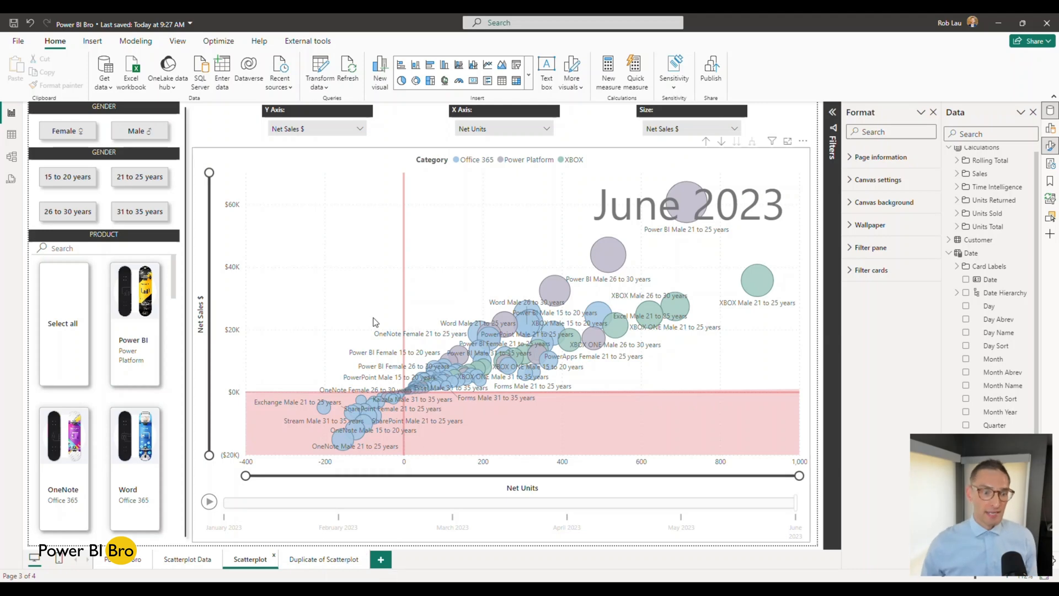
Step: Play the scatterplot's month-by-month animation and view the Y-axis measure options
click(208, 502)
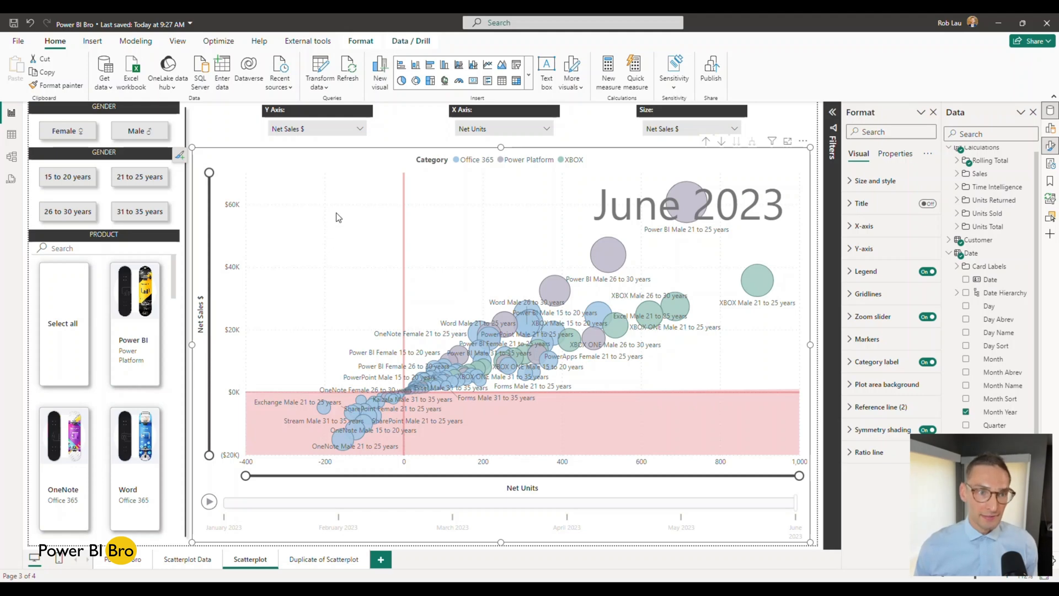
click(360, 129)
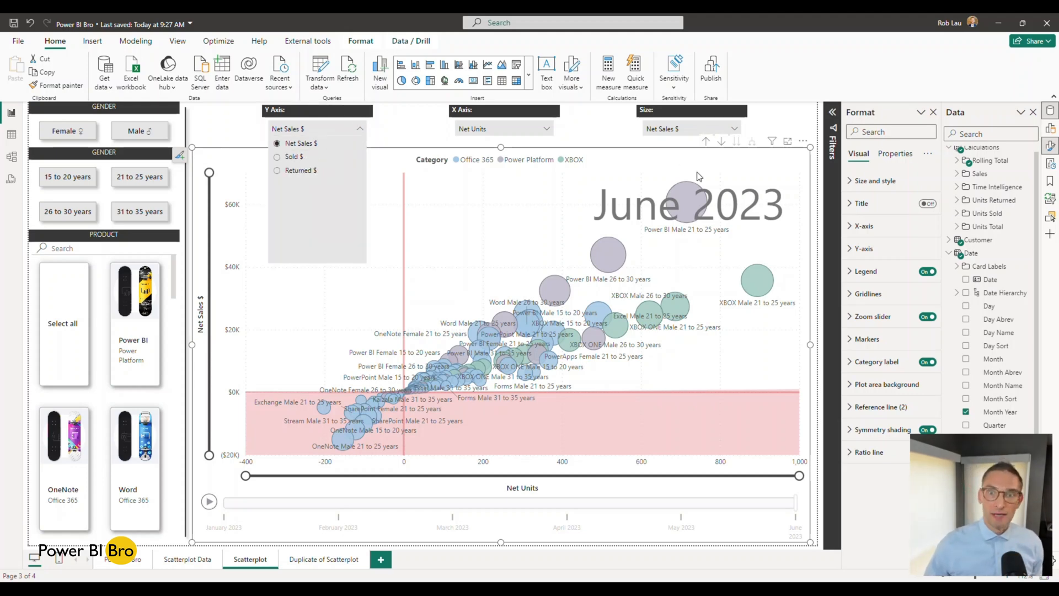
Step: Drill the scatterplot up two levels from product, gender and age to product only
click(706, 142)
click(706, 144)
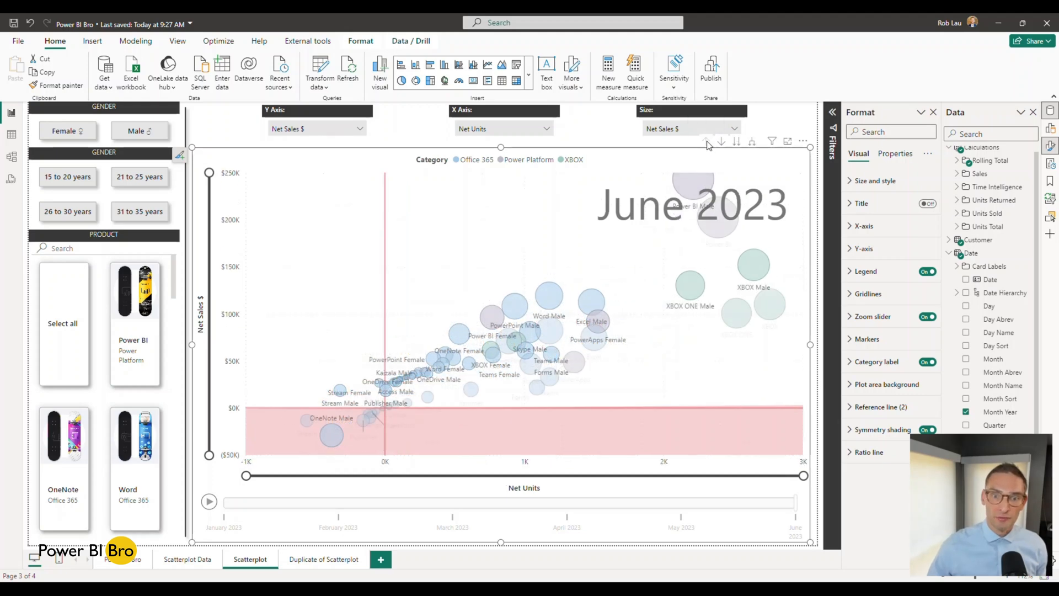
mouse_move(531, 378)
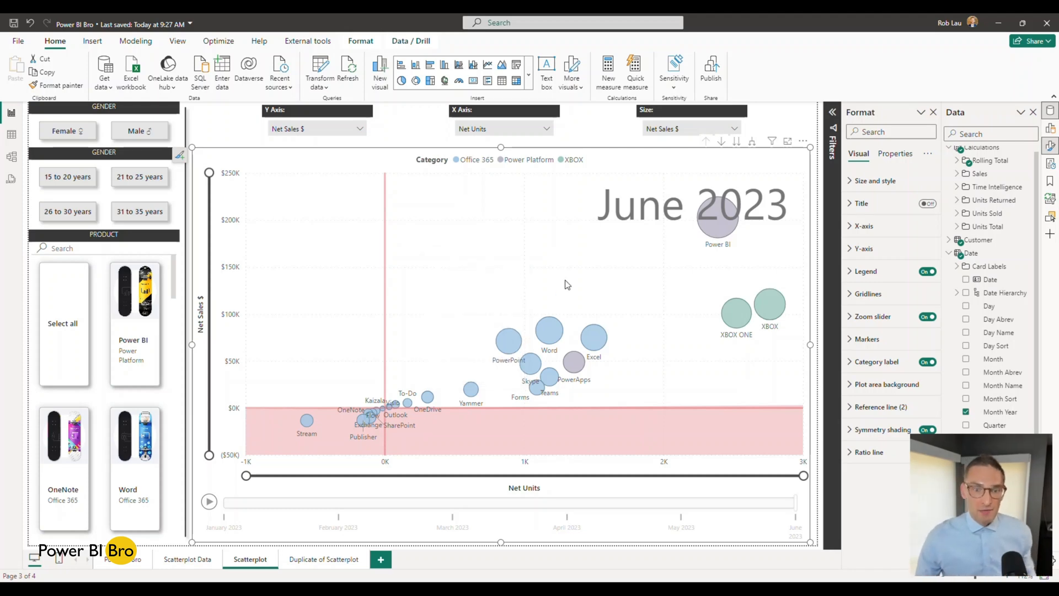
mouse_move(549, 333)
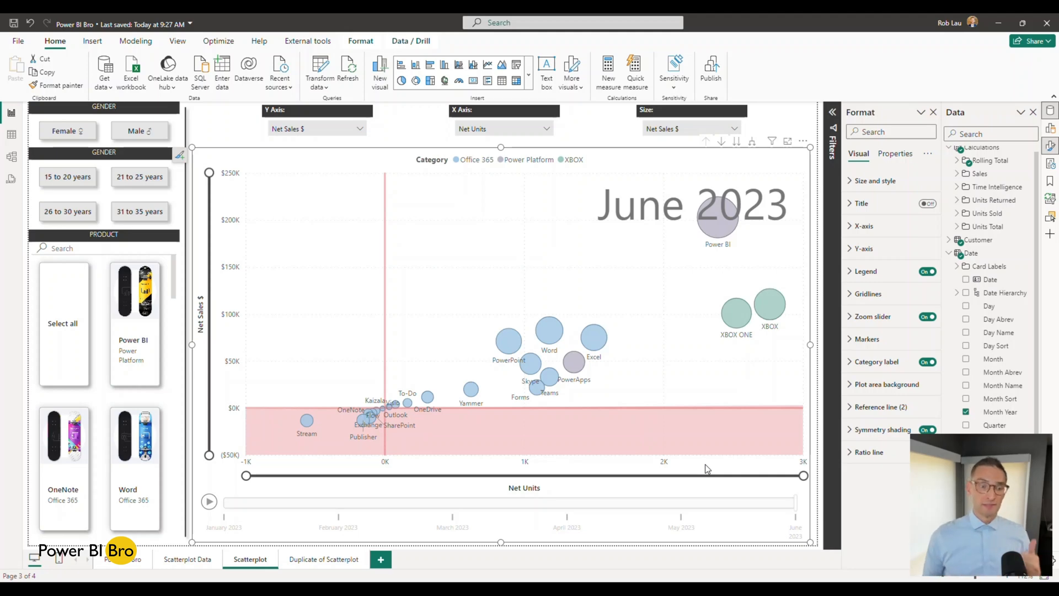
Step: Check the Duplicate of Scatterplot and Scatterplot Data pages and return to the Scatterplot page
click(303, 562)
click(198, 559)
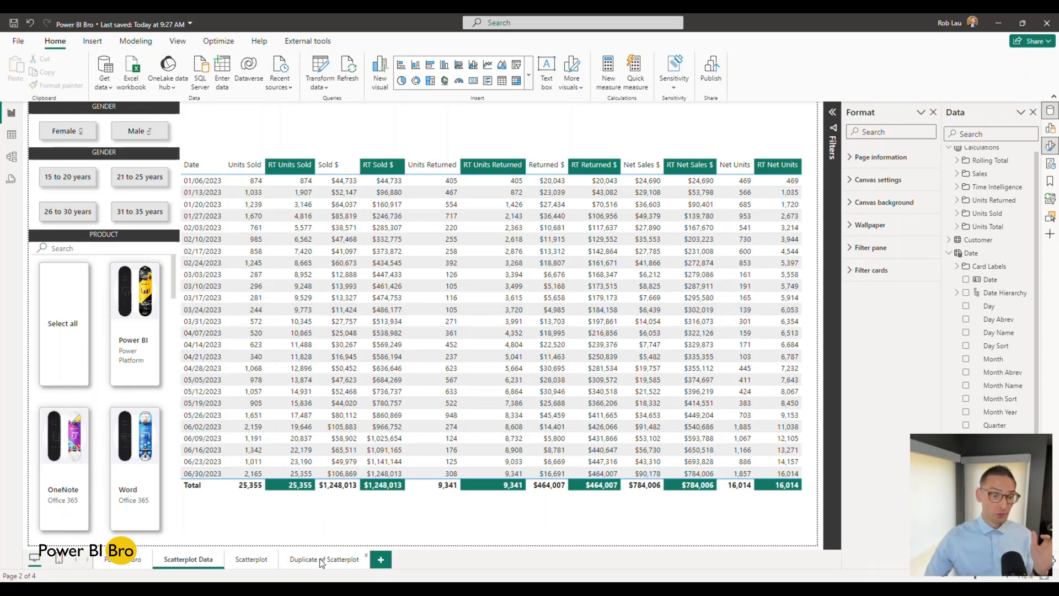
click(252, 559)
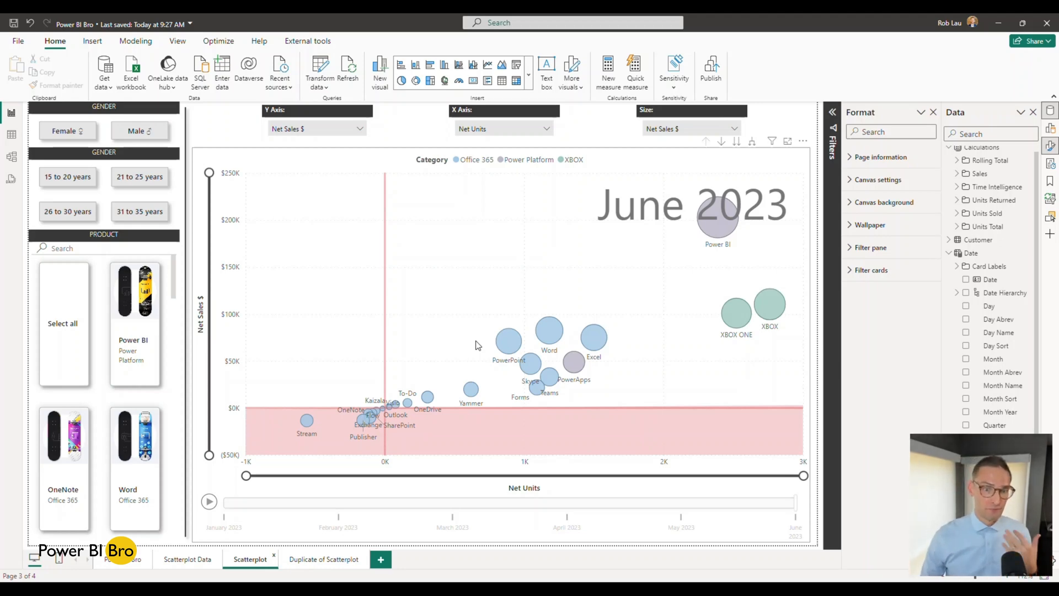
Step: Set the scatterplot's Y axis to Sold $ and try Units Sold and Units Returned on the X axis
click(360, 131)
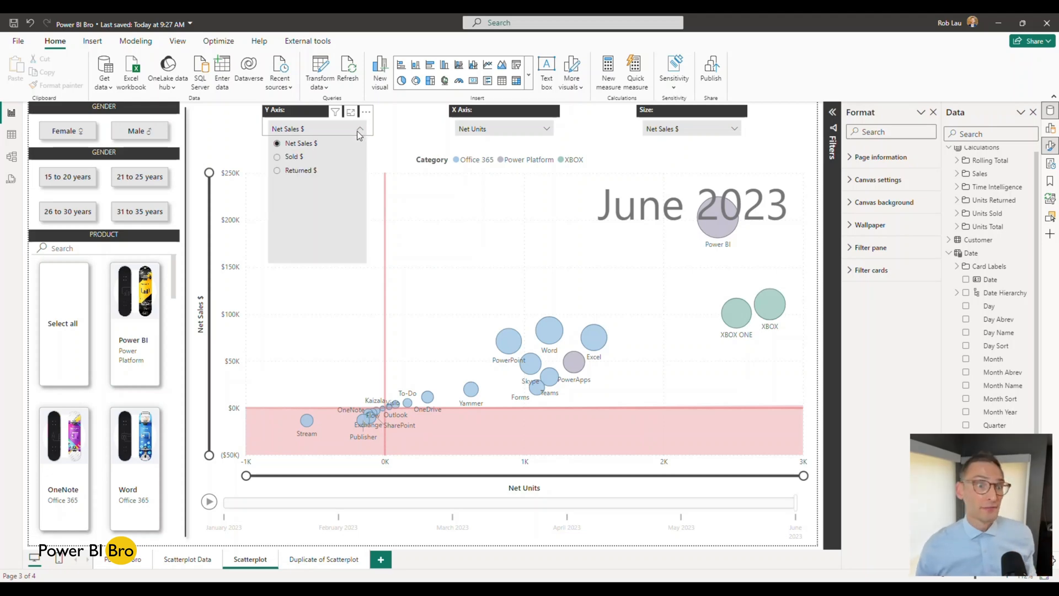
click(282, 158)
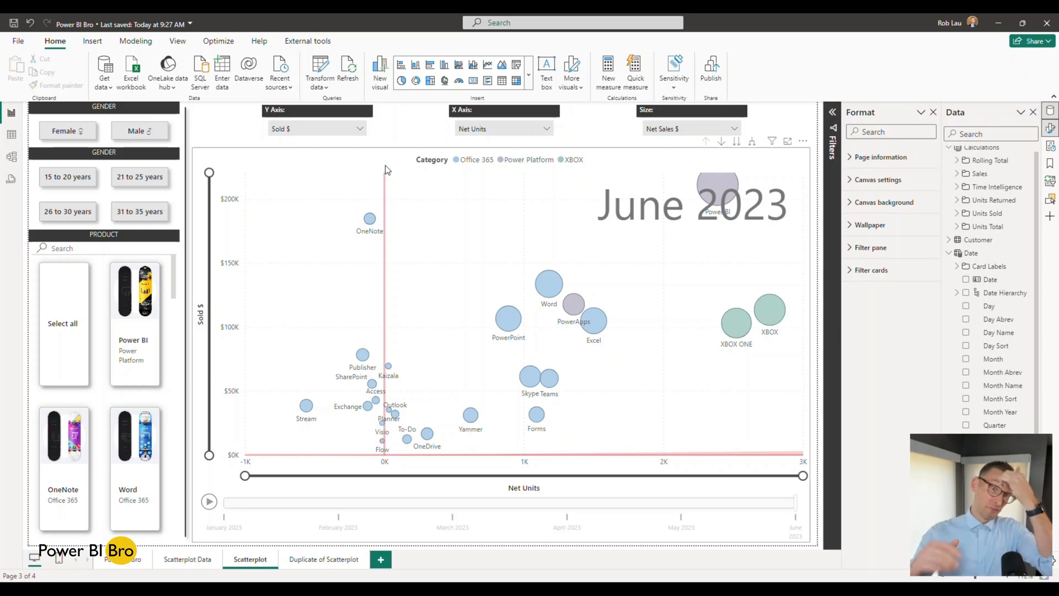
click(494, 130)
click(489, 155)
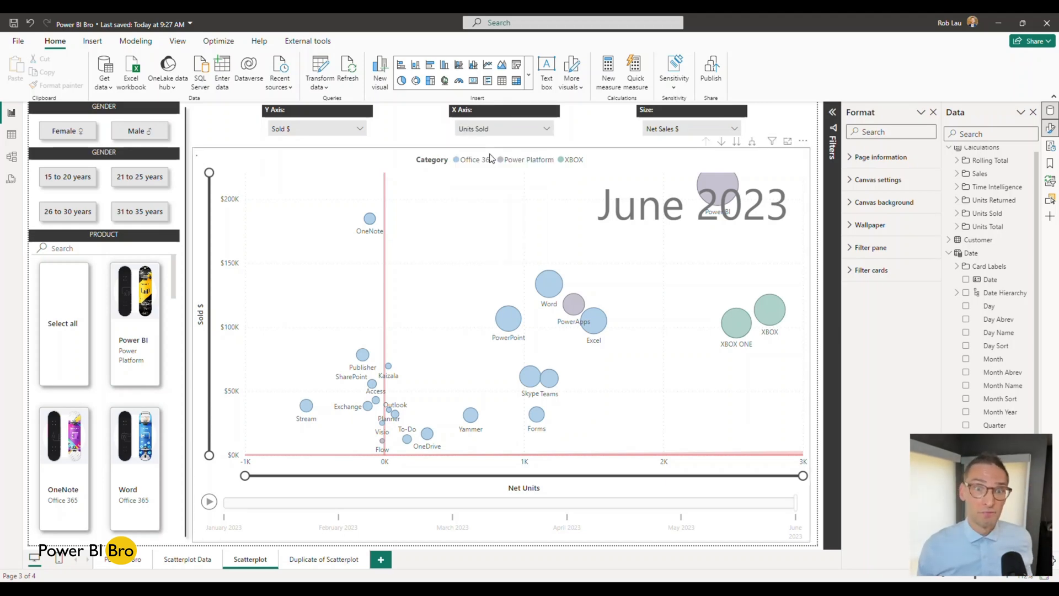
click(495, 128)
click(480, 169)
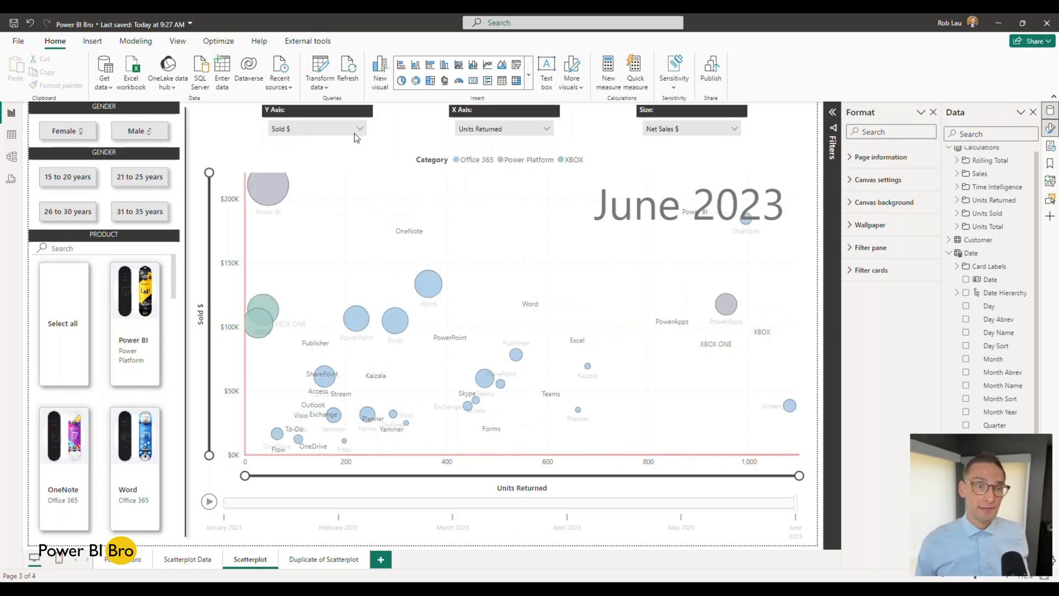
Step: Restore the Y axis to Net Sales $ and the X axis to Net Units, and expand the bubbles down to gender and age
click(332, 128)
click(320, 143)
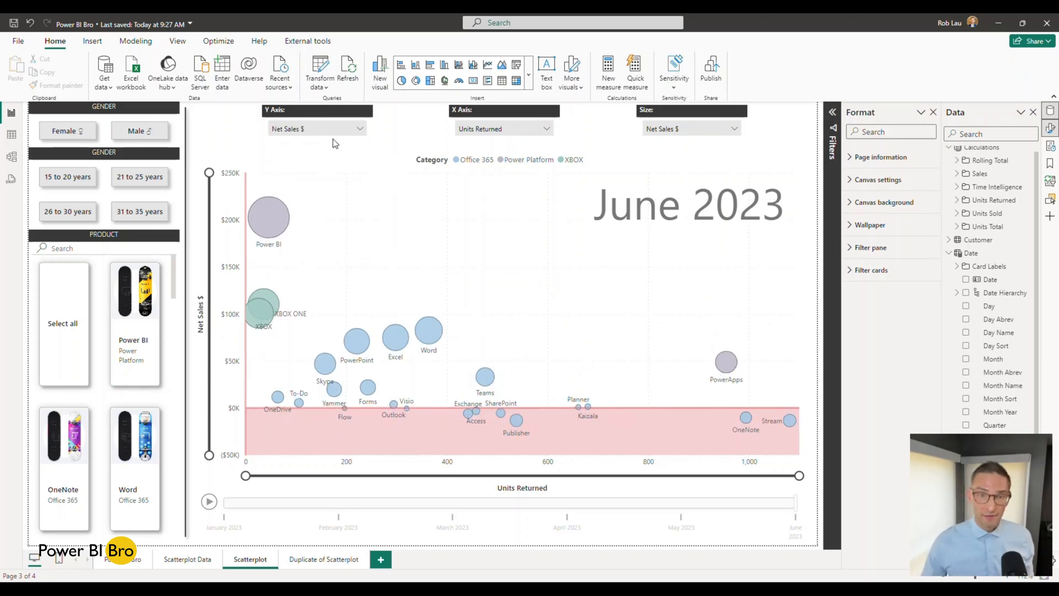
click(522, 130)
click(488, 143)
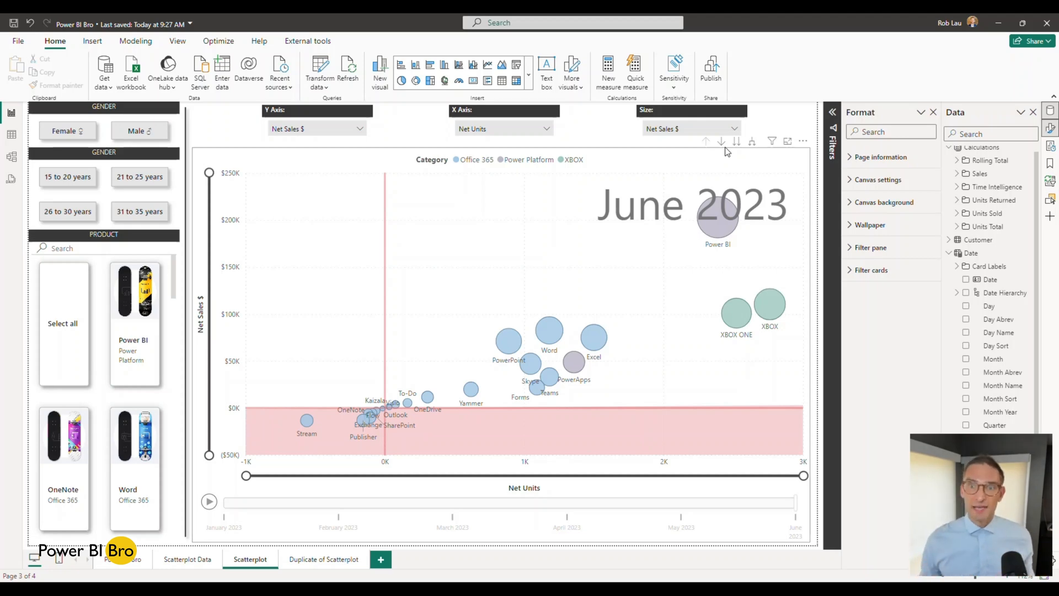
click(752, 142)
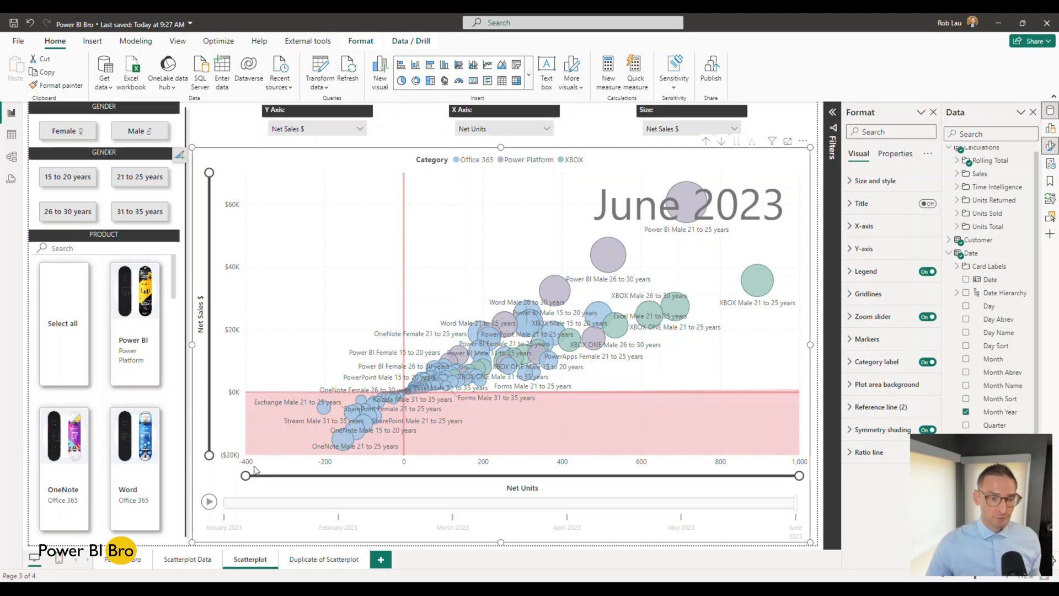
Step: Compare the dated and rolling total columns on the Scatterplot Data page with the bubbles on the Scatterplot page
click(200, 554)
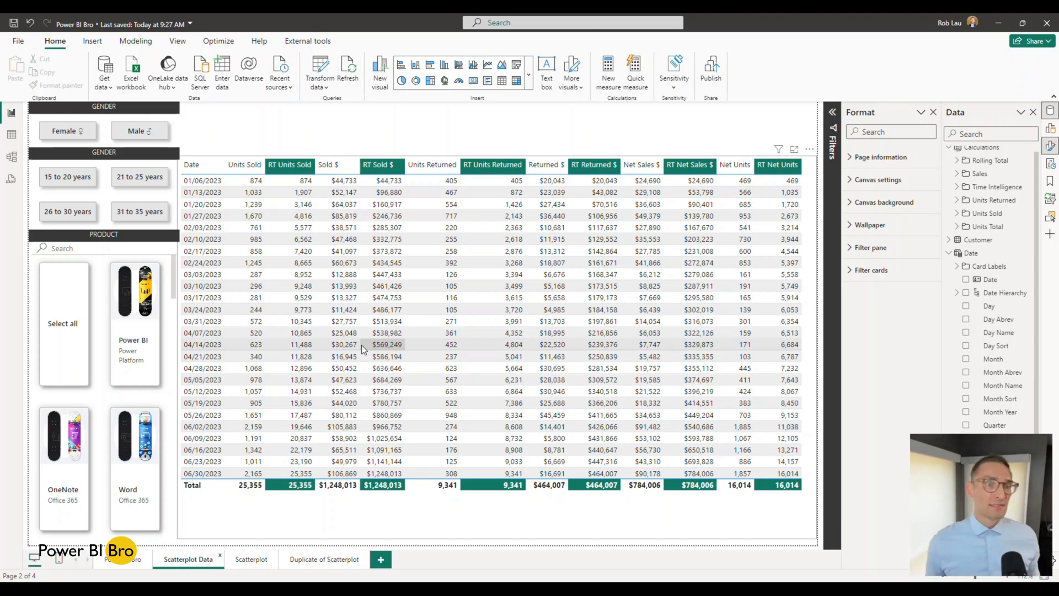
scroll(974, 260, up, 1)
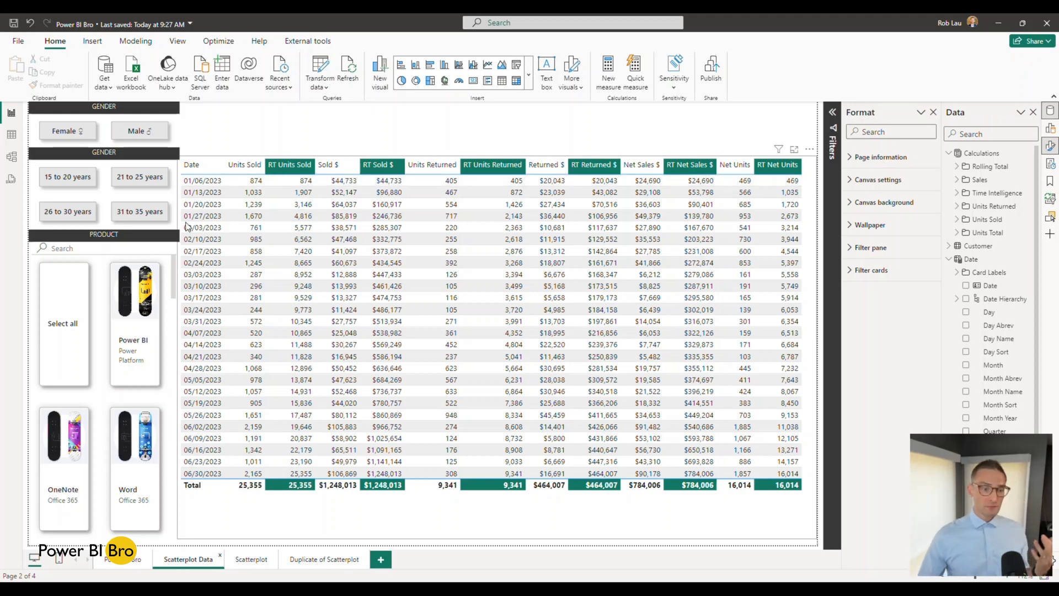
click(246, 560)
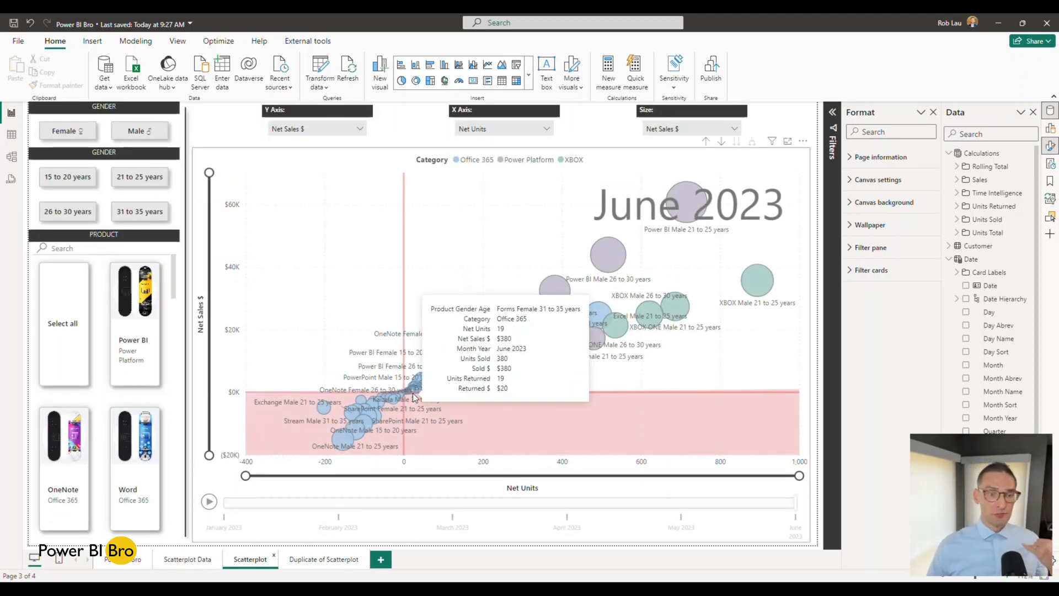
click(200, 560)
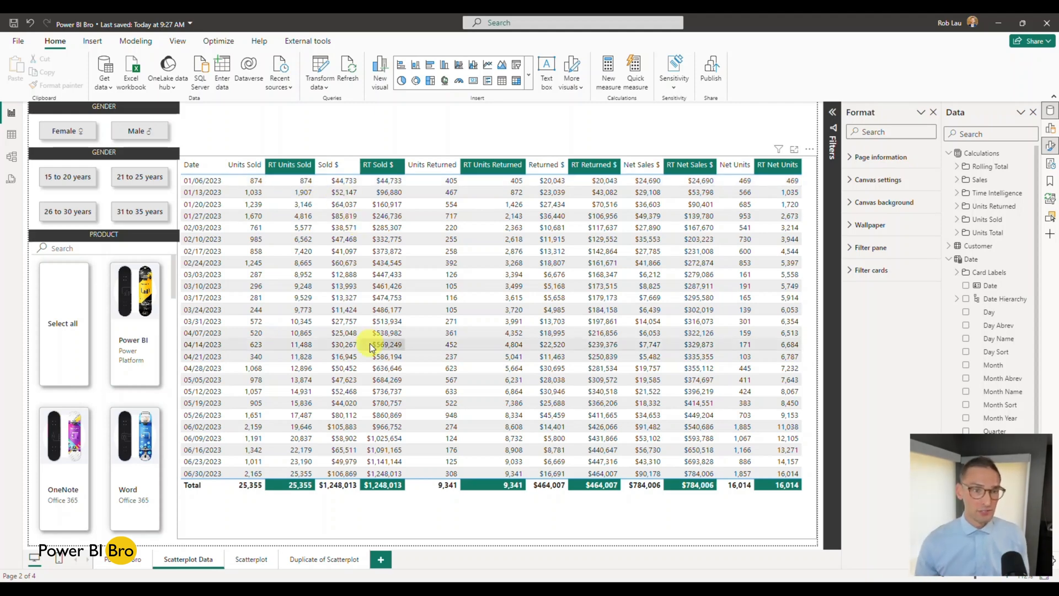
click(237, 557)
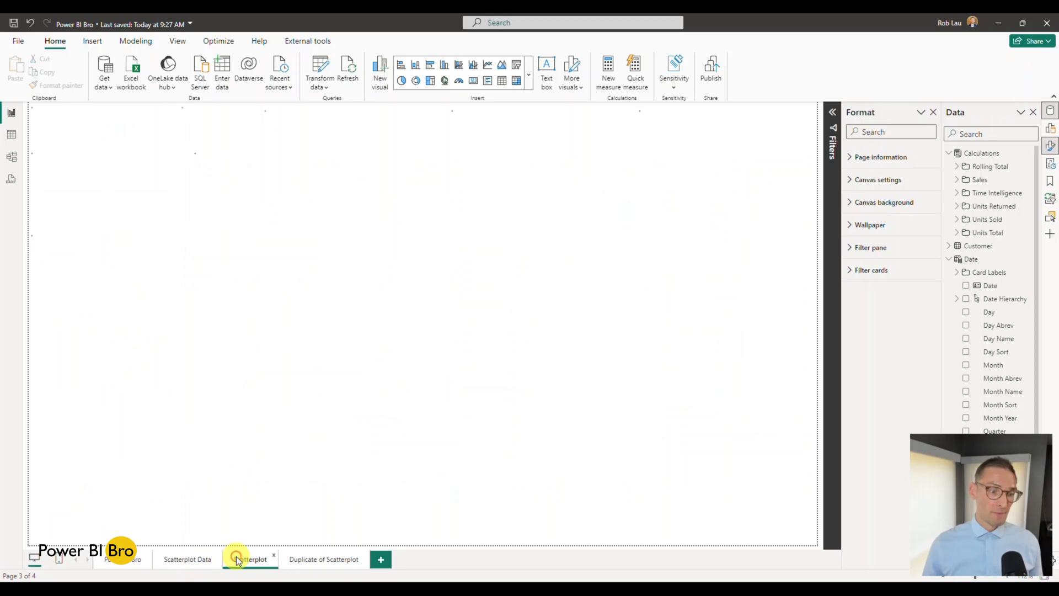
mouse_move(353, 436)
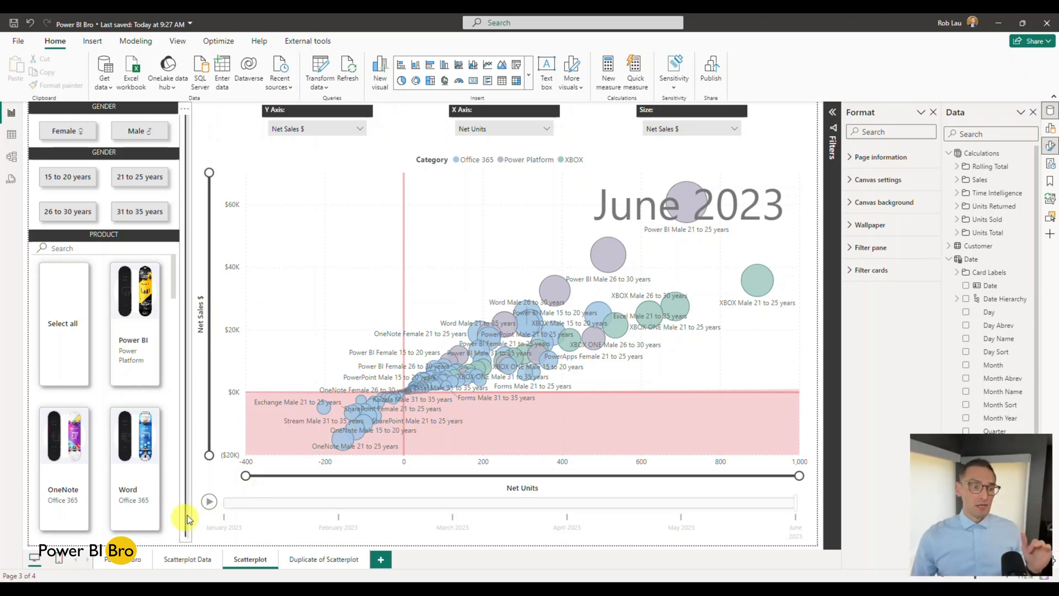
click(259, 561)
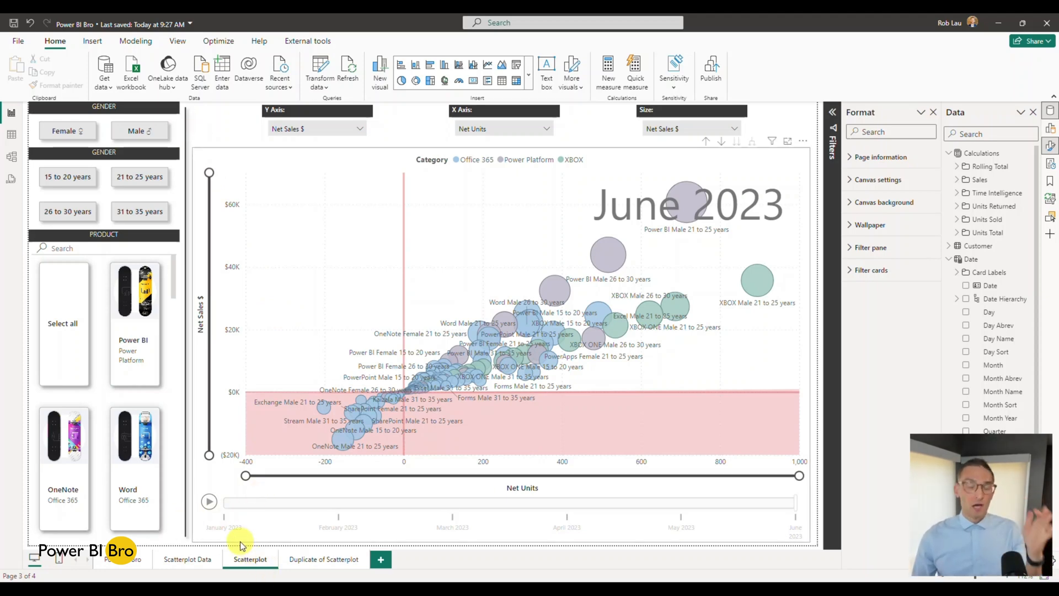
click(241, 545)
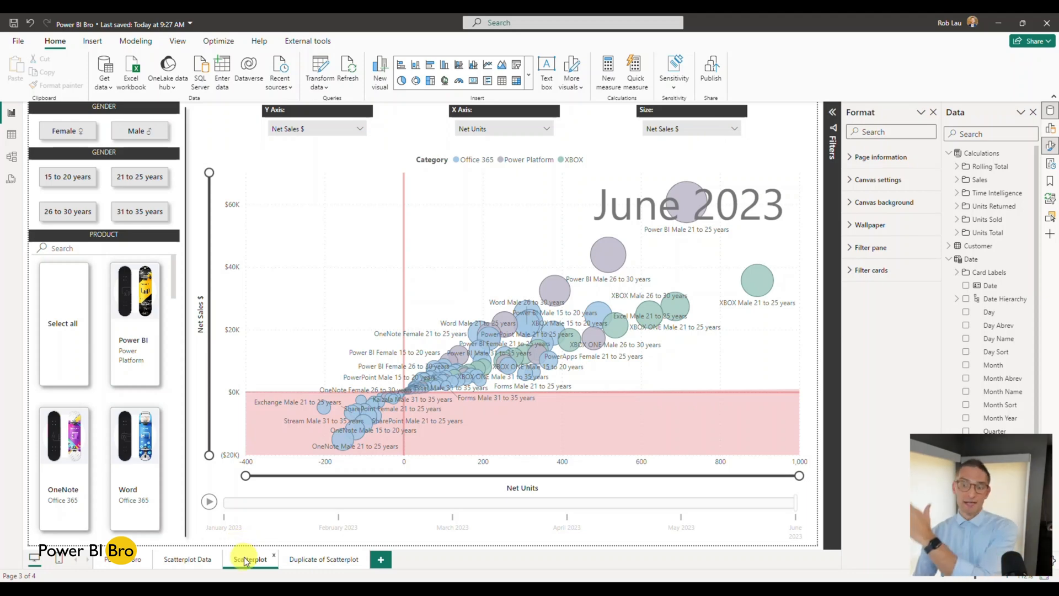
Step: Review the Duplicate of Scatterplot, Scatterplot Data and Scatterplot pages, playing the chart's month-by-month animation
click(307, 560)
click(250, 559)
click(199, 560)
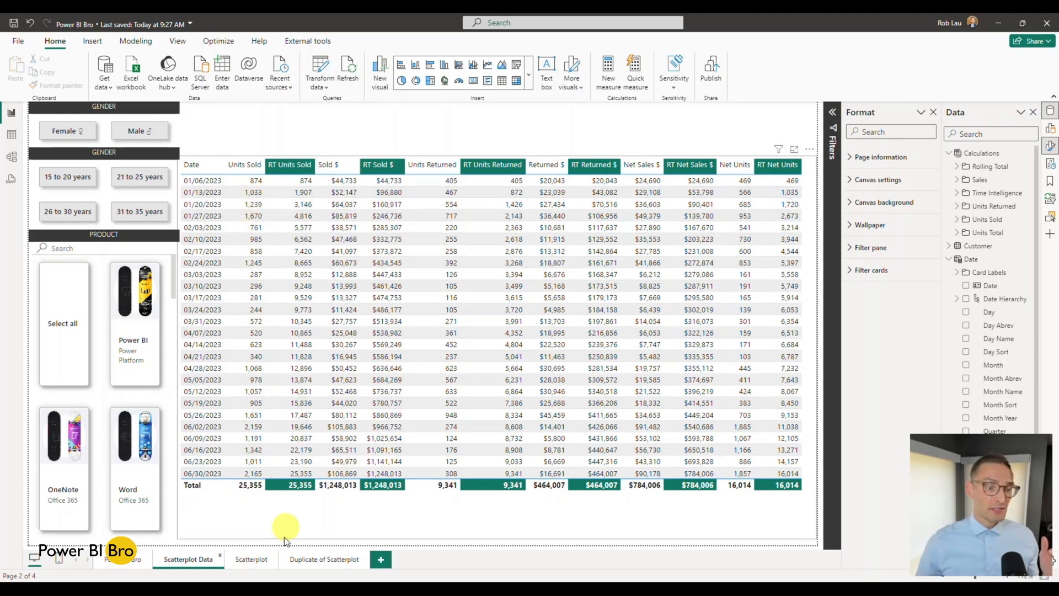
click(250, 560)
click(209, 501)
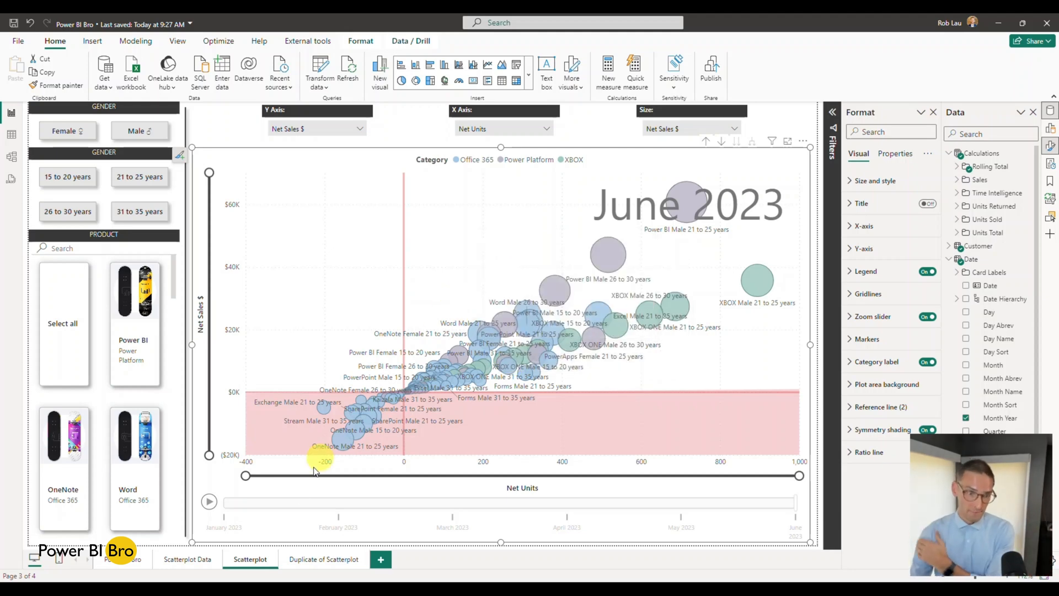
click(319, 558)
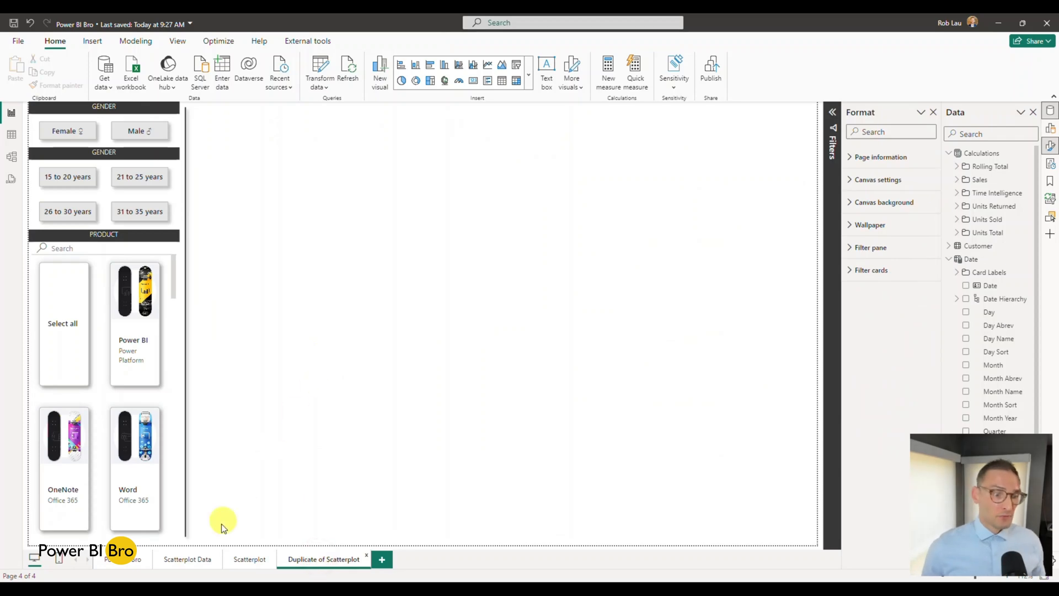
click(247, 566)
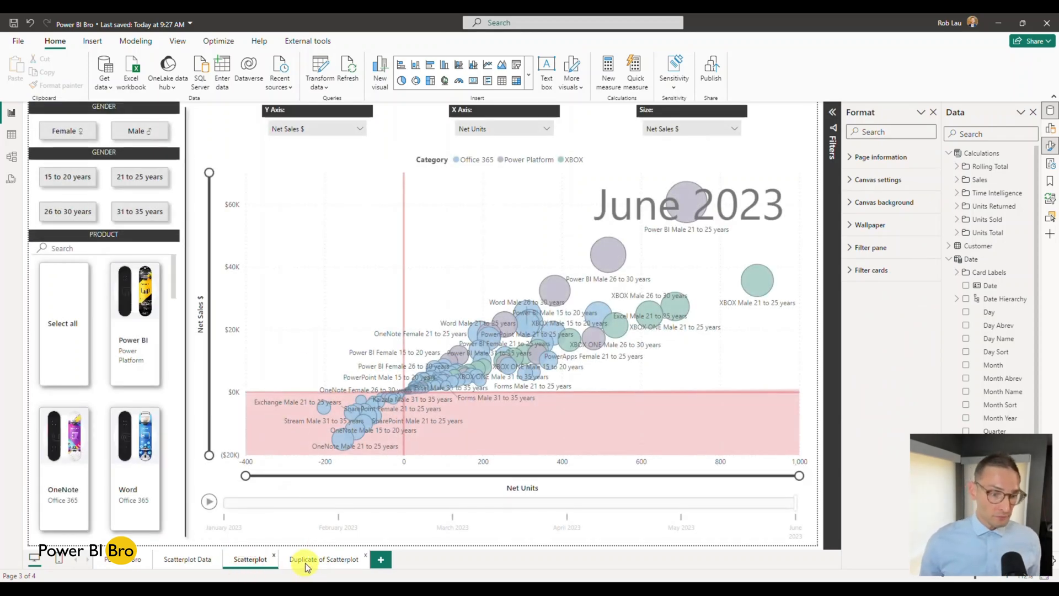
Step: Select the table on the Scatterplot Data page, expand the Rolling Total and Units Total measure folders, and widen the field list
click(198, 563)
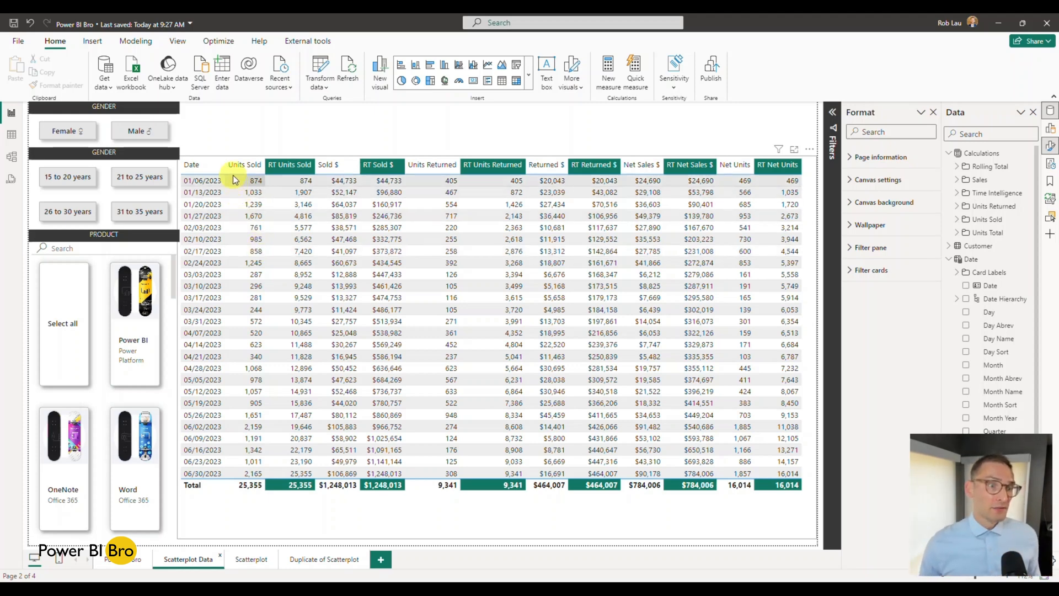
click(243, 523)
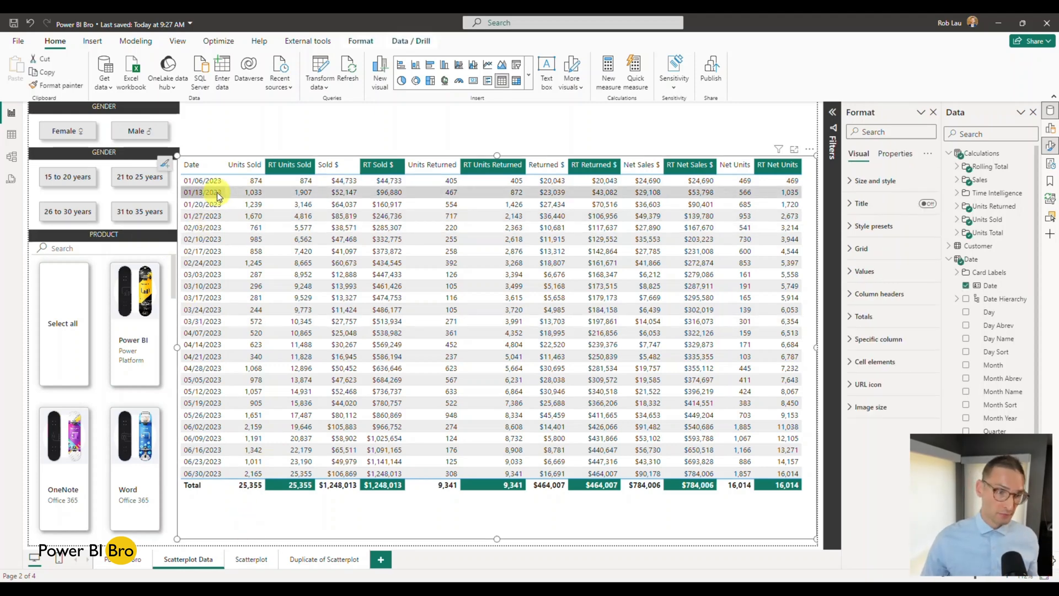
click(958, 166)
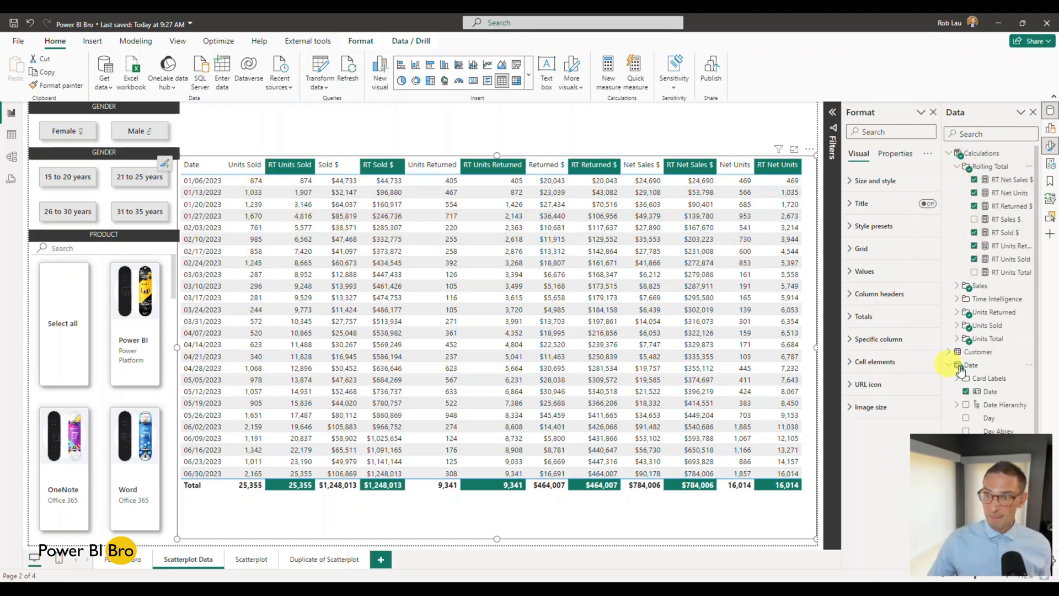
click(958, 340)
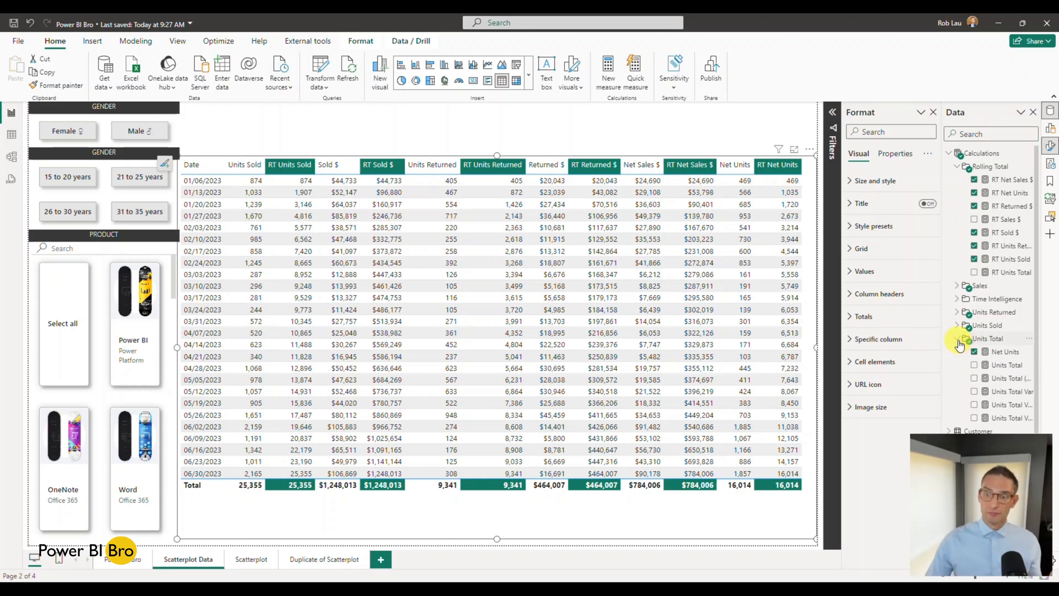
scroll(962, 343, down, 2)
drag(941, 333, 911, 330)
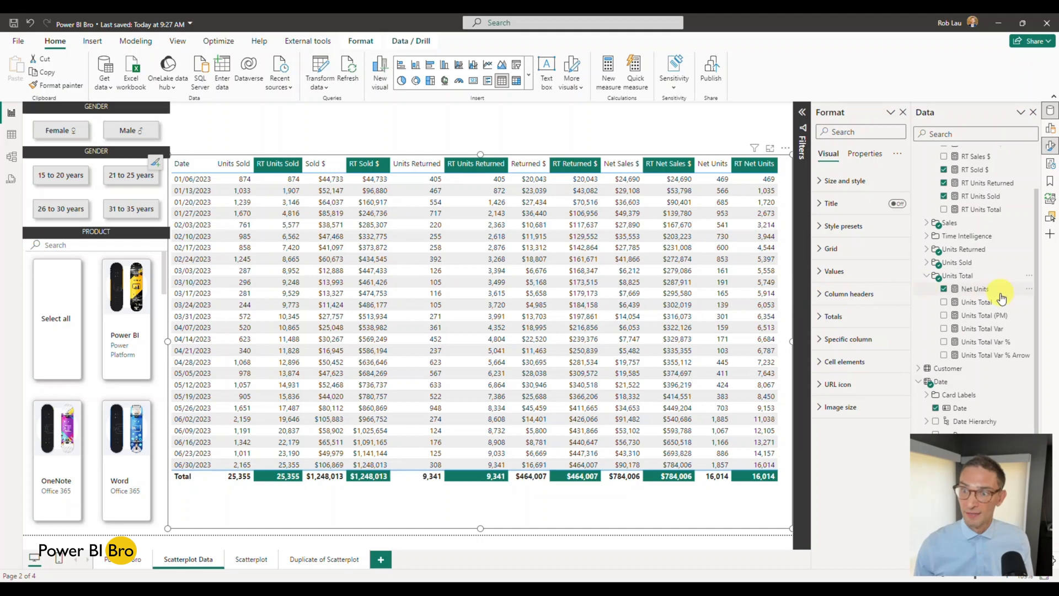
Step: Expand the Units Sold folder and open the Units Sold measure's formula, enlarging its text for reading
click(928, 263)
click(974, 275)
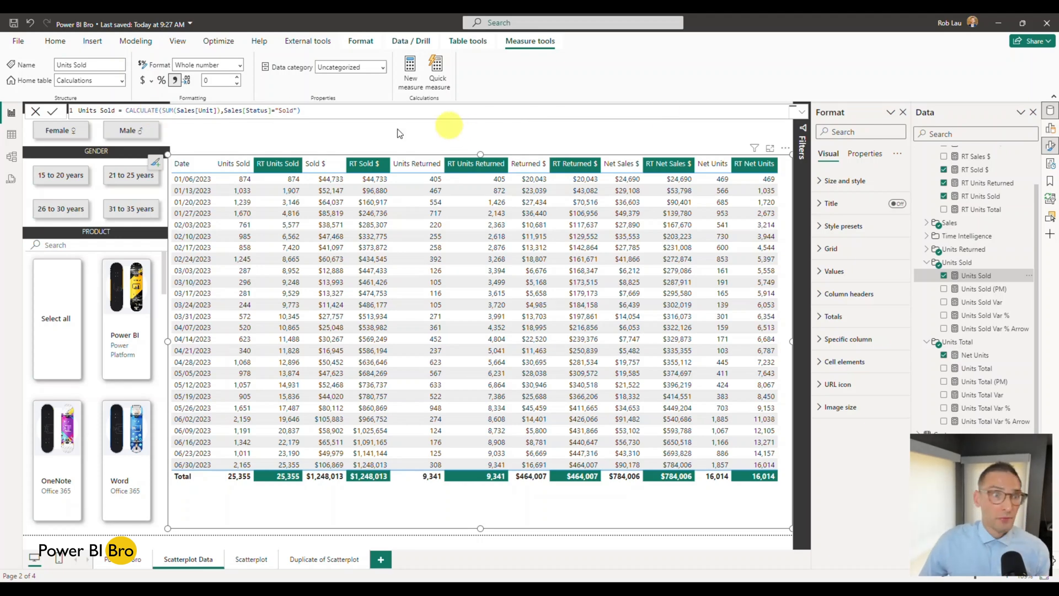
scroll(243, 117, up, 3)
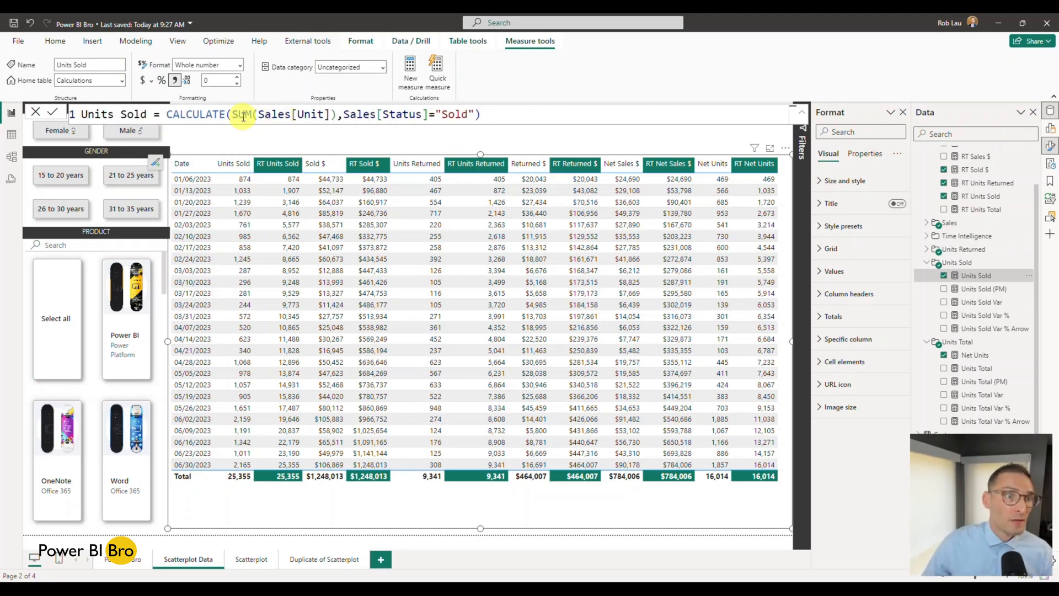
scroll(243, 116, up, 1)
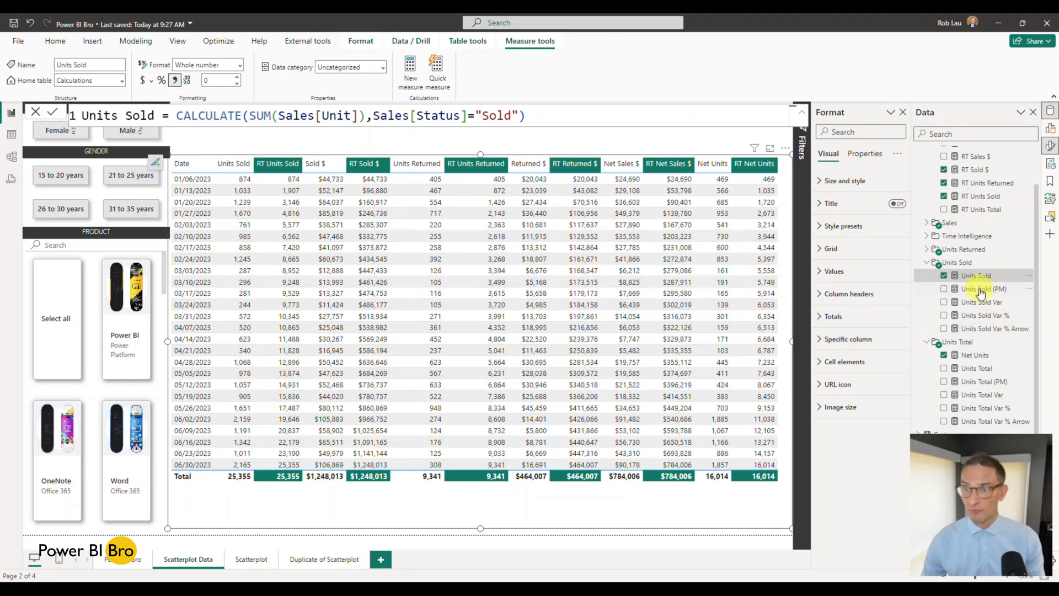
scroll(993, 279, up, 2)
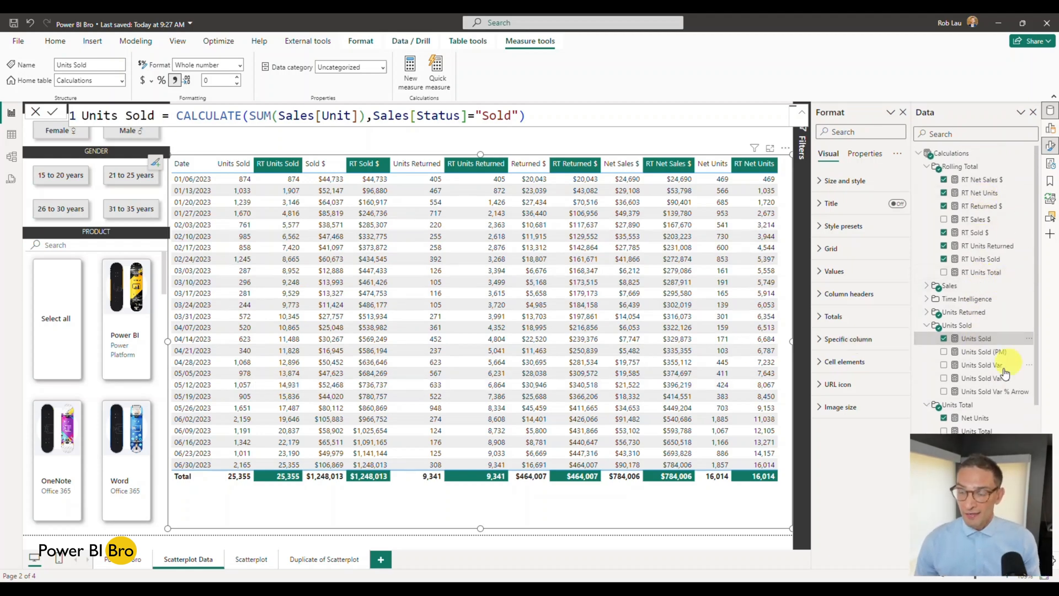
Step: Open the RT Sold $ measure's formula to review its rolling total logic, and close it without changes
click(974, 234)
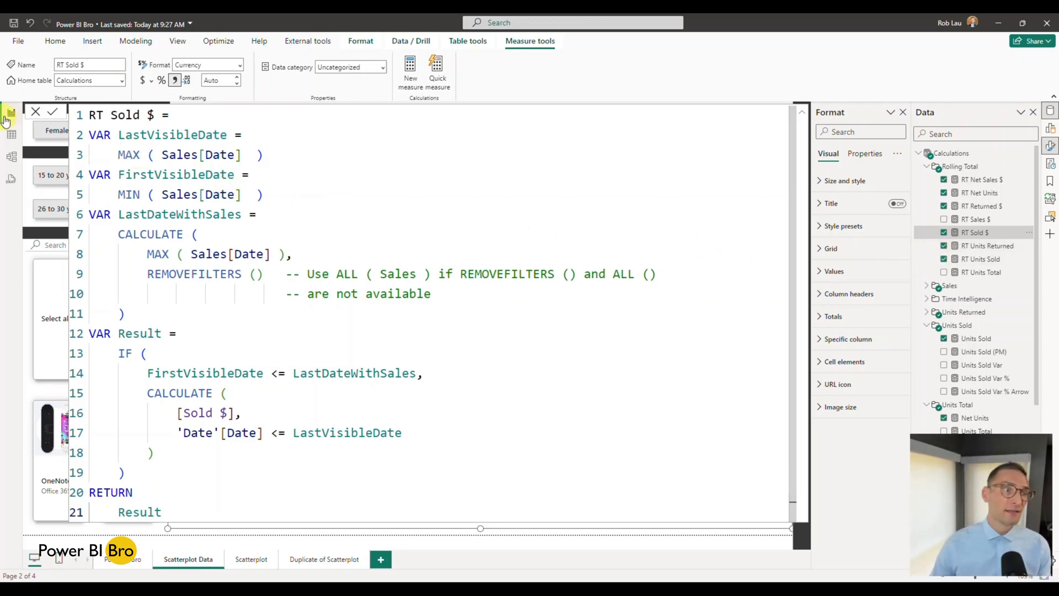
click(34, 113)
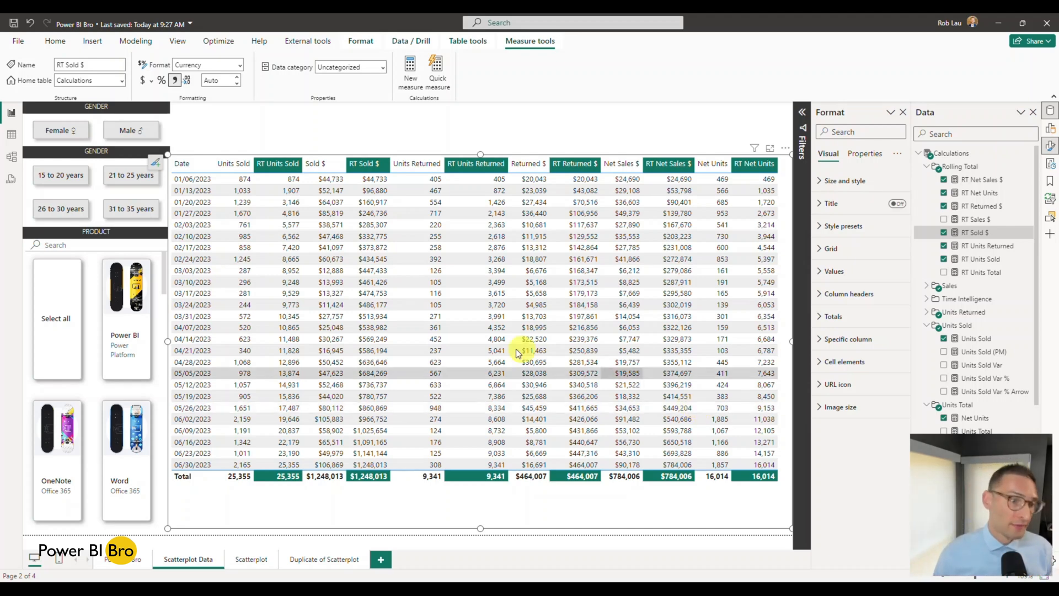
Step: Test how the table responds to the Power BI, Word and OneNote products, the 31 to 35 years age group and the Male gender, clearing each filter
click(130, 334)
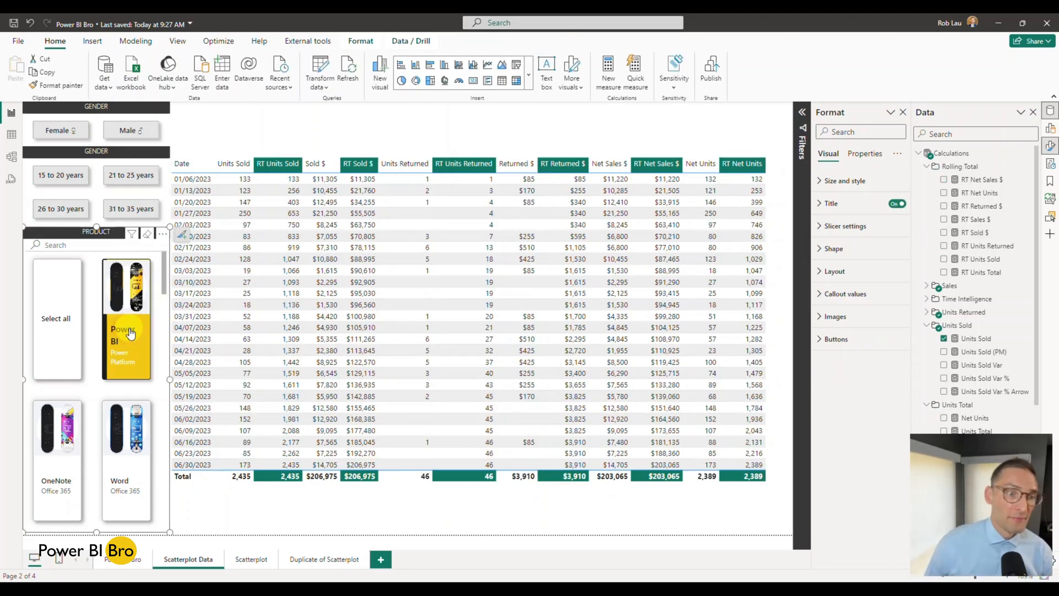
click(131, 435)
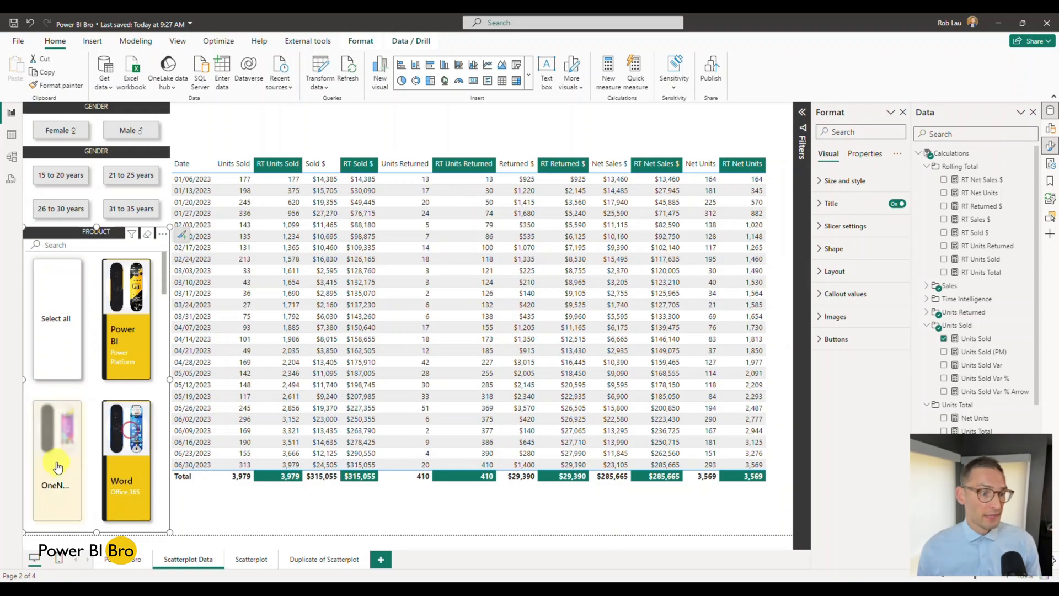
click(72, 427)
click(68, 464)
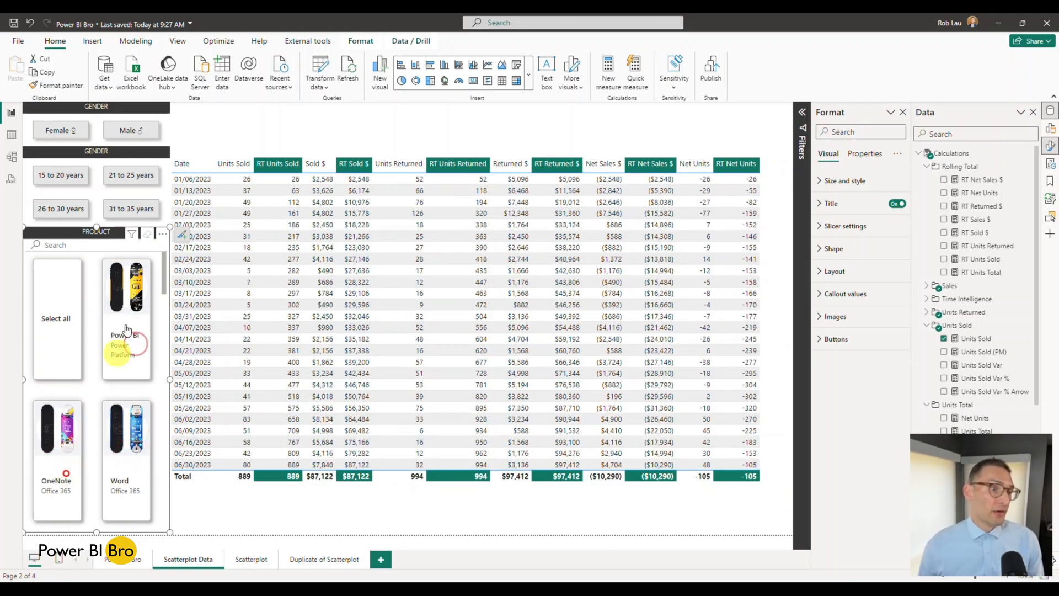
click(133, 213)
click(125, 213)
click(126, 136)
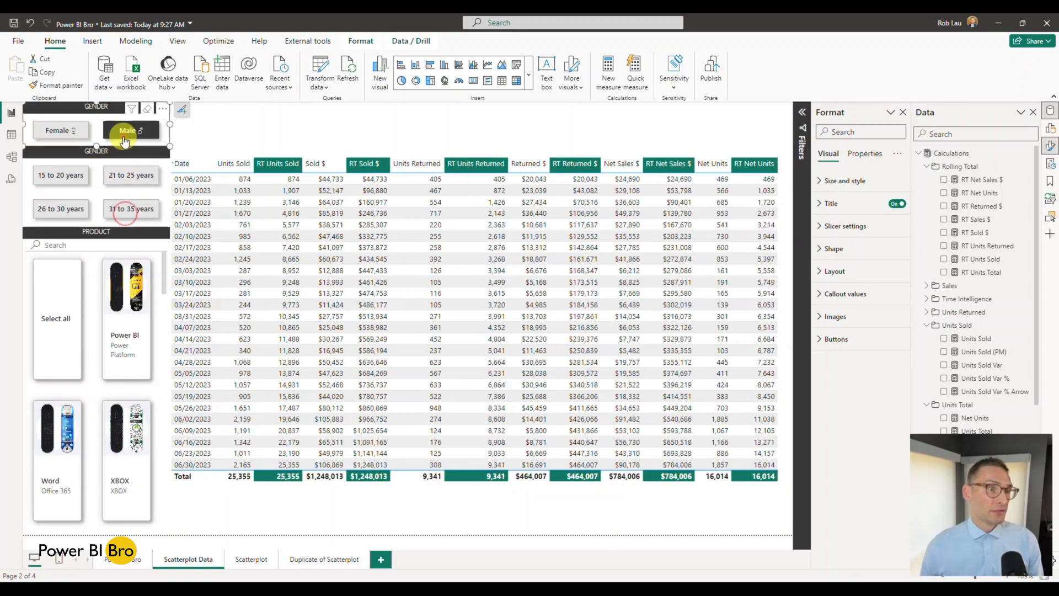
click(127, 135)
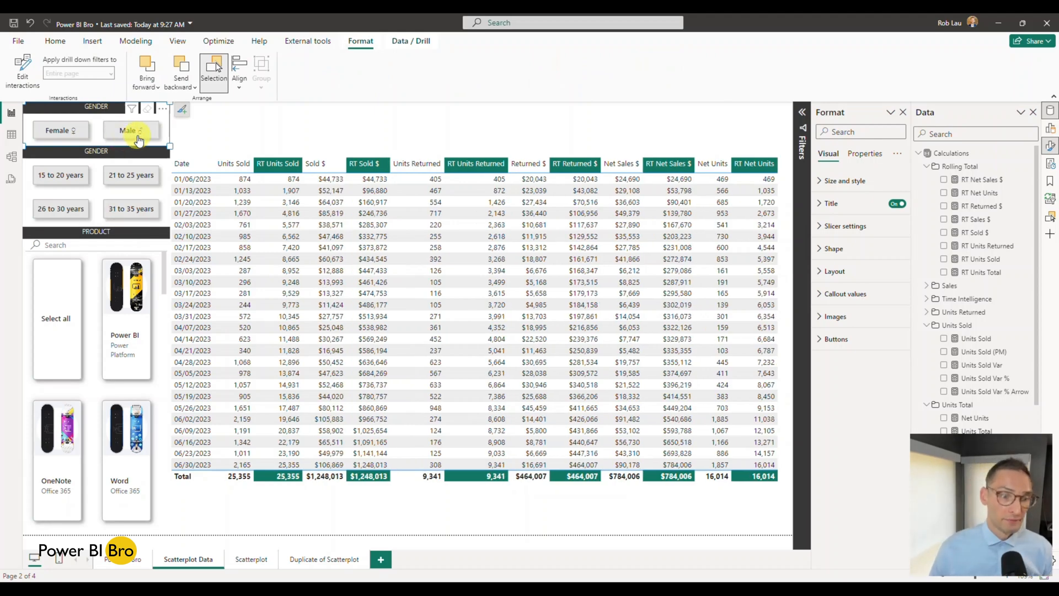
Step: Insert a scatter chart on the Duplicate of Scatterplot page and widen it across the empty canvas
click(253, 562)
click(303, 563)
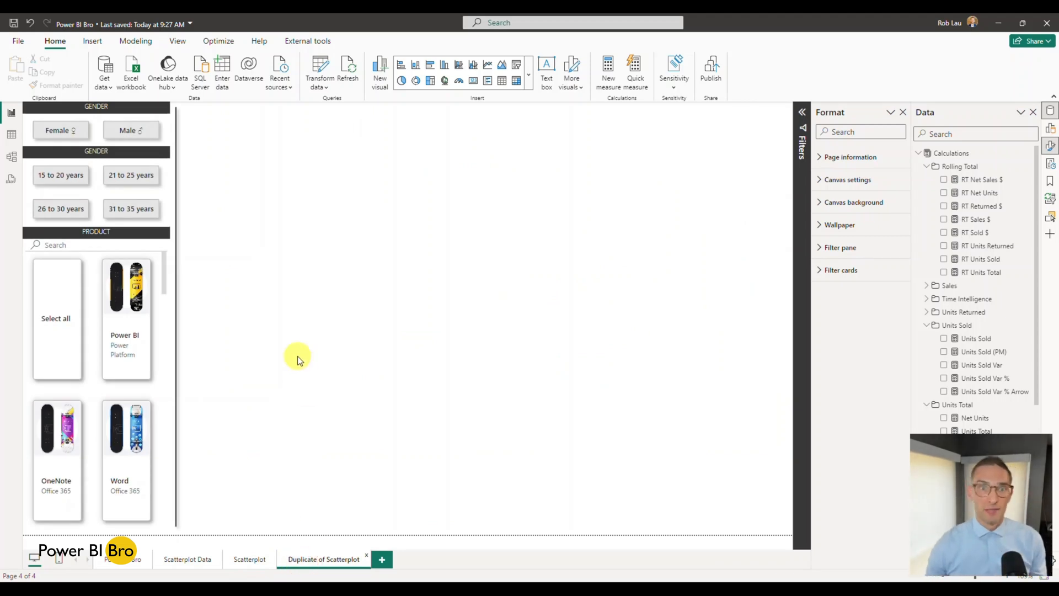
click(396, 390)
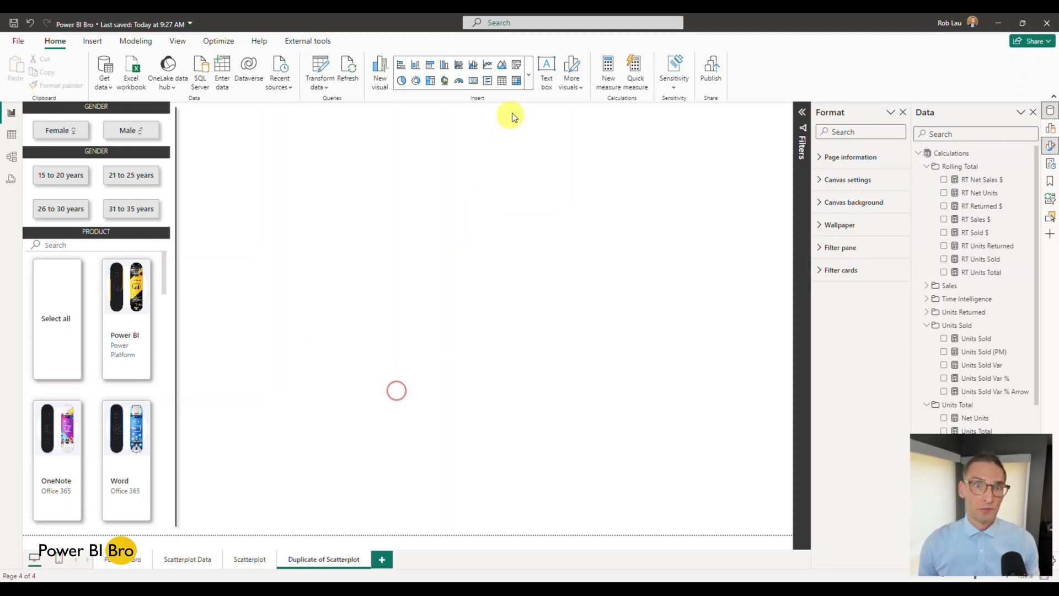
click(529, 79)
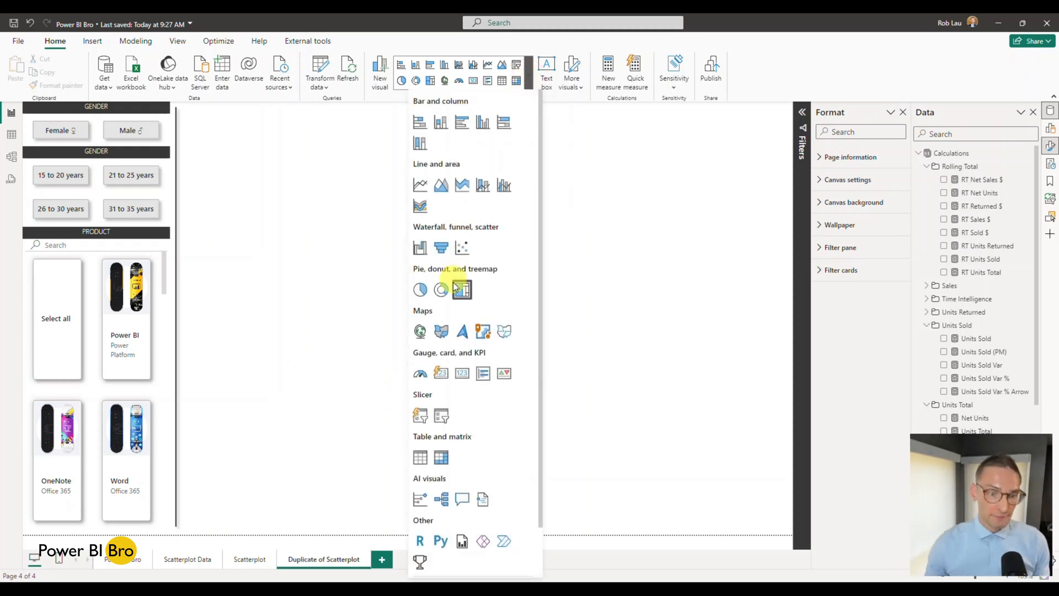
click(463, 248)
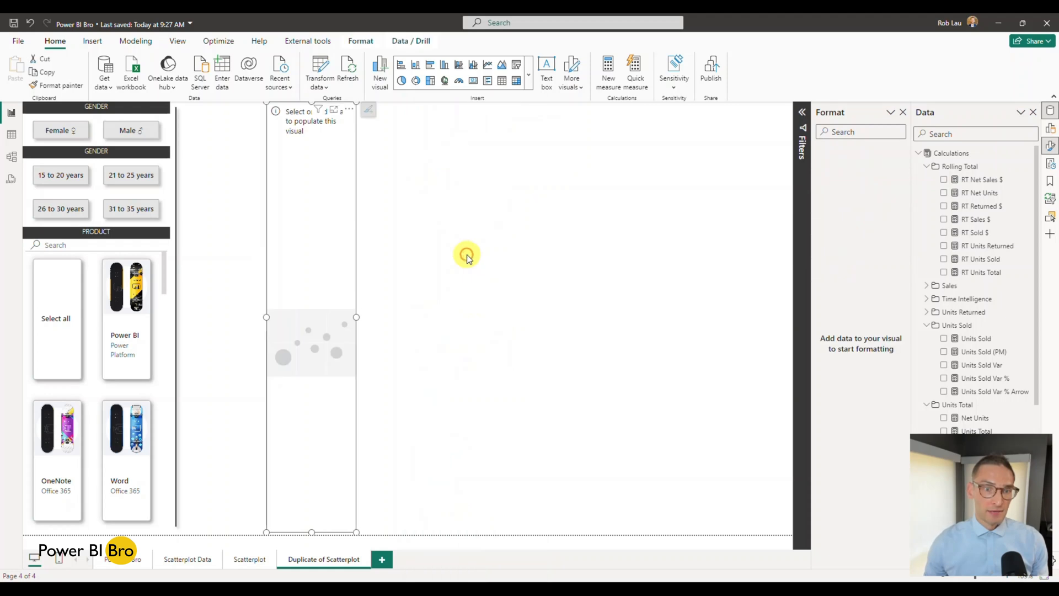
drag(358, 318, 737, 317)
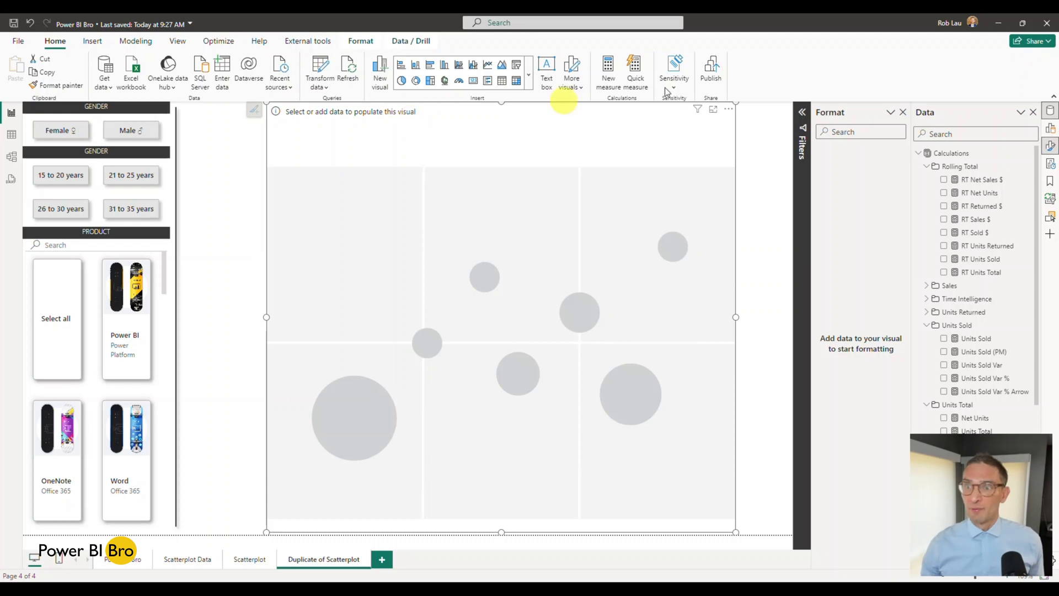
Step: Show the scatter chart's field wells for building the visual and hide the formatting options
click(1050, 129)
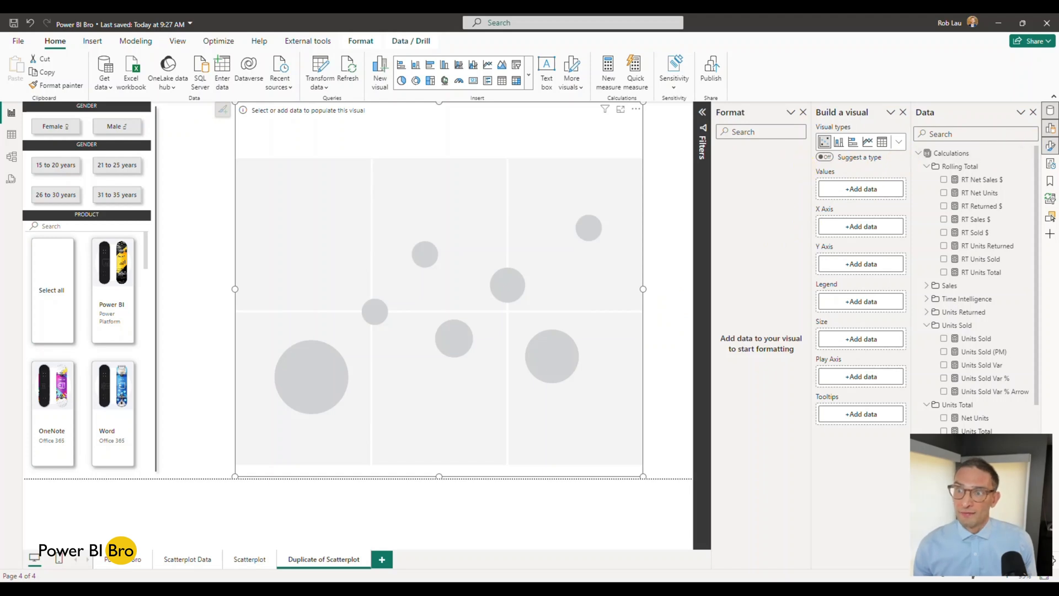
click(1050, 148)
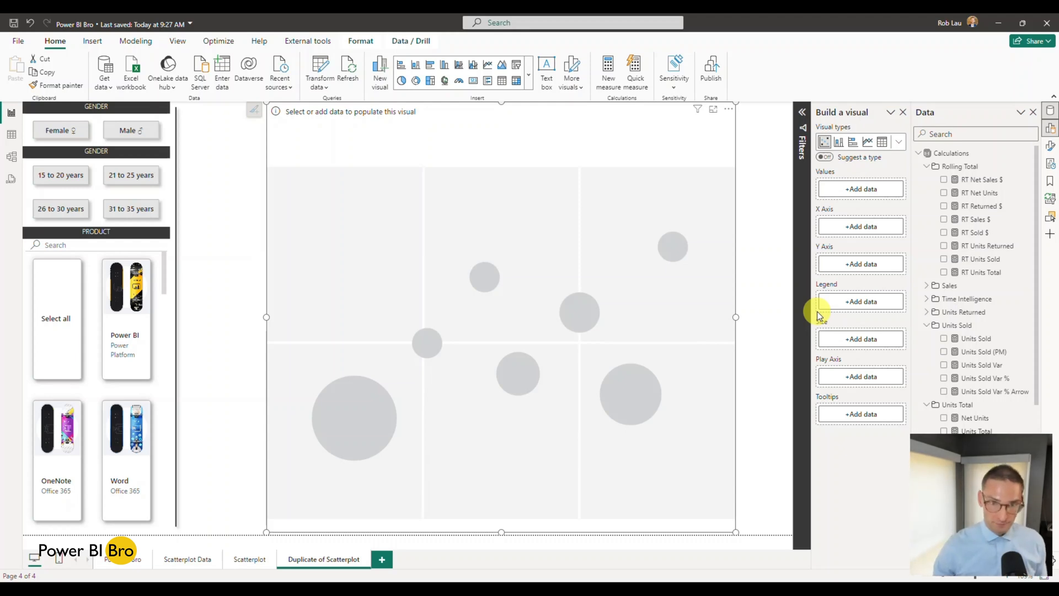
Step: Change the age slicer's title text to AGE
click(101, 158)
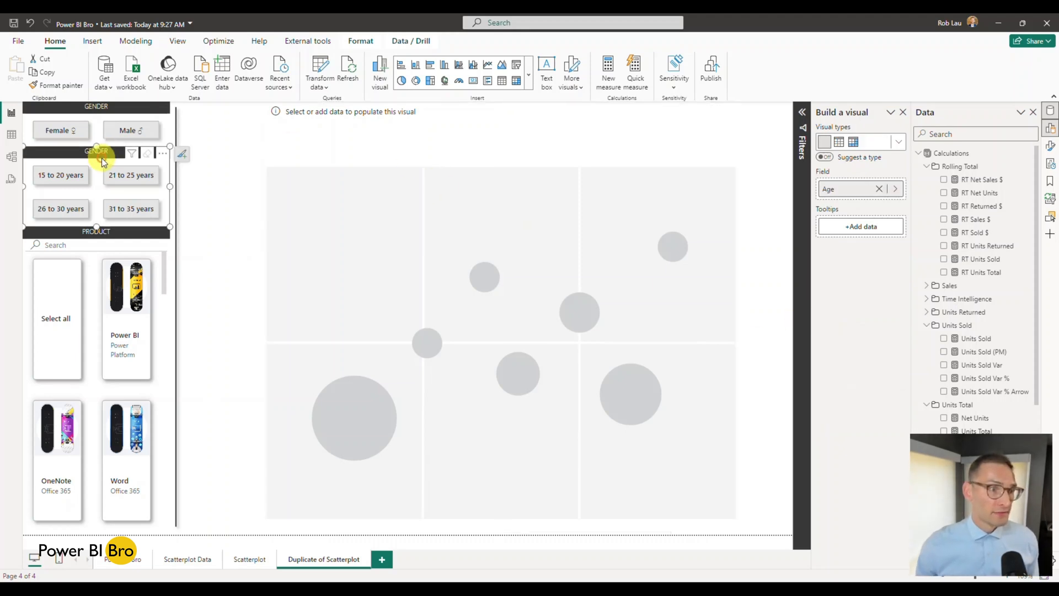
click(181, 153)
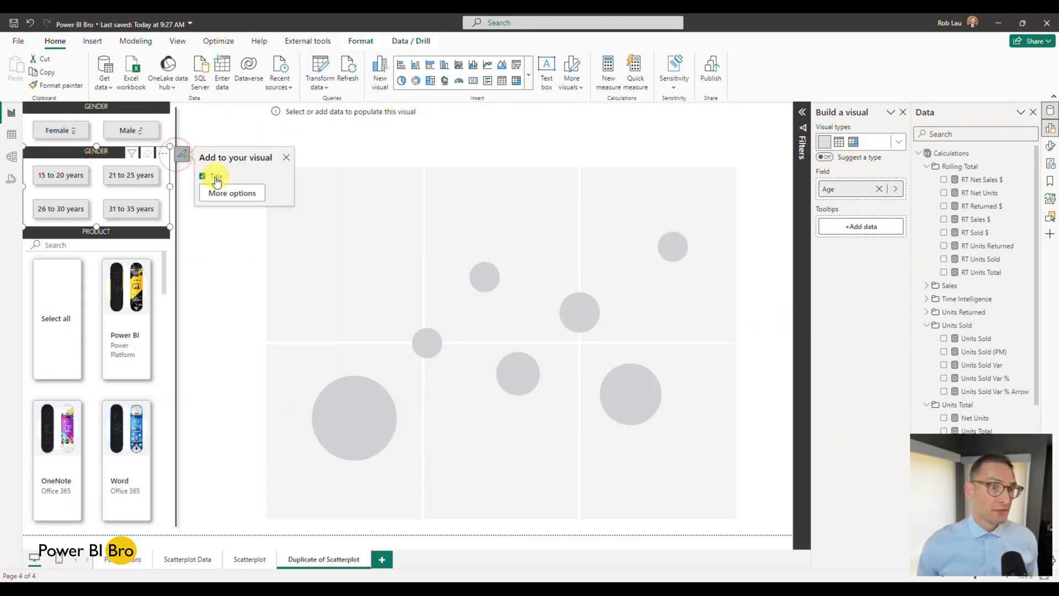
click(213, 177)
click(213, 178)
click(216, 193)
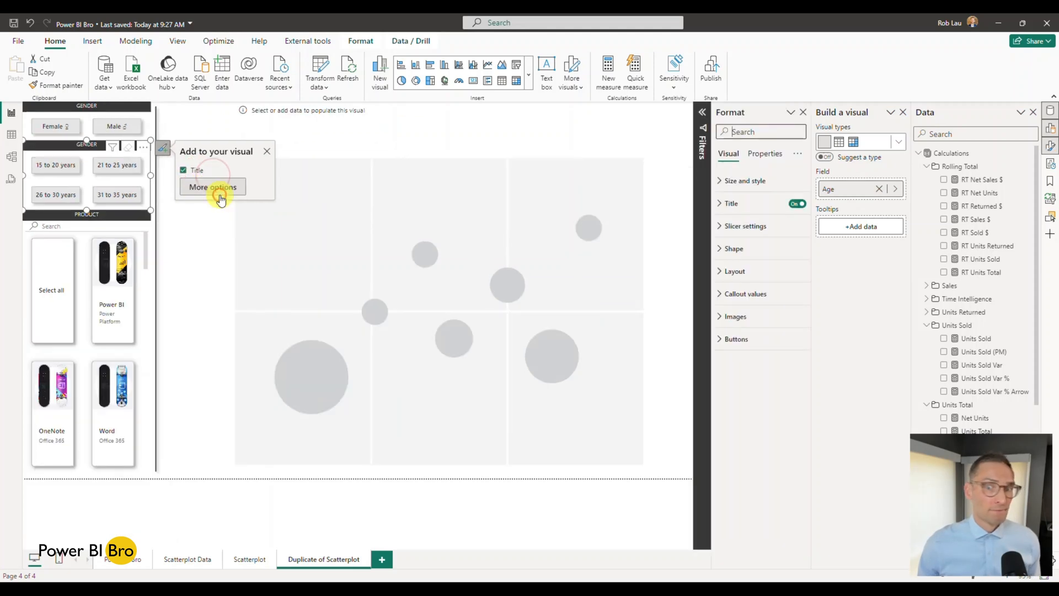
click(731, 204)
double_click(766, 259)
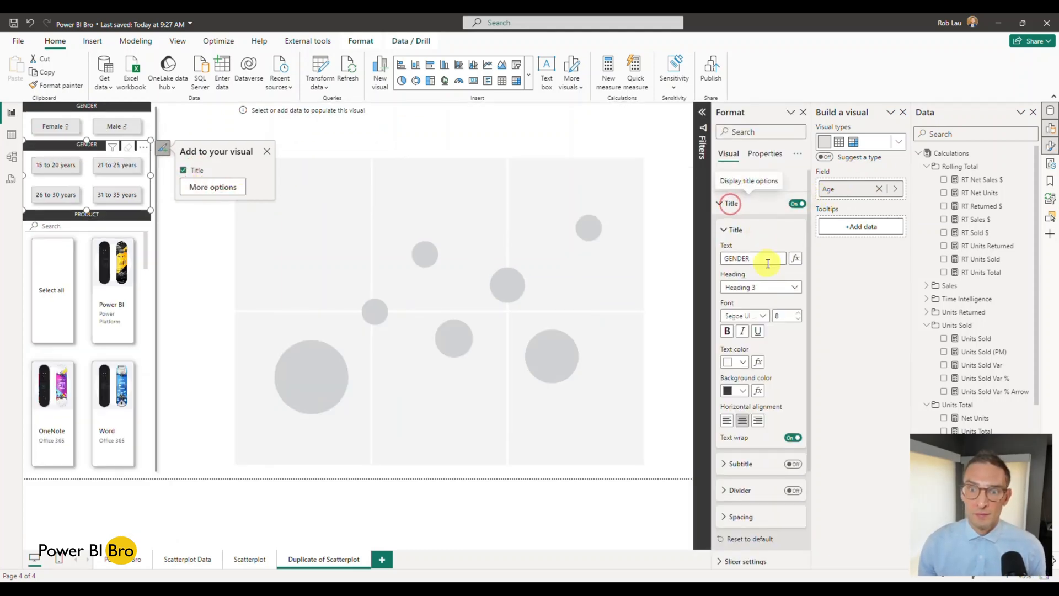
text(AGE)
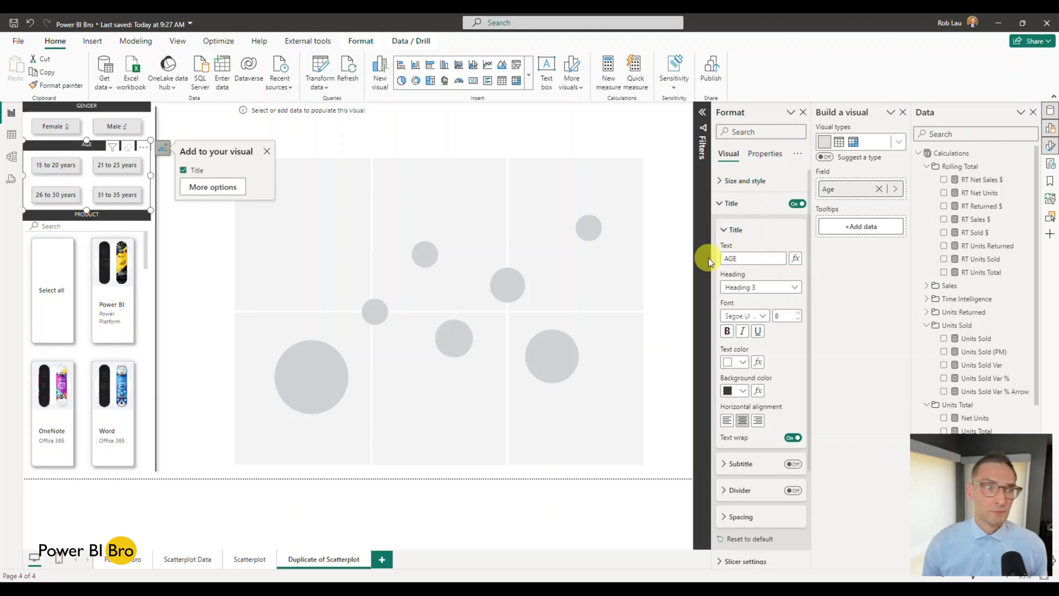
click(208, 264)
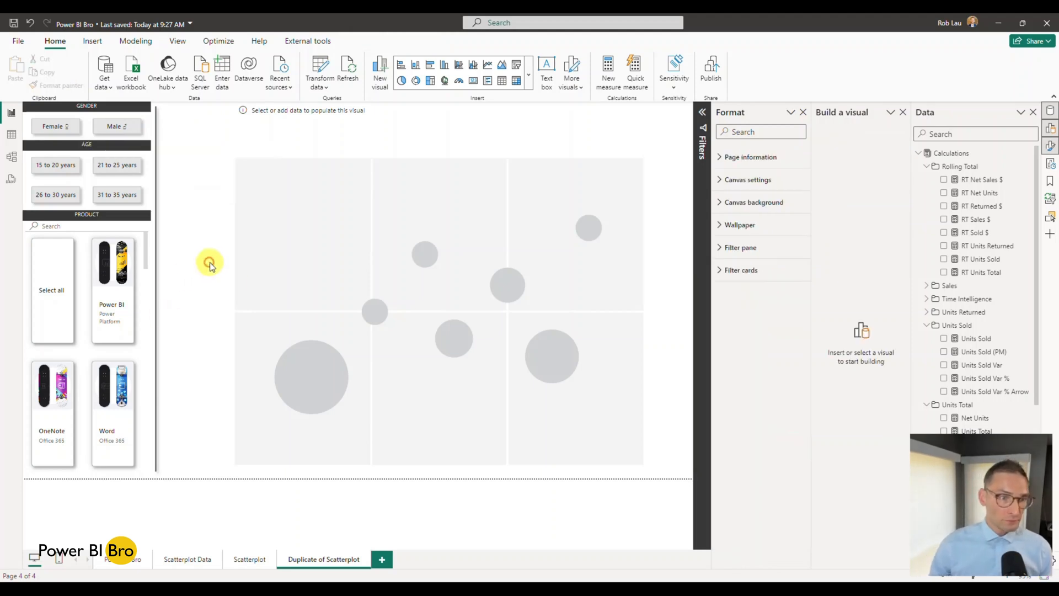
Step: Extend the scatter chart's left edge toward the slicers
click(239, 221)
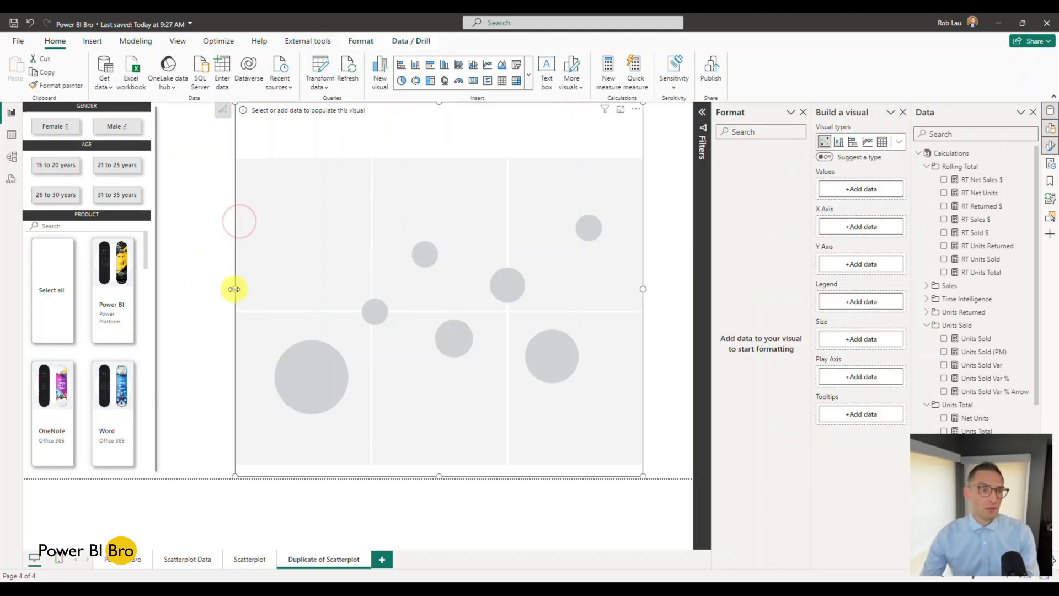
drag(234, 289, 193, 289)
Step: Collapse the Date table, the Units Sold folder and the Calculations table in the field list, and expand the Product table
scroll(992, 353, down, 5)
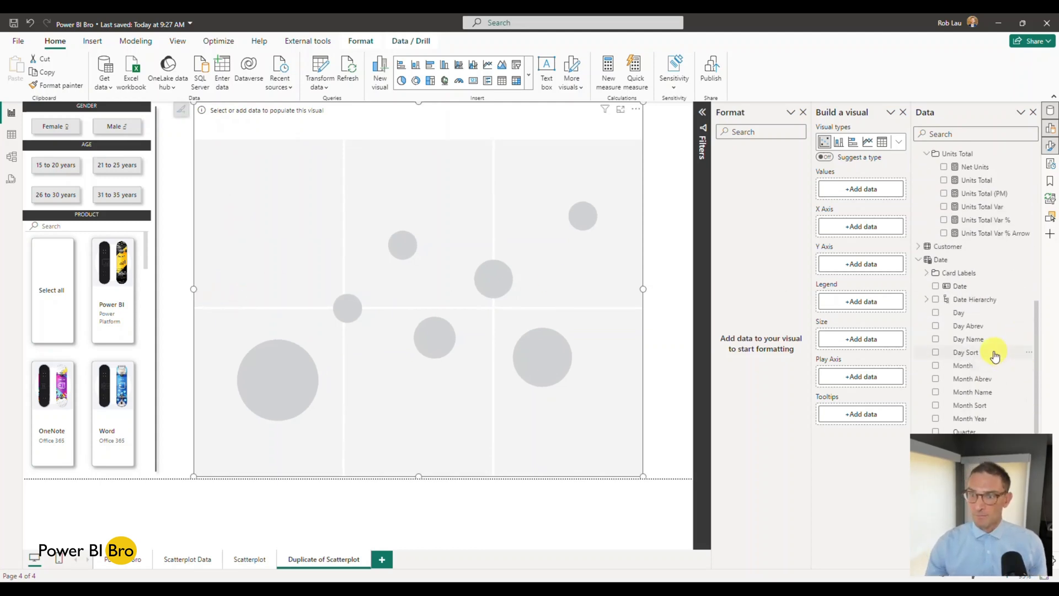
scroll(977, 334, up, 3)
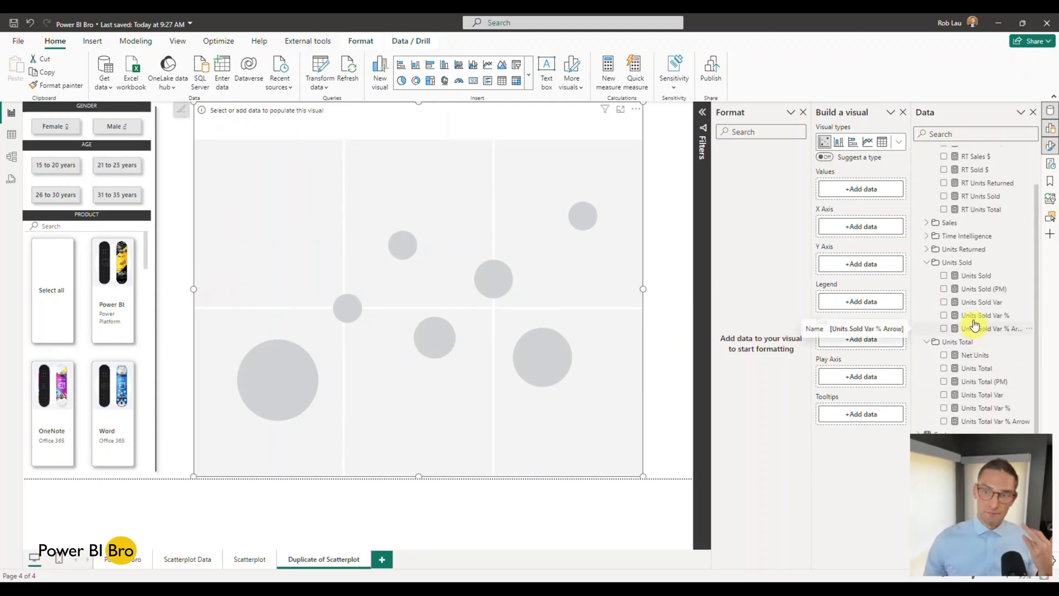
scroll(938, 253, up, 2)
scroll(982, 221, down, 5)
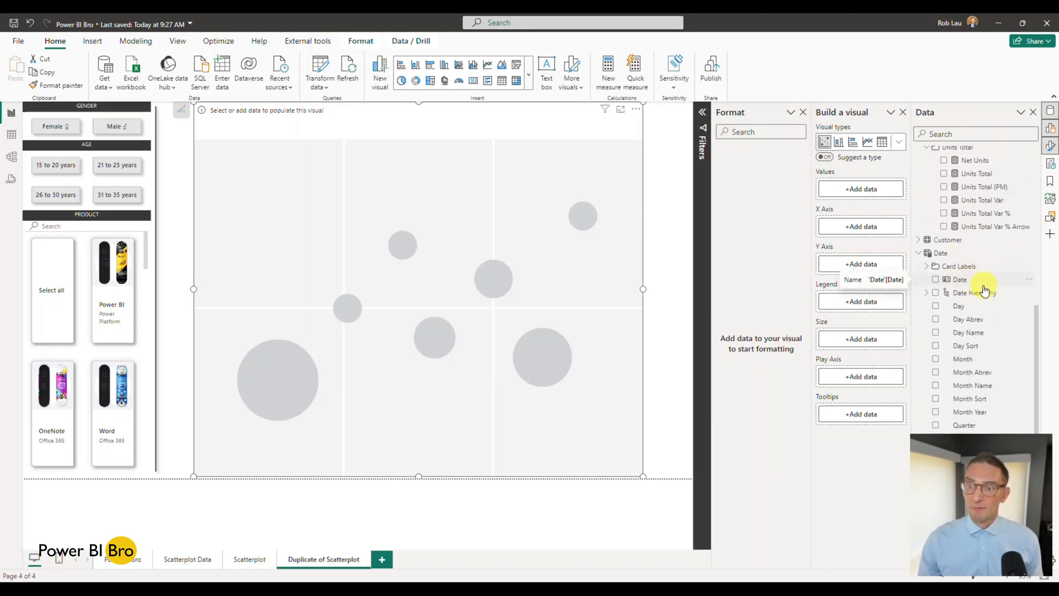
click(919, 252)
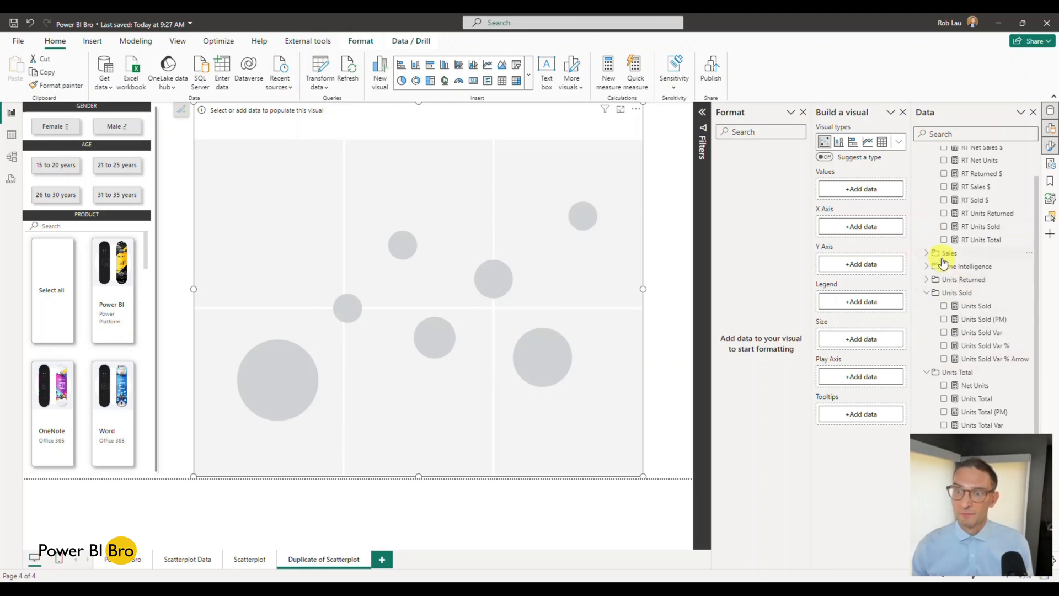
click(927, 298)
click(917, 154)
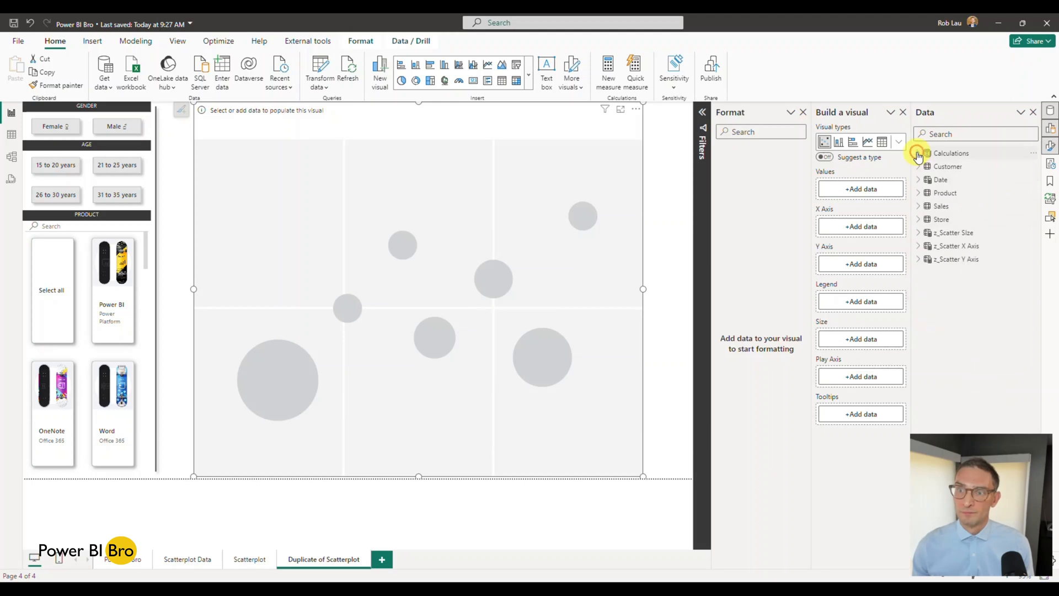
click(919, 193)
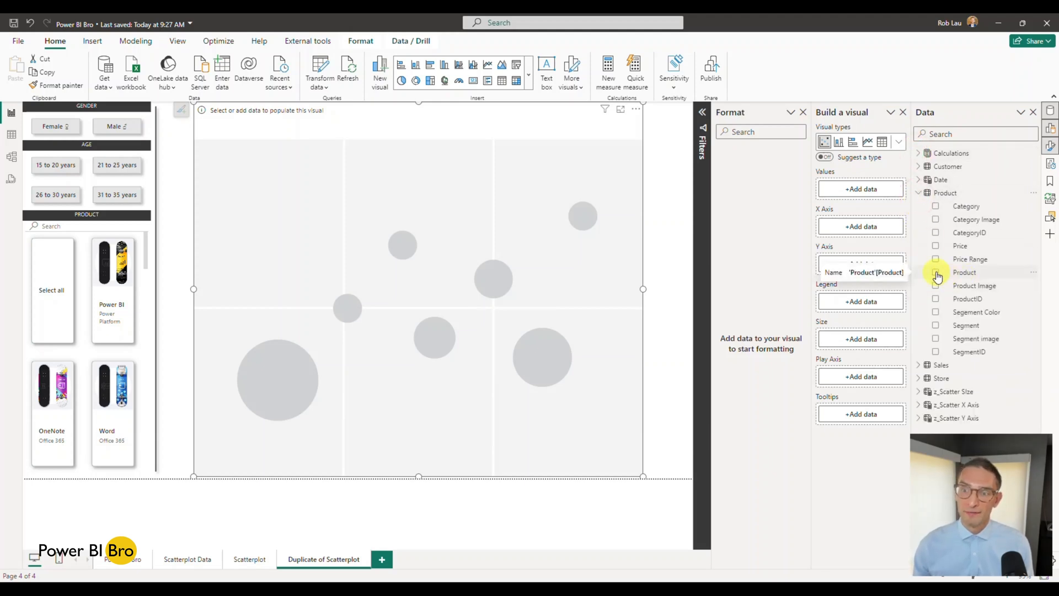
Step: Try the Product field as the scatter chart's legend and as its values, and remove it from the chart
drag(972, 276, 875, 301)
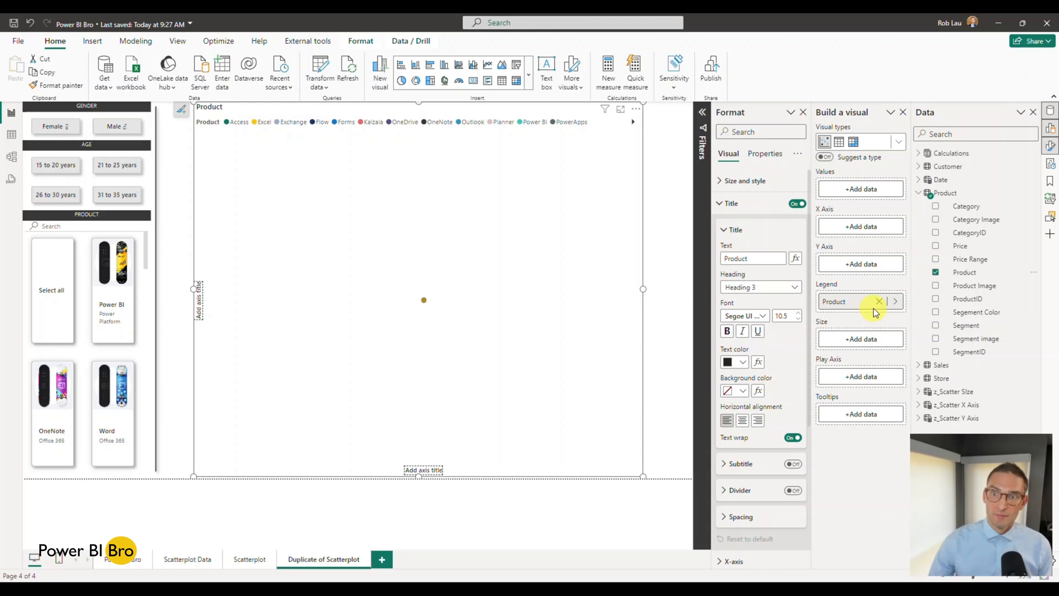
drag(873, 313, 859, 189)
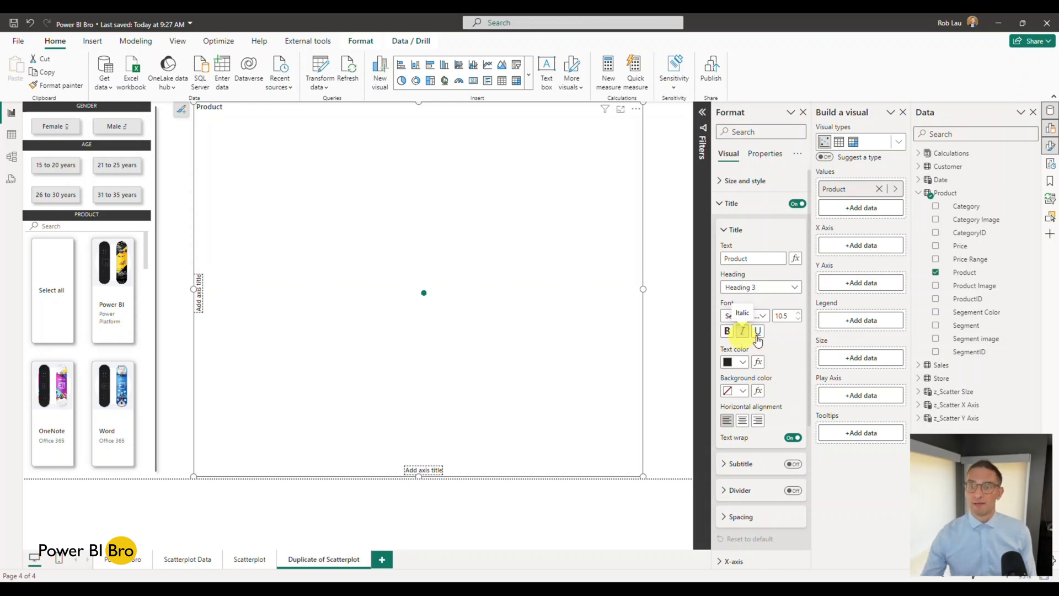
click(935, 272)
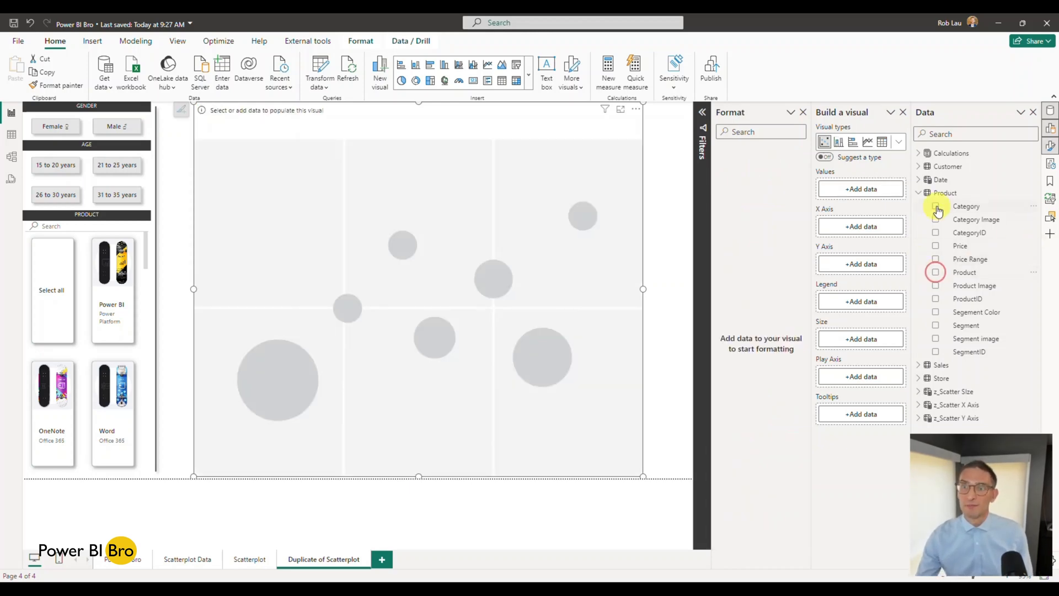
Step: Plot RT Net Units on the X axis against RT Net Sales $ on the Y axis, with Product as the values
click(919, 154)
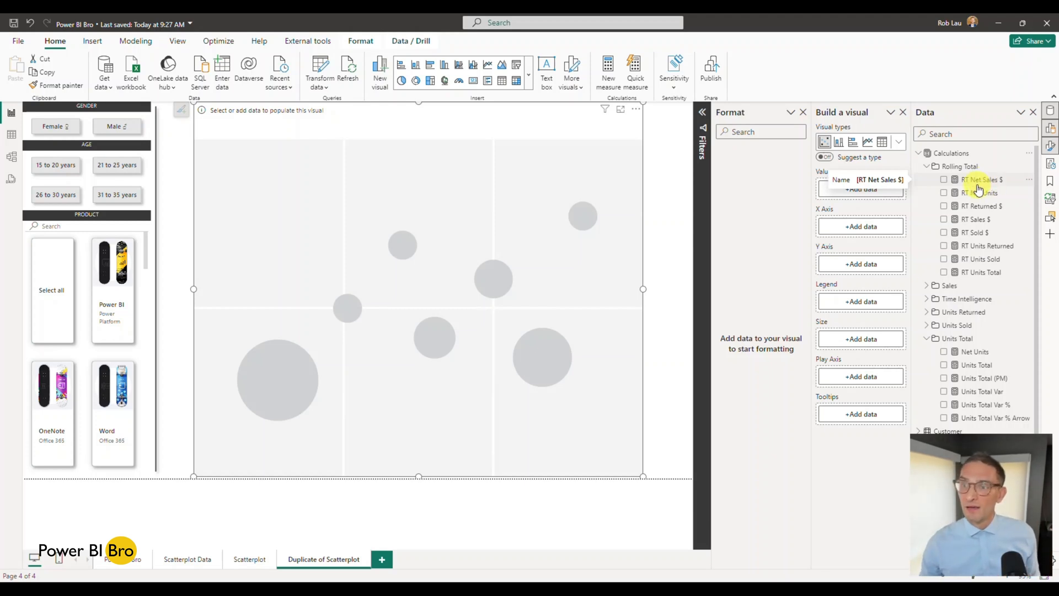
drag(986, 197, 894, 224)
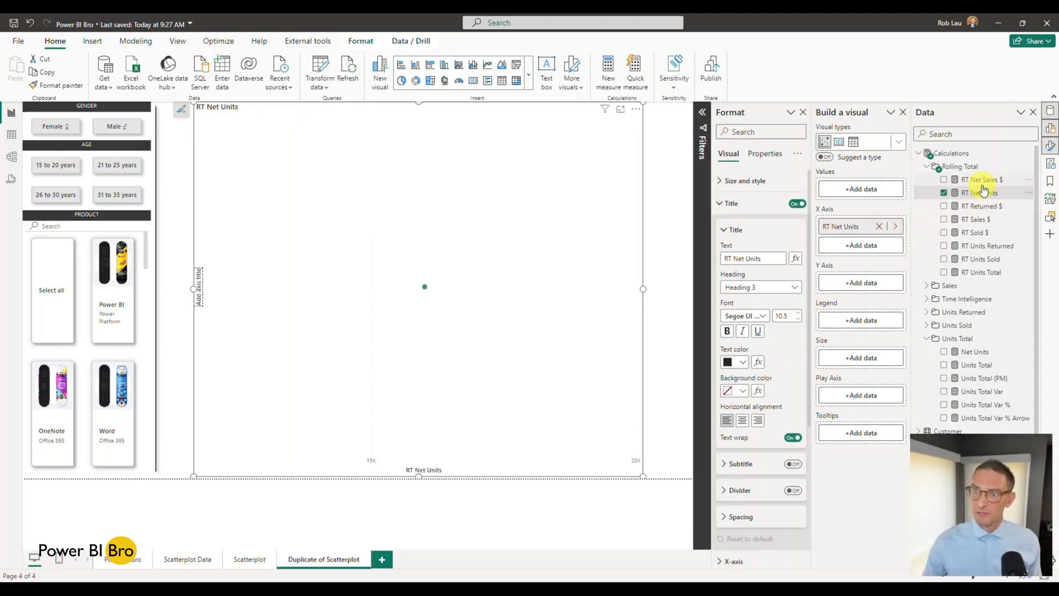
drag(986, 184, 869, 282)
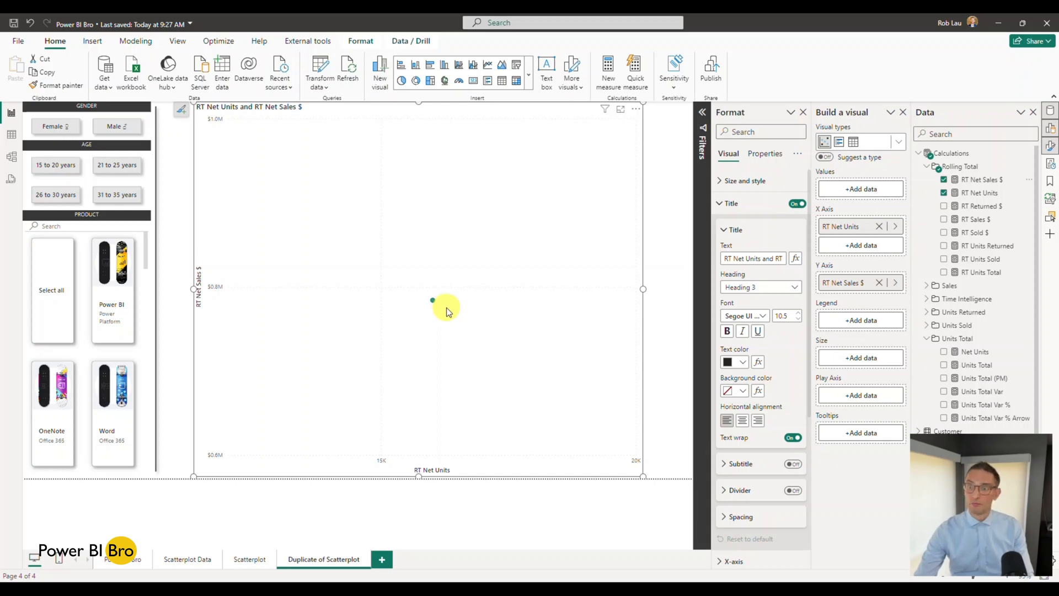
scroll(971, 277, down, 3)
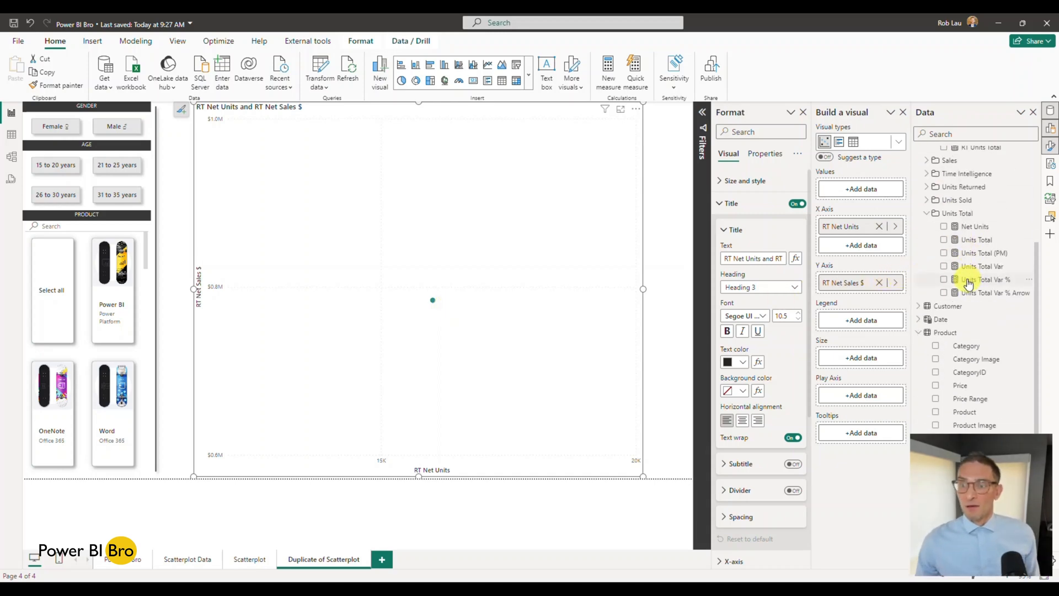
click(935, 413)
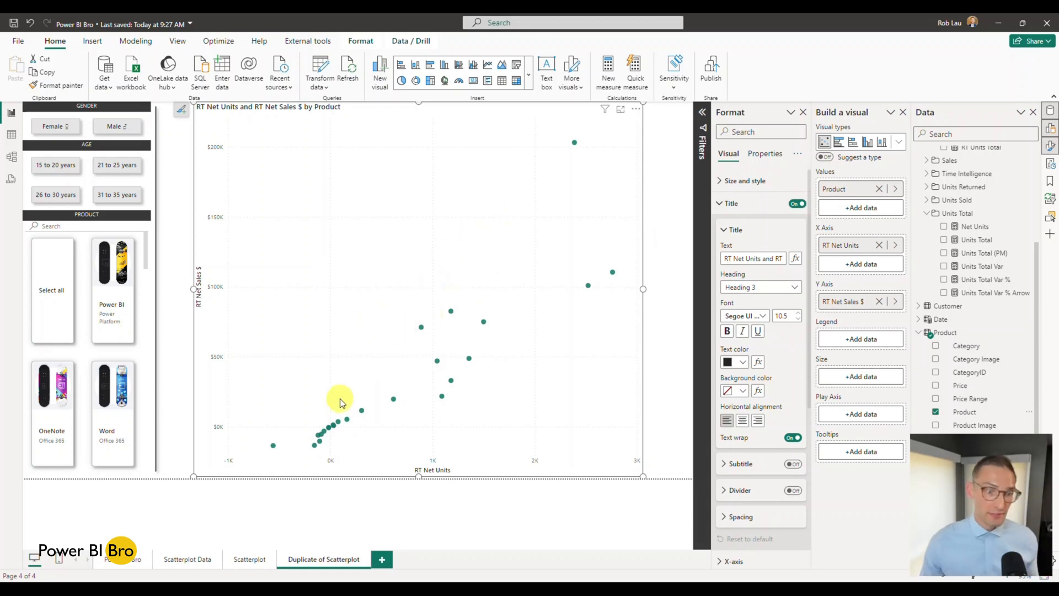
Step: Look over the finished bubble chart on the Scatterplot page and return to the duplicate page
click(247, 561)
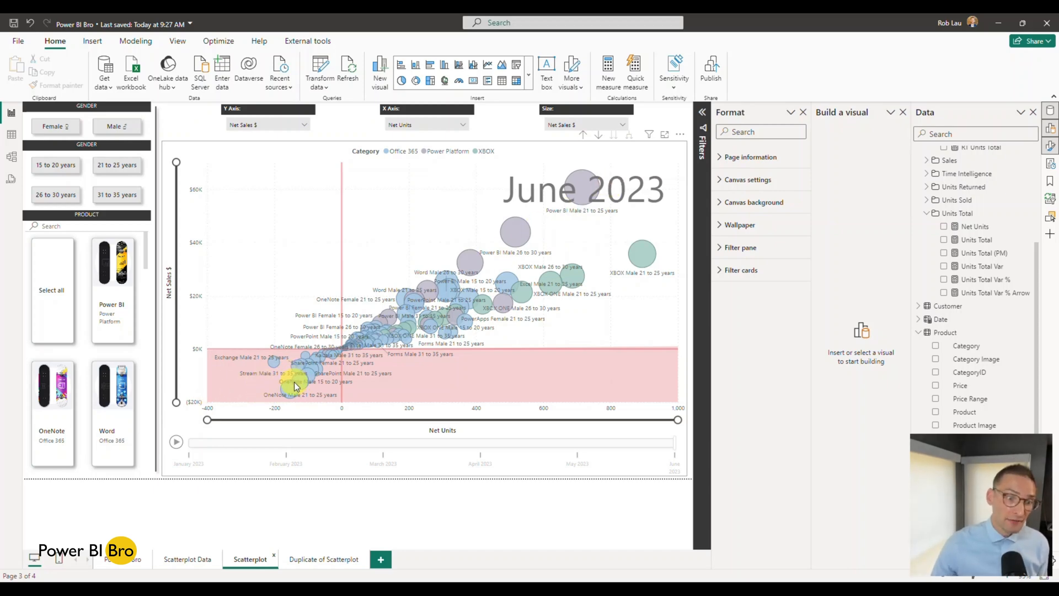
mouse_move(297, 389)
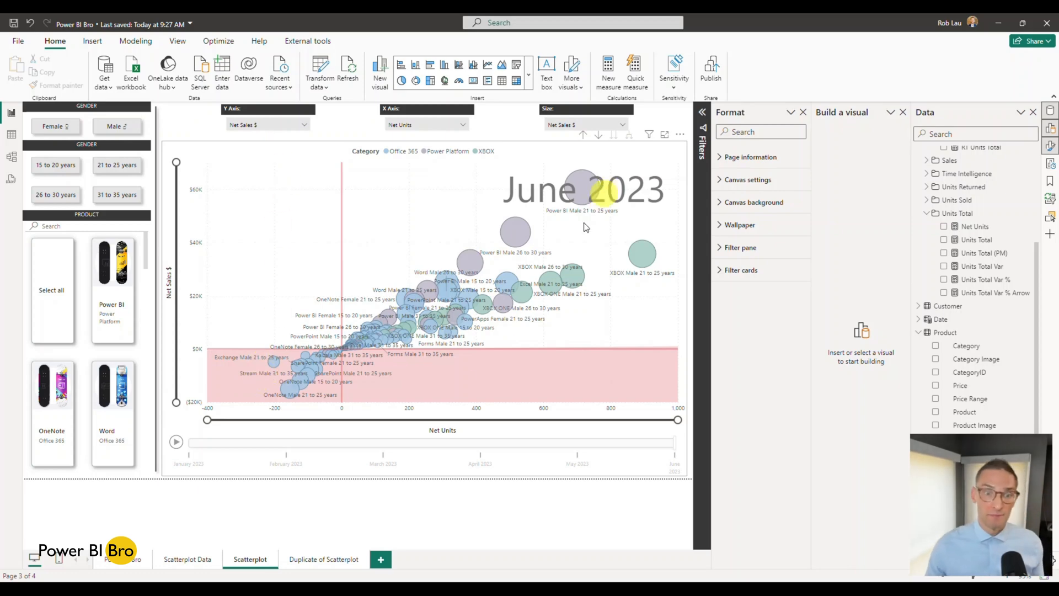
click(317, 560)
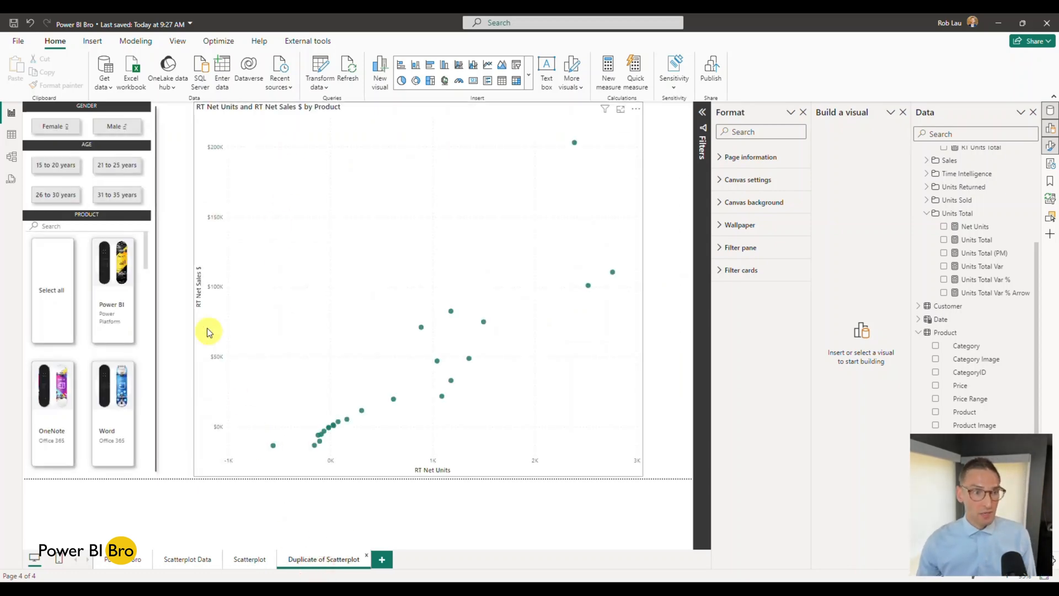
Step: Widen the scatter chart on both sides and set the Product table's Category field as its legend
click(198, 245)
drag(195, 287, 174, 288)
drag(644, 292, 674, 290)
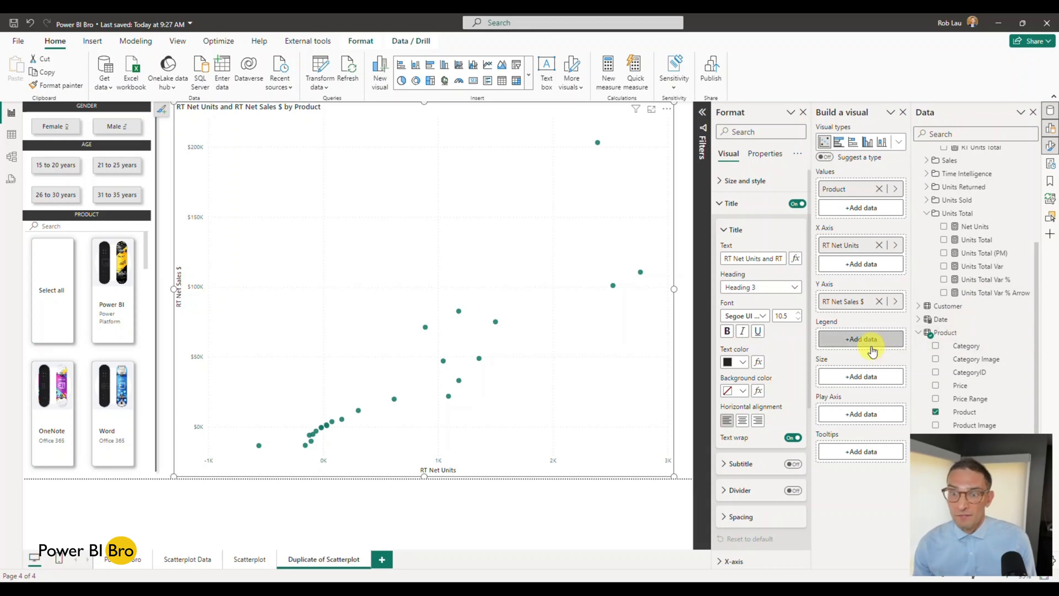
drag(966, 346, 854, 339)
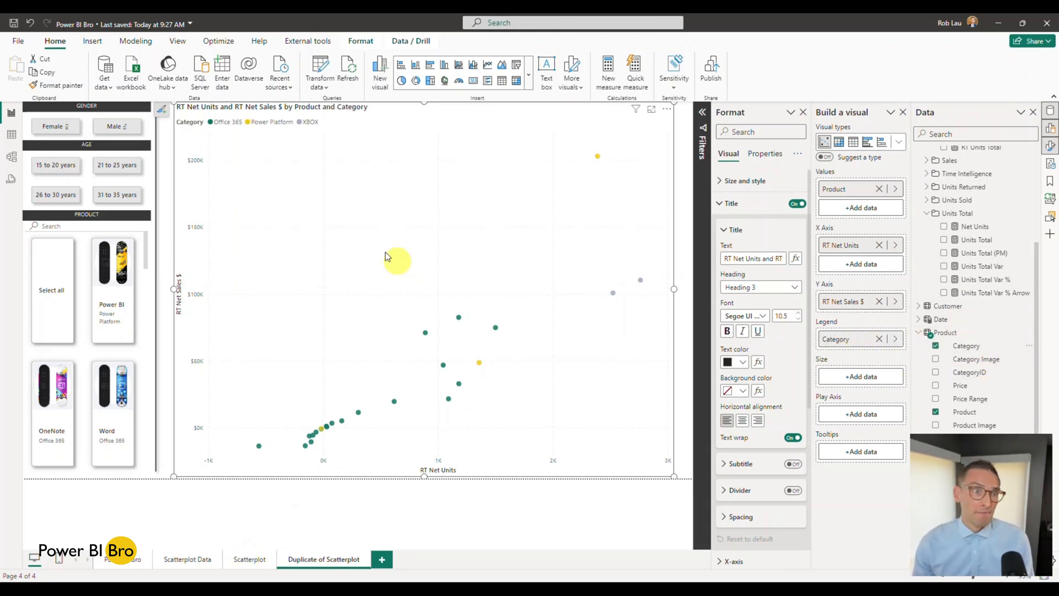
Step: Compare the category legend with the Scatterplot page's and highlight Office 365, XBOX and Power Platform in turn on the duplicate's chart
click(250, 559)
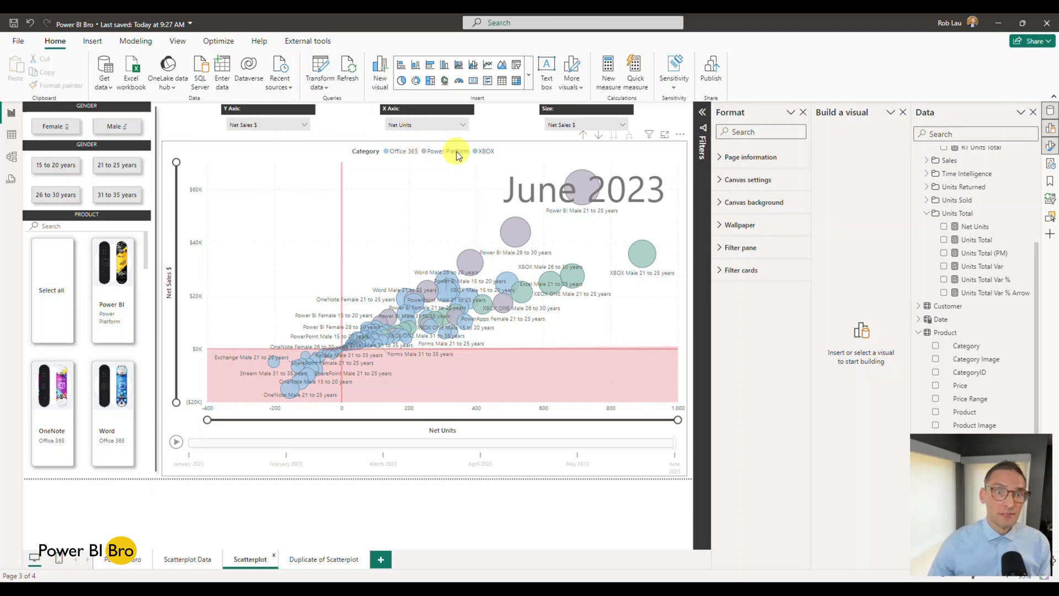
click(312, 563)
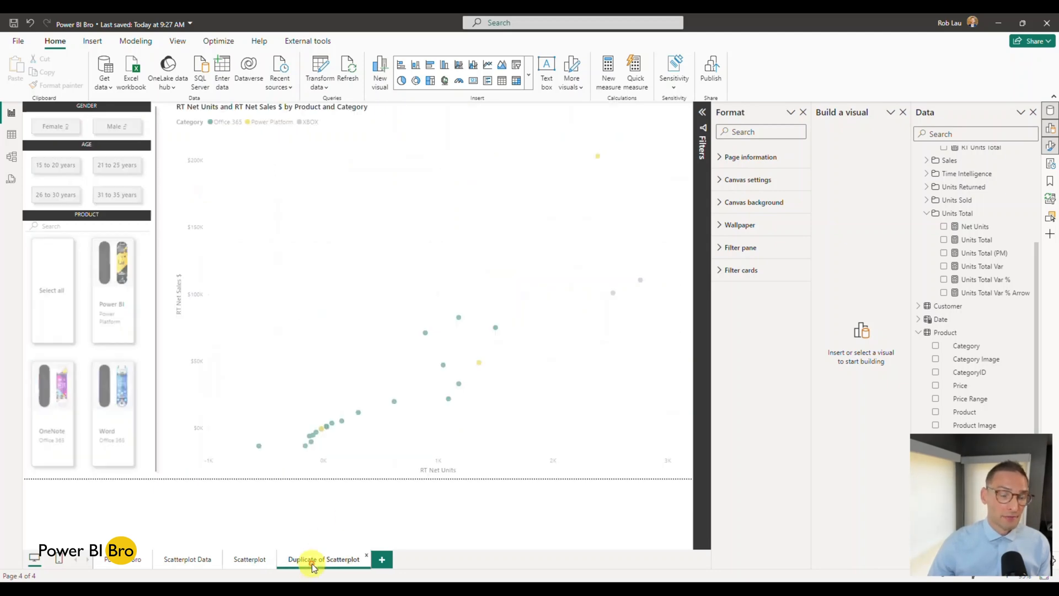
click(224, 122)
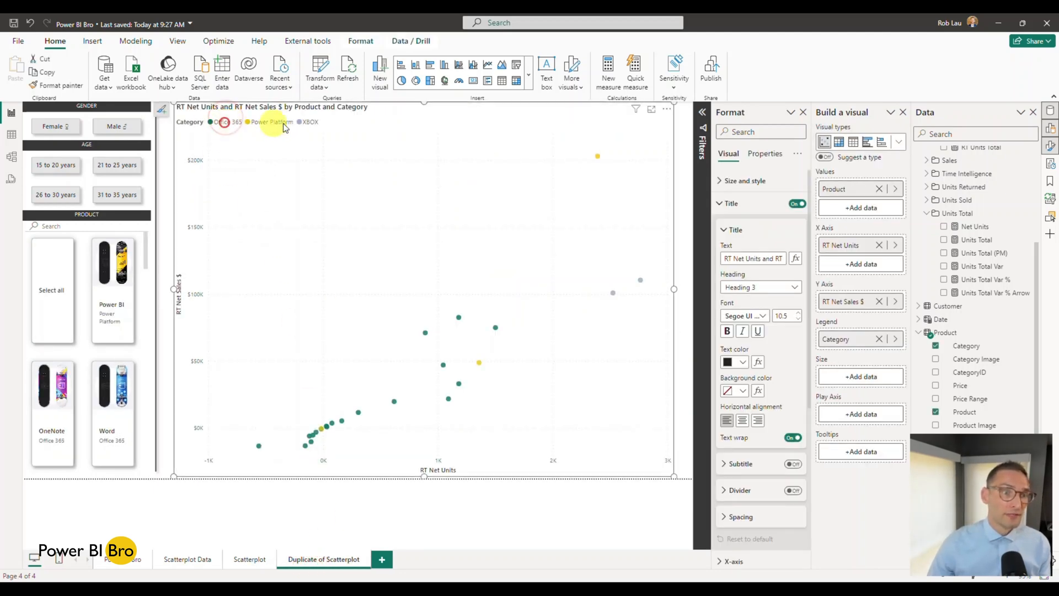
click(305, 122)
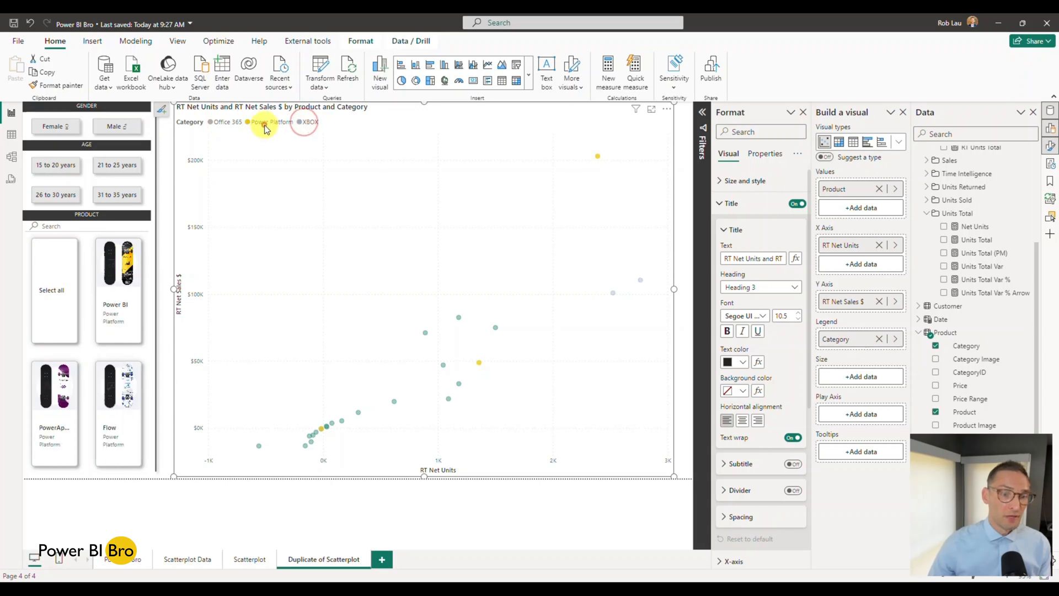
click(227, 123)
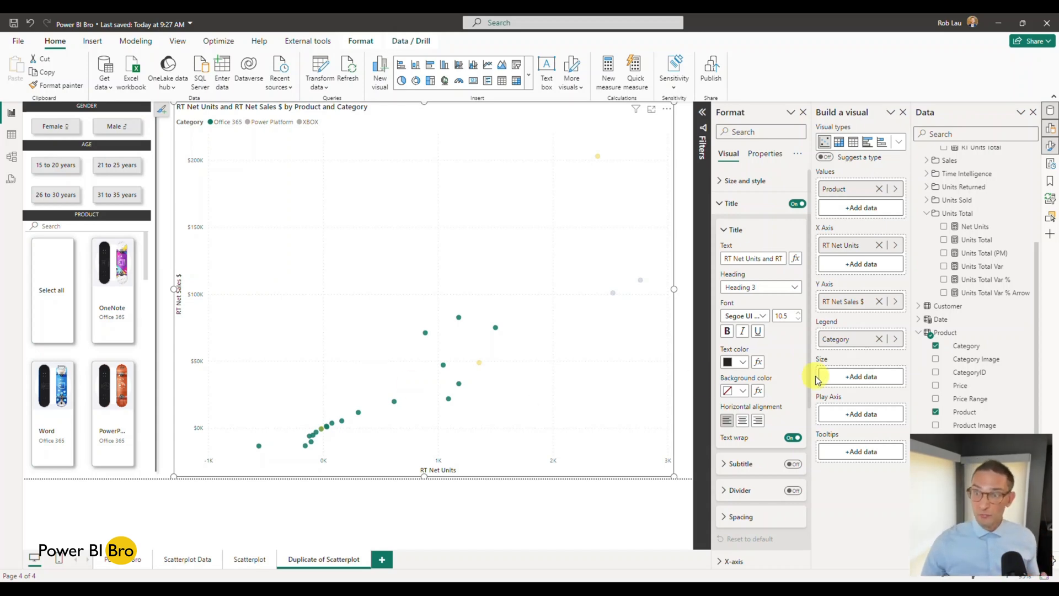
scroll(996, 328, up, 3)
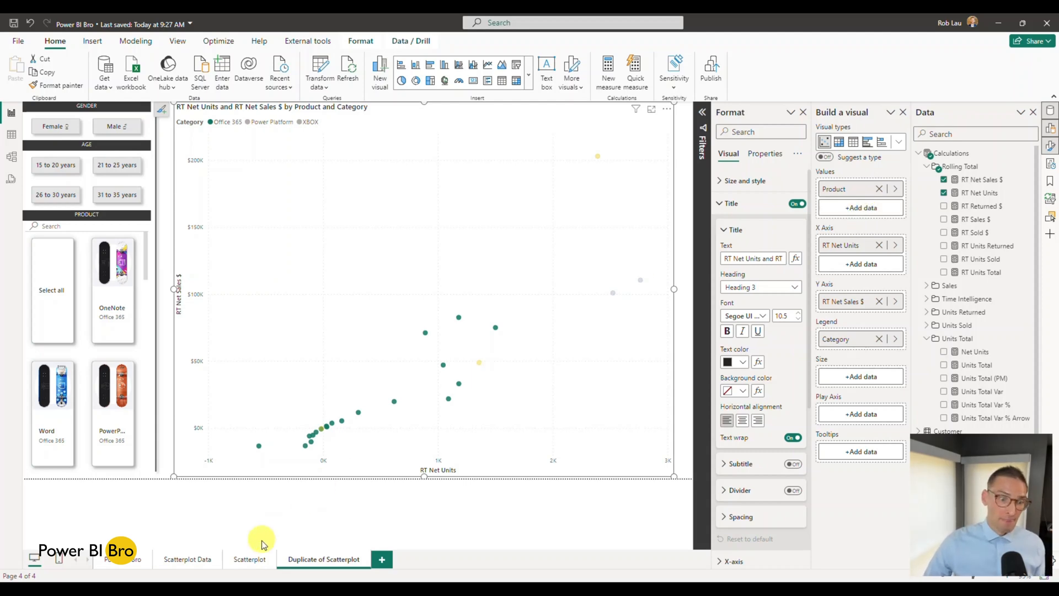
Step: On the Scatterplot page, drill the chart up to Product, show the Gender level, drill up again and expand it through Gender and Age
click(247, 565)
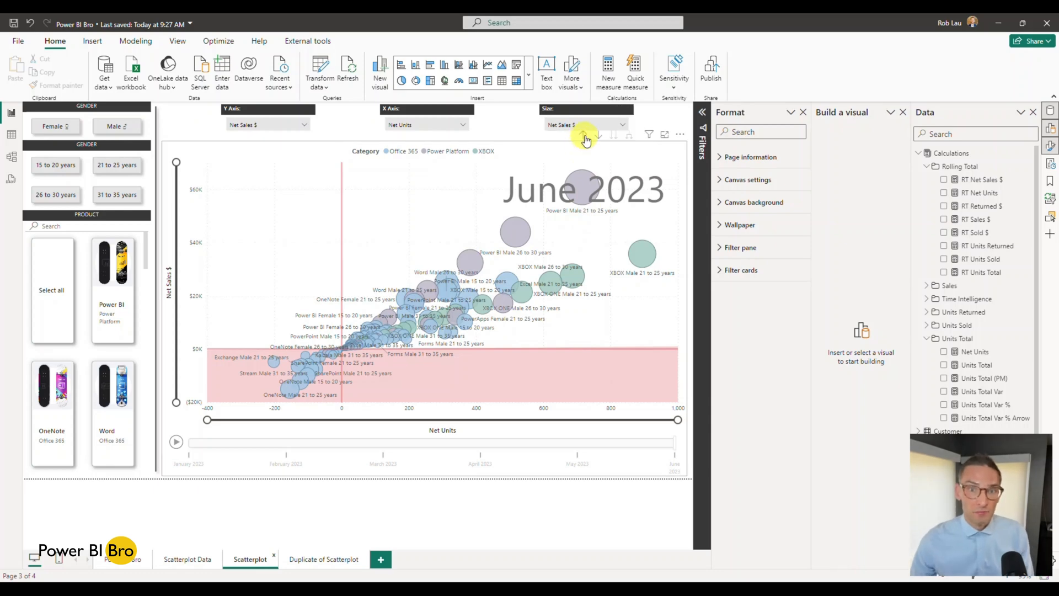
click(584, 138)
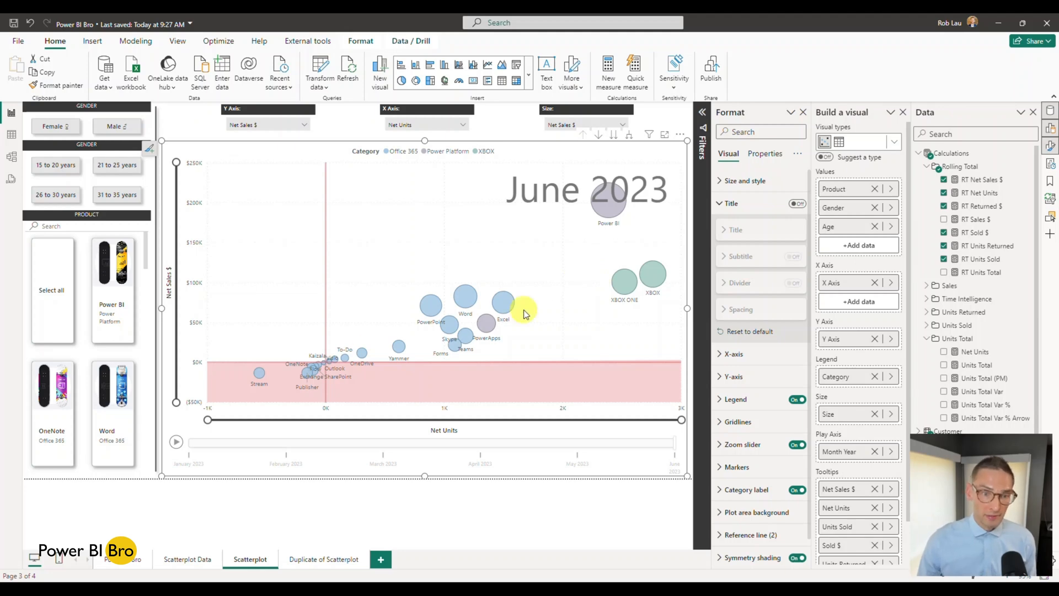
click(614, 135)
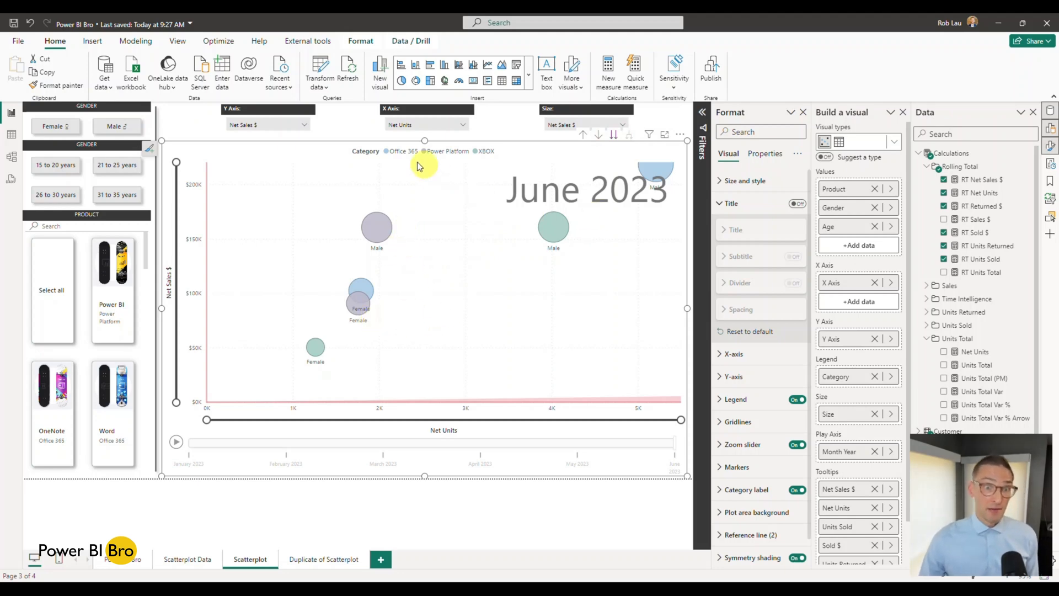
click(583, 136)
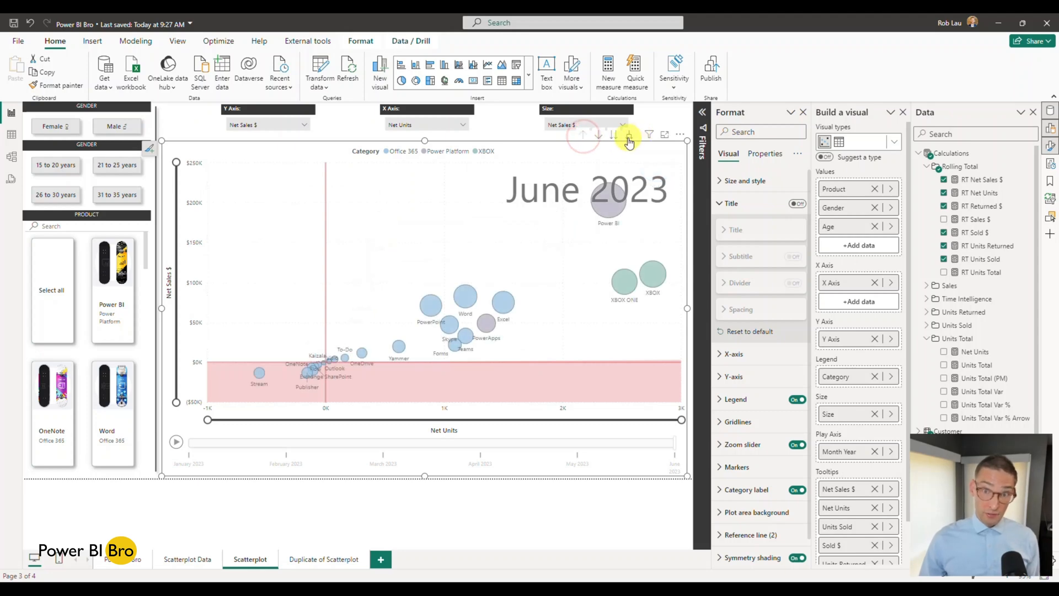
click(629, 135)
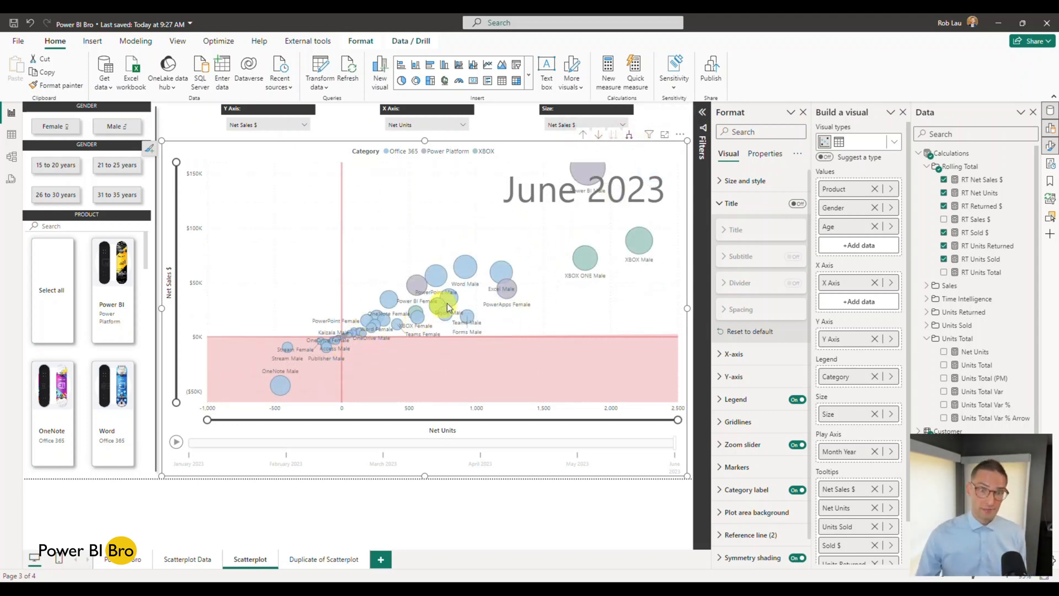
mouse_move(590, 264)
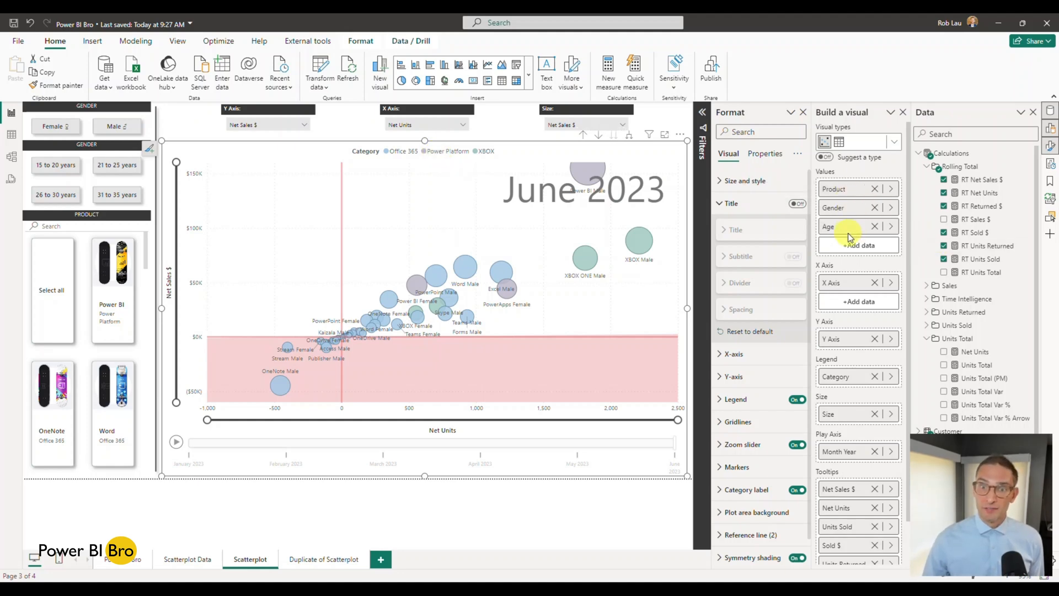
click(629, 135)
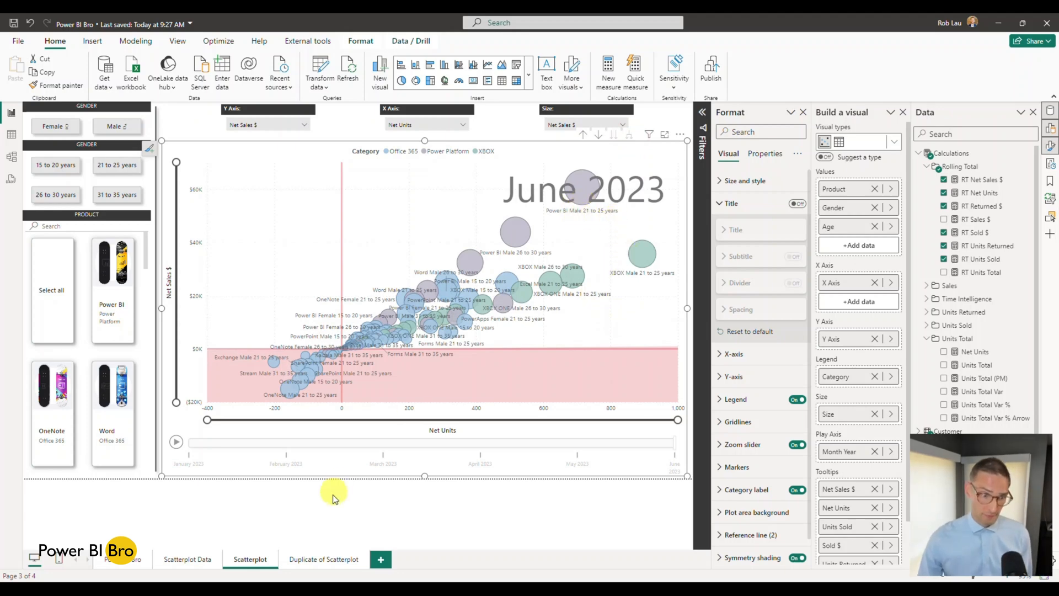
Step: Select the scatter chart on the duplicate page and collapse the Units Total and Rolling Total folders in the field list
click(319, 563)
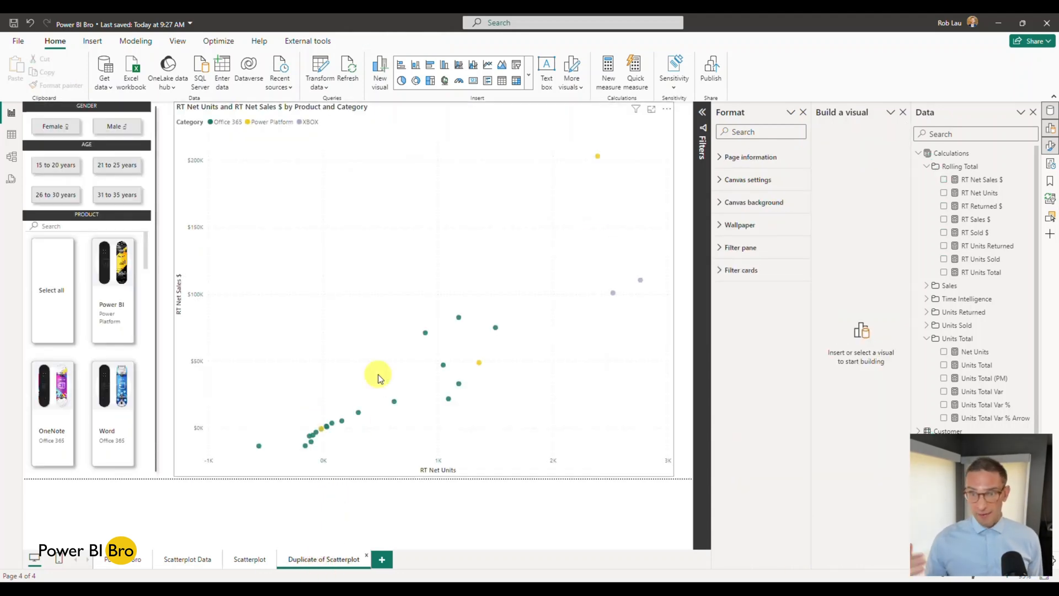
click(178, 136)
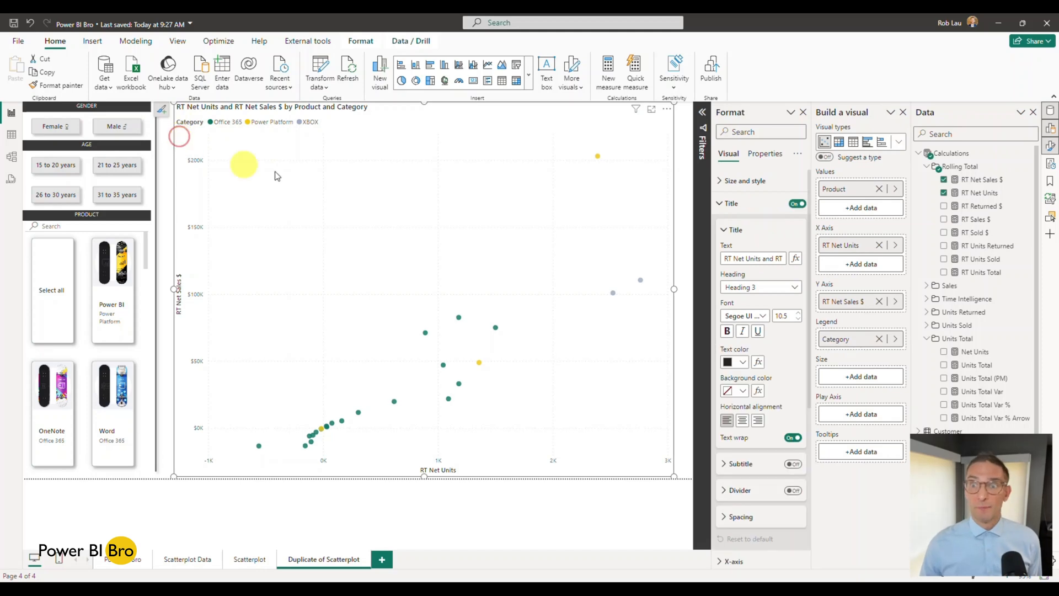
scroll(987, 309, down, 4)
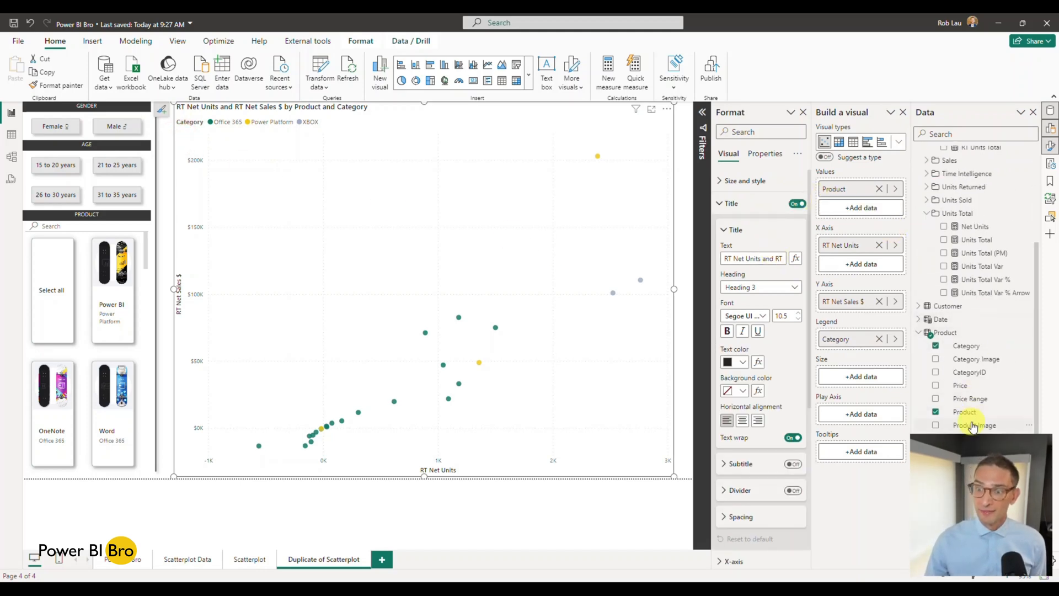
click(926, 213)
scroll(963, 273, up, 2)
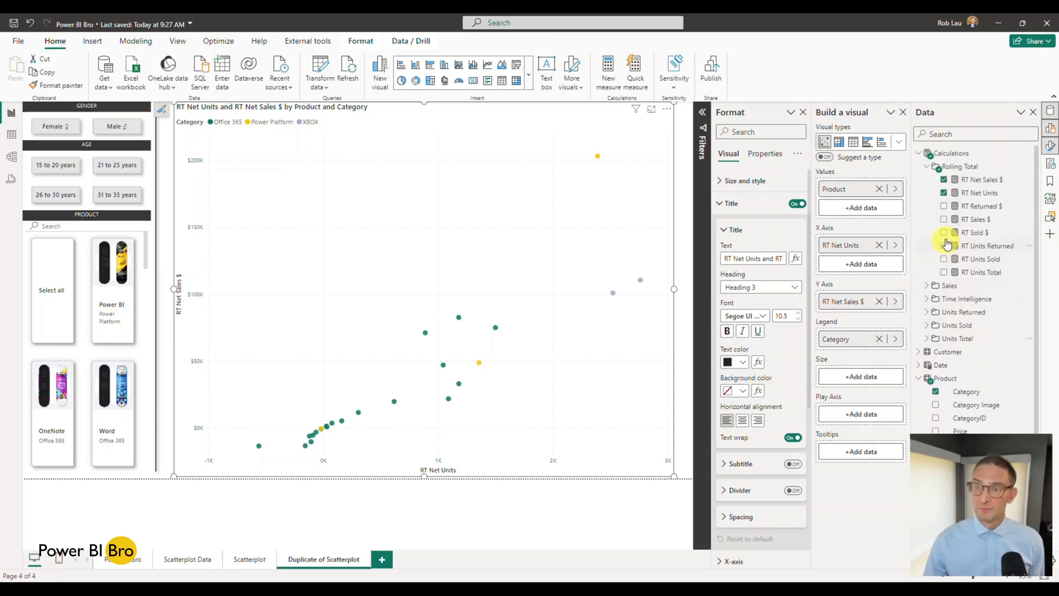
click(926, 167)
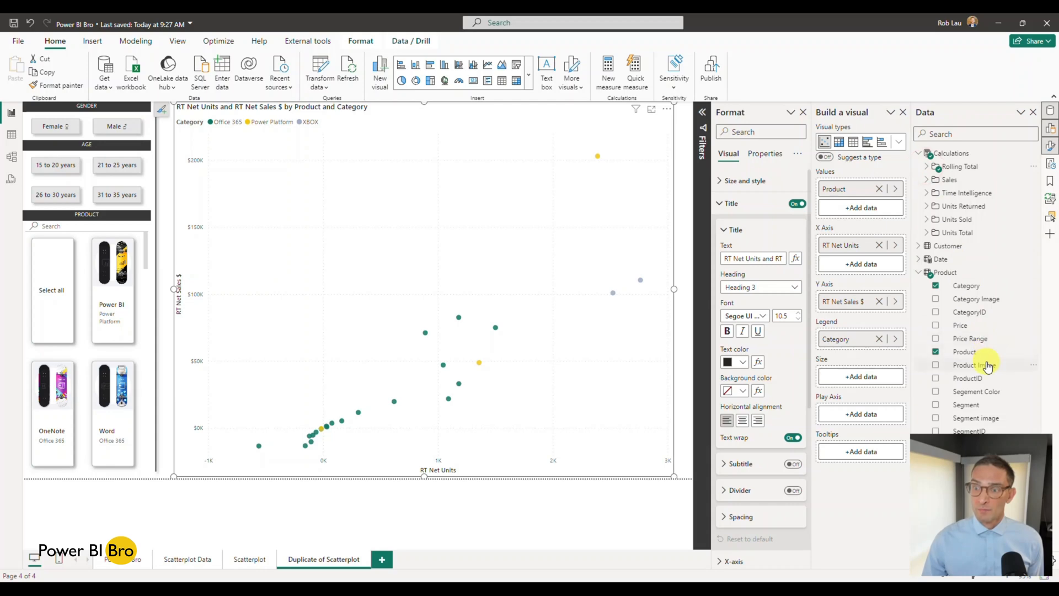
Step: Add the Customer table's Gender and Age fields below Product in the scatter chart's values
mouse_move(967, 285)
mouse_down()
mouse_move(839, 367)
mouse_move(854, 373)
mouse_move(953, 315)
mouse_move(951, 298)
mouse_up()
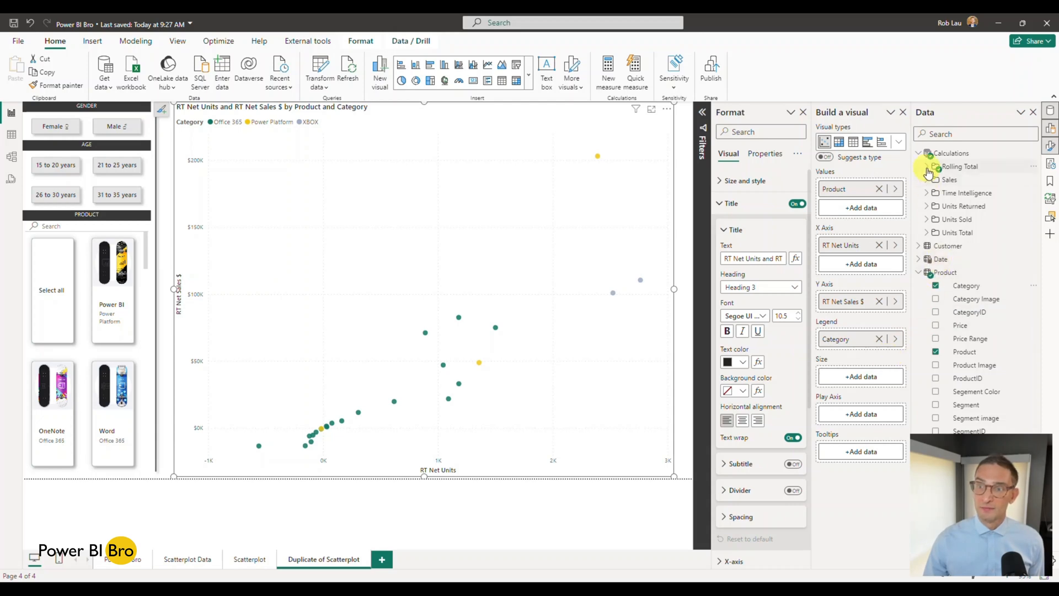
click(917, 246)
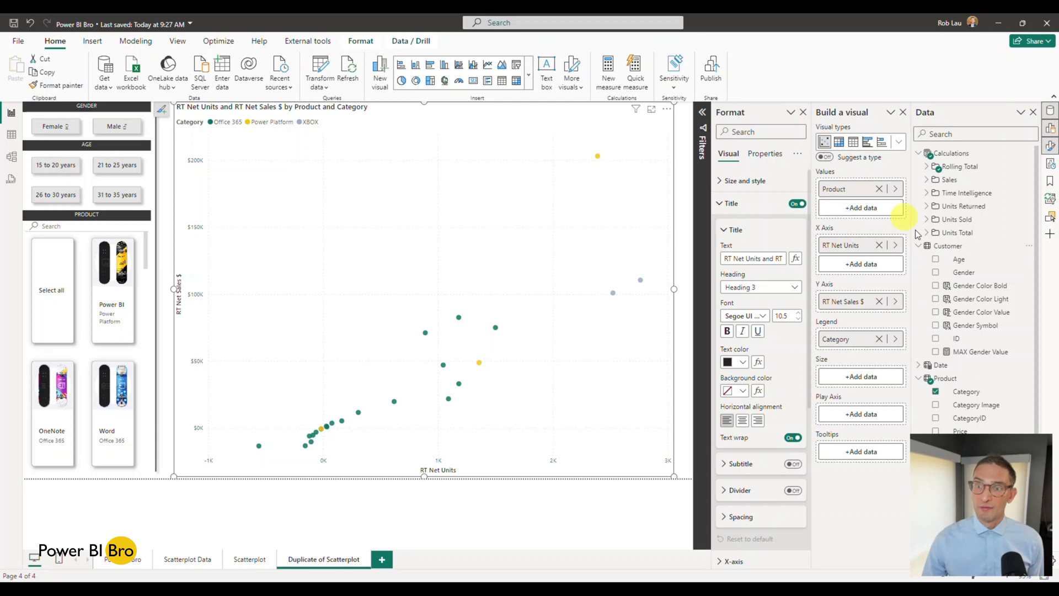
drag(963, 276, 858, 208)
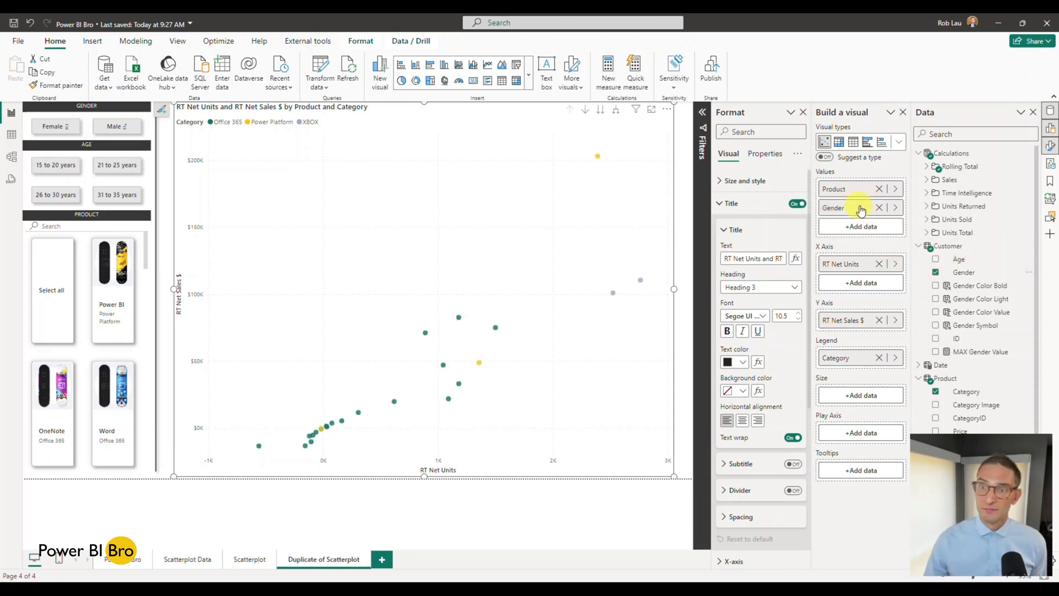
drag(961, 259, 868, 236)
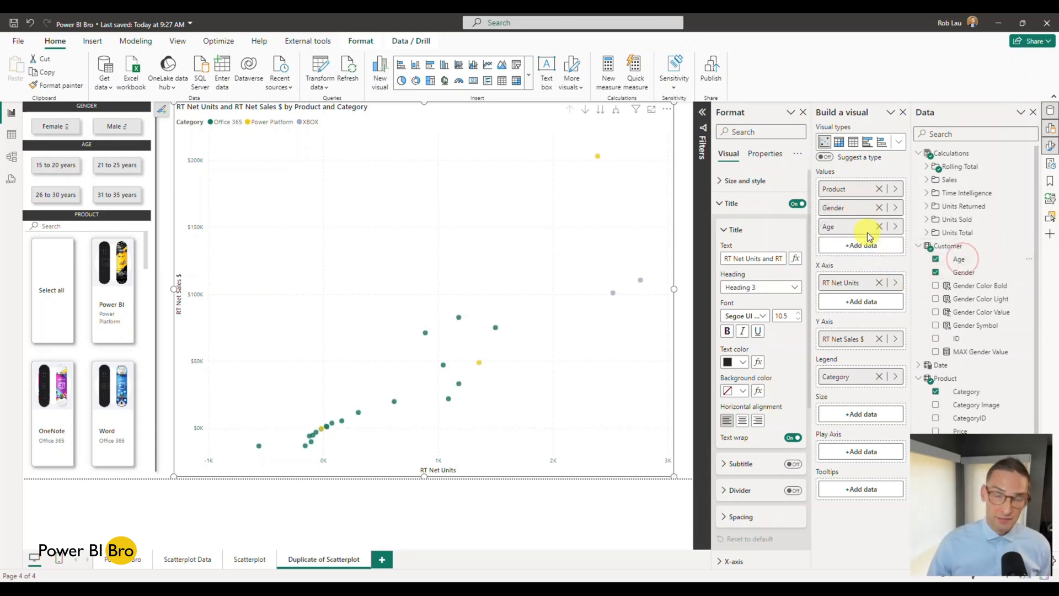
Step: Toggle drill mode on and off, step the whole scatter chart to the Gender and Age levels, and drill back up to Product
click(587, 114)
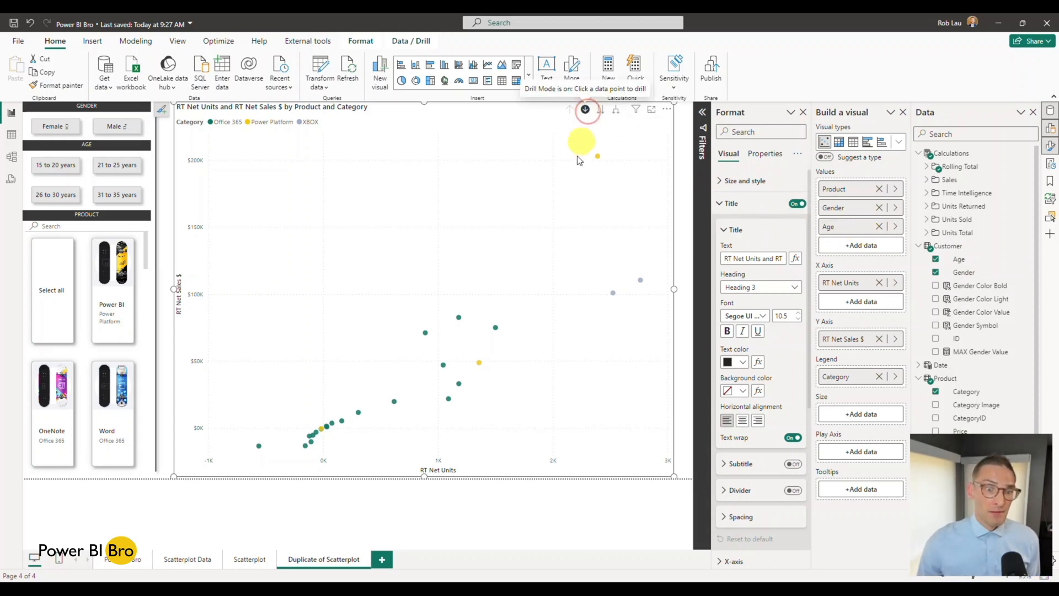
click(587, 112)
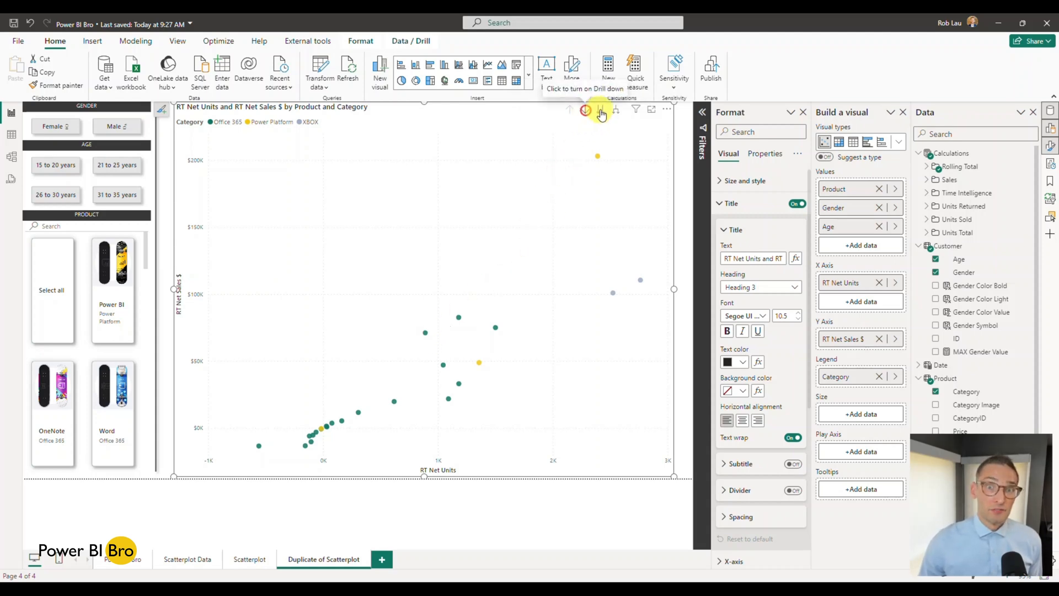
click(602, 113)
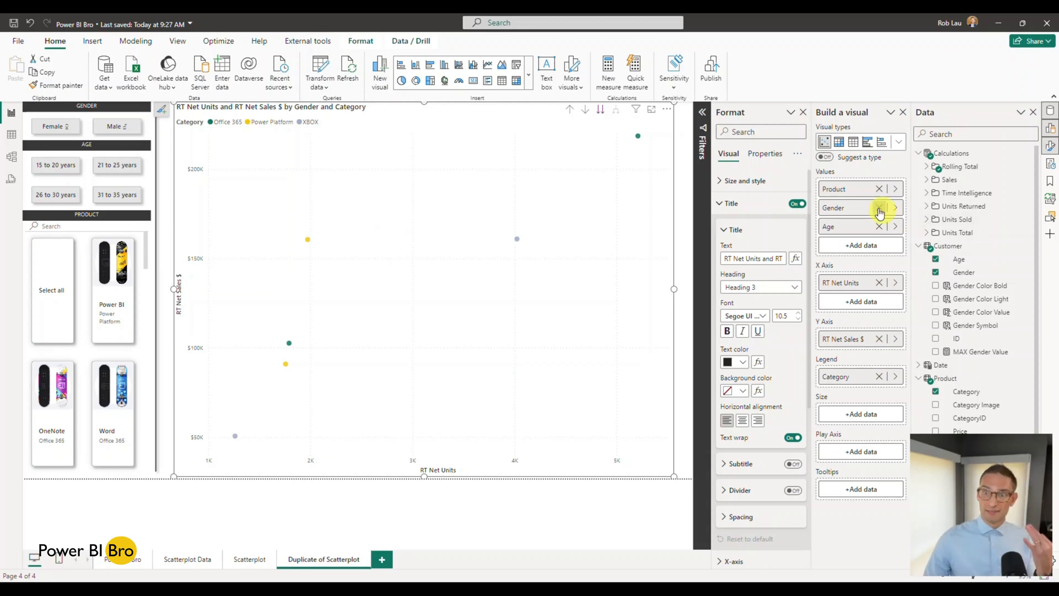
click(602, 113)
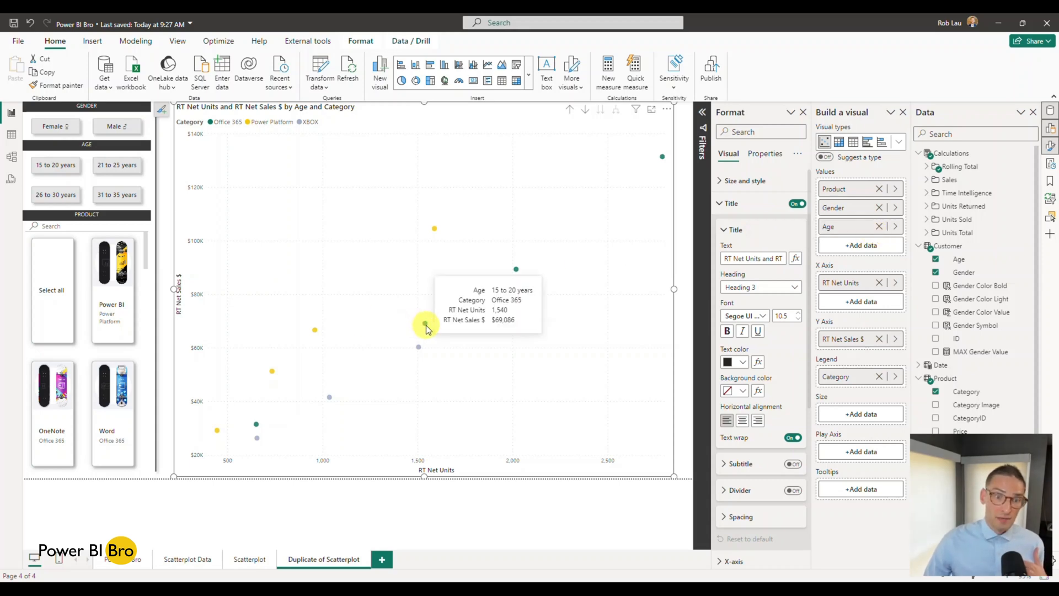
click(571, 113)
click(571, 112)
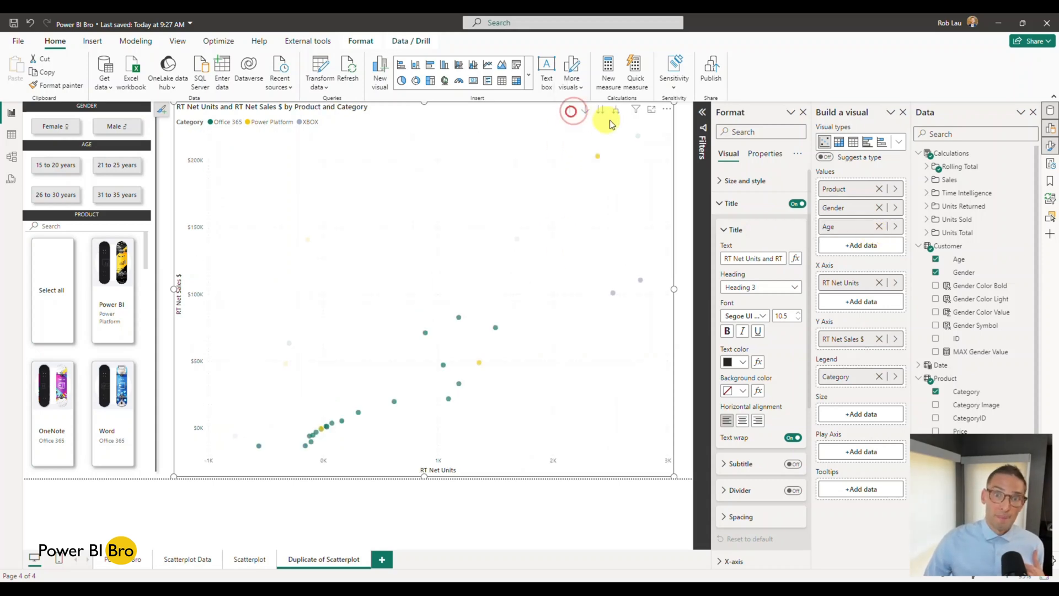
Step: Expand the scatter chart two levels down to combine Product, Gender and Age, and compare it with the chart on the Scatterplot page
click(617, 113)
click(617, 114)
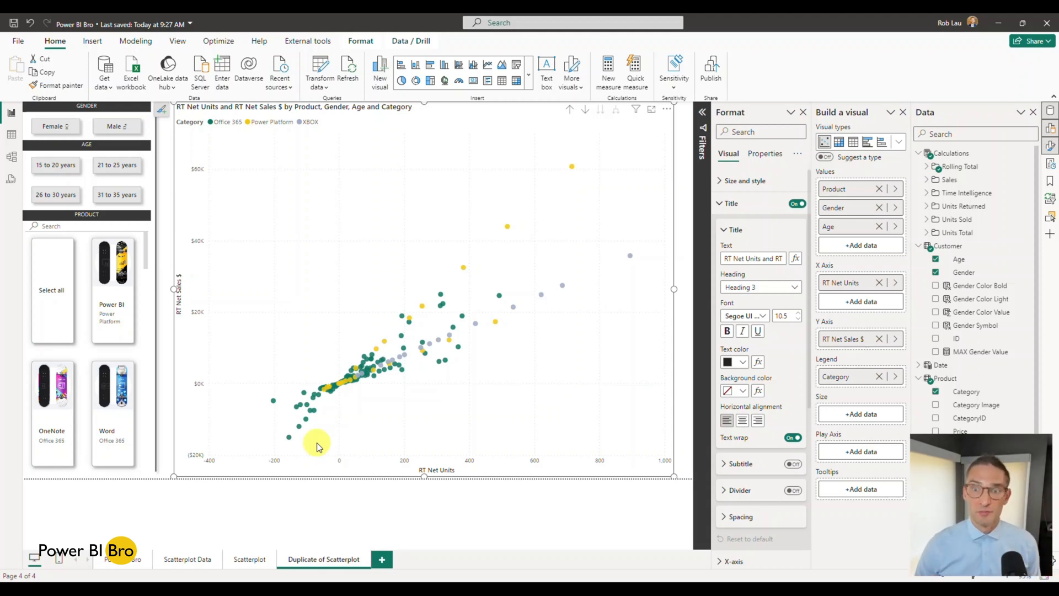
click(250, 560)
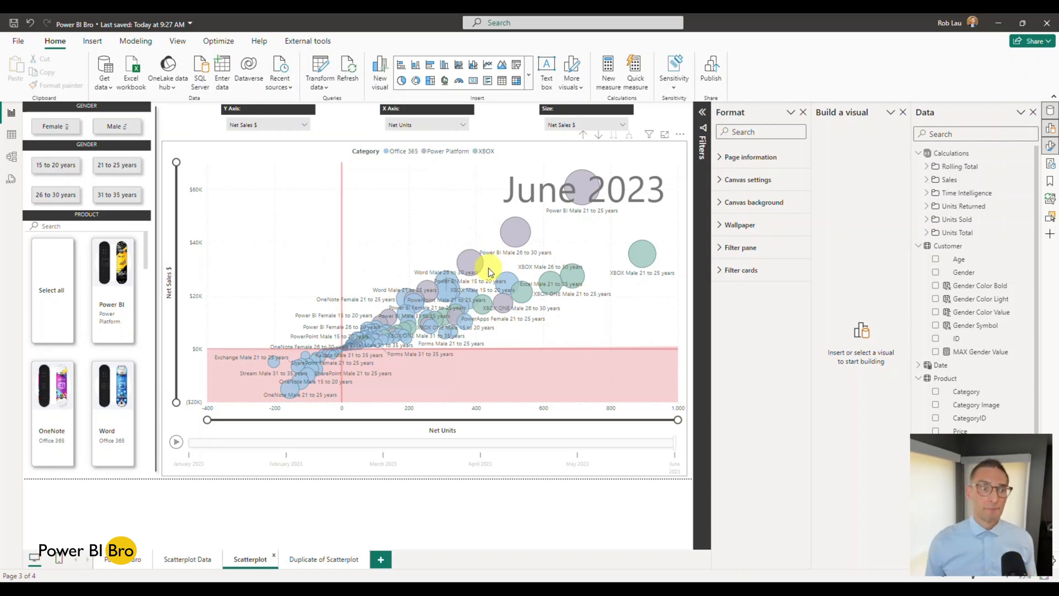
click(303, 559)
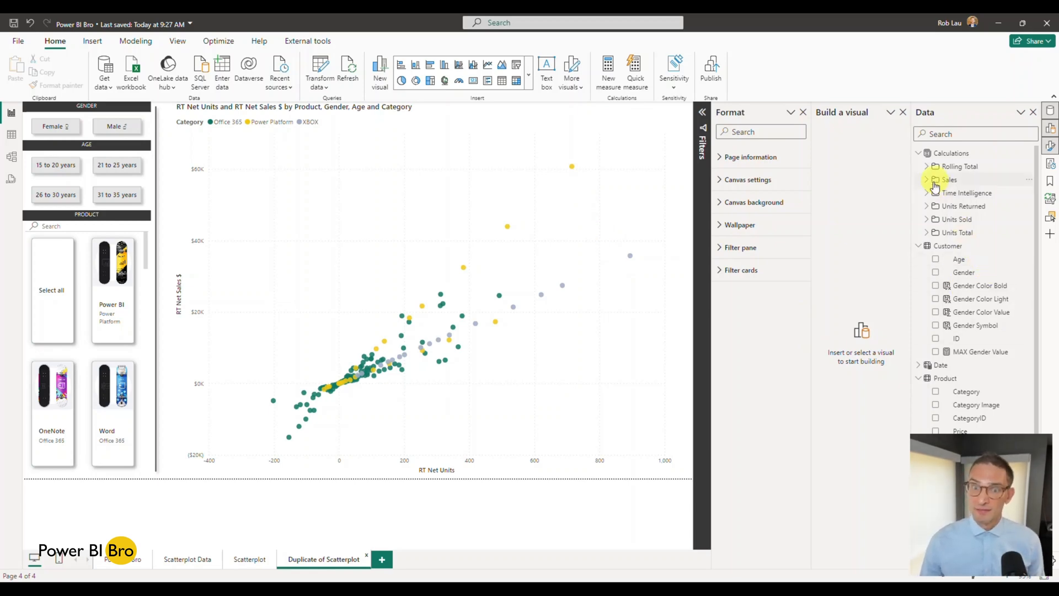
Step: Size the scatter chart's bubbles by the RT Net Sales $ measure from the Rolling Total folder
click(667, 330)
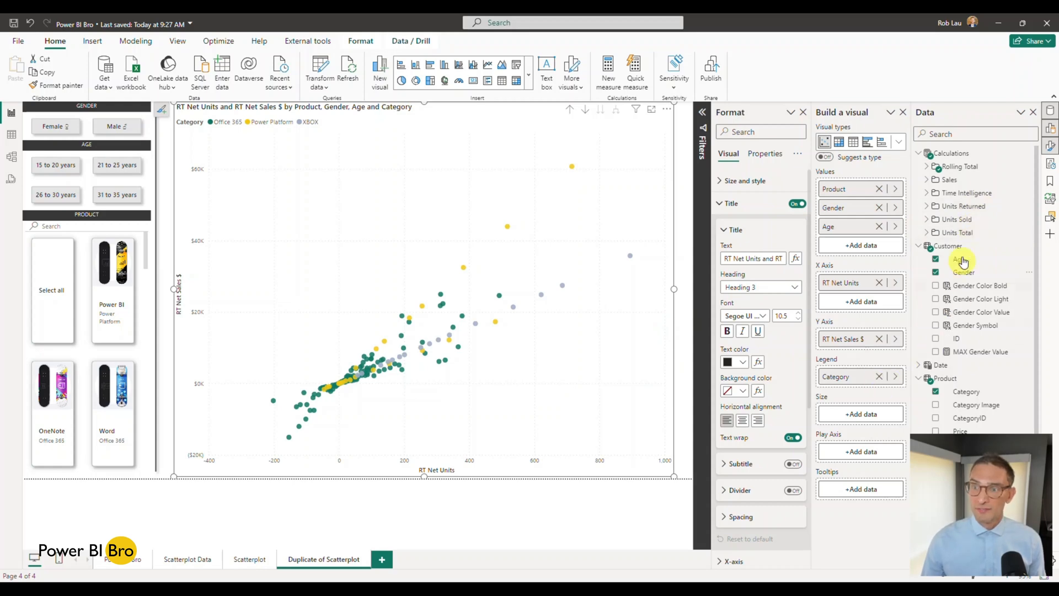
click(930, 167)
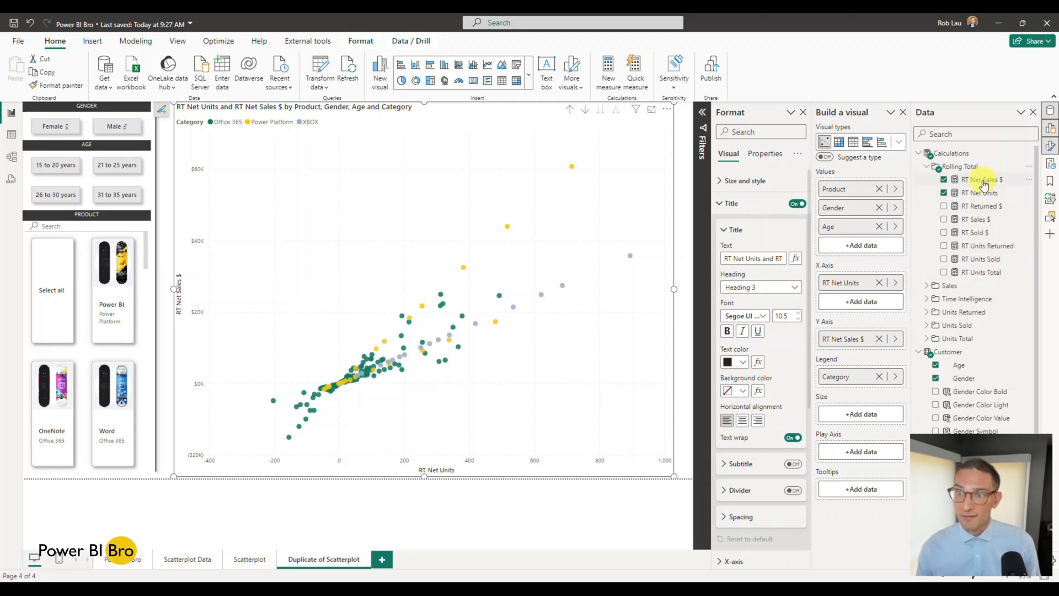
drag(984, 182, 863, 421)
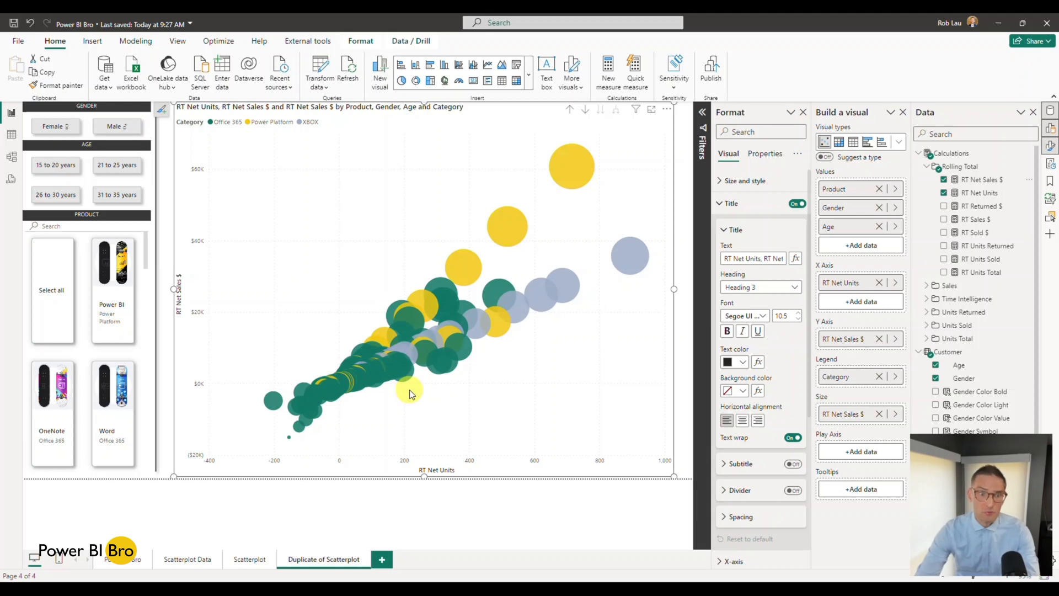
Step: Widen the scatter chart to 991 so it reaches the edge of the page
click(723, 207)
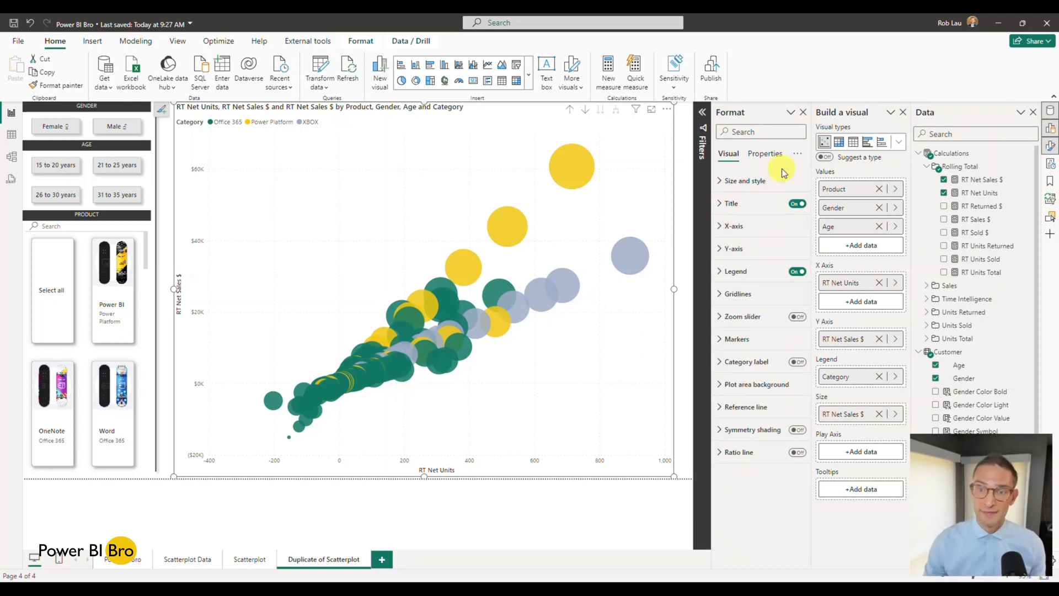
click(724, 181)
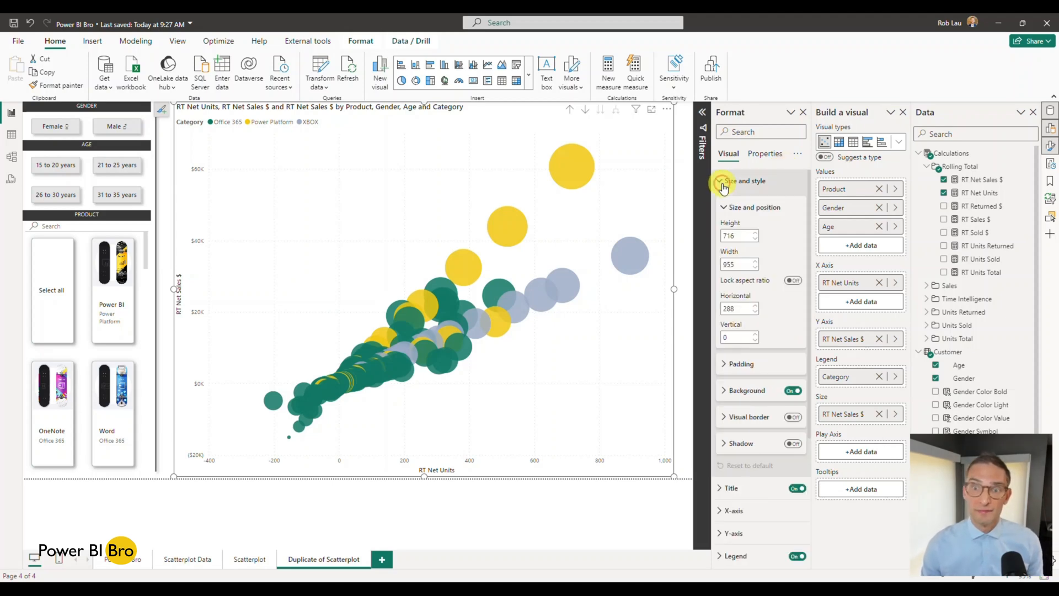
drag(674, 289, 693, 288)
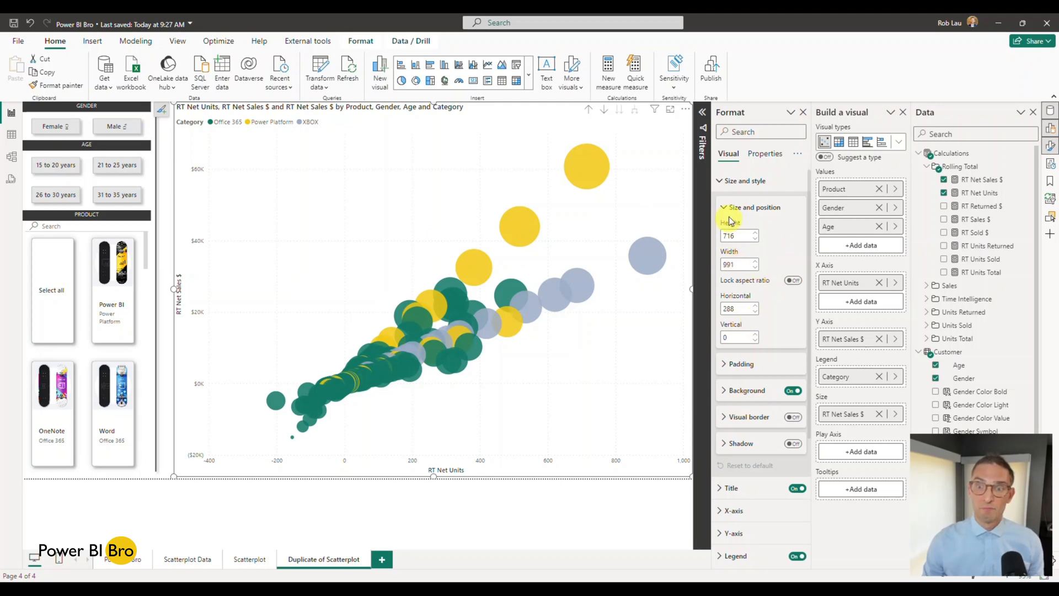
click(720, 186)
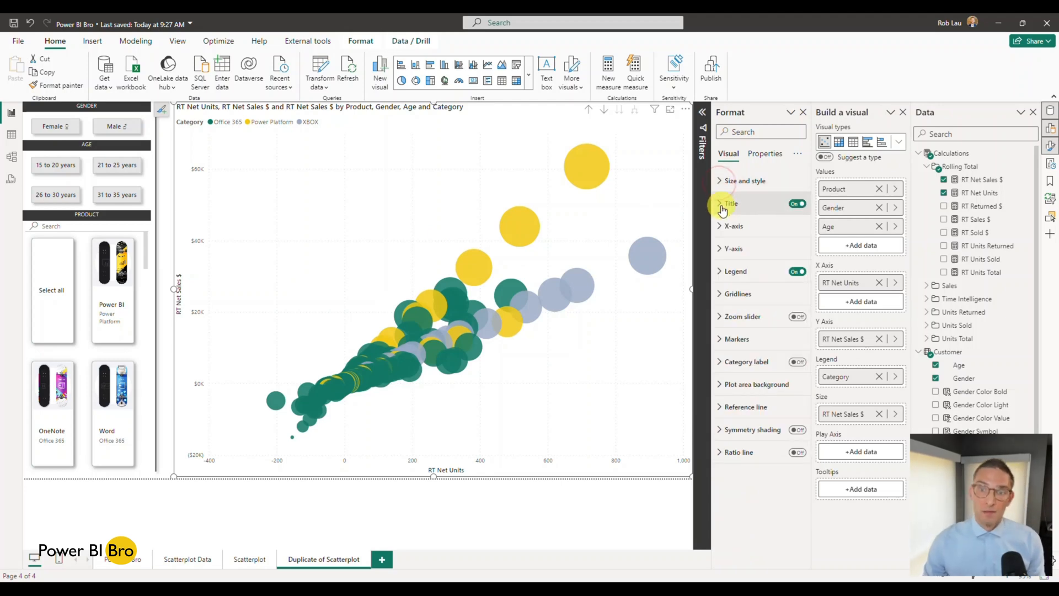
Step: Turn off the scatter chart's title
click(722, 206)
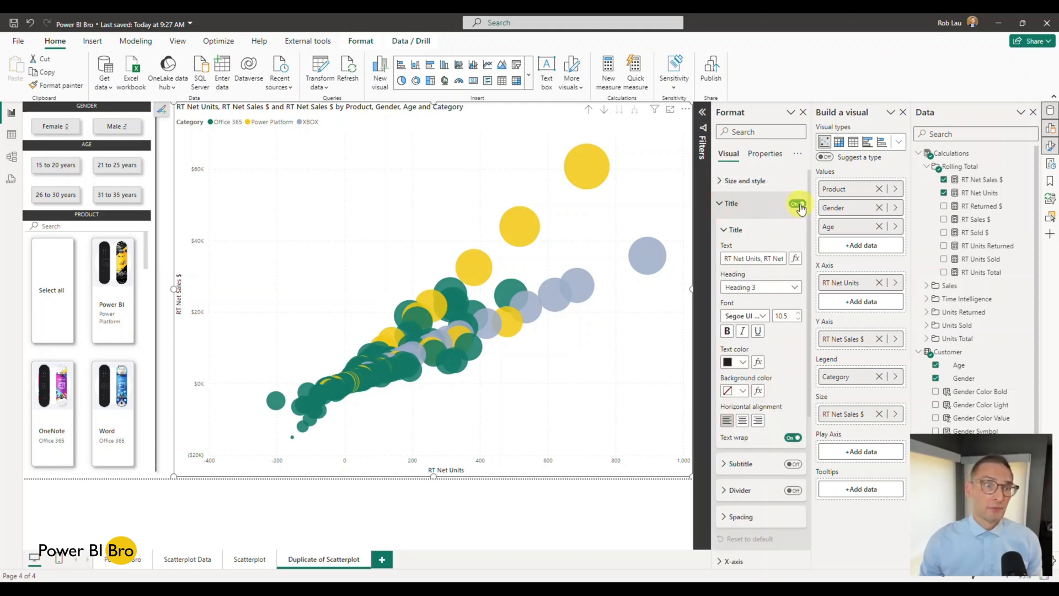
click(798, 205)
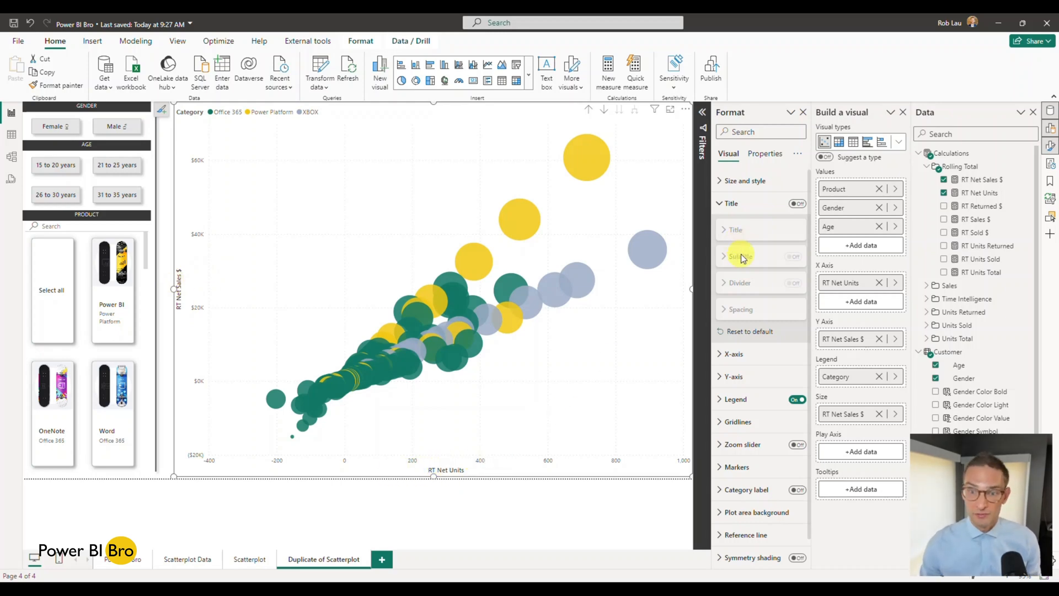
click(718, 204)
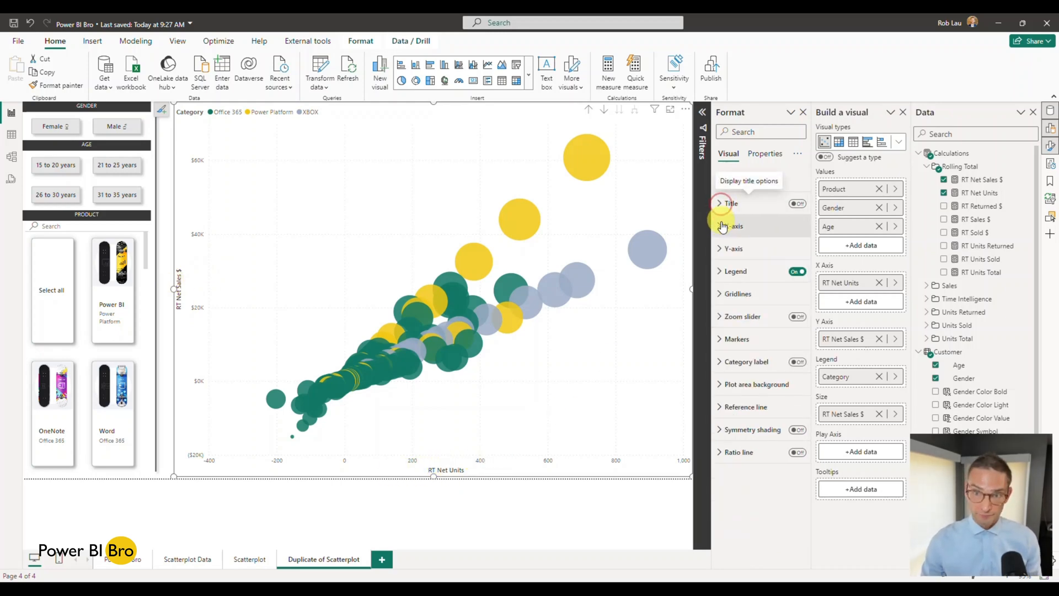
Step: Place the scatter chart's legend at Top center and turn off the legend title
click(726, 280)
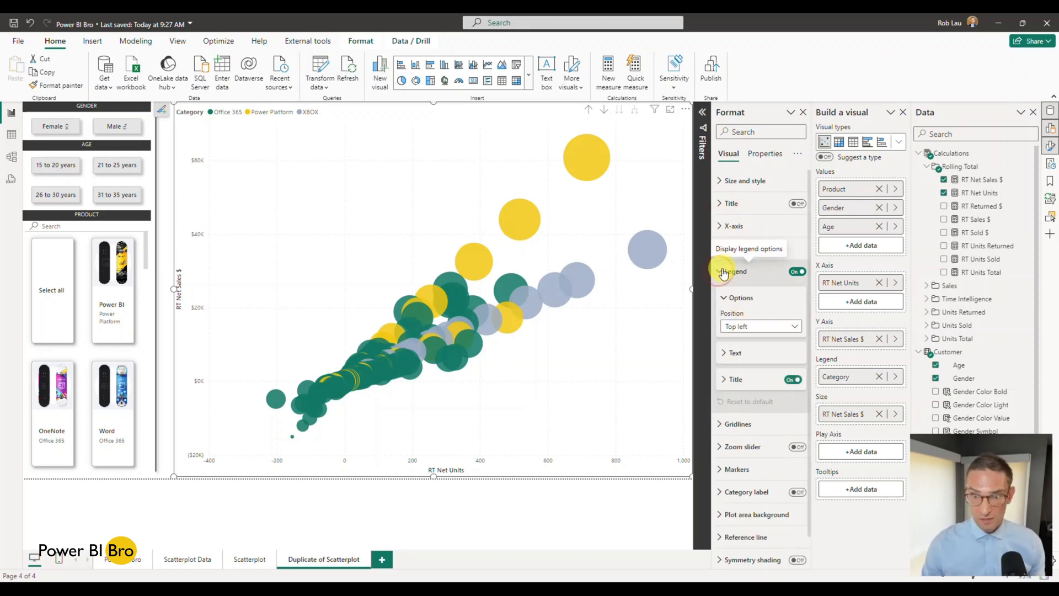
click(752, 325)
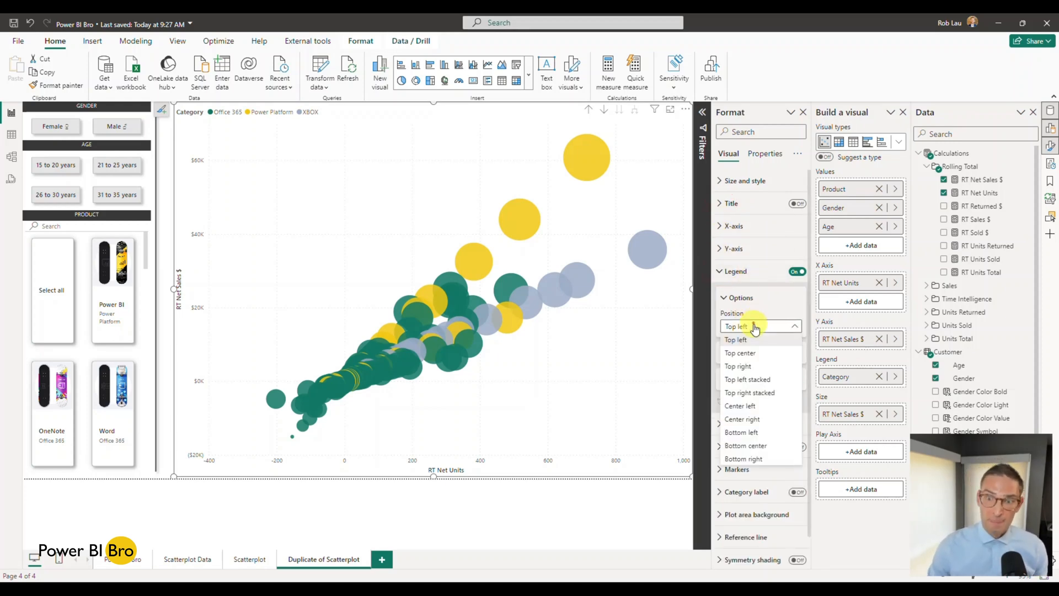
click(757, 354)
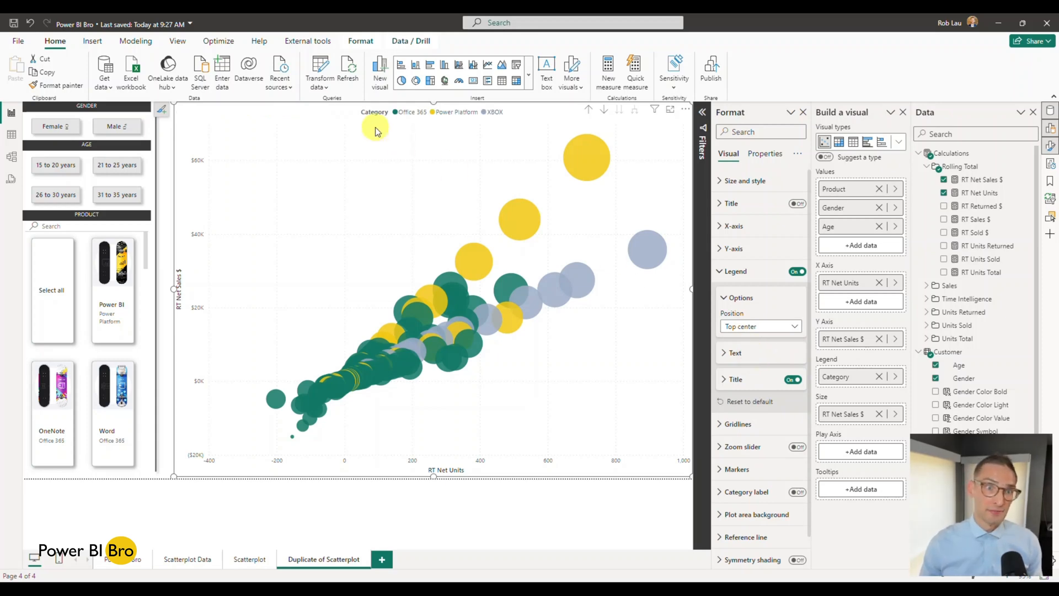
click(735, 380)
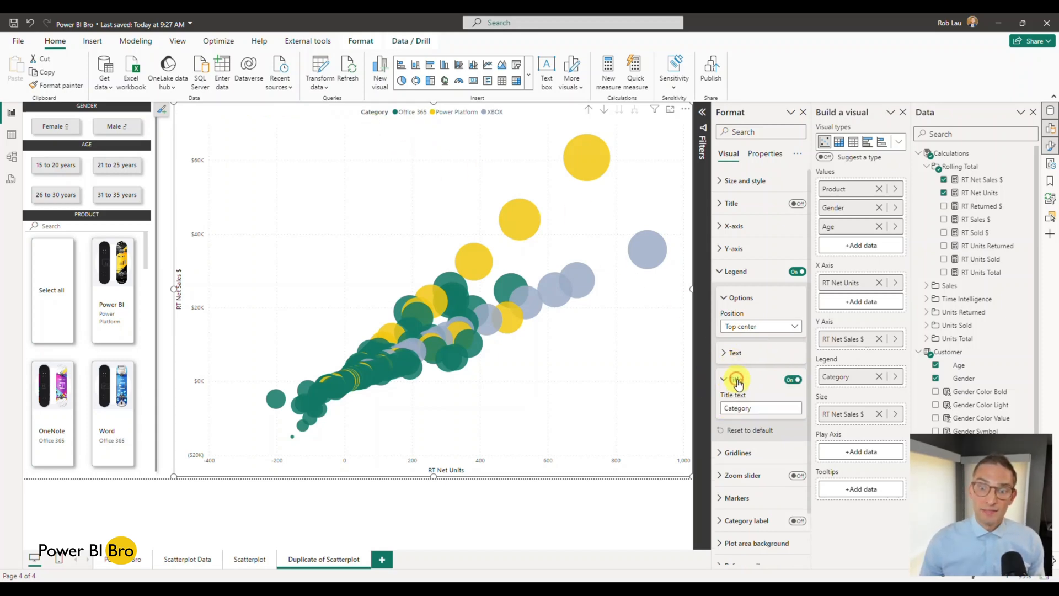
click(794, 381)
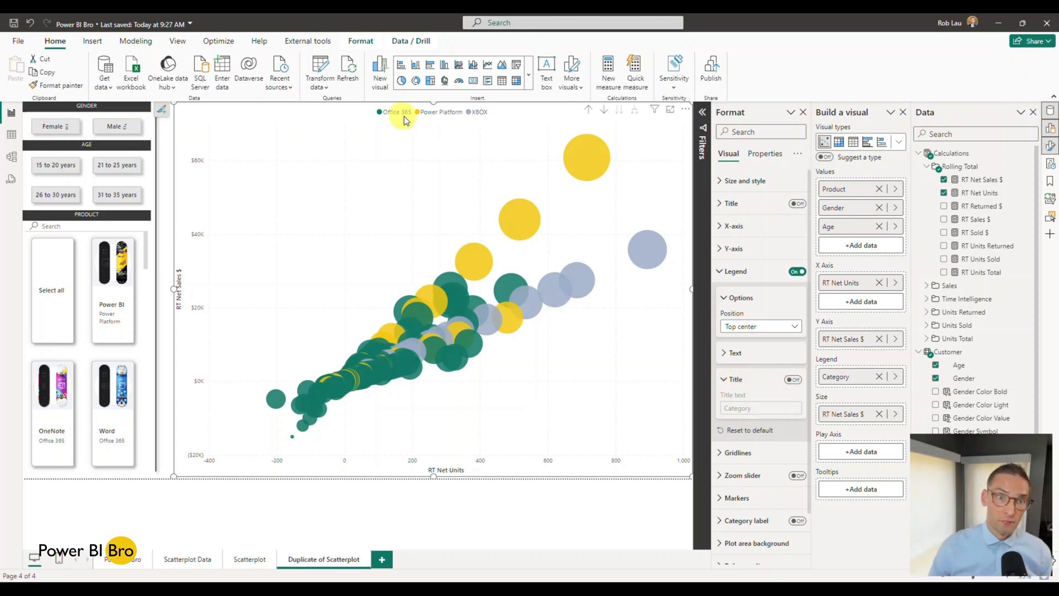
Step: Turn on the scatter chart's zoom slider for the X and Y axes
scroll(749, 402, down, 2)
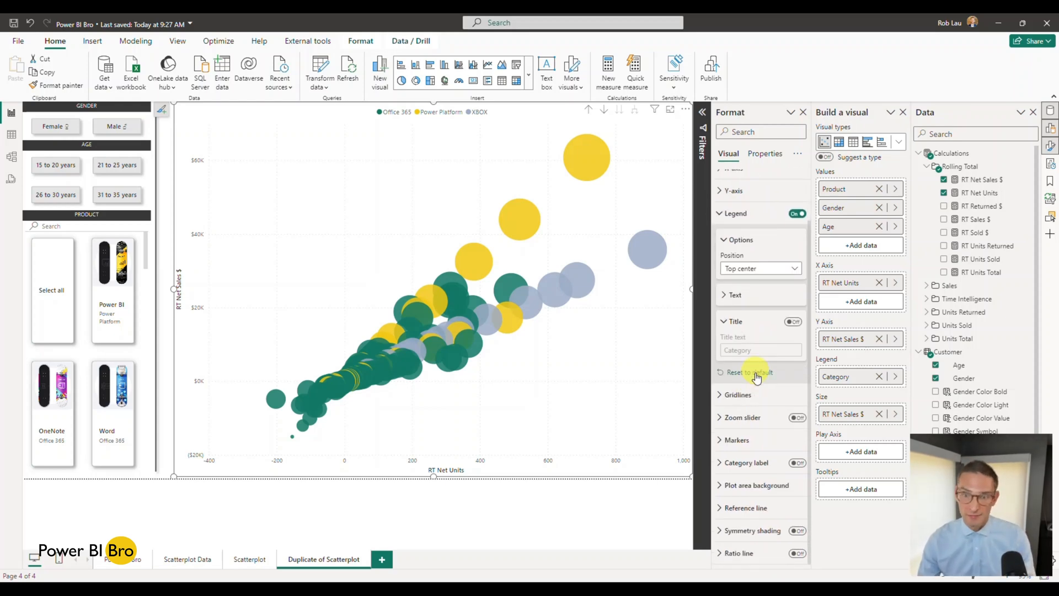
click(750, 399)
click(750, 397)
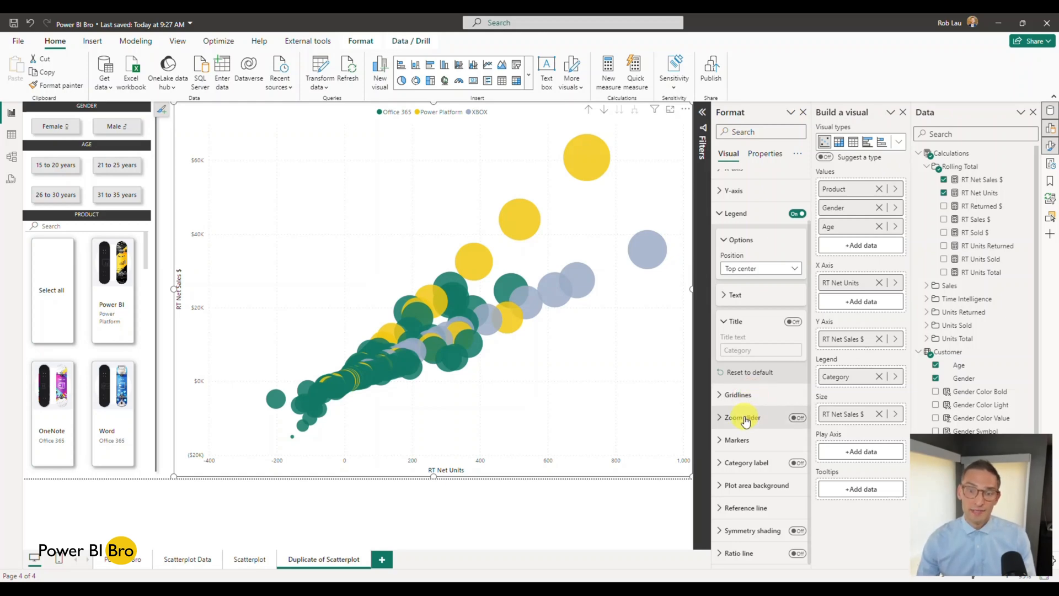
click(745, 419)
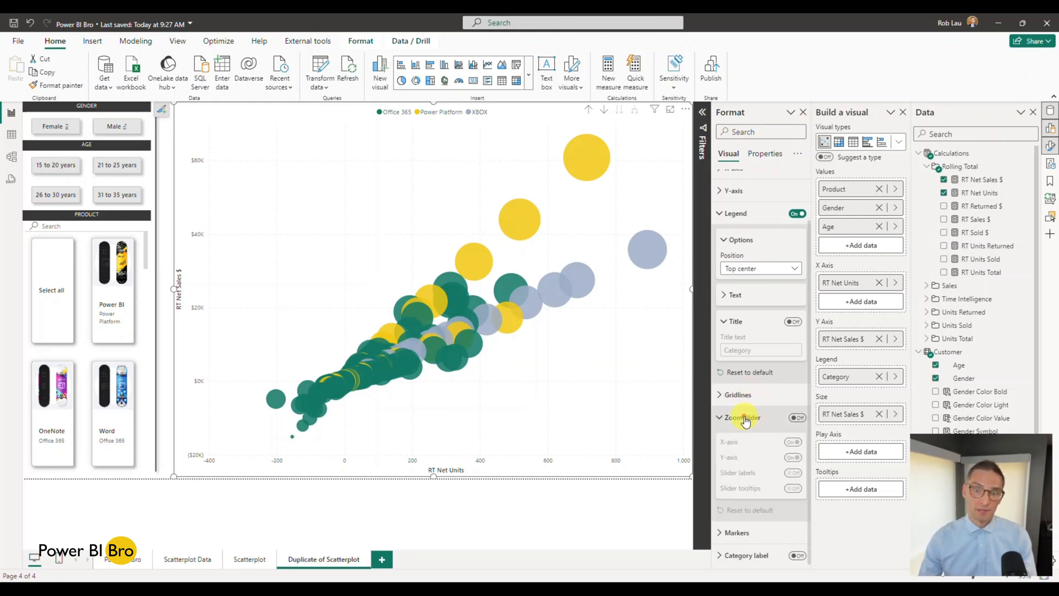
scroll(766, 402, down, 2)
click(794, 360)
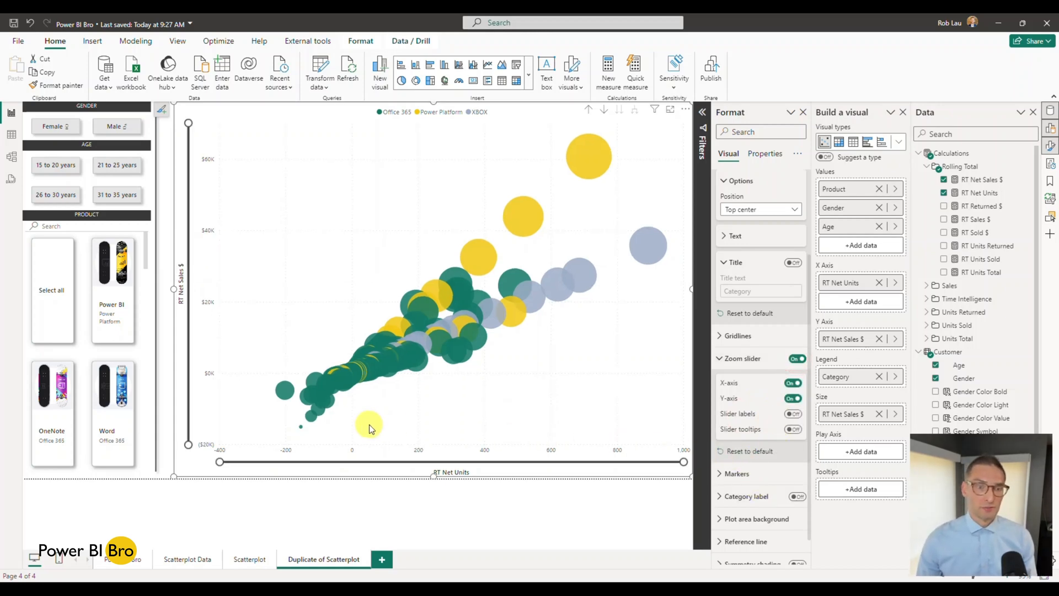
Step: Zoom both axes into the dense cluster of bubbles, inspect one bubble's details, and restore both sliders to their full range
drag(189, 122, 185, 298)
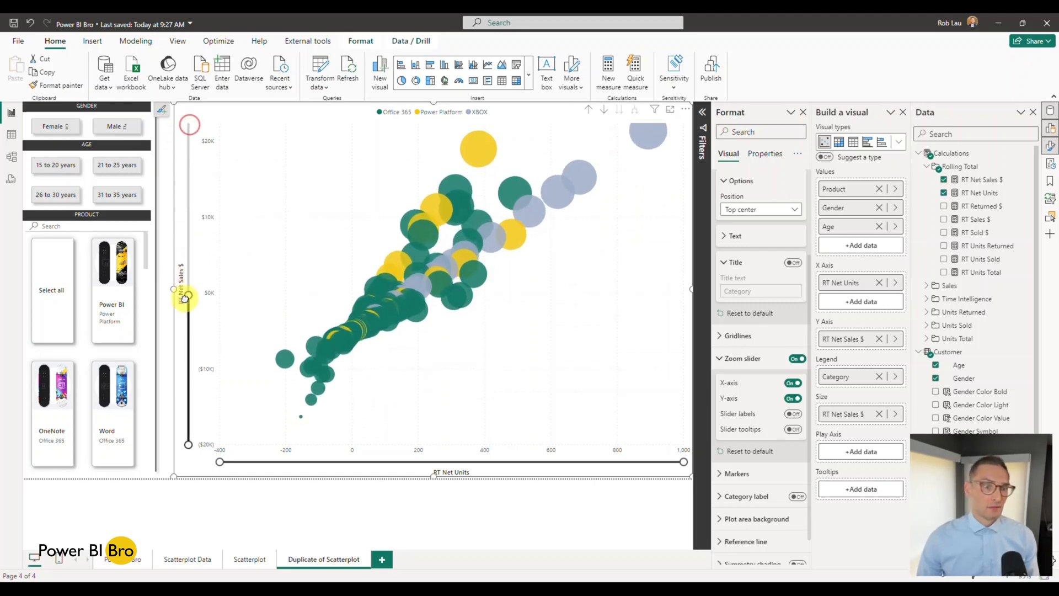
drag(188, 444, 188, 364)
drag(214, 462, 363, 462)
drag(683, 461, 404, 466)
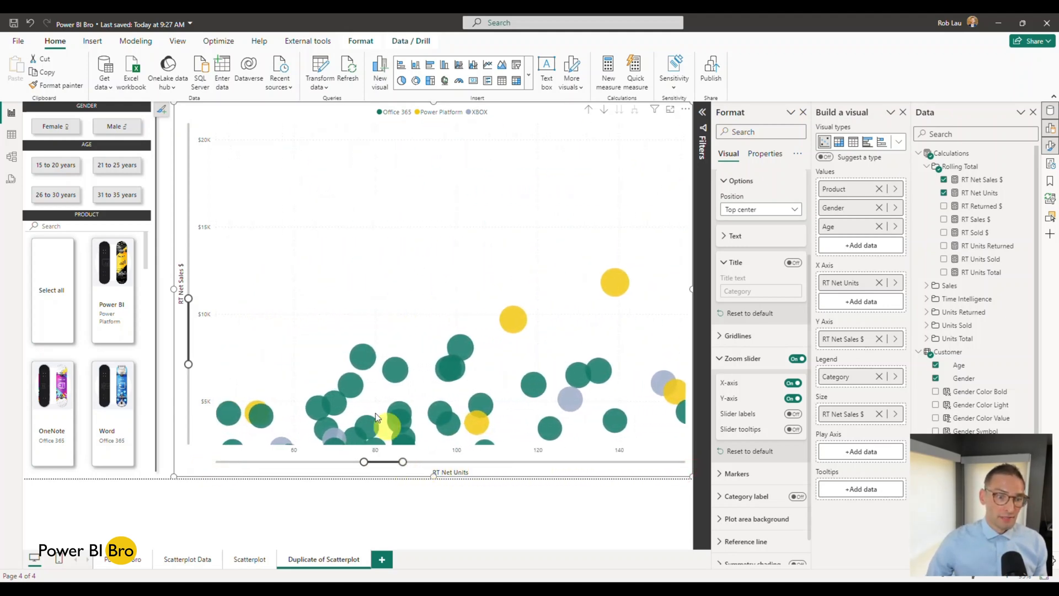
mouse_move(392, 369)
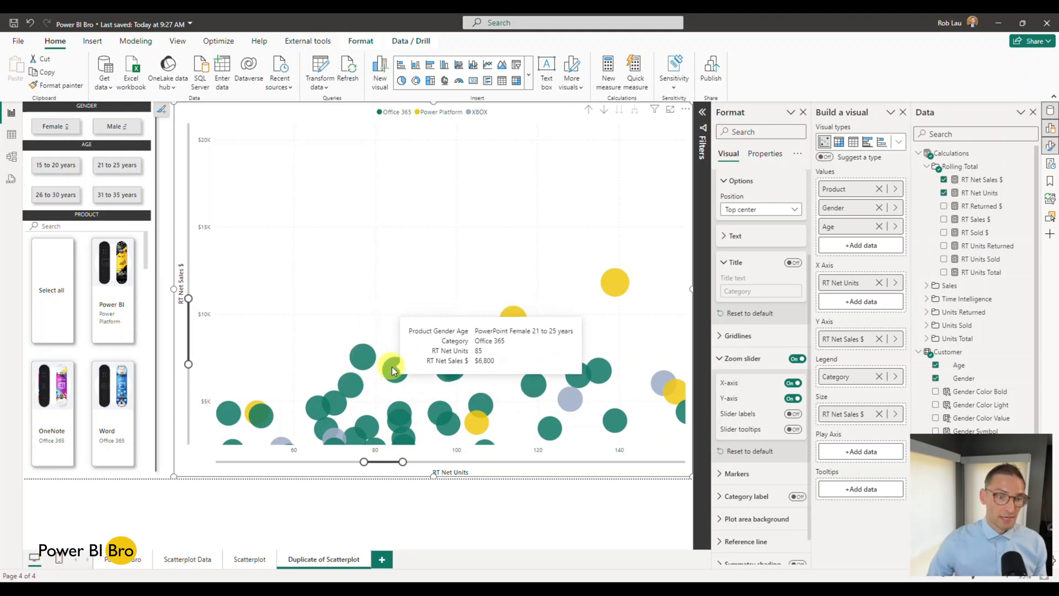
drag(188, 299, 201, 112)
drag(190, 361, 193, 457)
drag(362, 460, 240, 457)
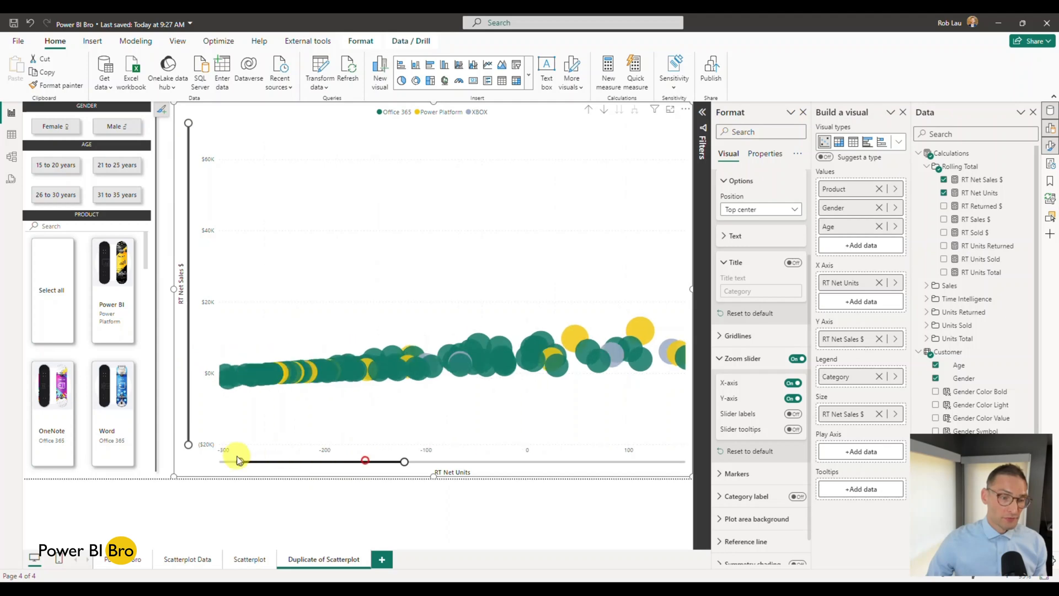
drag(404, 461, 684, 461)
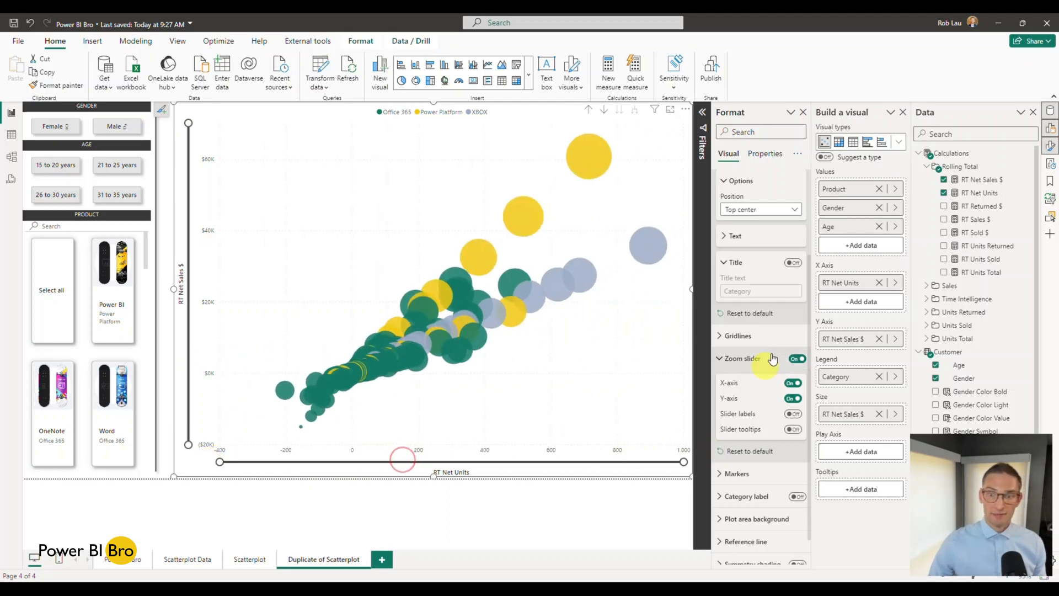
Step: Try Data range scaling on the markers, inspecting the smallest and largest bubbles, and set the range scaling to Magnitude
click(721, 358)
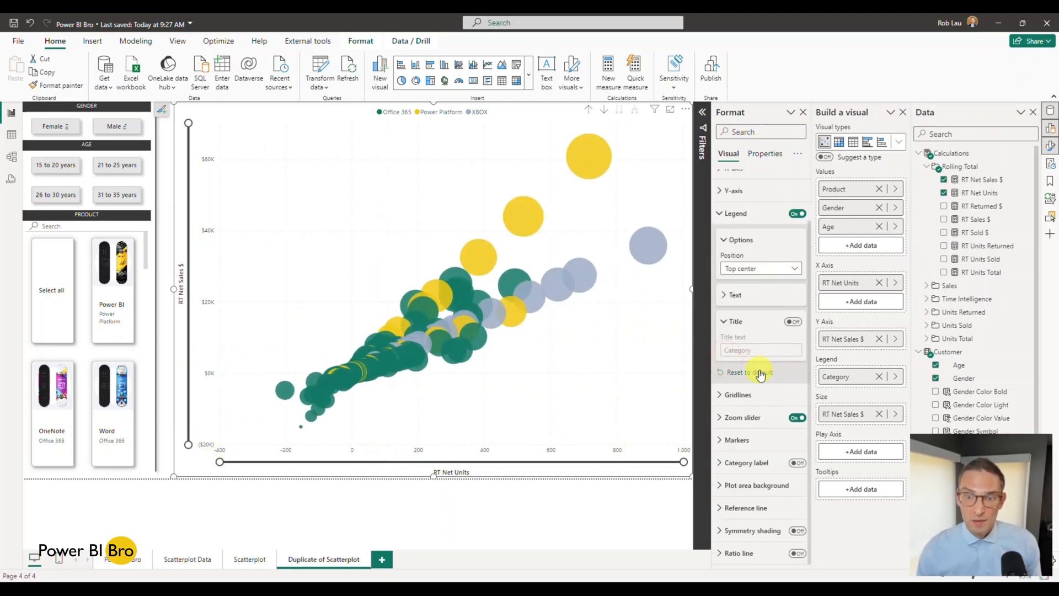
click(731, 440)
scroll(767, 386, down, 2)
scroll(771, 378, down, 3)
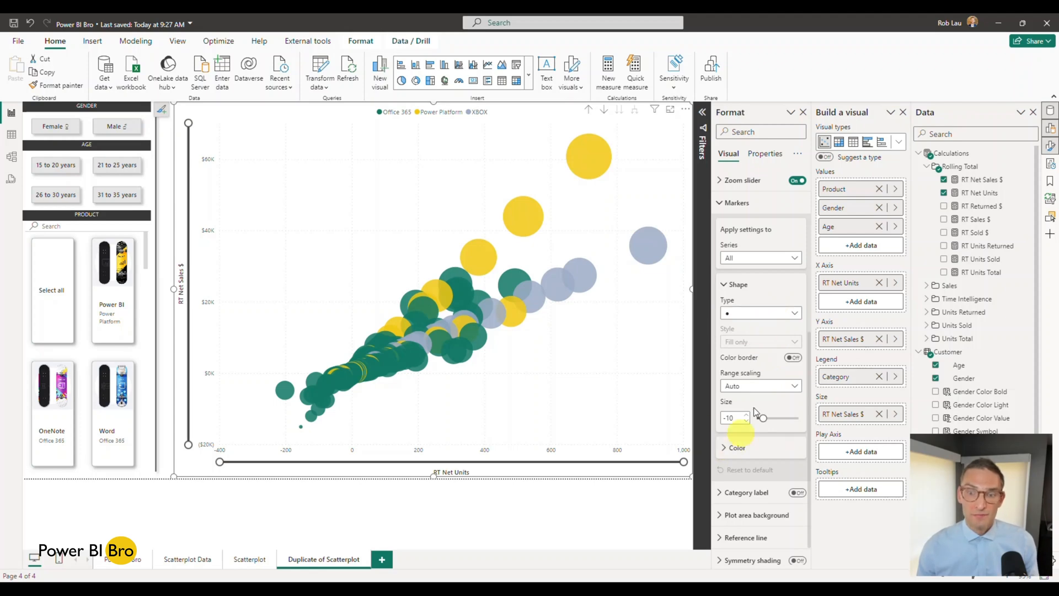
click(769, 388)
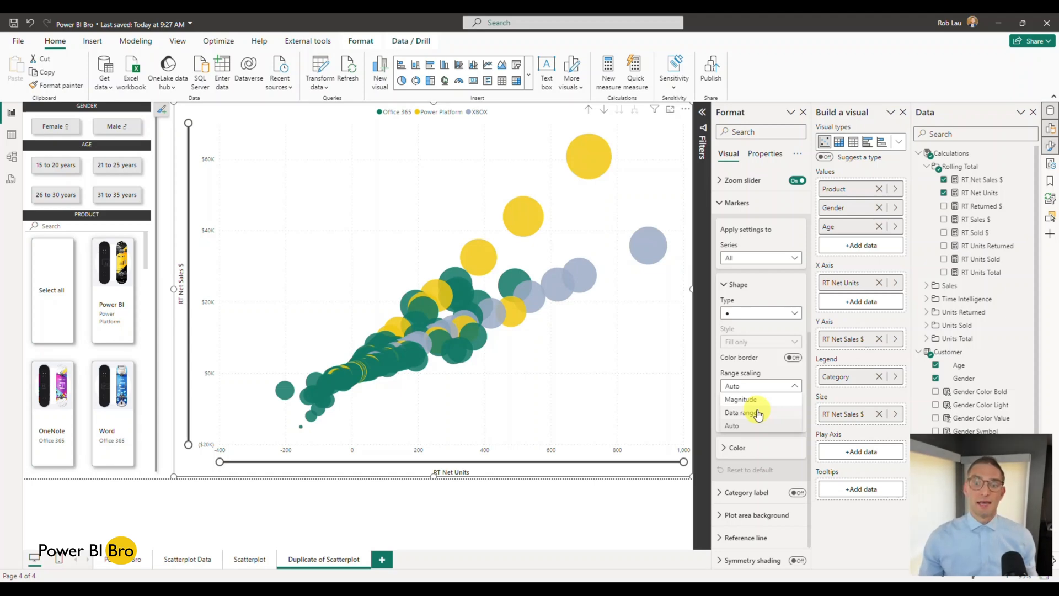
click(757, 418)
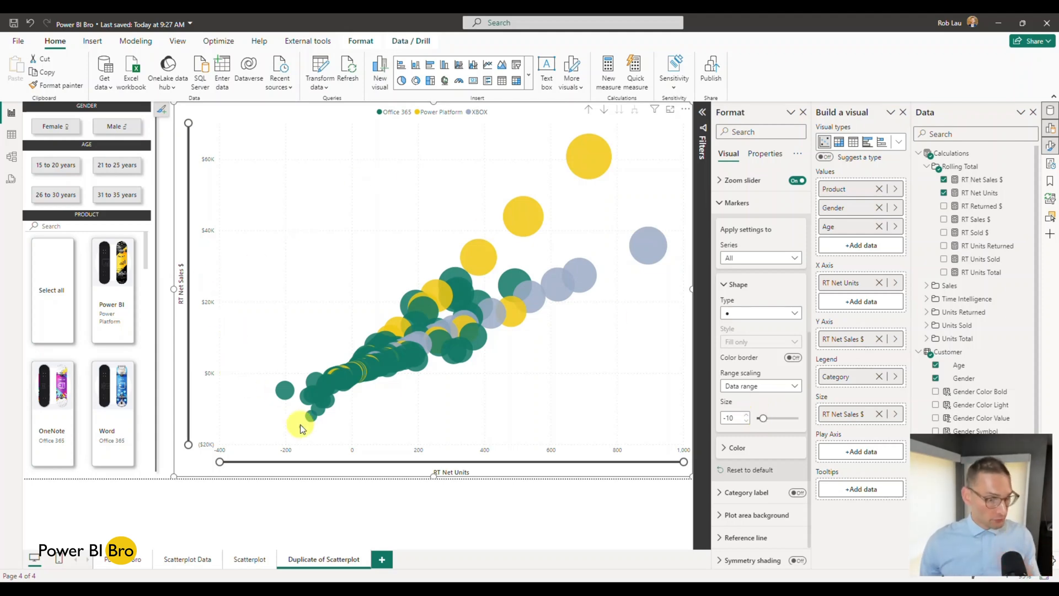
mouse_move(301, 427)
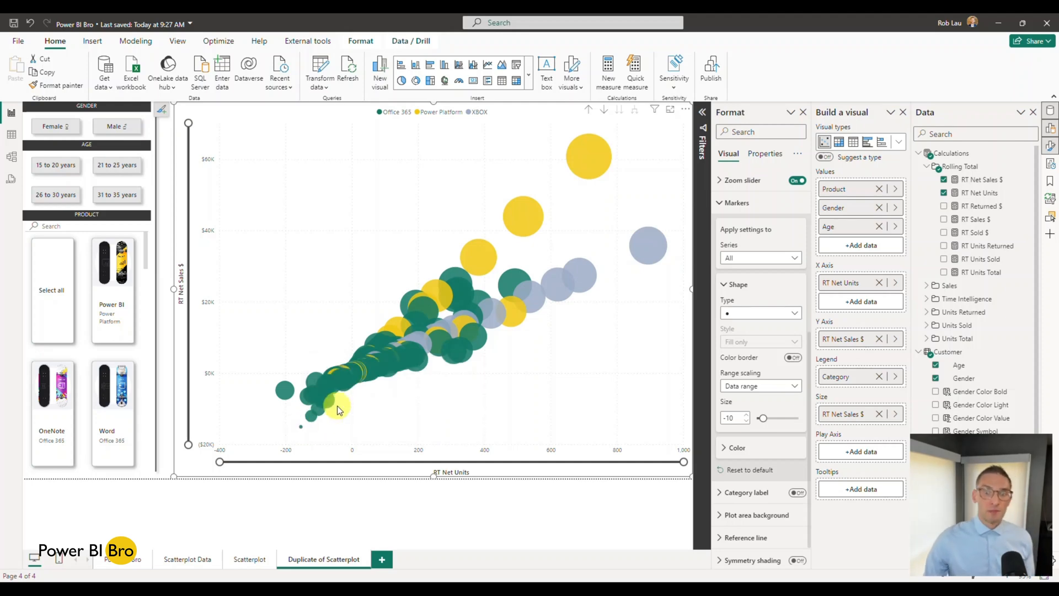
mouse_move(605, 154)
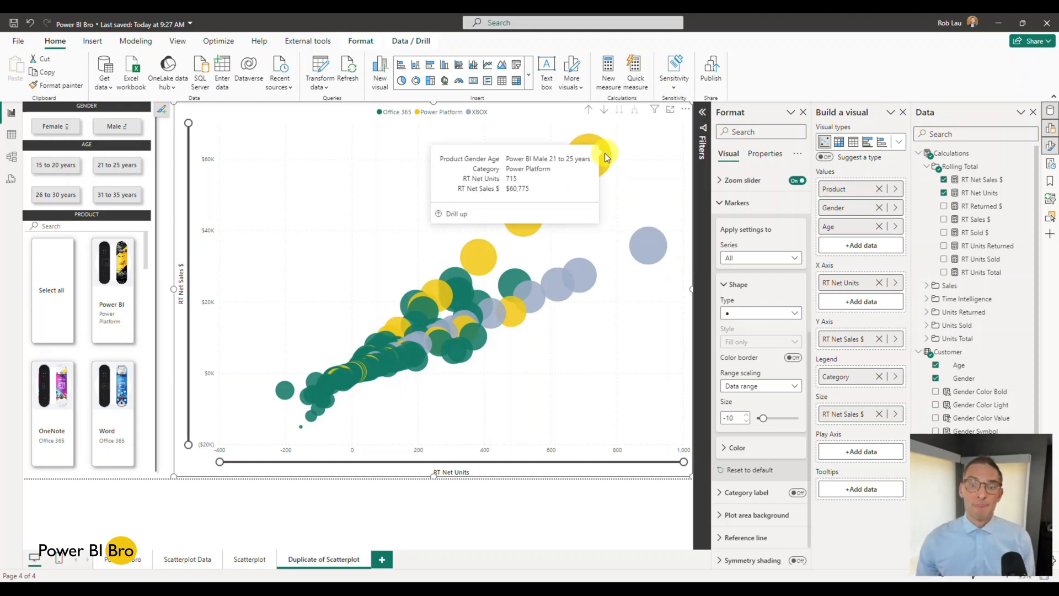
click(782, 389)
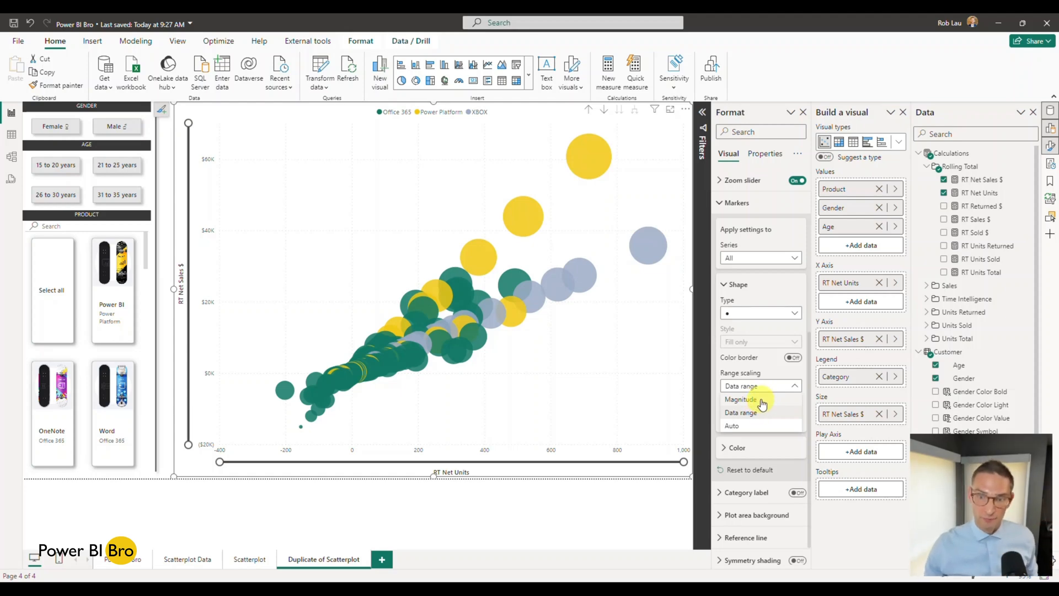
click(756, 400)
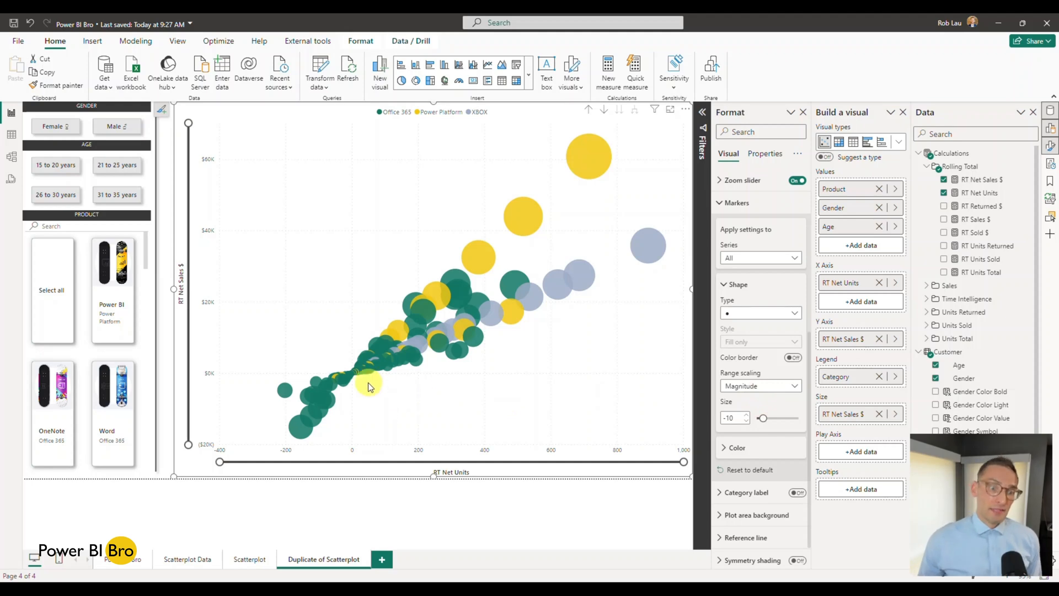
mouse_move(355, 373)
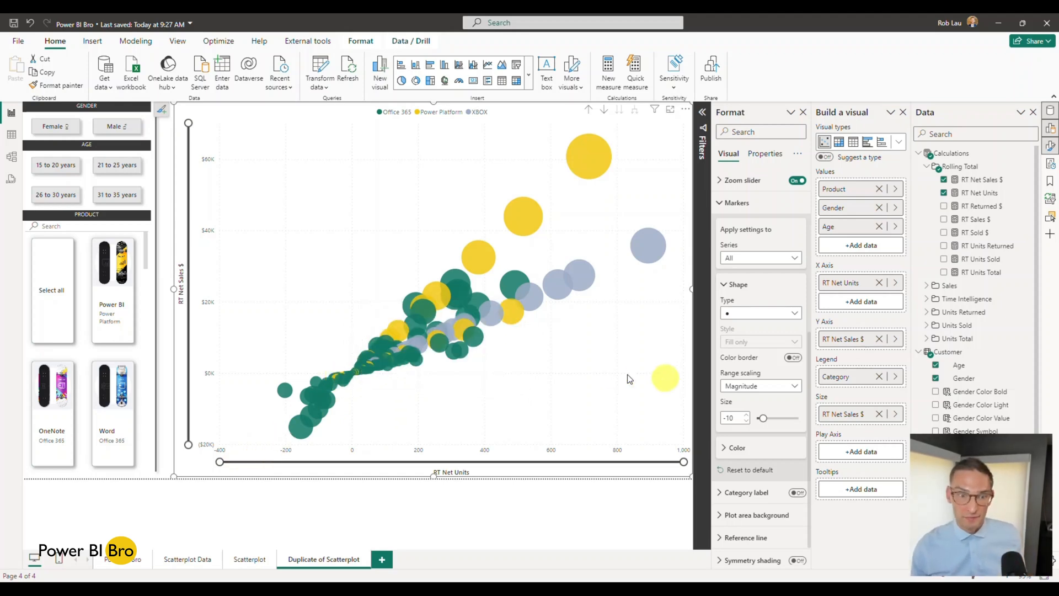
Step: Recolor the markers with light theme tints: blue for Office 365, purple for Power Platform, and green for XBOX
click(735, 448)
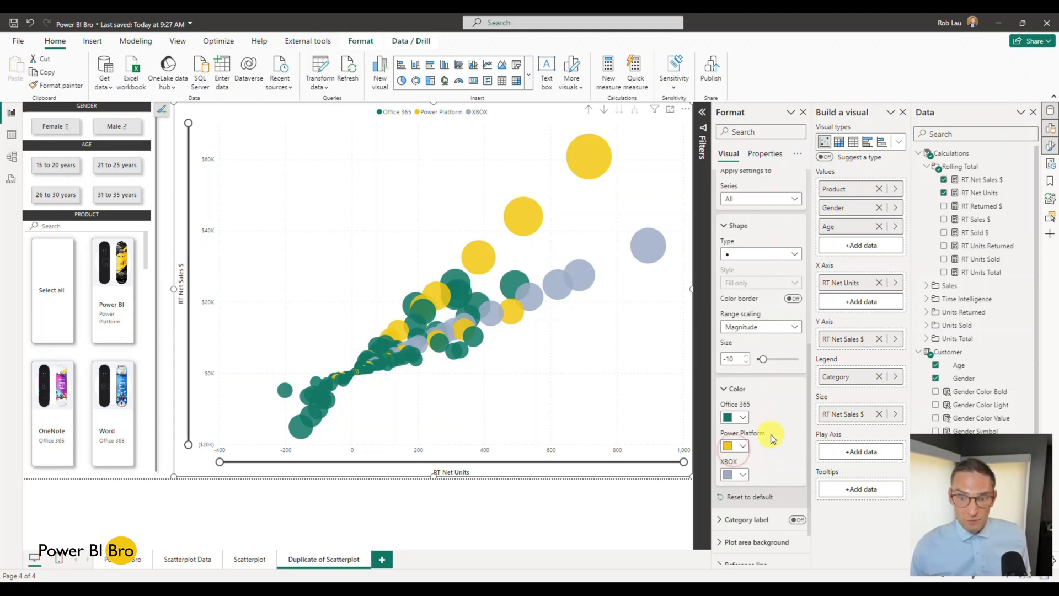
click(745, 418)
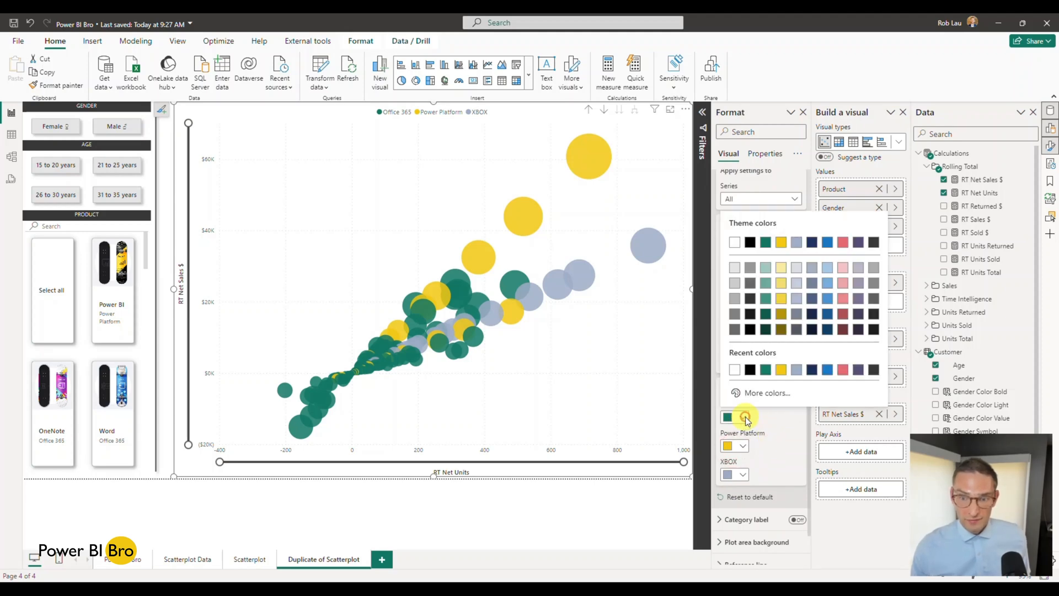
click(829, 272)
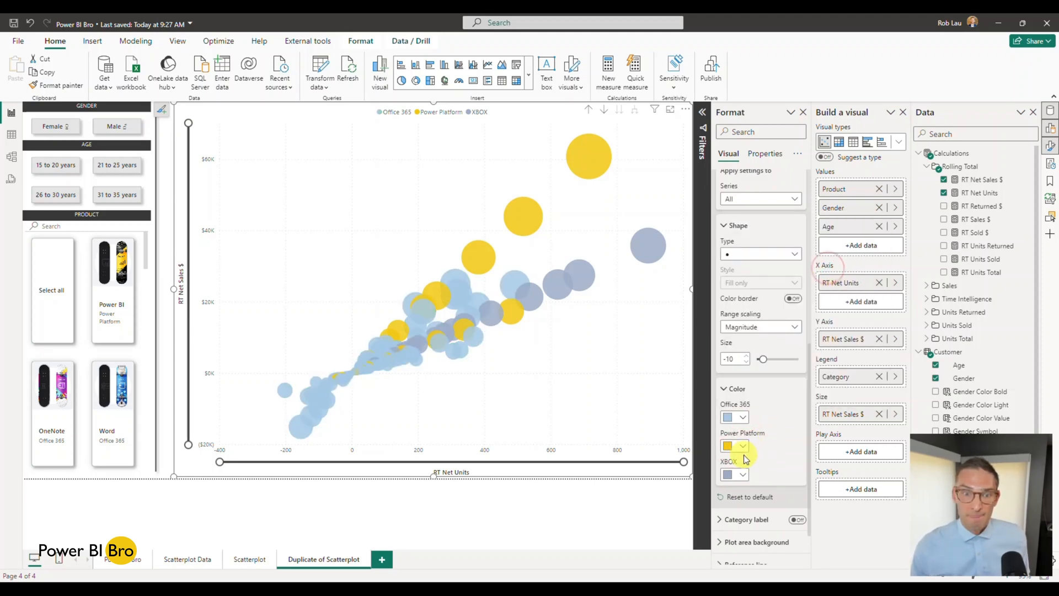
click(743, 448)
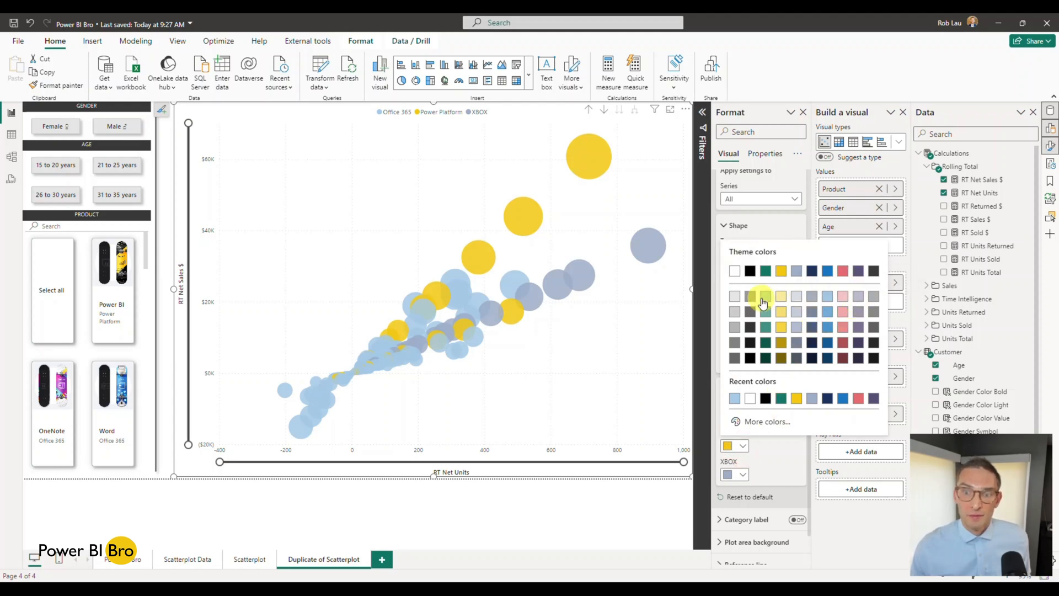
click(858, 296)
click(743, 475)
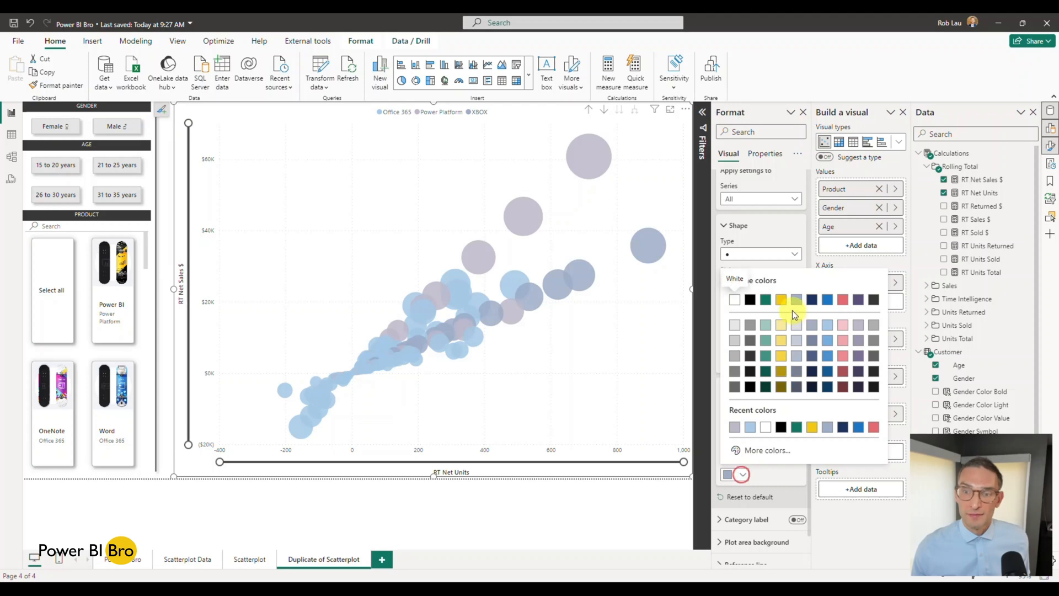
click(769, 320)
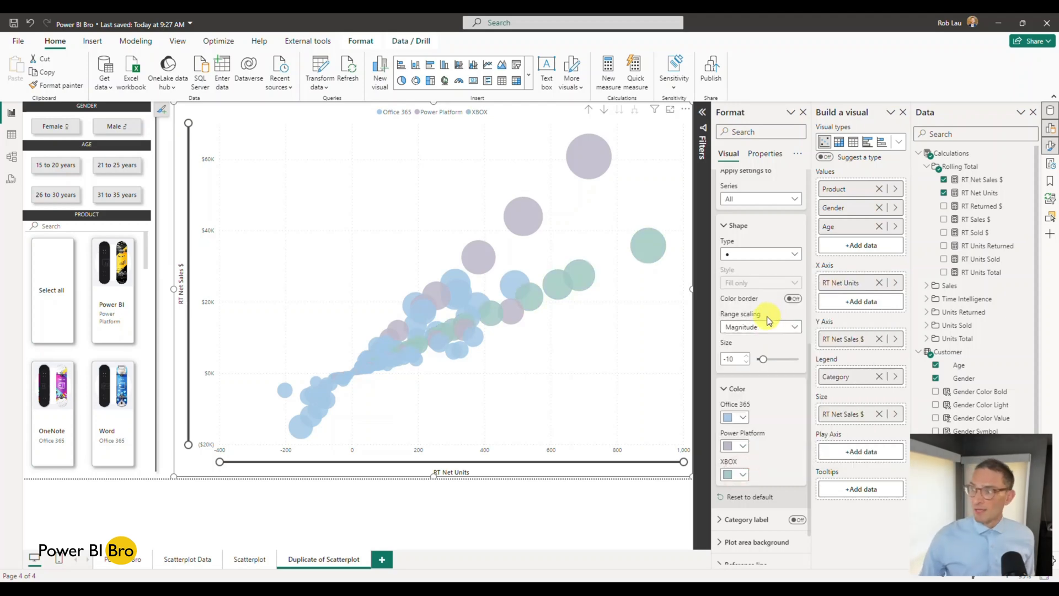
click(731, 388)
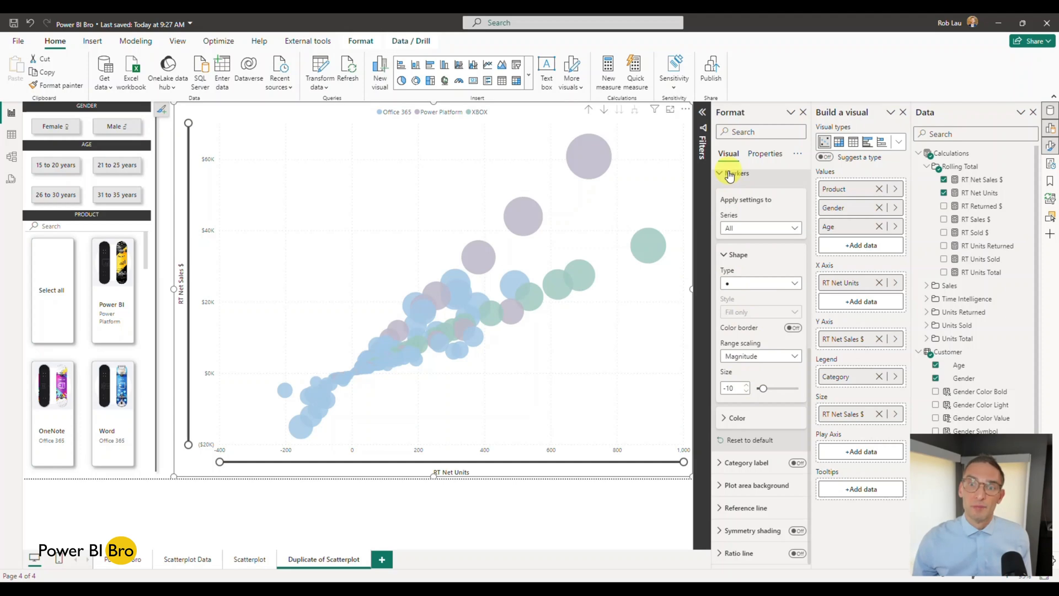
click(737, 418)
click(736, 419)
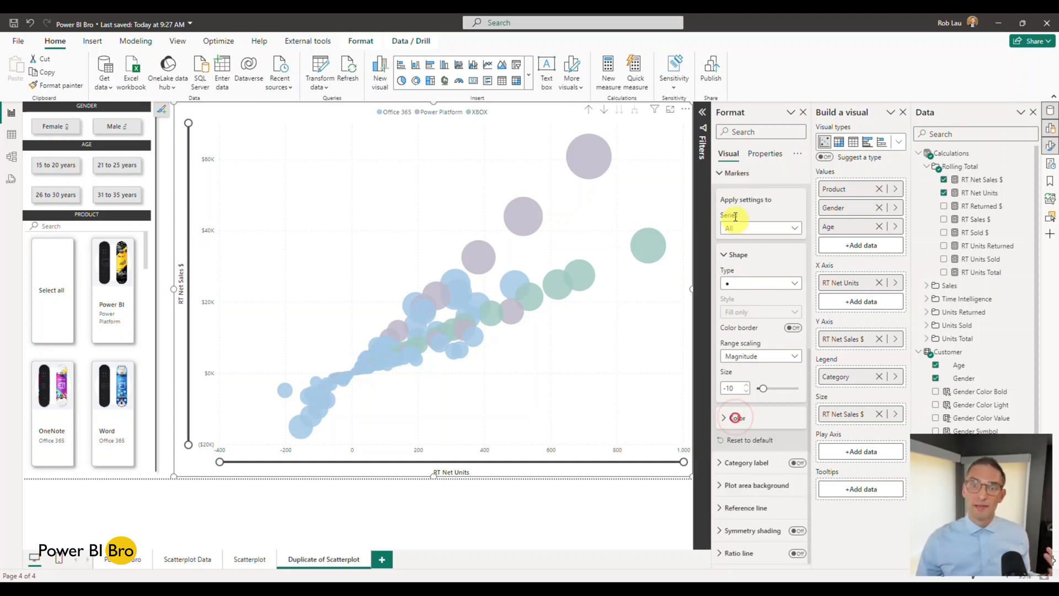
click(734, 177)
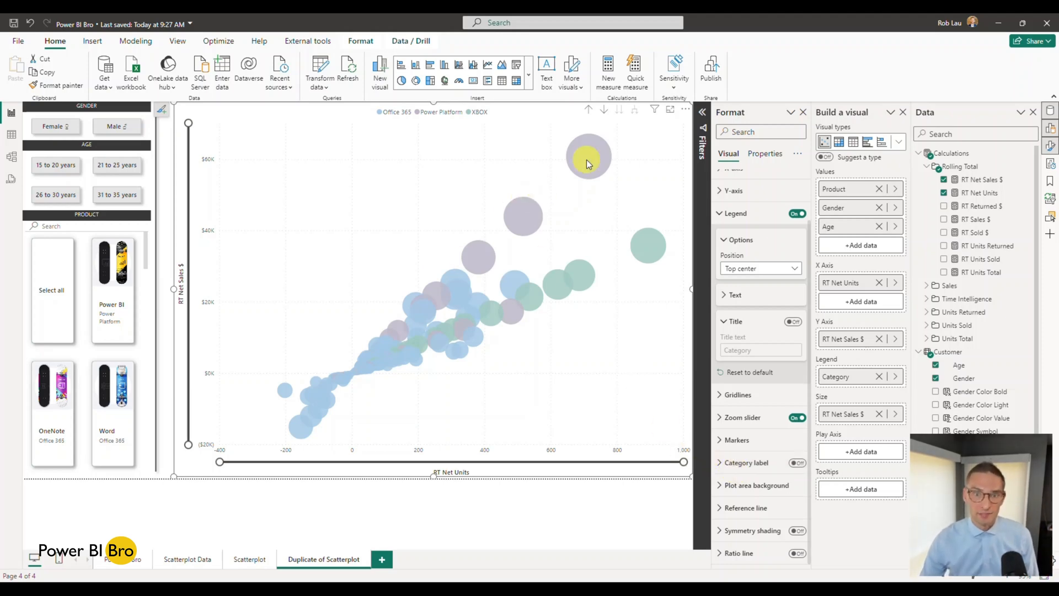
Step: Turn on the scatter chart's category labels and set their font size to 8
mouse_move(587, 160)
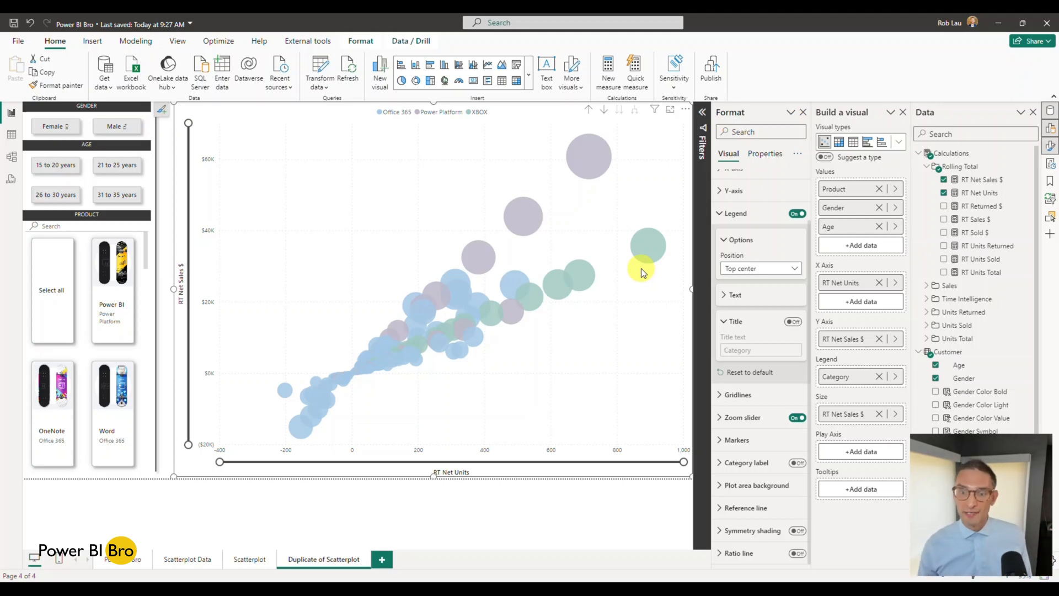
click(798, 465)
click(726, 469)
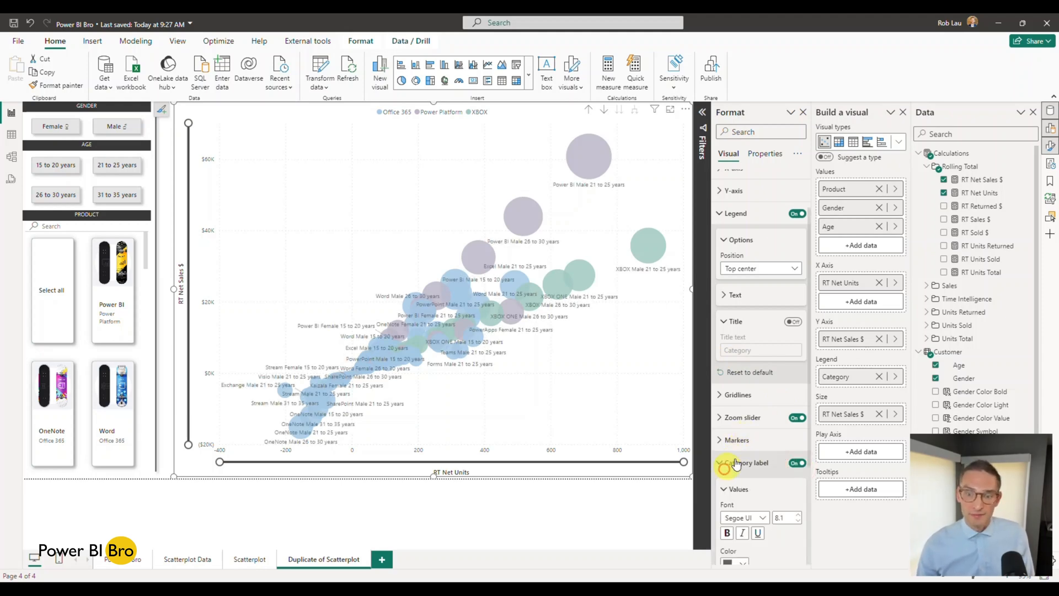
scroll(734, 461, down, 3)
click(798, 371)
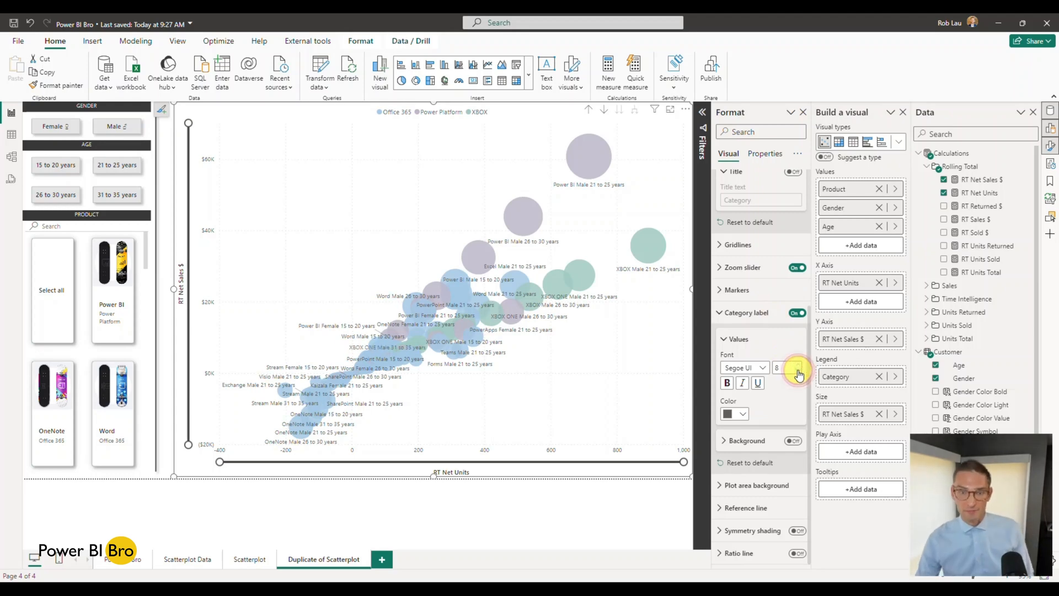
Step: Try a background behind the category labels and turn it back off
click(749, 445)
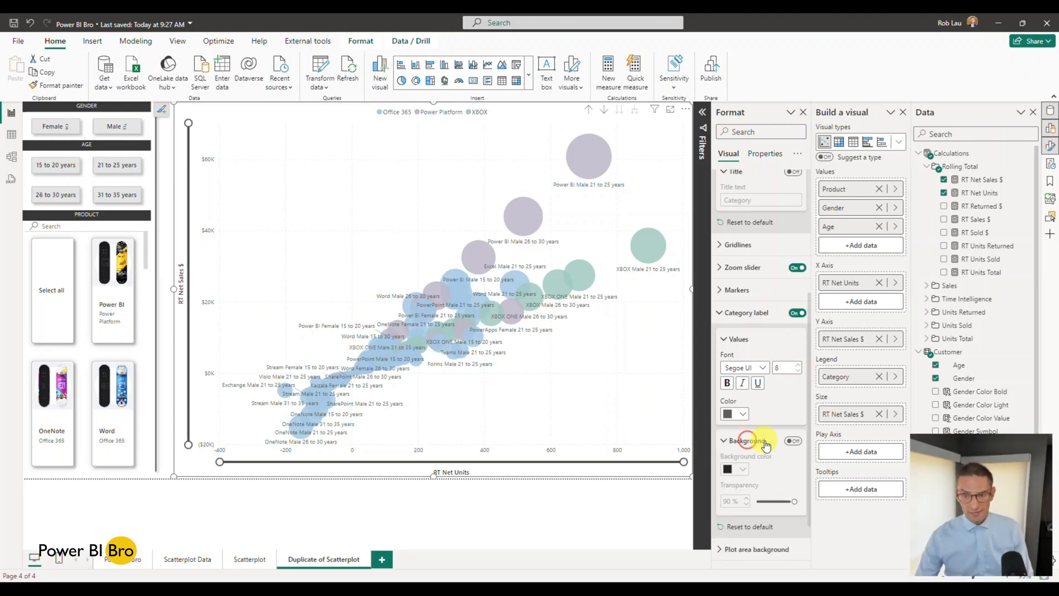
click(790, 442)
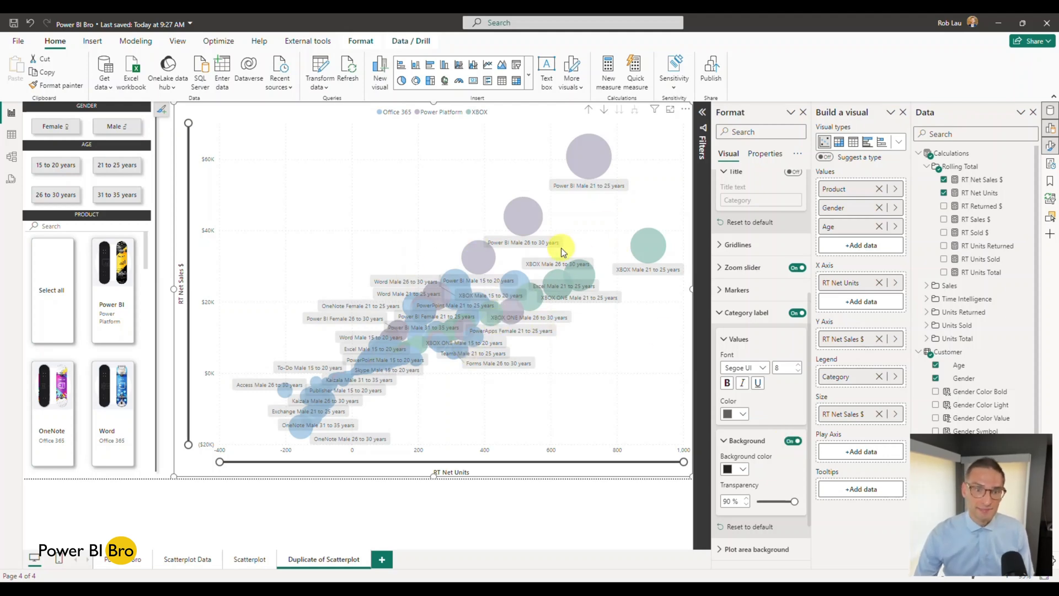
click(793, 441)
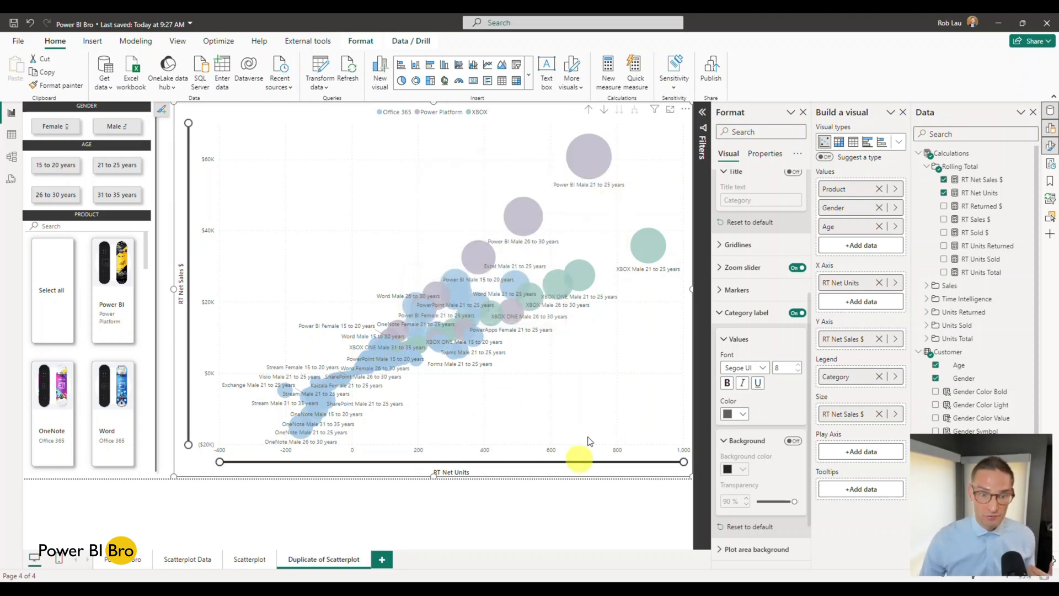
Step: Cross-filter the slicers with the topmost Power BI bubble and the lowest OneNote bubble, clearing each selection
click(592, 167)
click(592, 167)
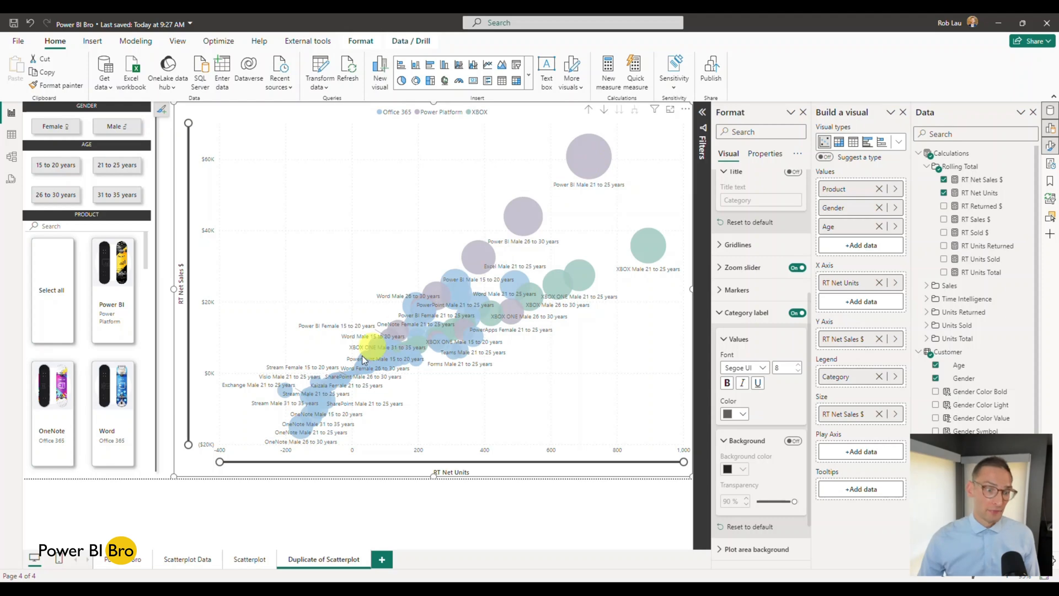
click(299, 440)
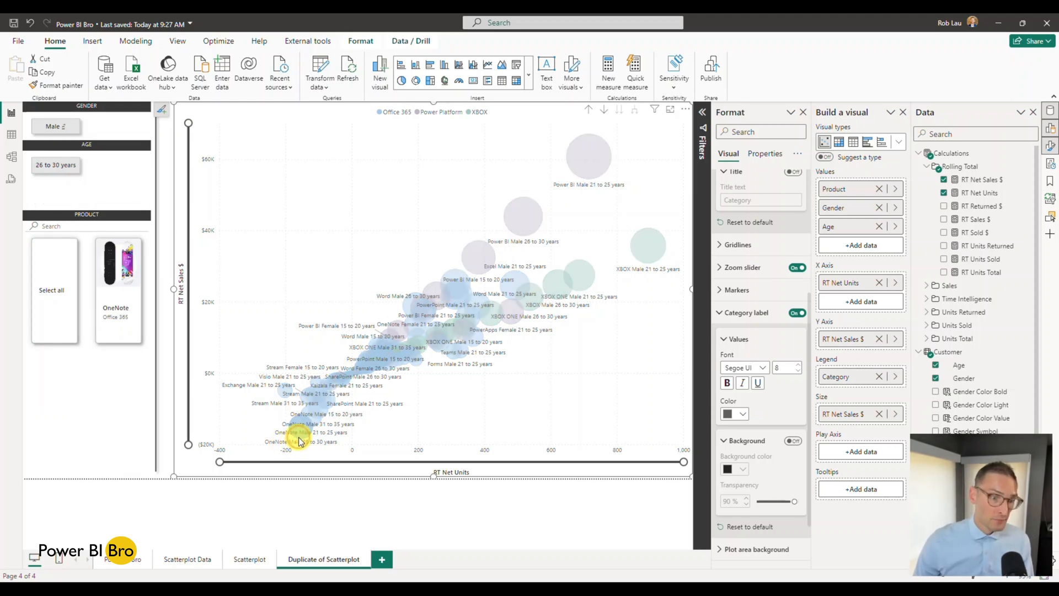
click(297, 443)
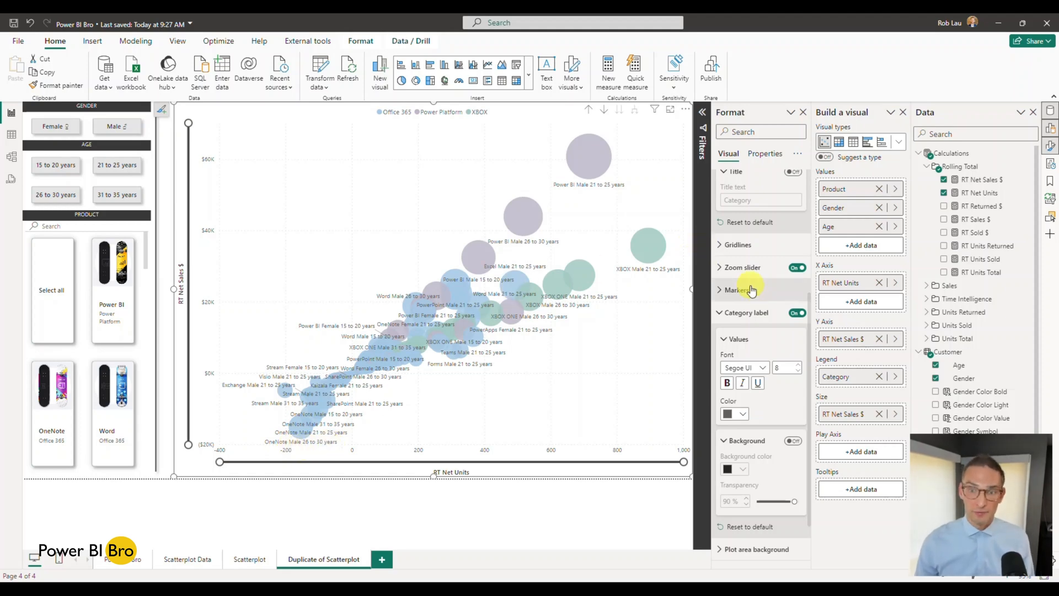
Step: Collapse the expanded format settings, check the reference lines on the Scatterplot page, and return to Duplicate of Scatterplot
scroll(755, 324, down, 1)
click(728, 255)
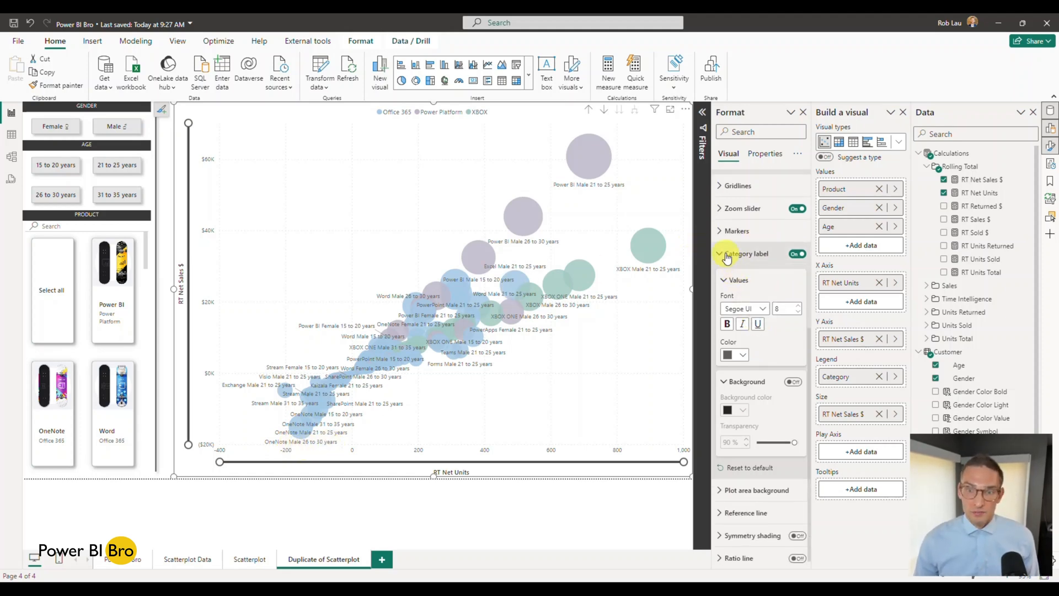
scroll(734, 259, up, 3)
click(729, 213)
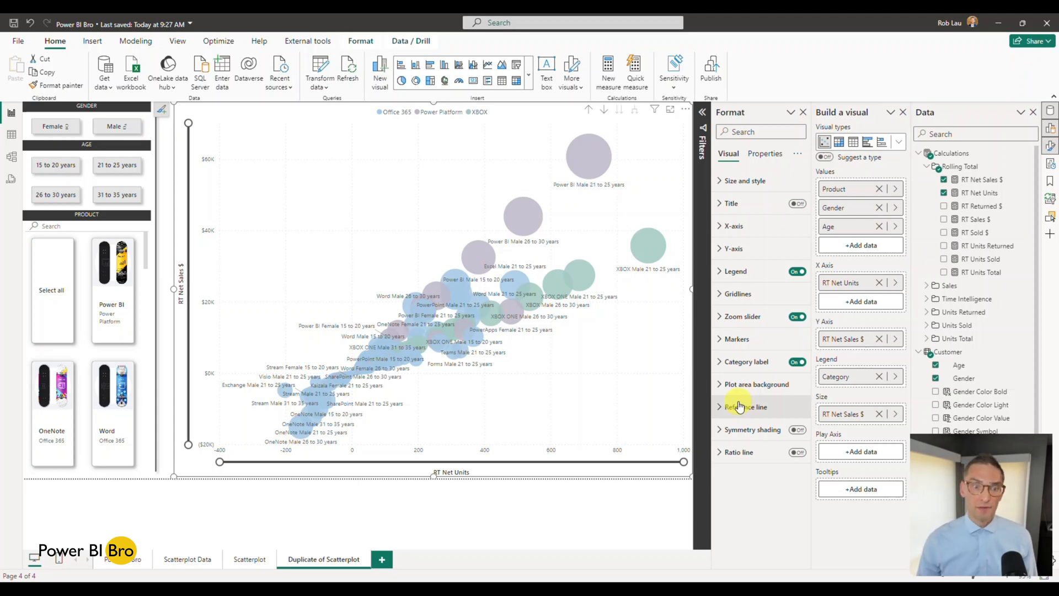
click(250, 559)
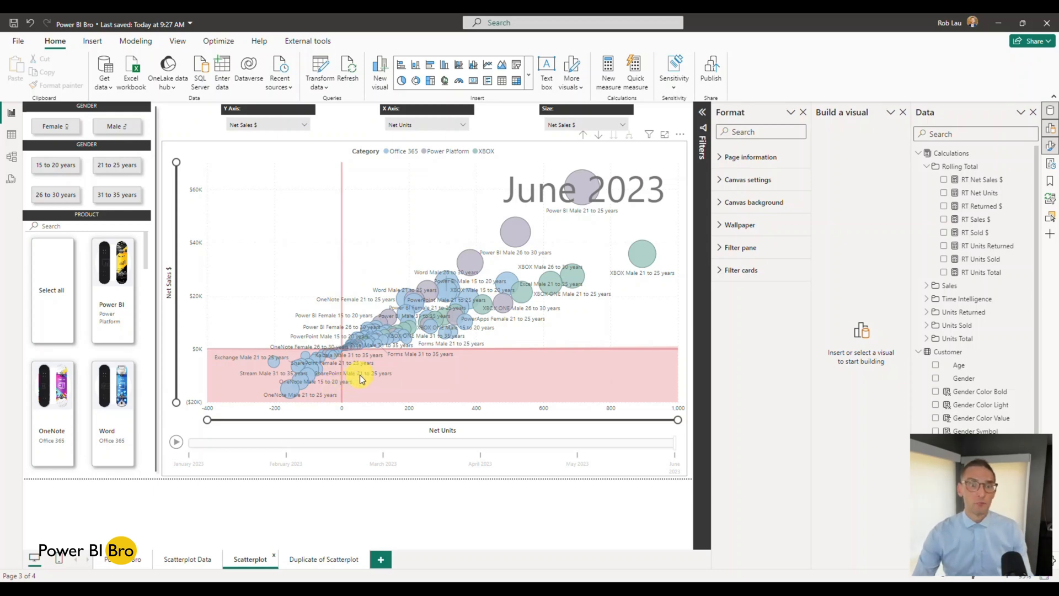
click(315, 559)
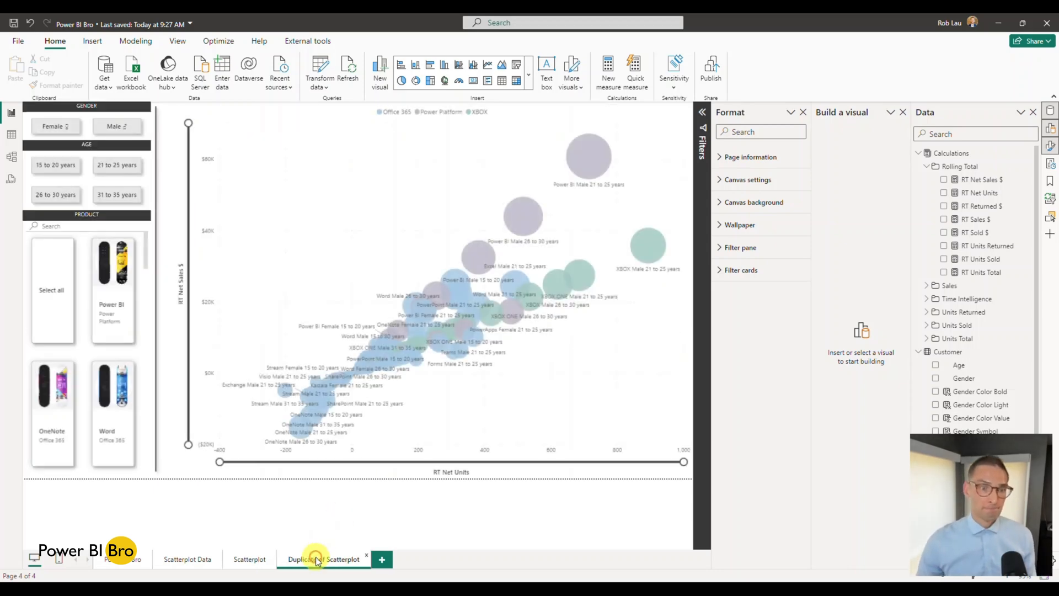
mouse_move(451, 286)
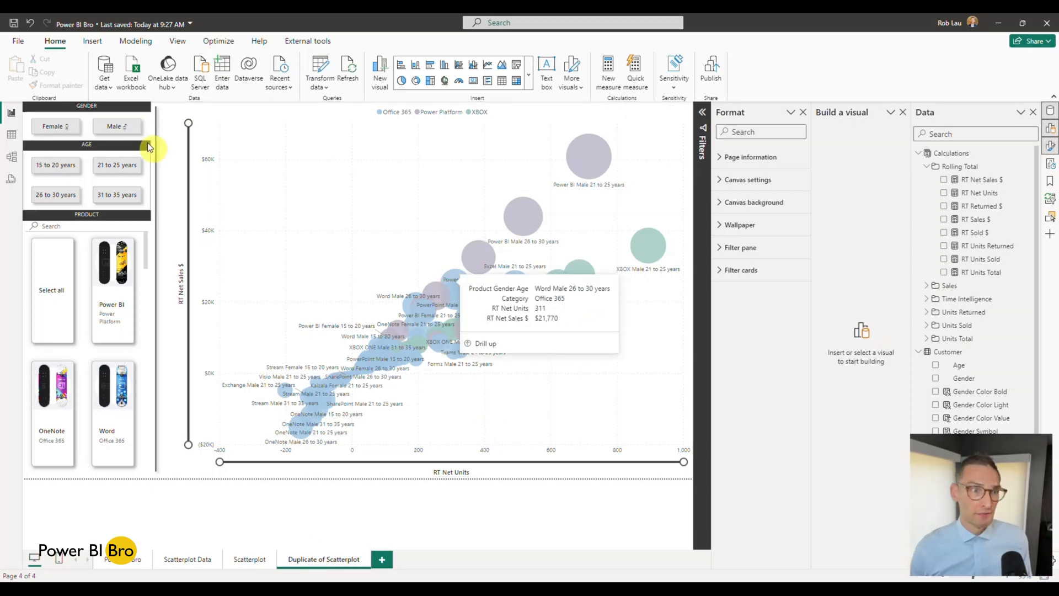
Step: Add a reference line to the scatter chart with the type Y-Axis Constant Line
click(184, 129)
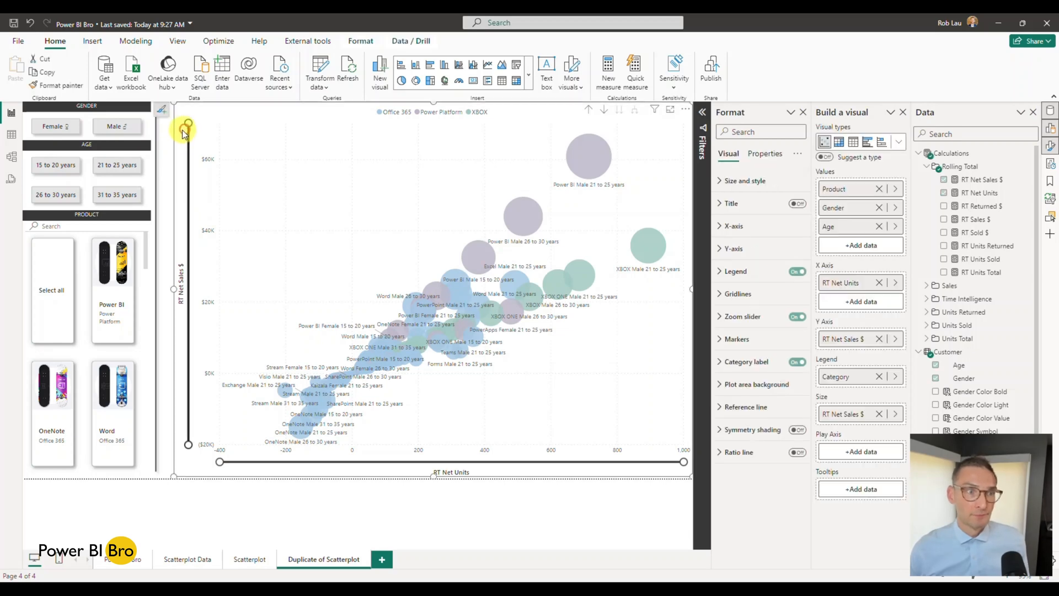
click(756, 411)
scroll(768, 345, down, 1)
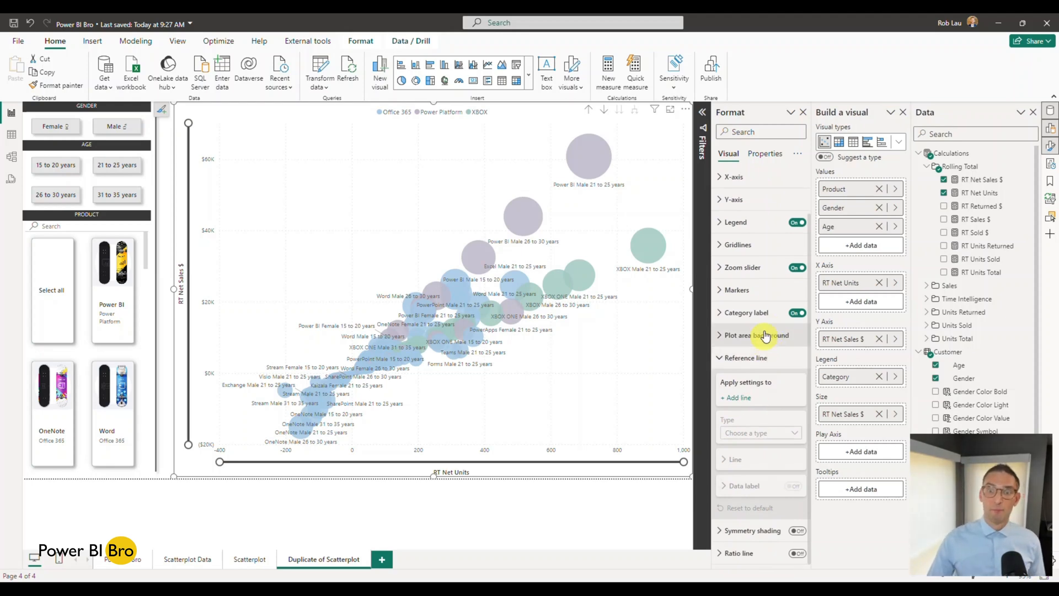
click(739, 398)
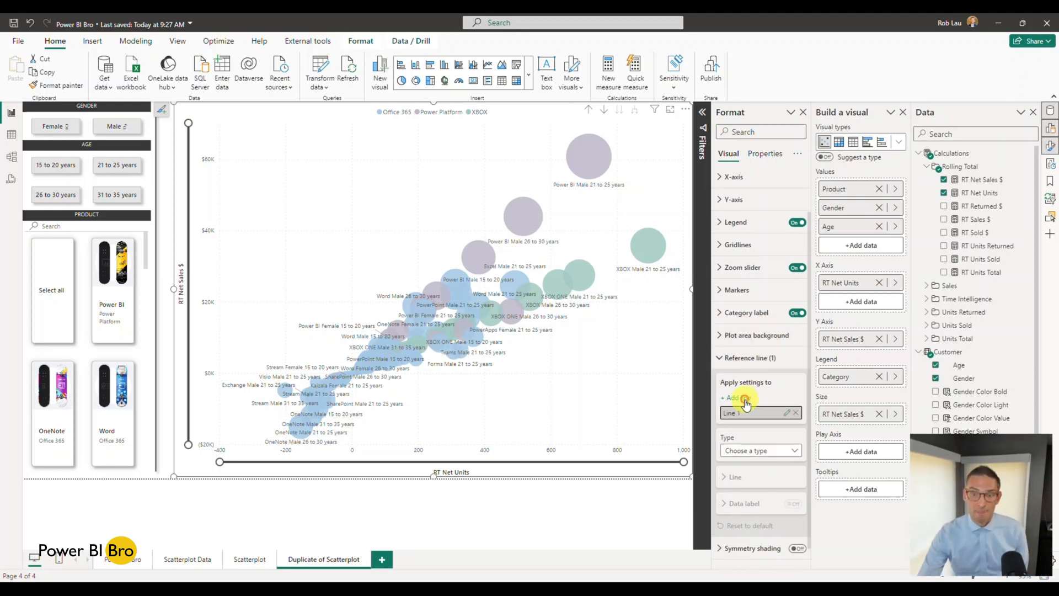
scroll(769, 328, down, 1)
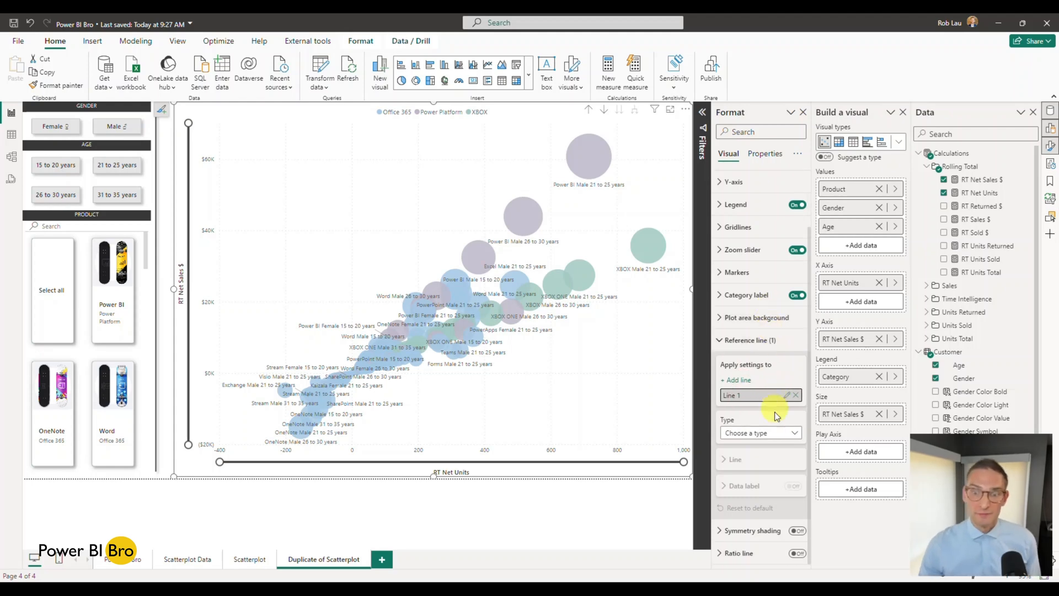
click(775, 434)
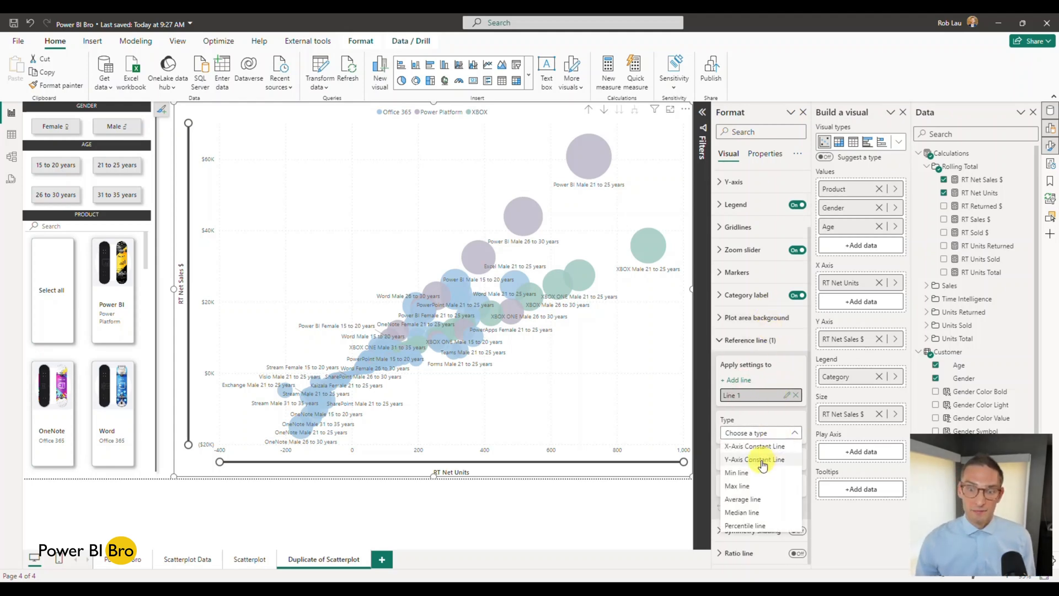
click(763, 459)
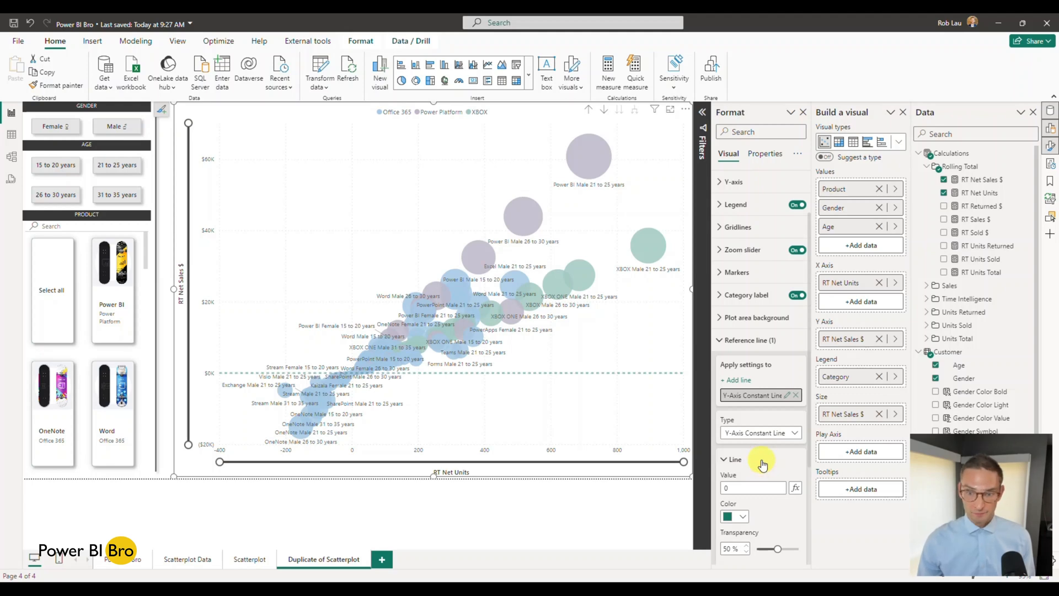
Step: Format the Y-axis constant line with the red theme color and a Solid style
scroll(772, 444, down, 1)
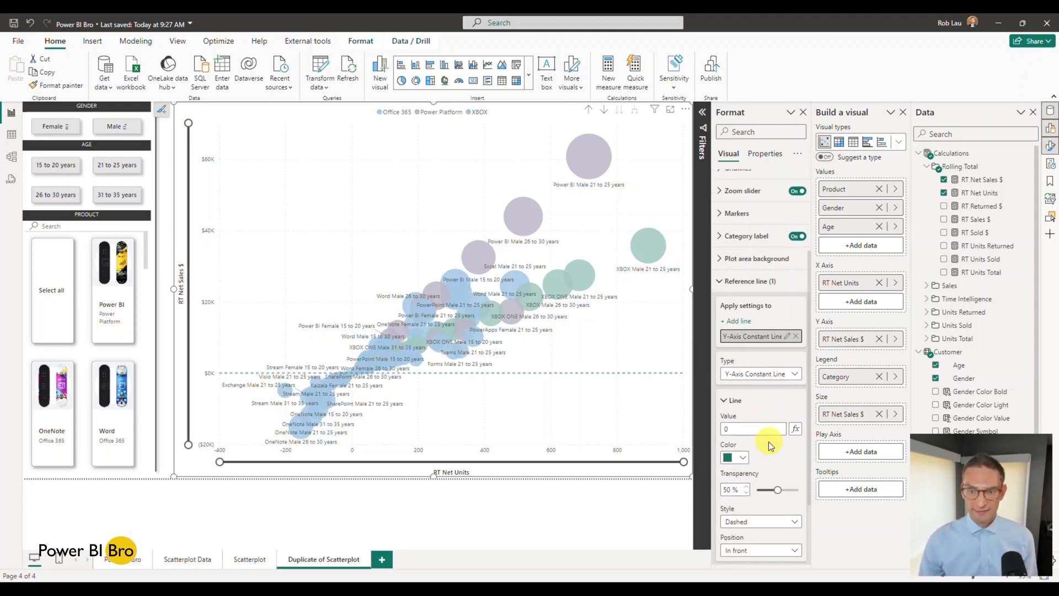
click(738, 458)
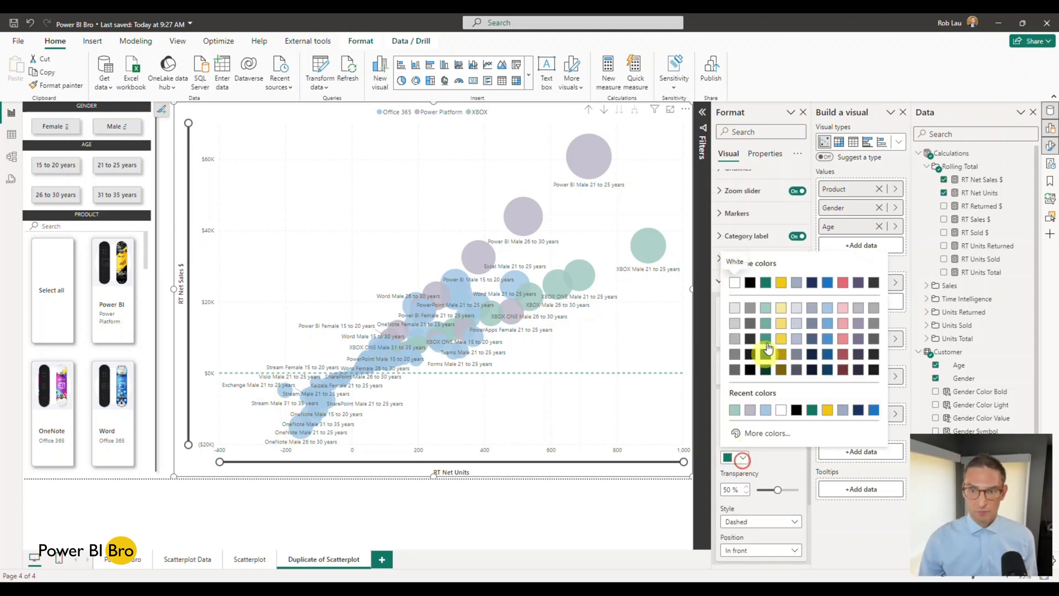
click(839, 281)
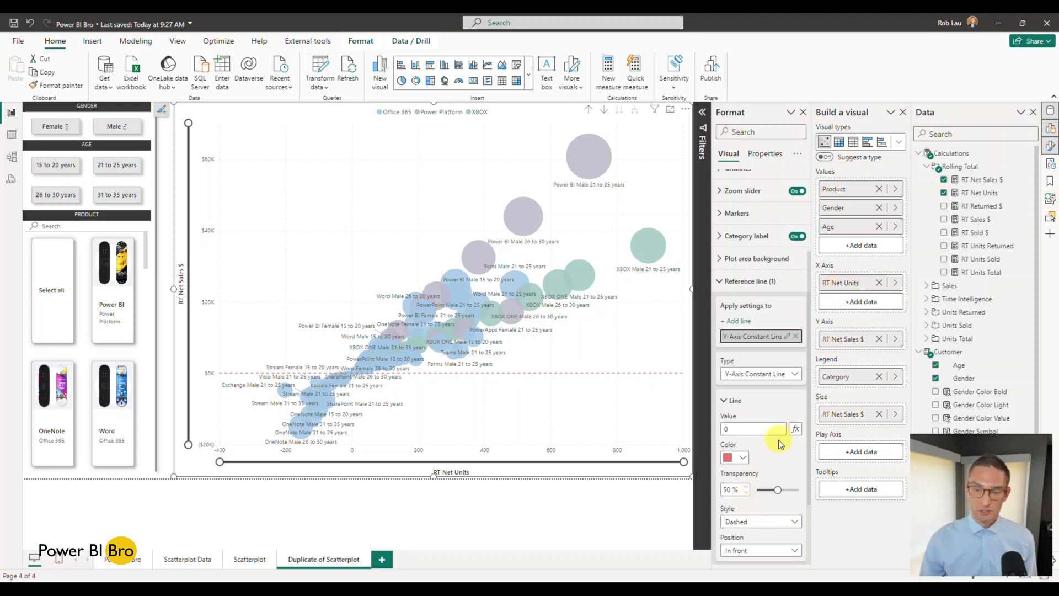
scroll(779, 445, down, 1)
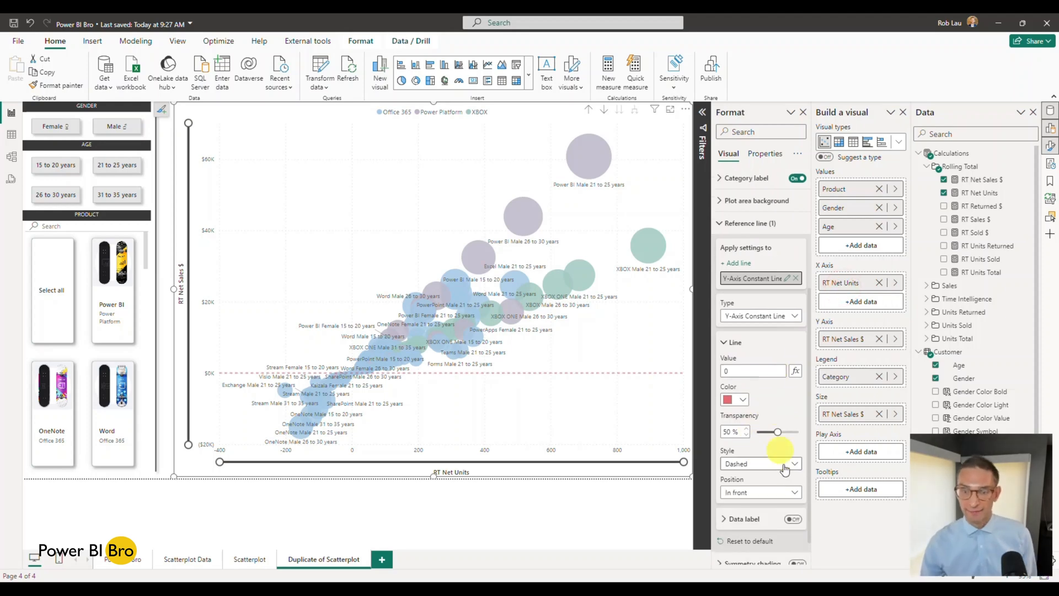
click(790, 461)
click(758, 489)
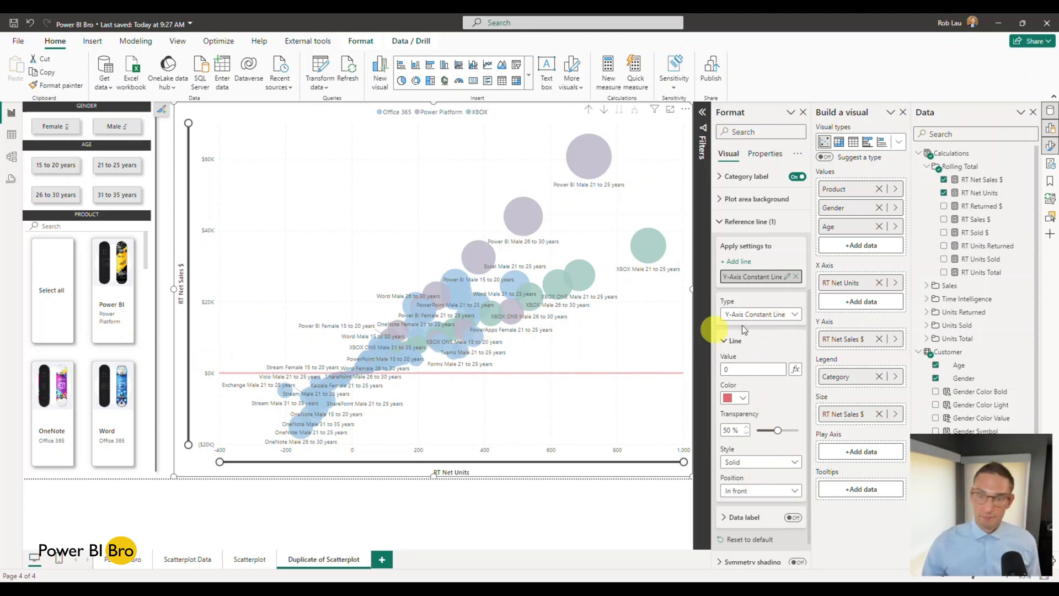
Step: Try the Min line and Max line types on the reference line, inspecting the XBOX bubble at the maximum
click(795, 316)
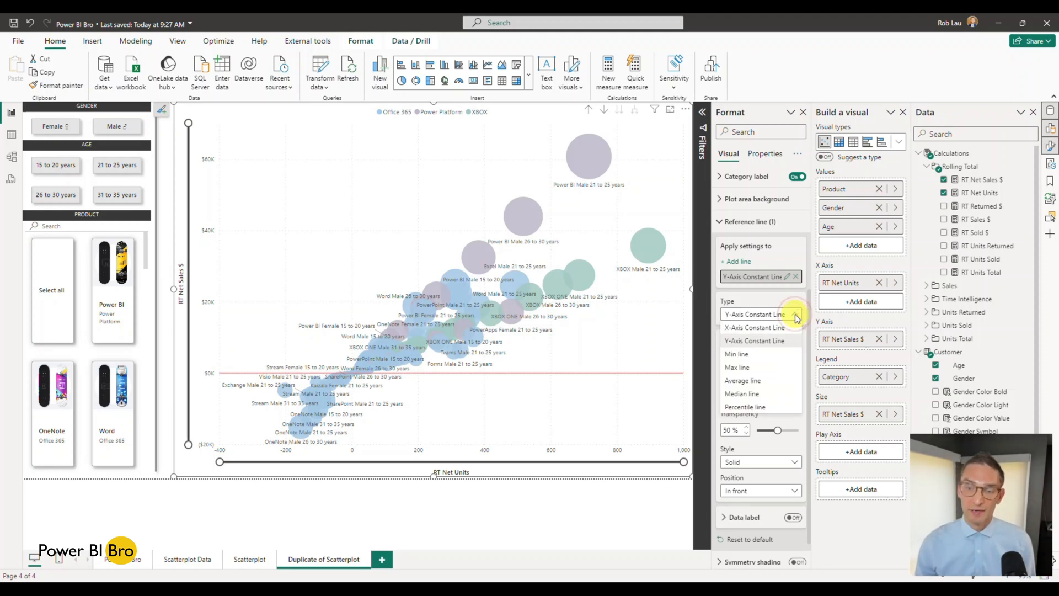
click(764, 353)
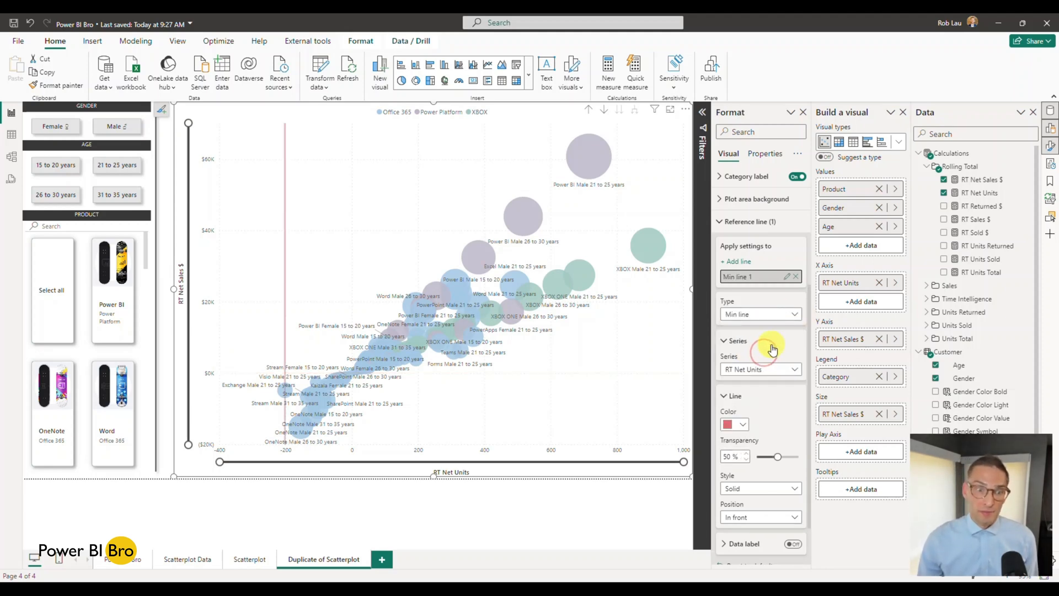
click(791, 313)
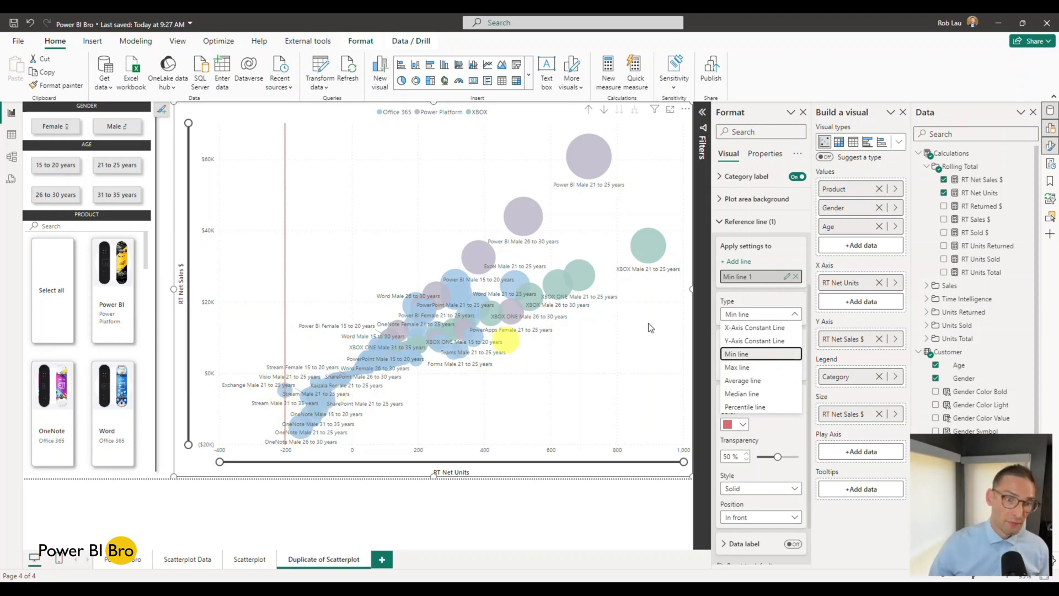
click(754, 353)
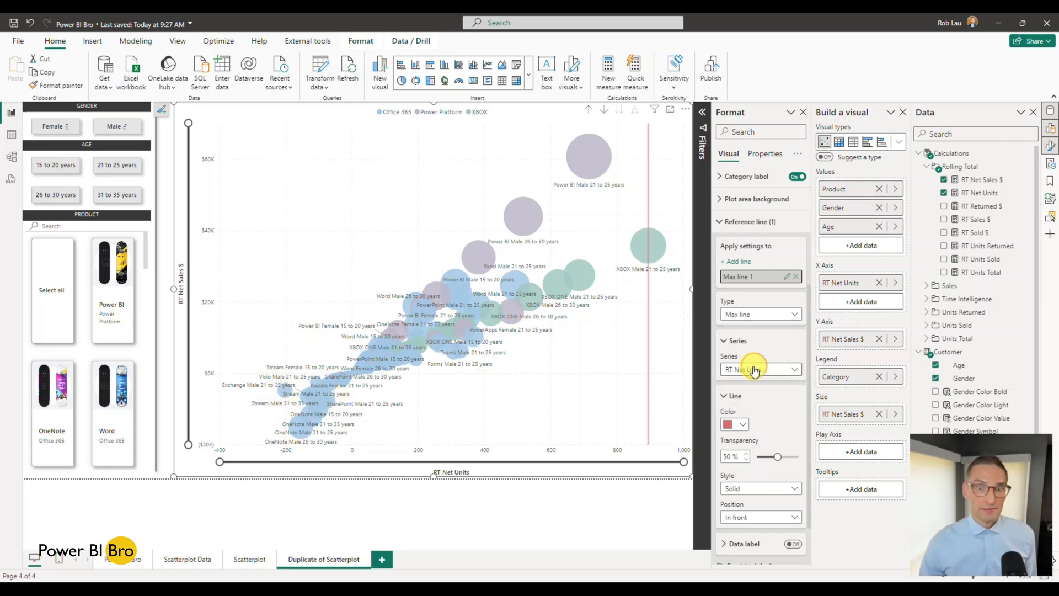
mouse_move(651, 253)
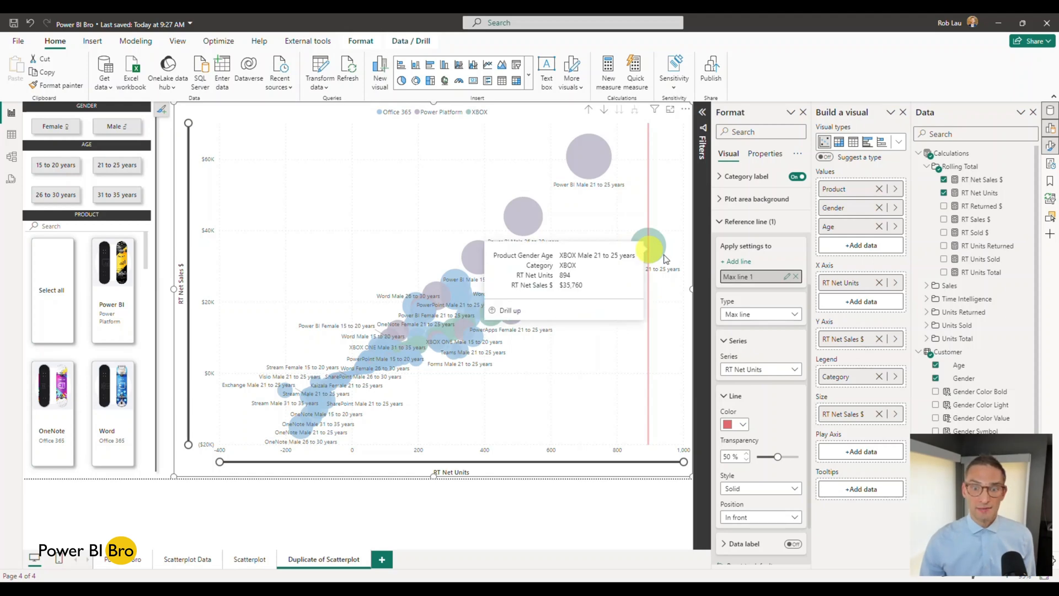
Step: Try the Average line and Median line types on the reference line
click(771, 323)
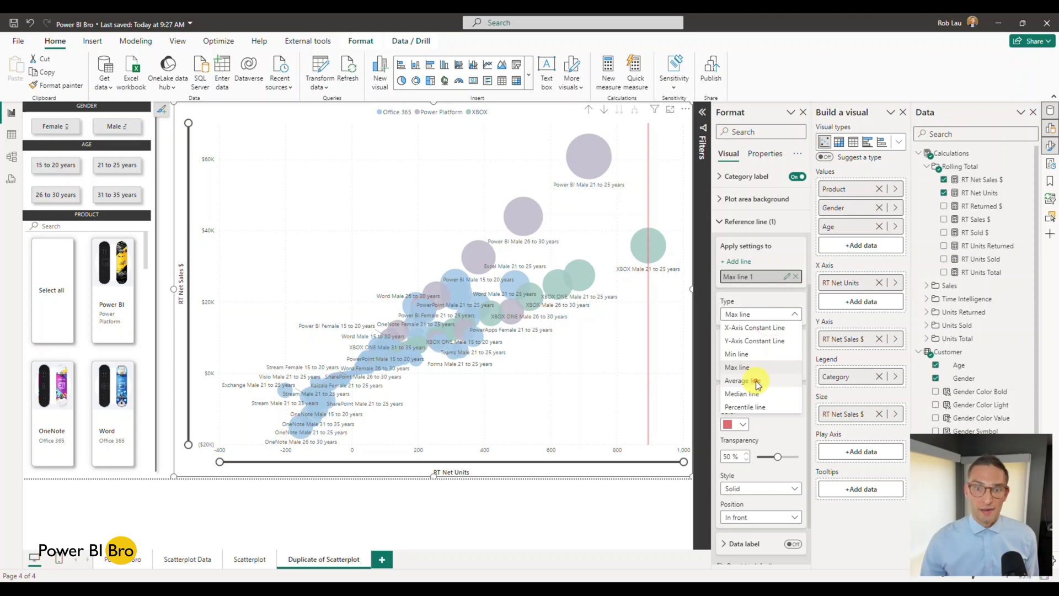
click(757, 383)
click(778, 313)
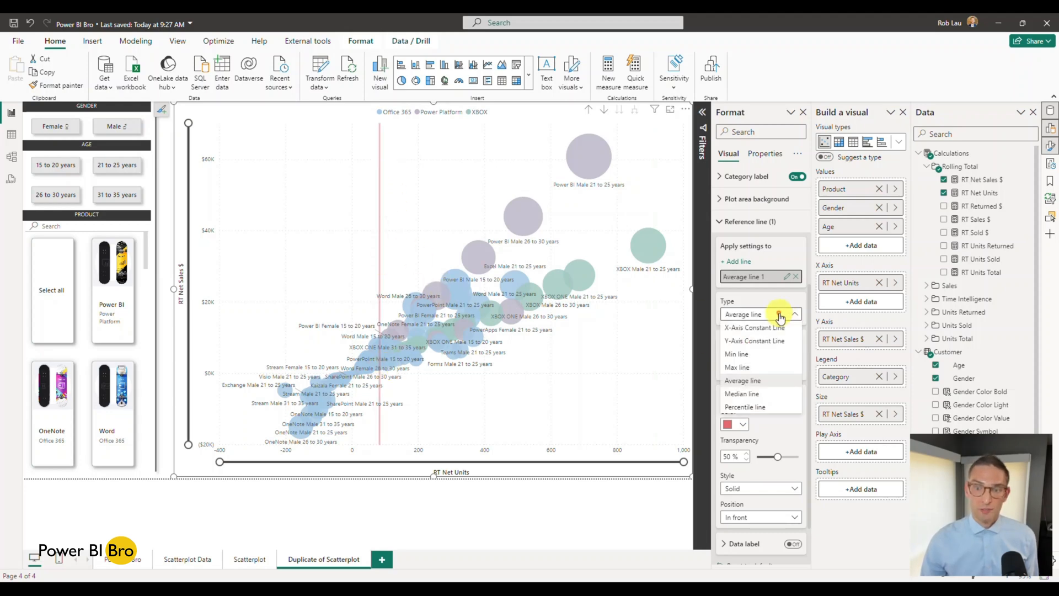
click(742, 393)
Step: Try the Percentile line type on the reference line, with the percentile at 18% and 81%
click(749, 314)
click(745, 406)
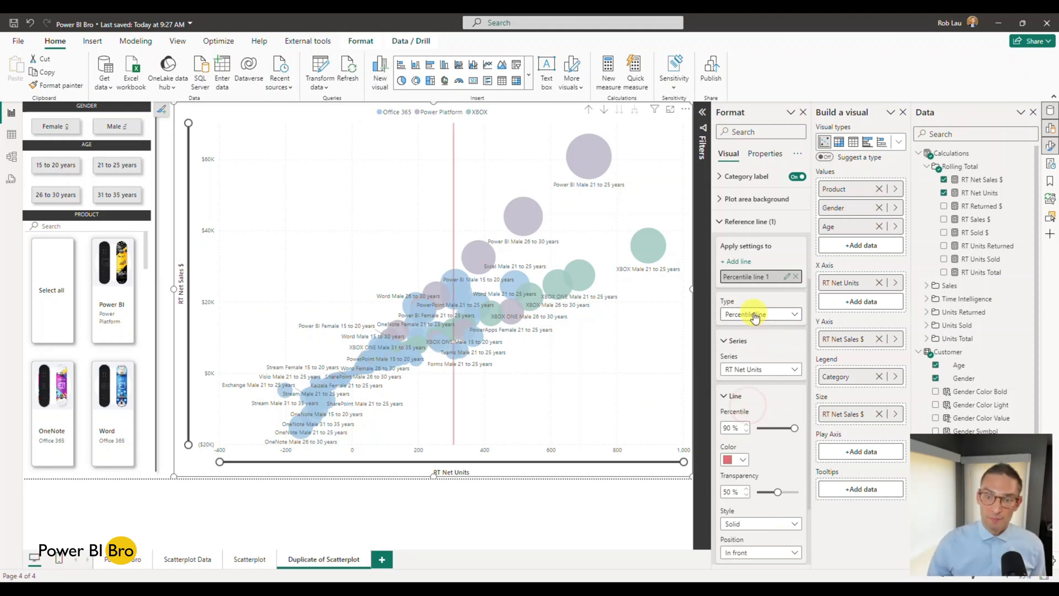
drag(781, 427, 784, 429)
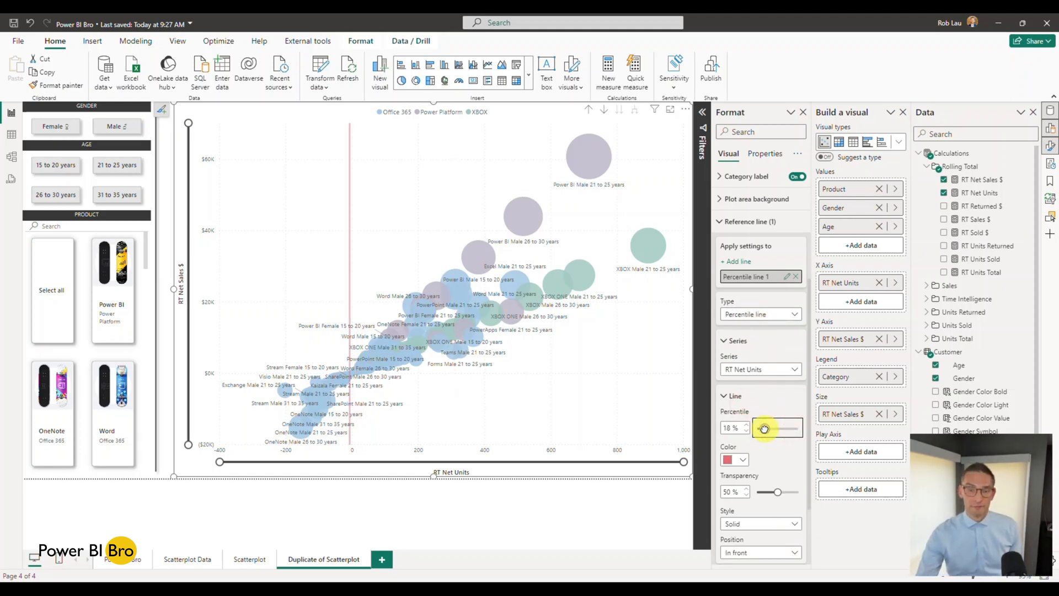
drag(764, 429, 790, 428)
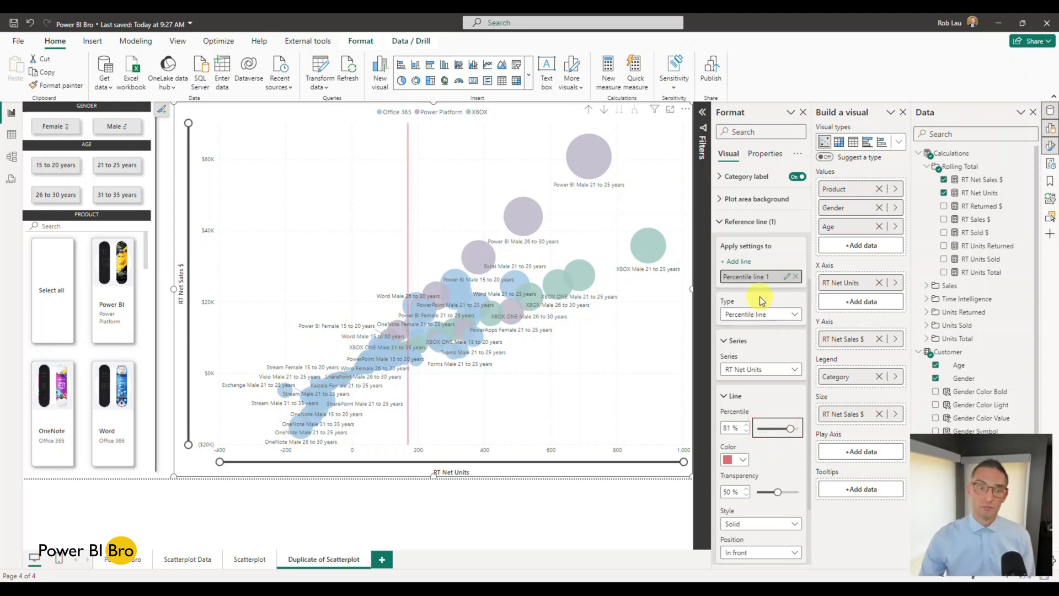
Step: Switch the reference line to X-Axis Constant Line and back to Y-Axis Constant Line
click(764, 277)
click(755, 314)
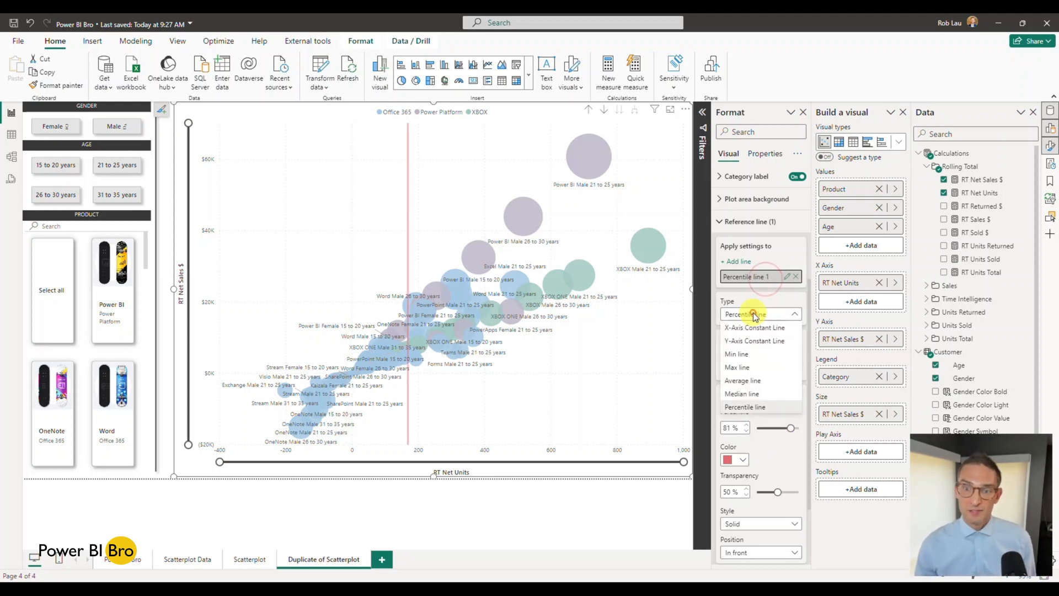
click(754, 328)
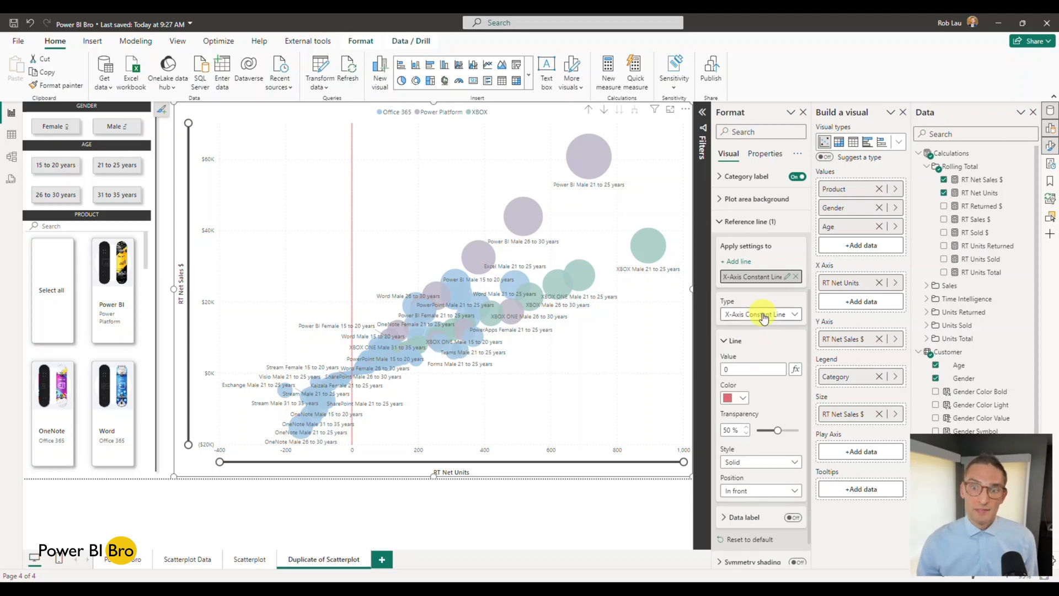
click(764, 316)
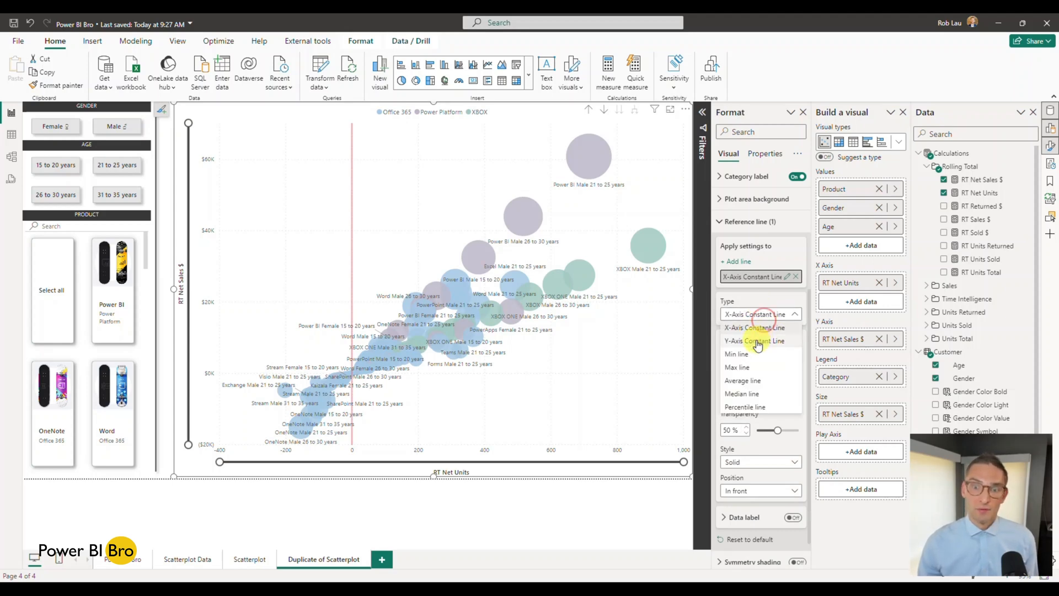
click(757, 342)
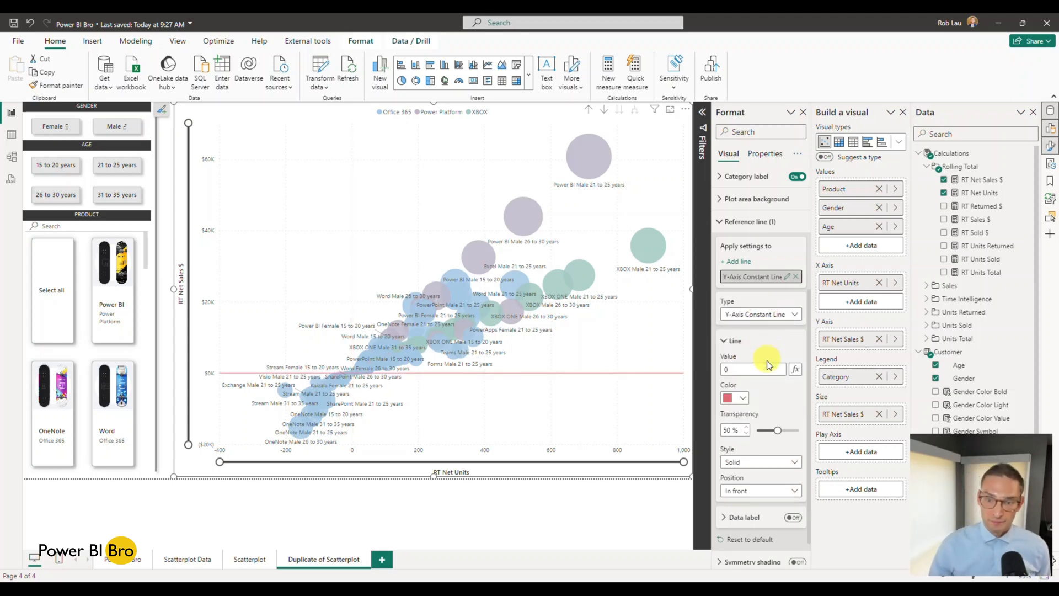
Step: Set the position of the Y-axis constant line to Behind the bubbles
scroll(770, 447, down, 1)
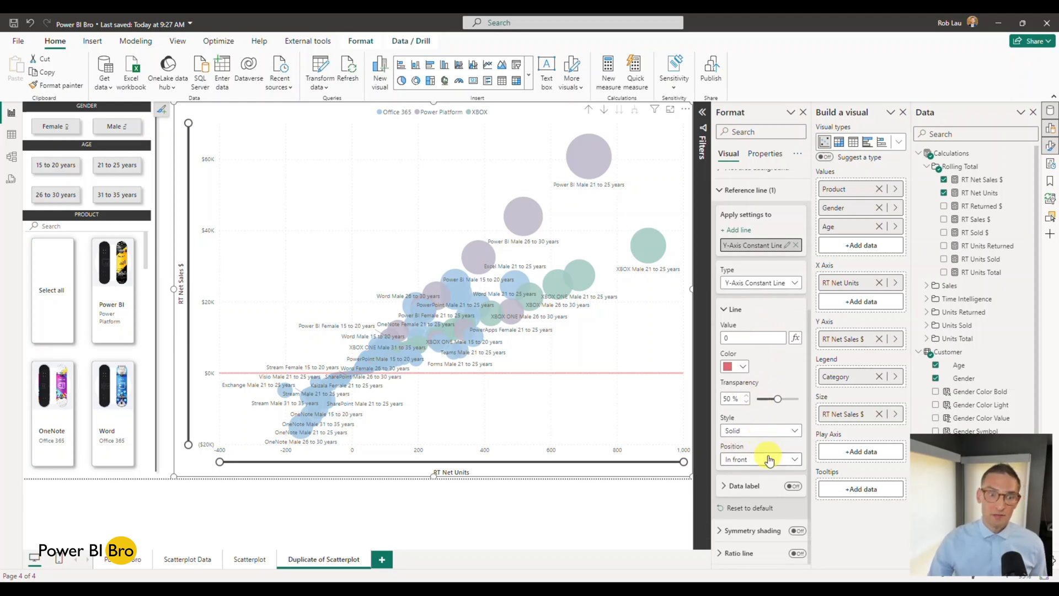
click(769, 458)
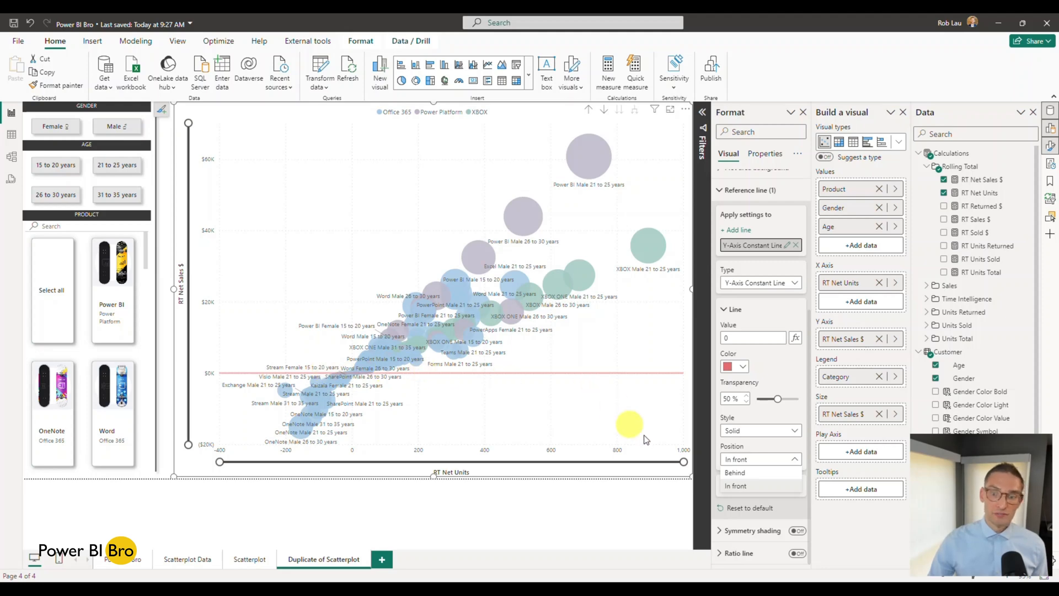
click(738, 473)
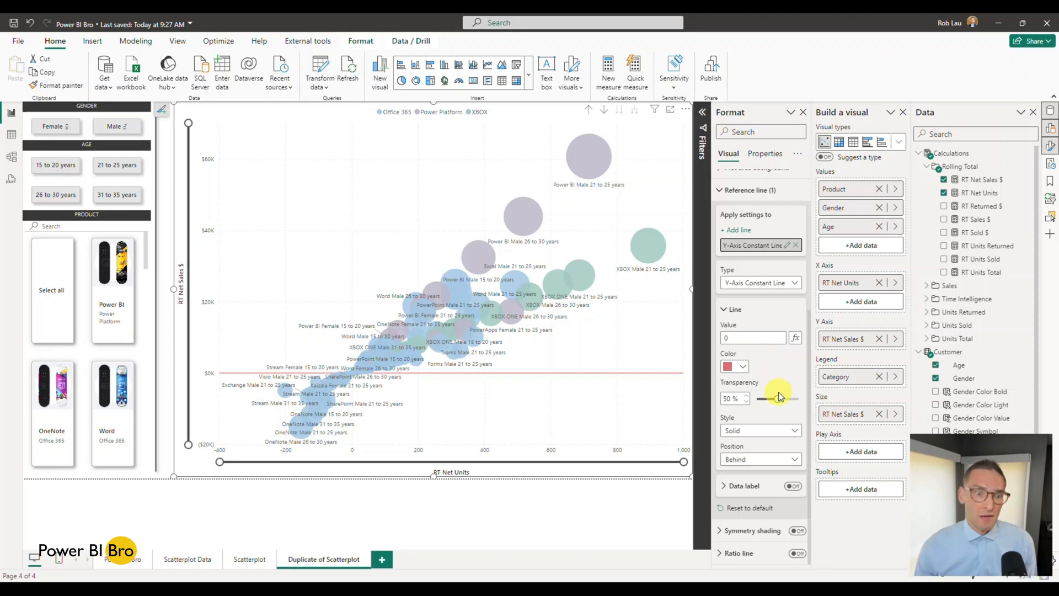
Step: Add a second reference line with the type X-Axis Constant Line
click(747, 232)
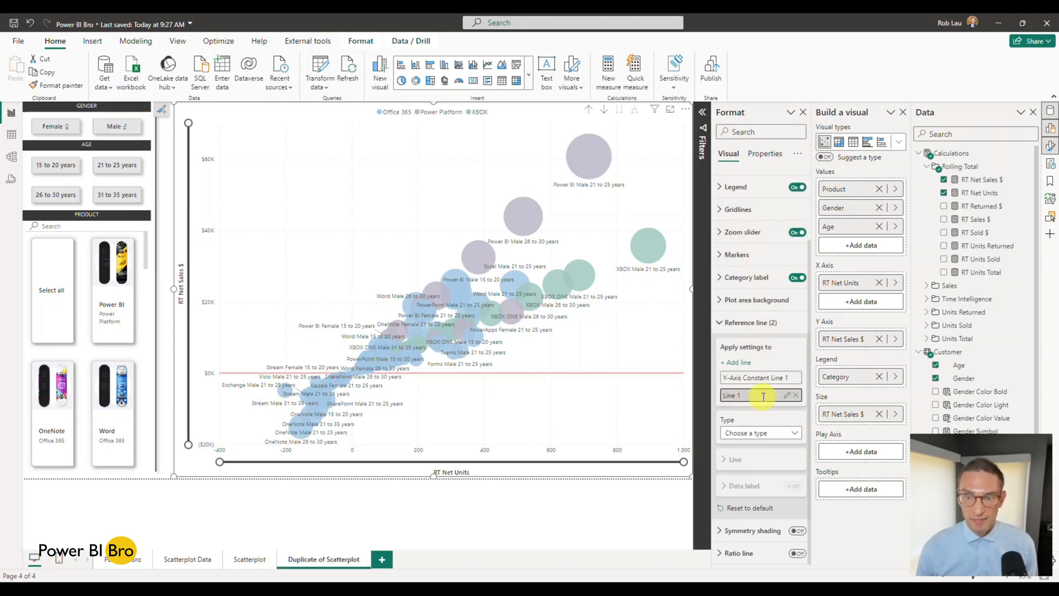
click(781, 434)
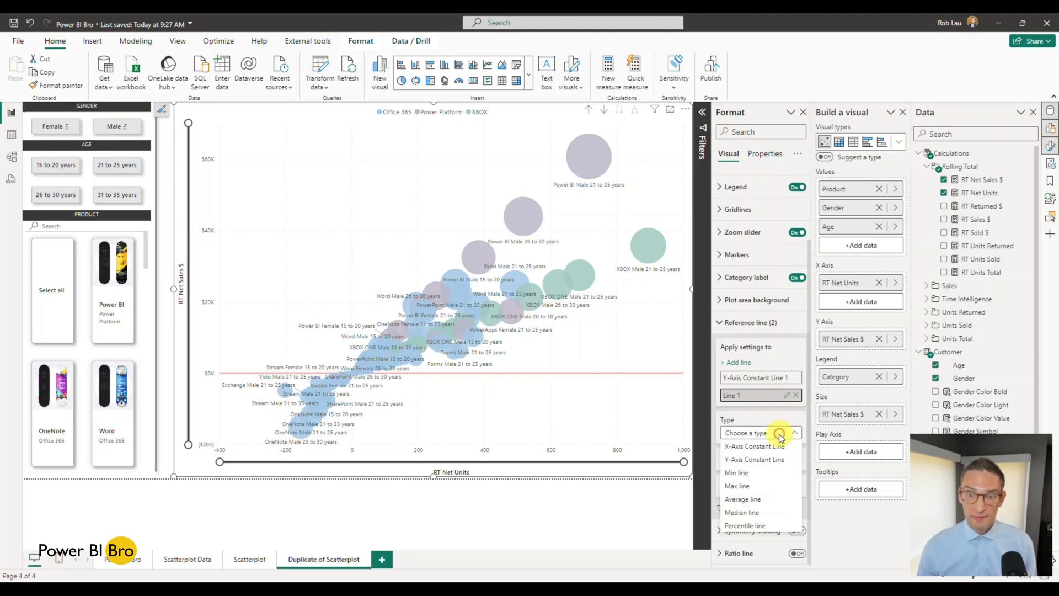
click(765, 451)
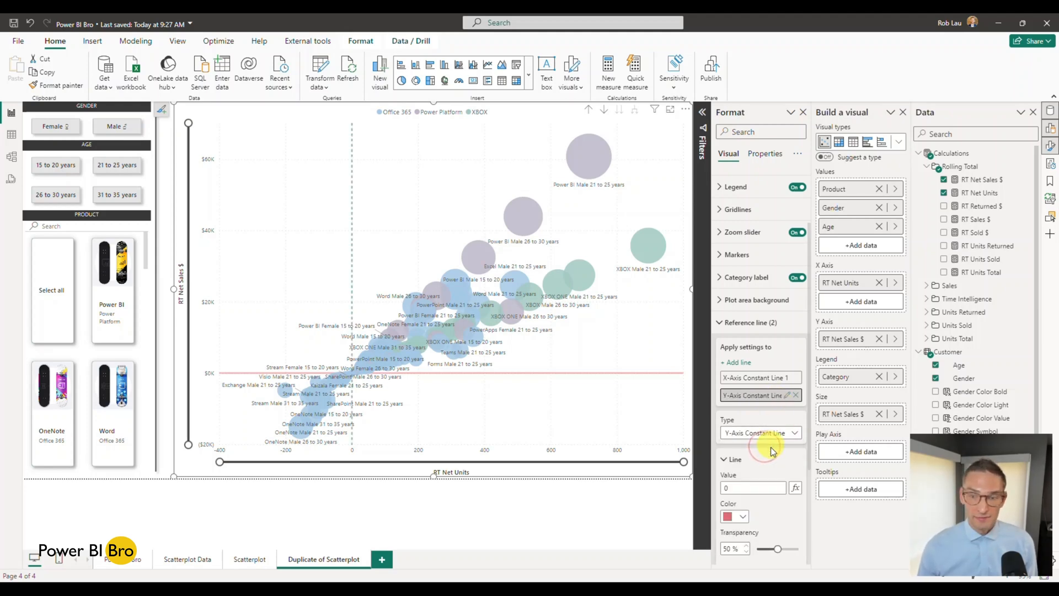
Step: Try to set the new vertical reference line's color to the red theme color
scroll(750, 460, down, 1)
click(744, 457)
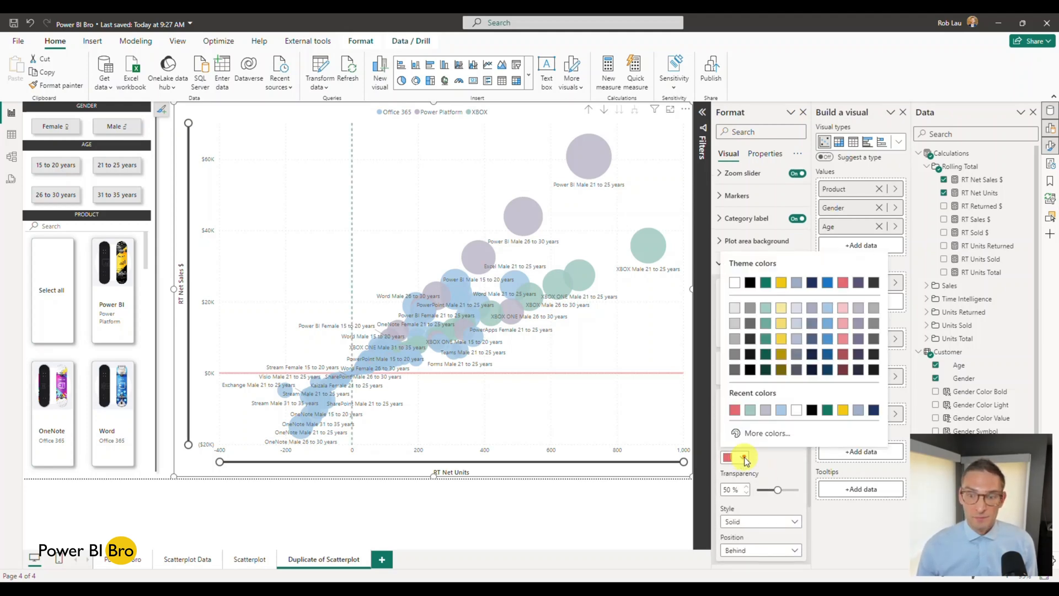
click(840, 282)
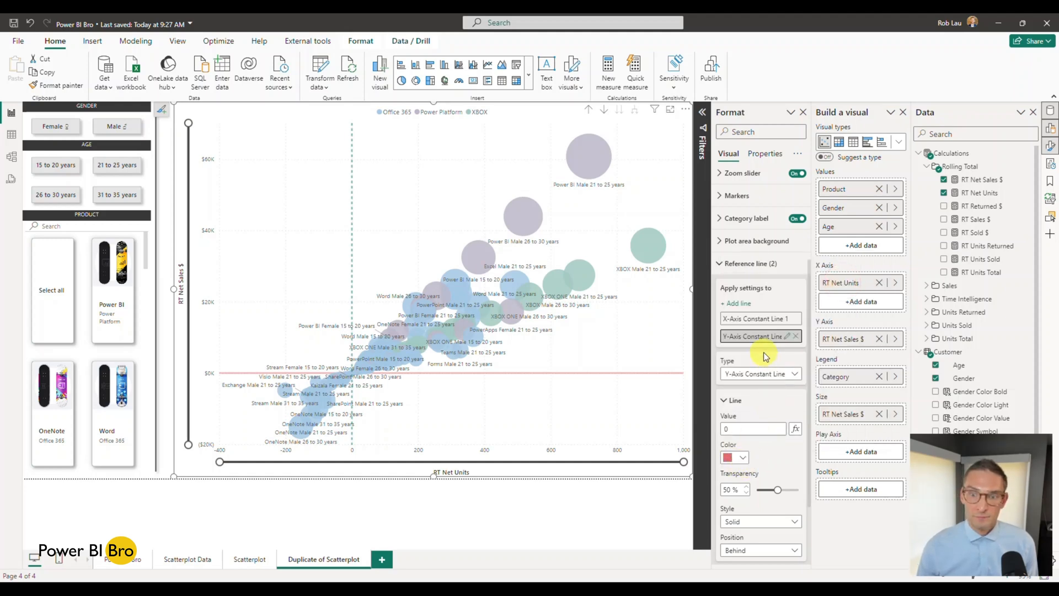
click(741, 320)
click(753, 374)
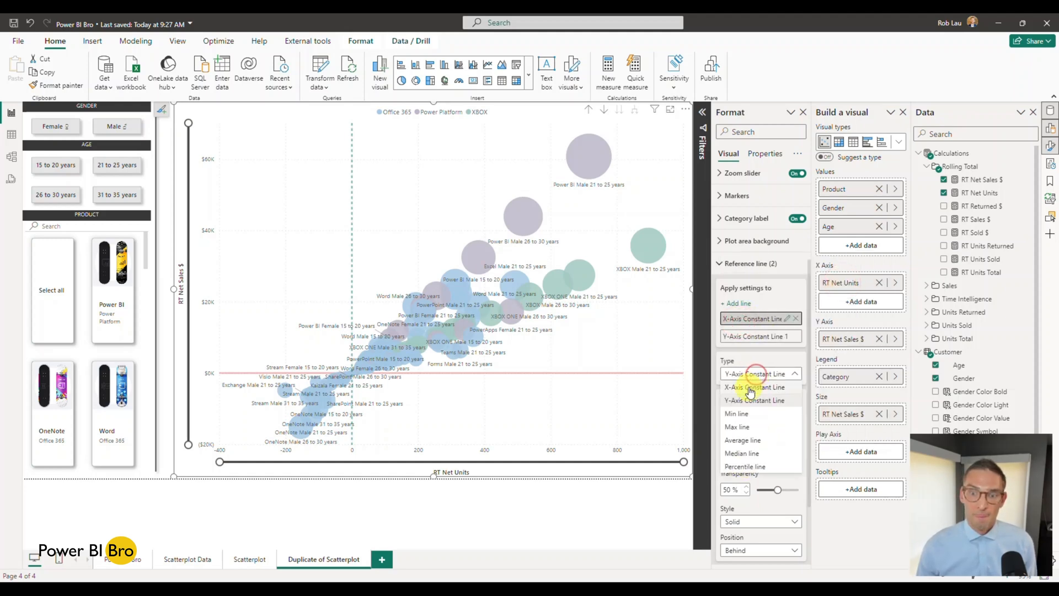
click(769, 507)
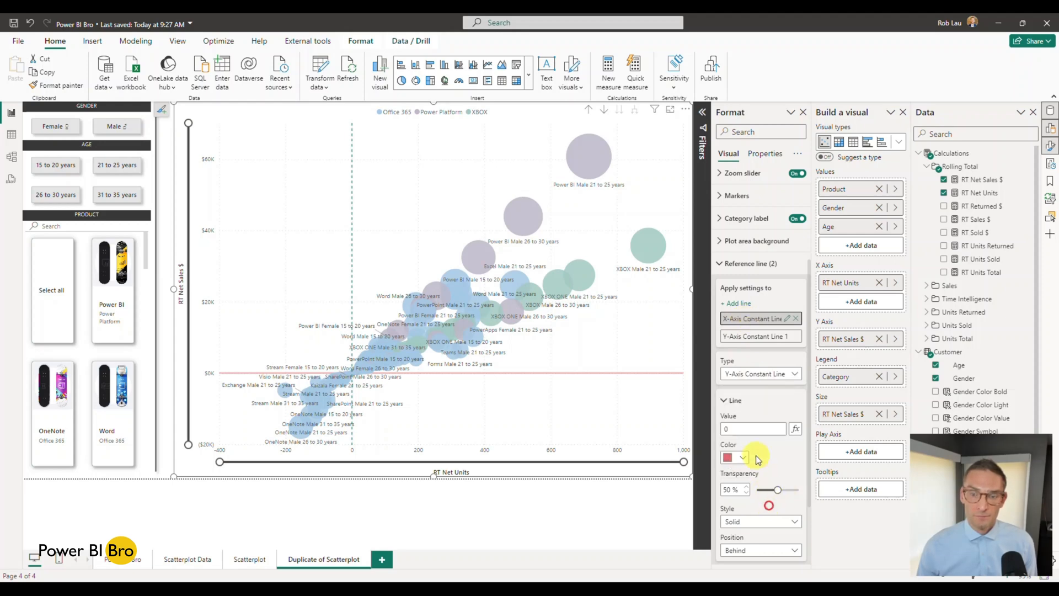
Step: Try applying the red theme color to the Y-Axis Constant Line 1 and X-Axis Constant Line 1 entries
click(745, 336)
click(736, 457)
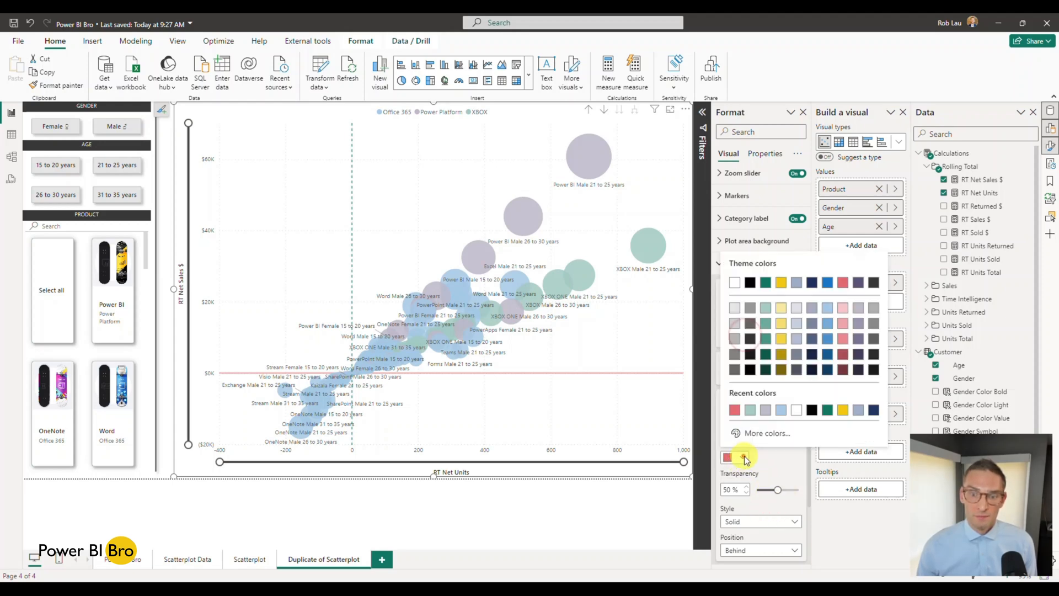
click(844, 283)
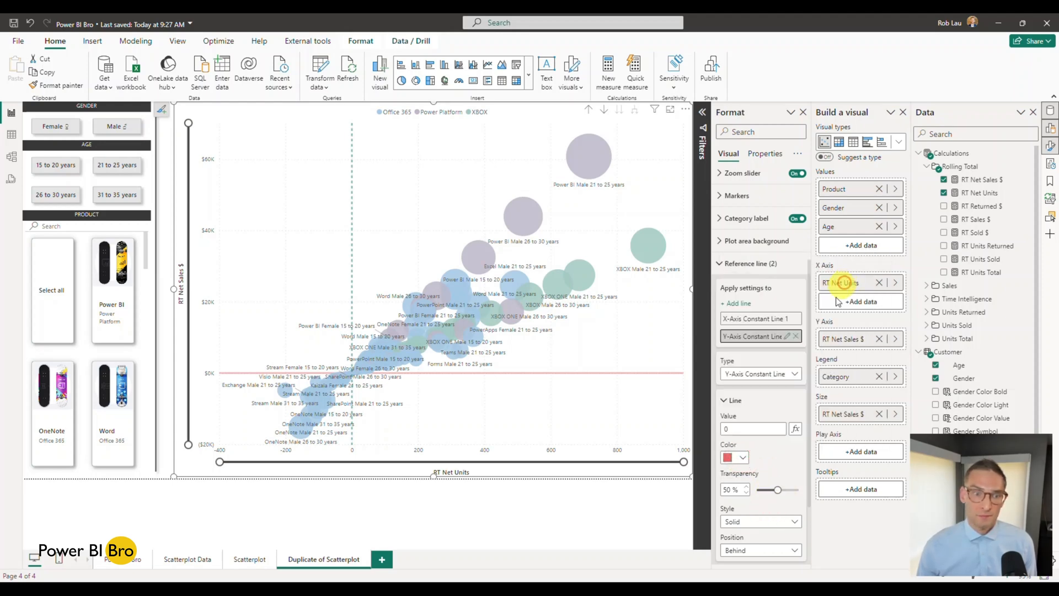
click(747, 320)
click(739, 456)
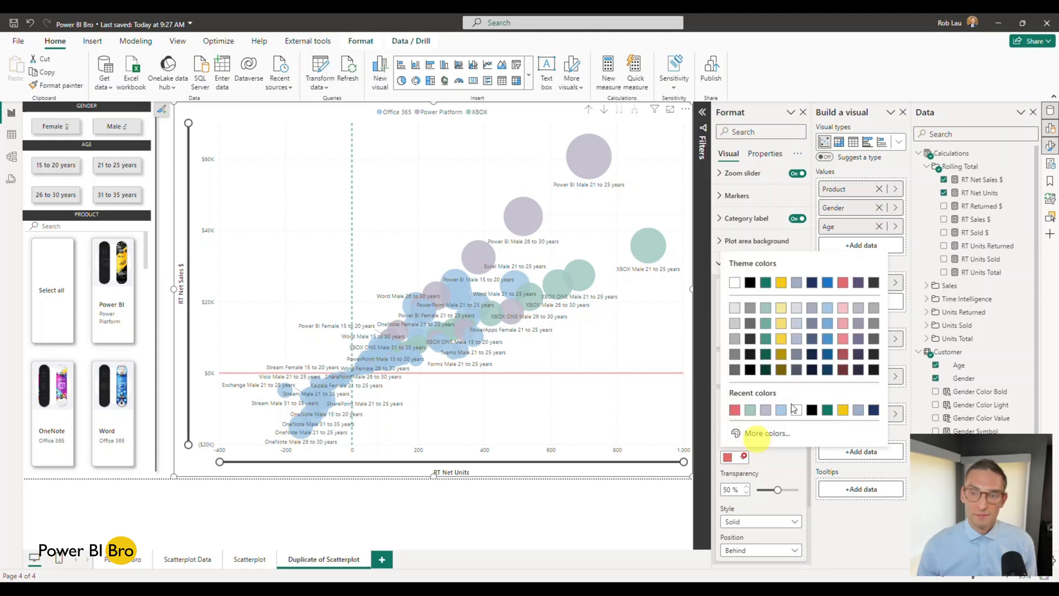
click(841, 284)
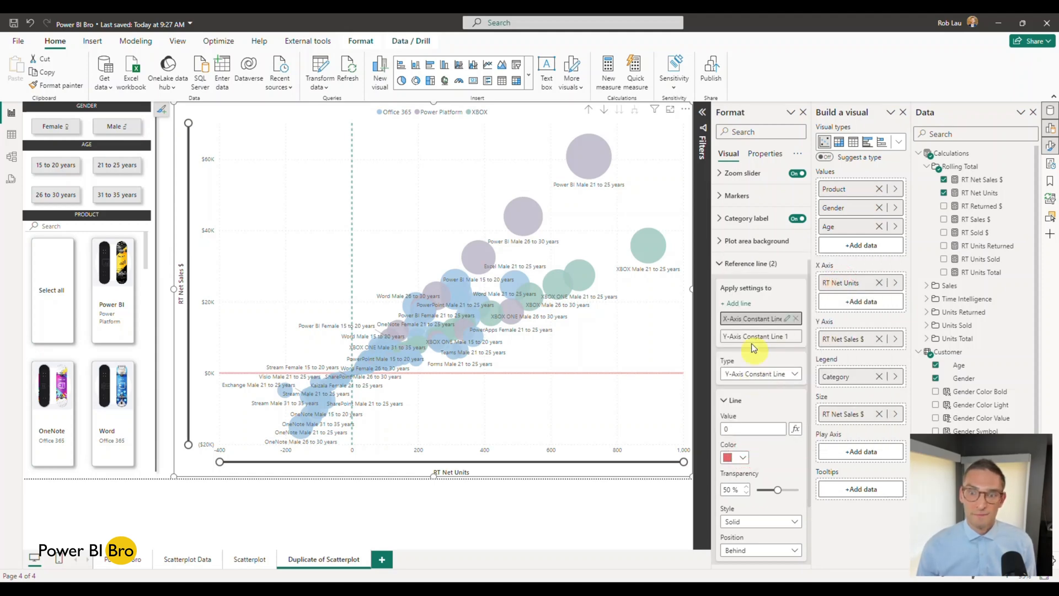
Step: Swap the reference line types, making the red solid line an X-Axis Constant Line and the green dashed one a Y-Axis Constant Line
click(783, 373)
click(767, 391)
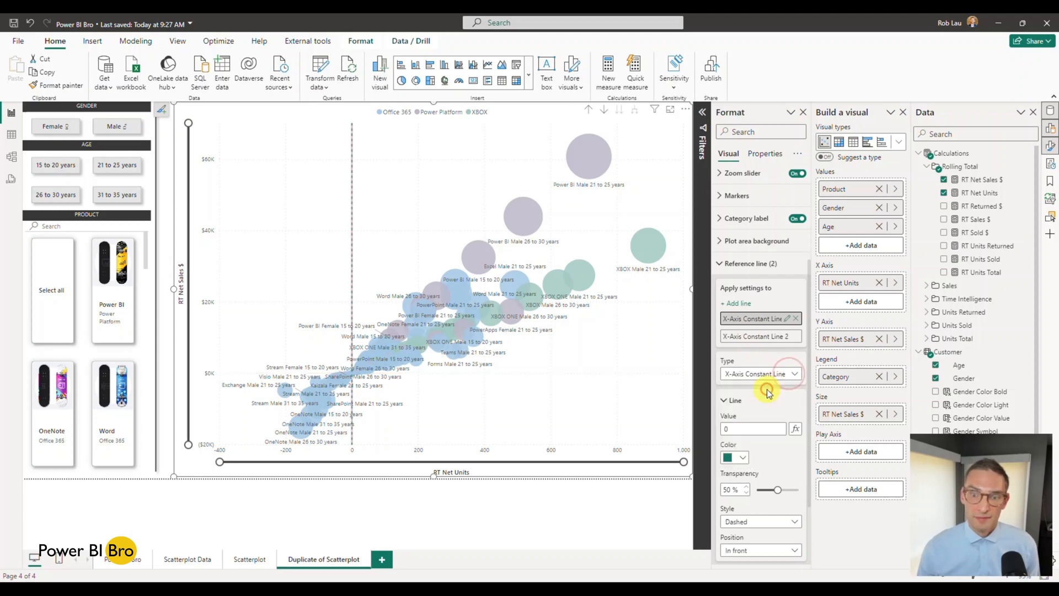
click(771, 380)
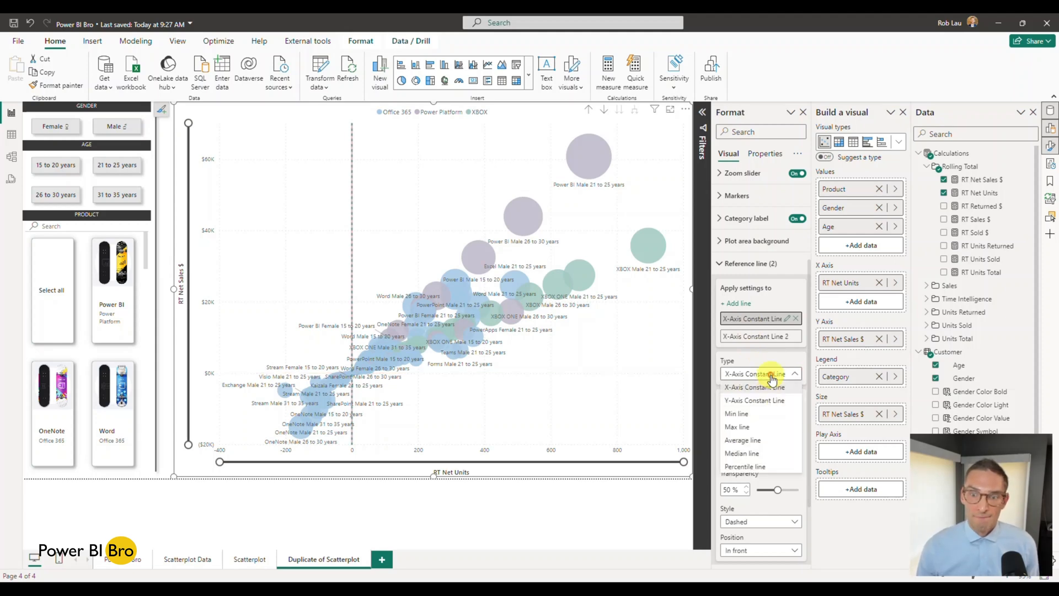
click(750, 405)
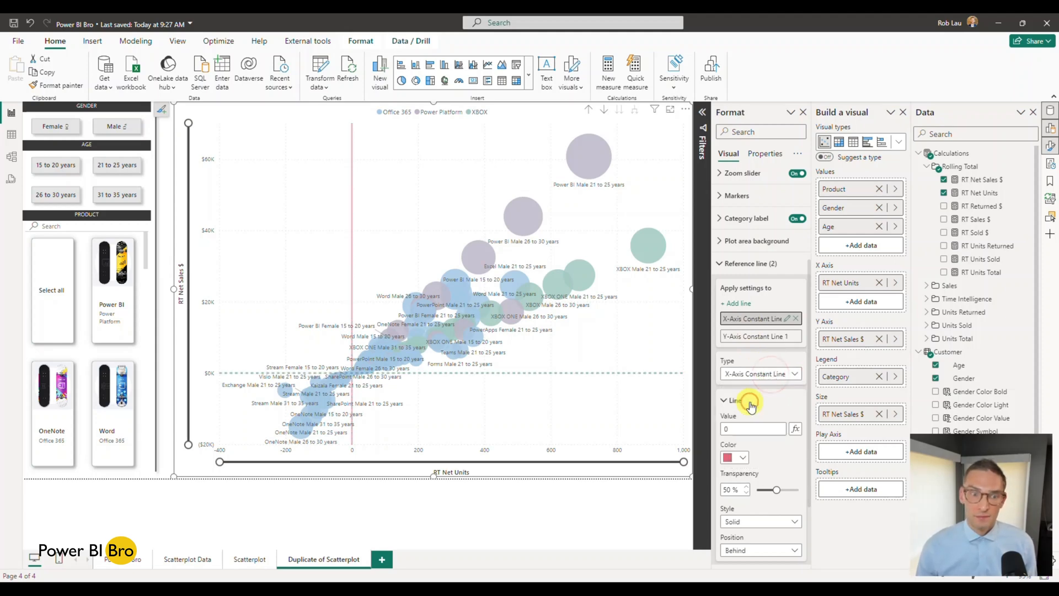
Step: Format the Y-Axis Constant Line with the red theme color, Solid style and Behind position
click(750, 336)
click(743, 457)
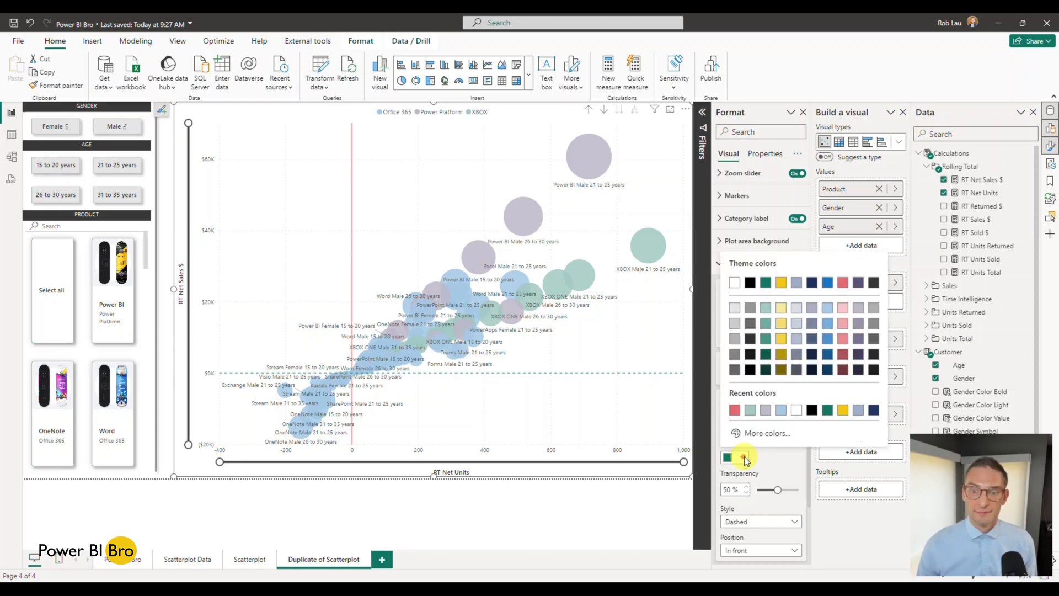
click(843, 285)
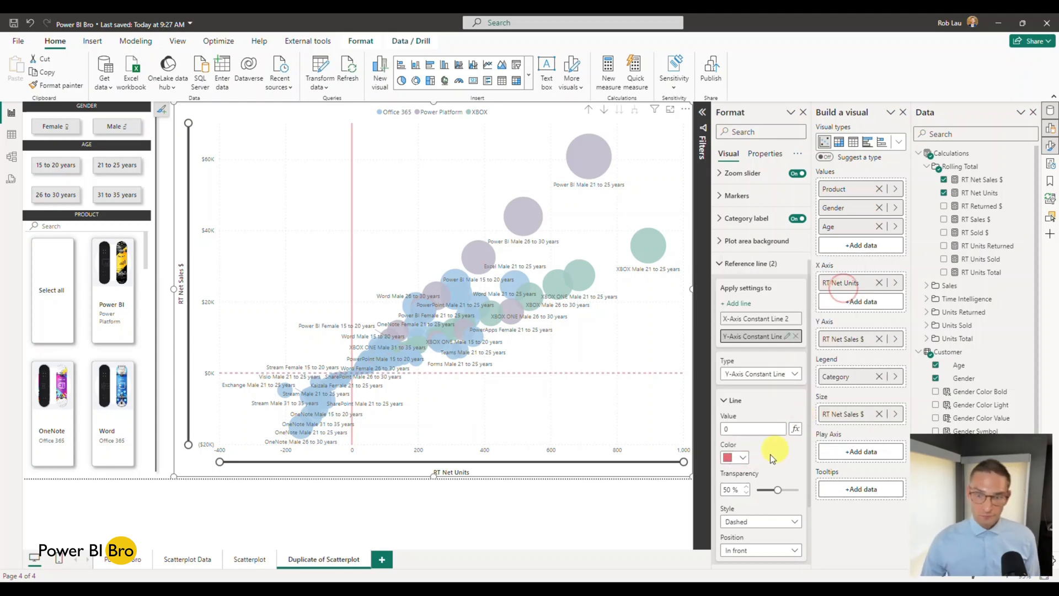
click(768, 521)
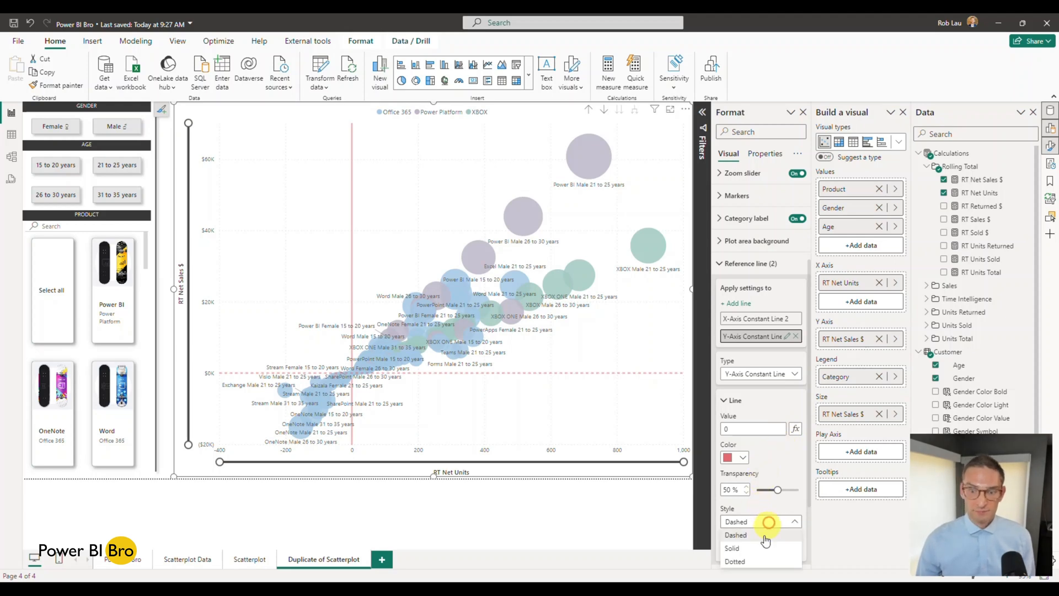
click(752, 550)
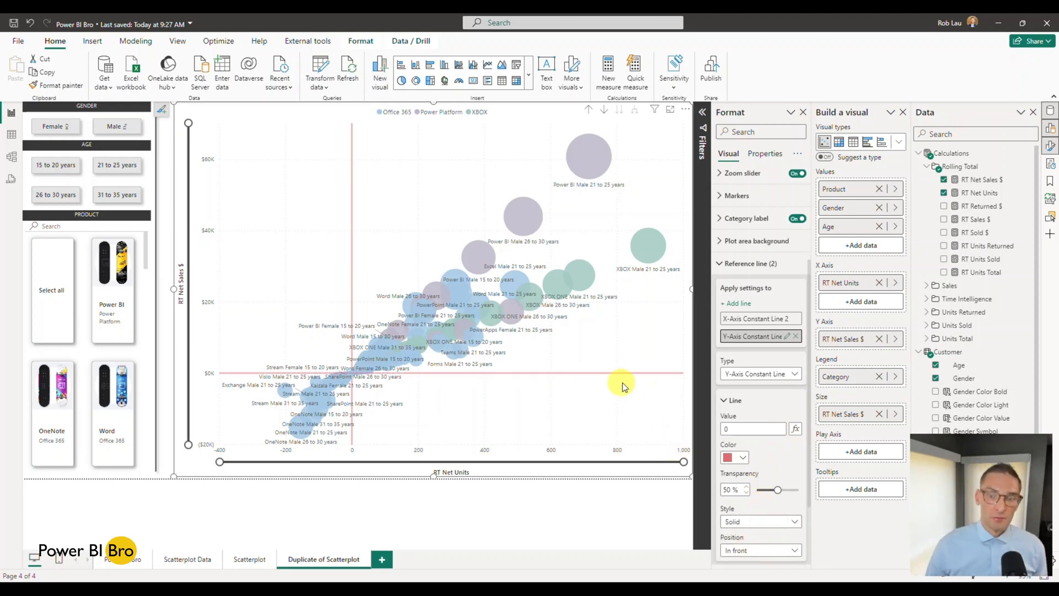
click(765, 550)
click(737, 523)
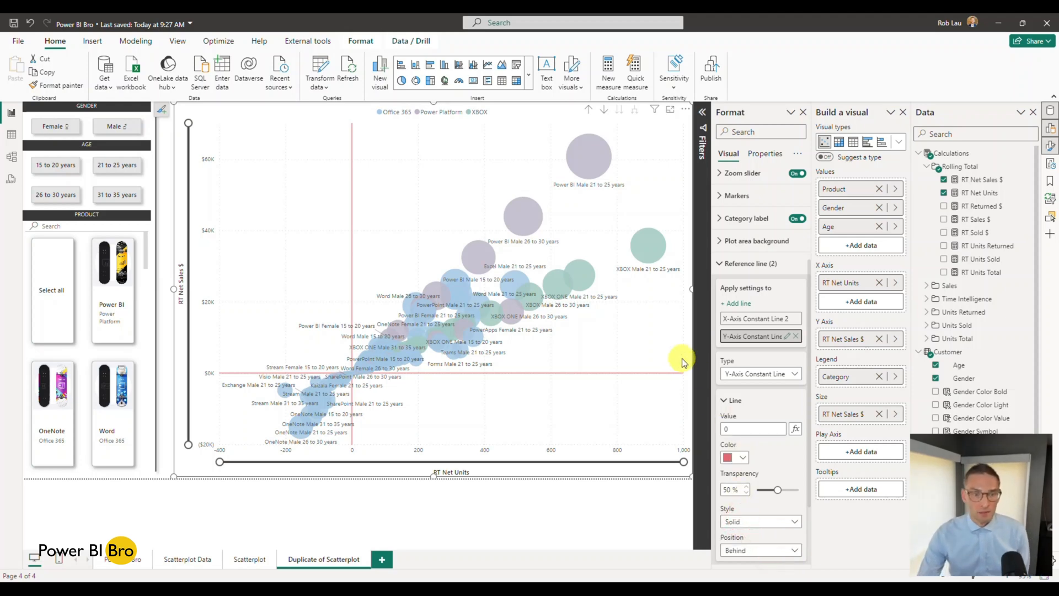
click(720, 263)
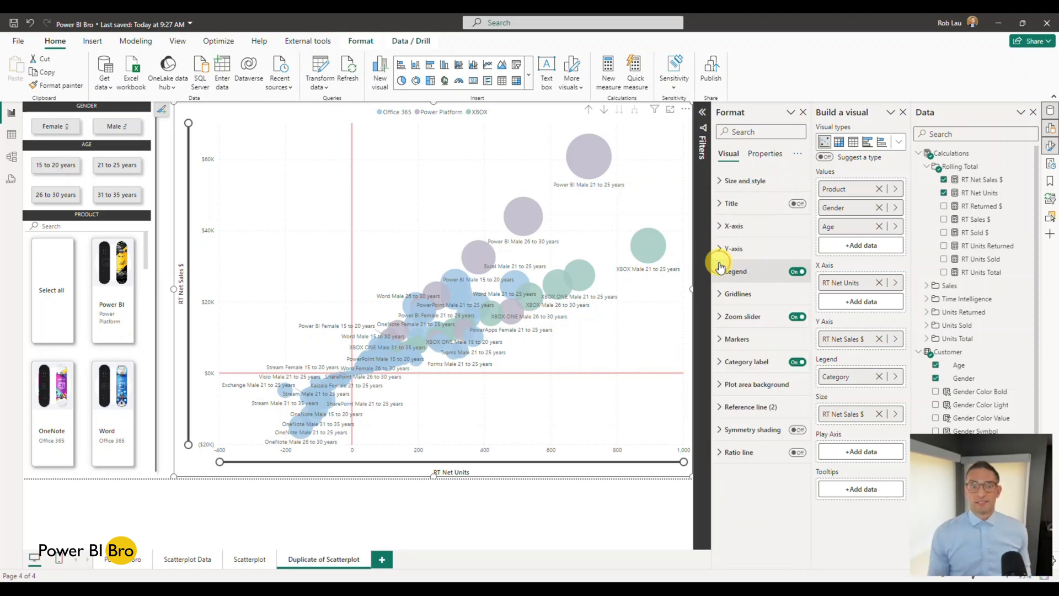
Step: Check the finished chart on the Scatterplot page and return to the chart on the Duplicate of Scatterplot page
click(238, 560)
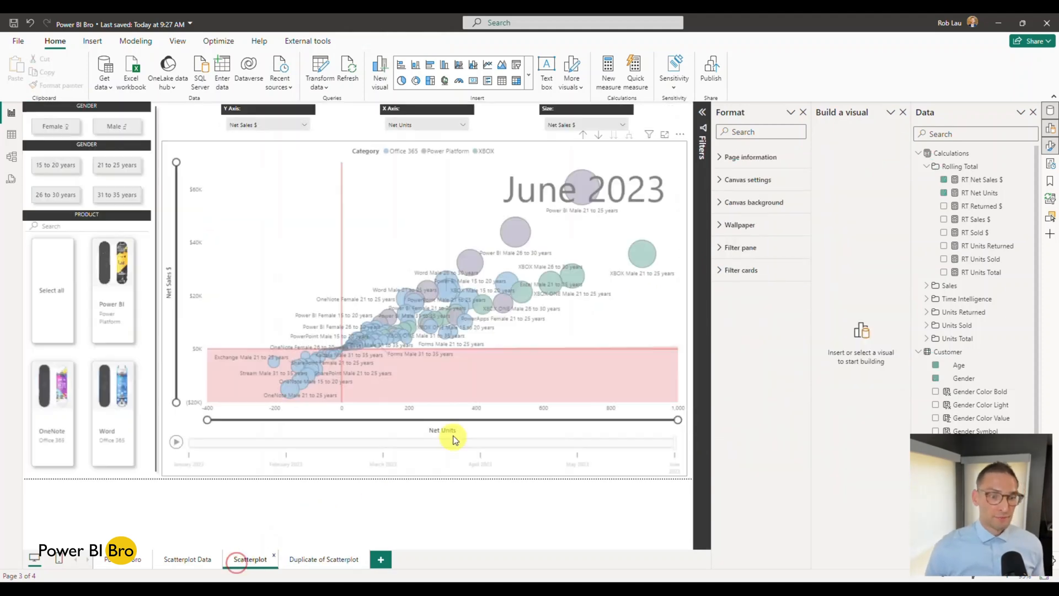
click(309, 559)
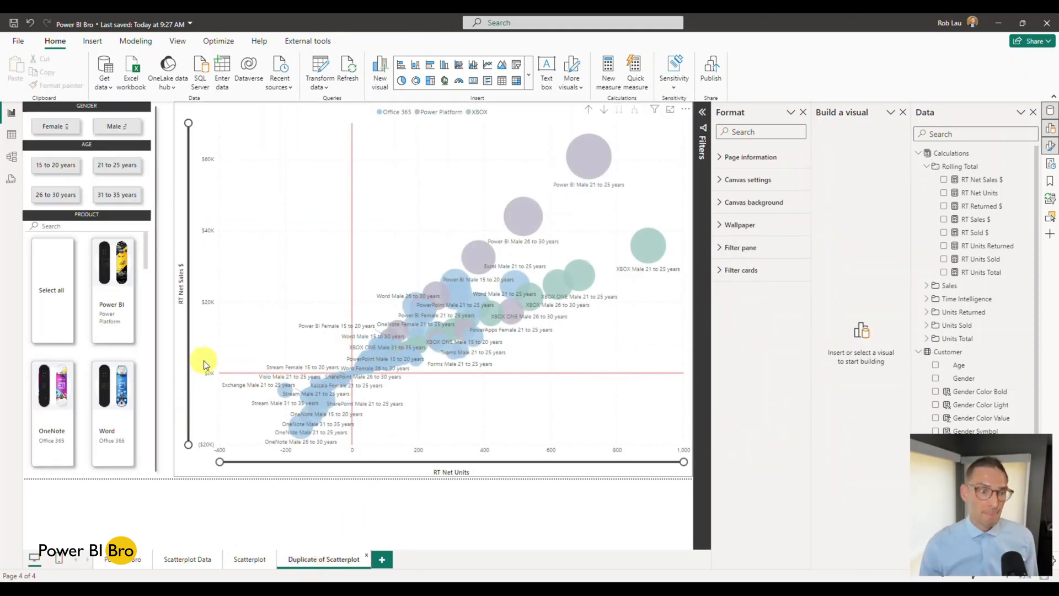
click(186, 362)
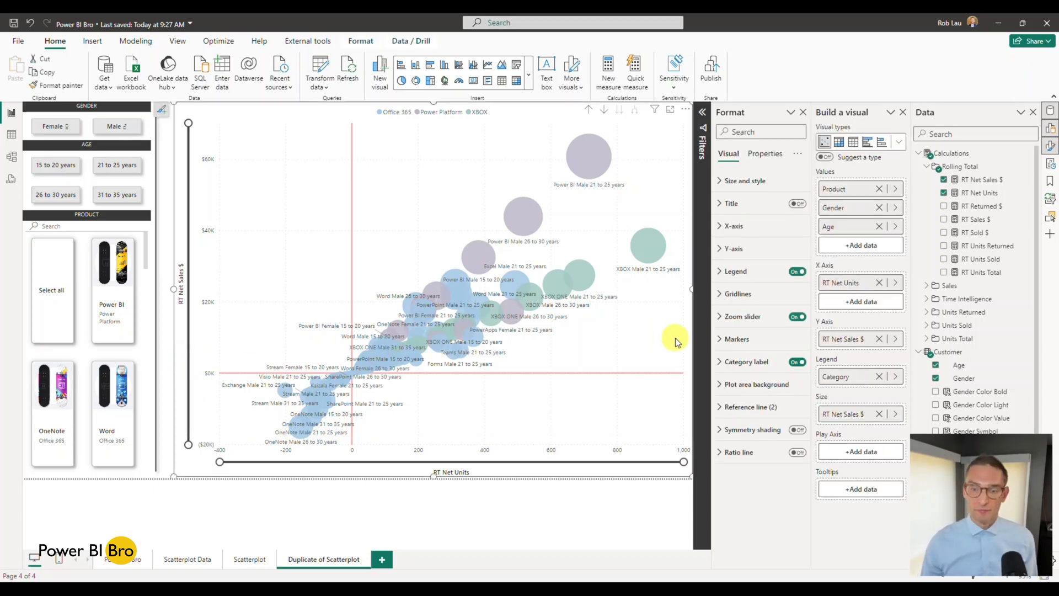
Step: Turn on symmetry shading for the scatterplot and close the Build a visual pane
click(724, 430)
scroll(723, 422, down, 1)
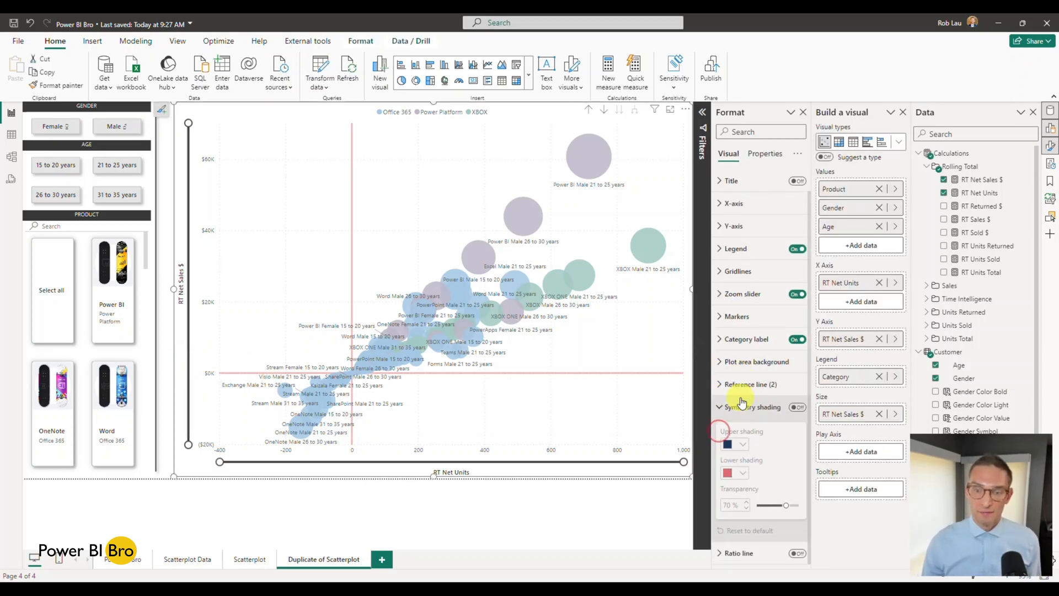
click(796, 408)
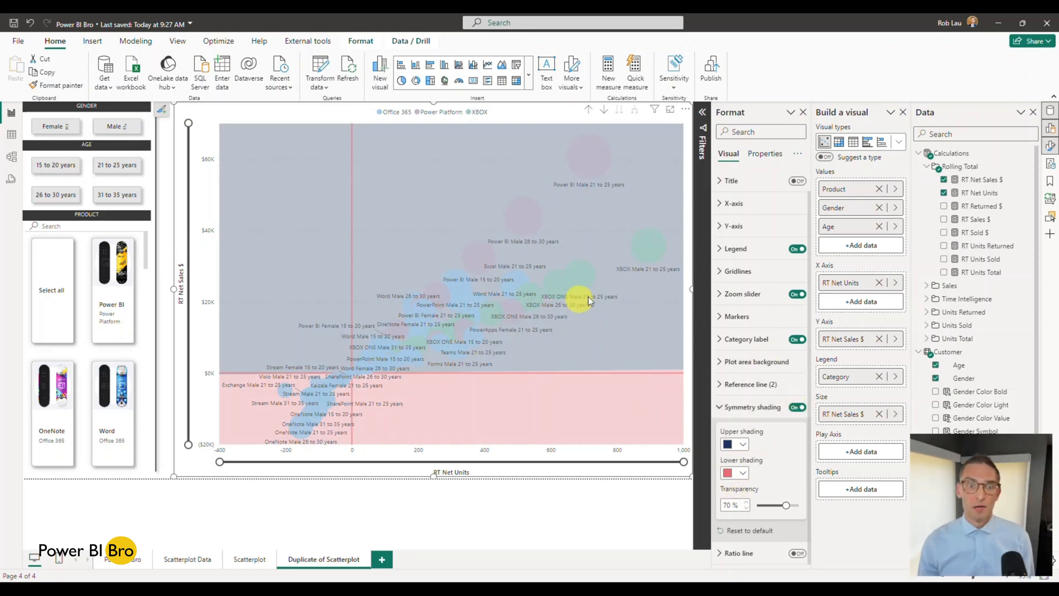
click(1051, 132)
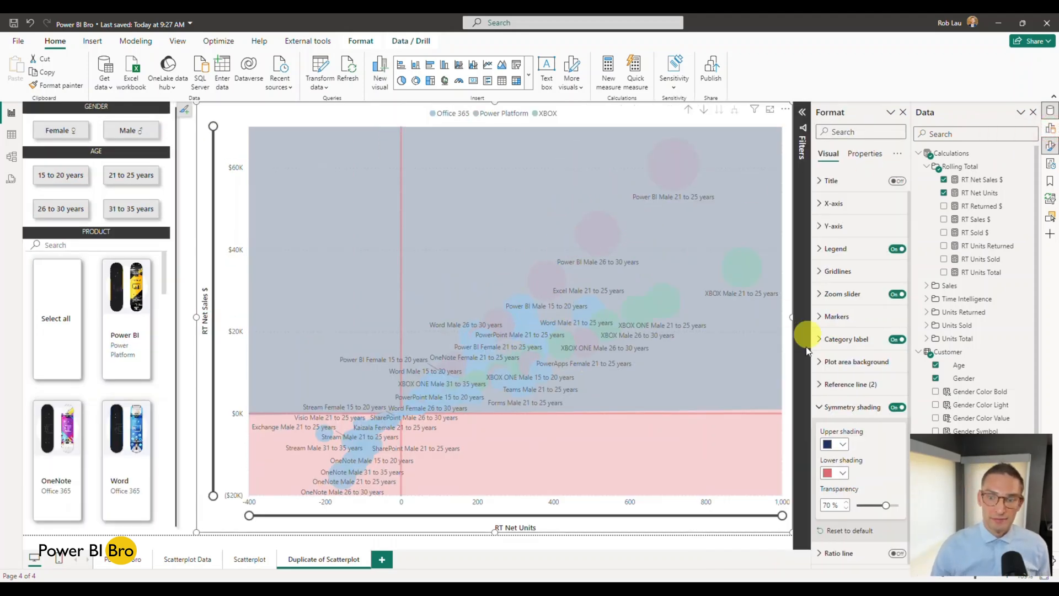
Step: Set the symmetry shading's upper color to white and its transparency to 80%
click(839, 444)
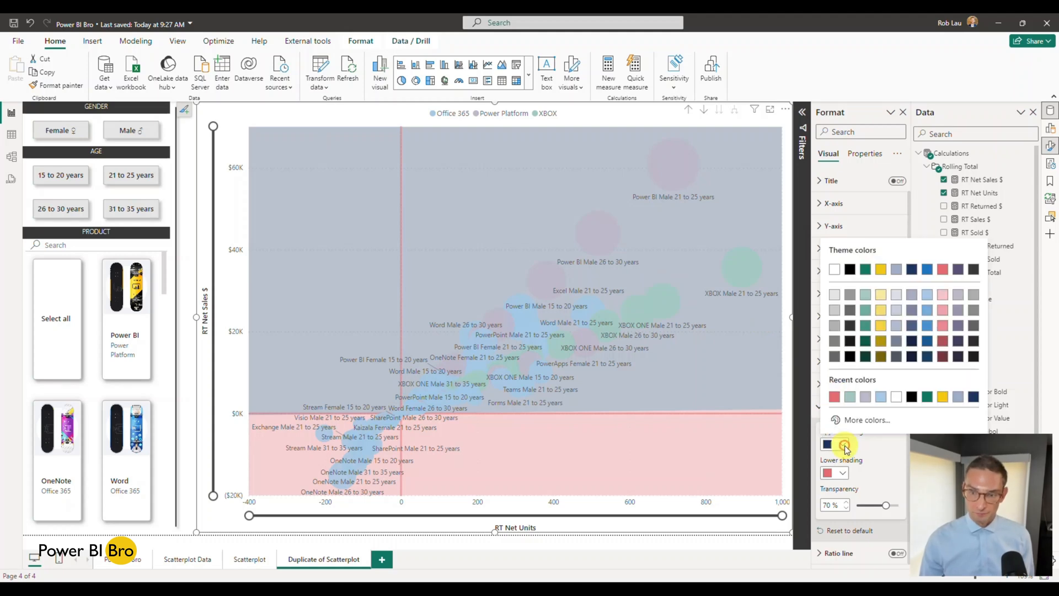
click(834, 275)
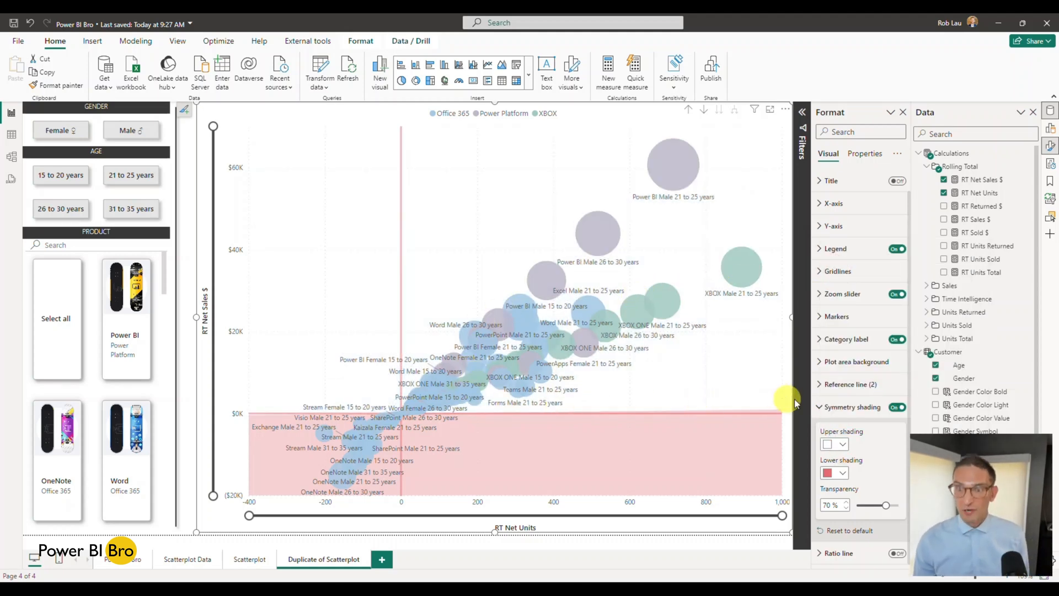
mouse_move(886, 506)
mouse_down()
mouse_move(872, 504)
mouse_move(890, 504)
mouse_up()
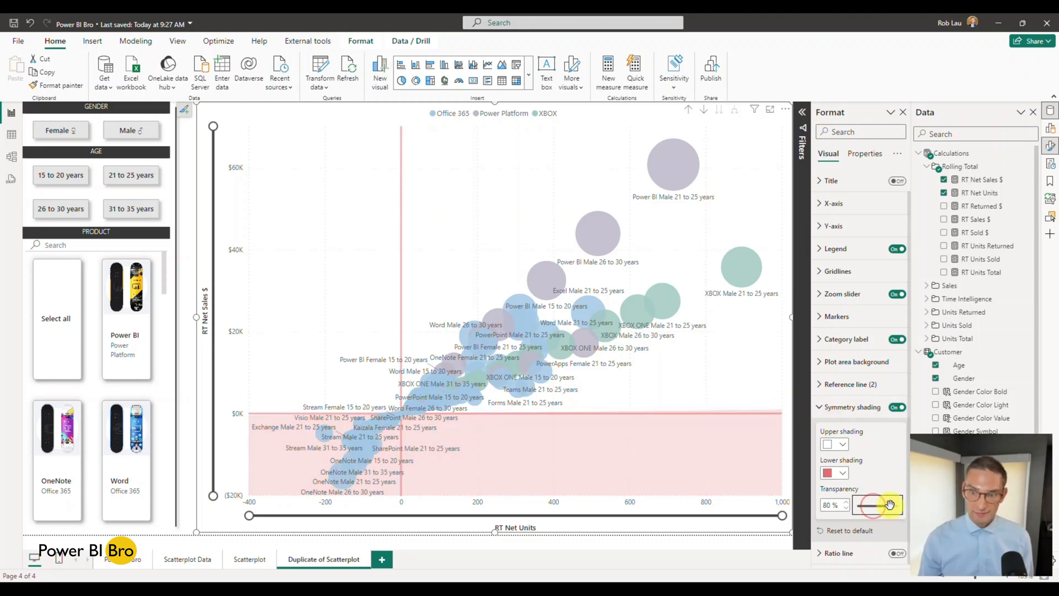
click(839, 416)
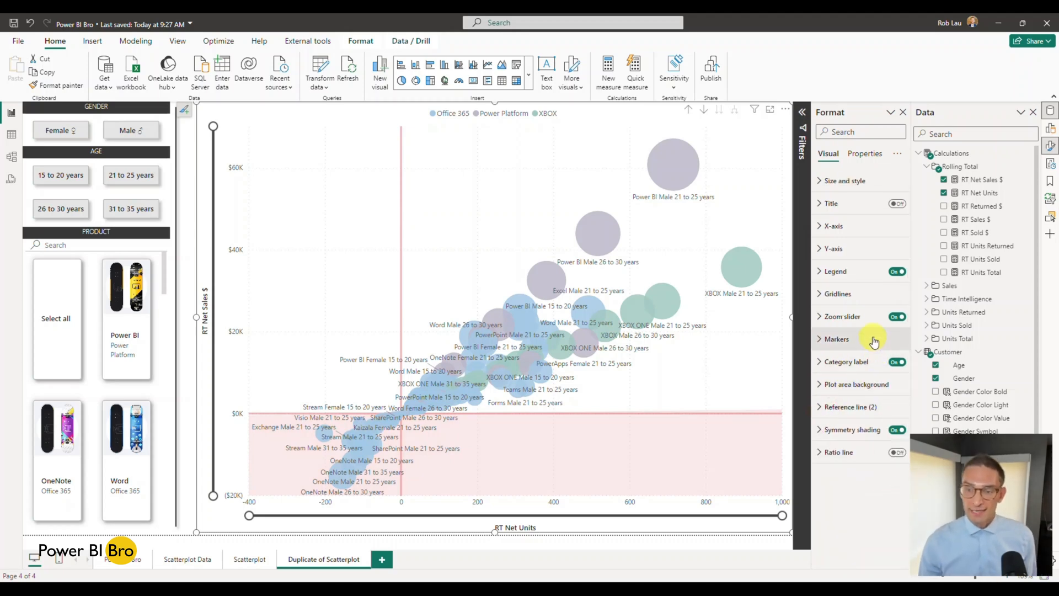
Step: Review the line and data label options of the Y-Axis Constant Line
click(821, 413)
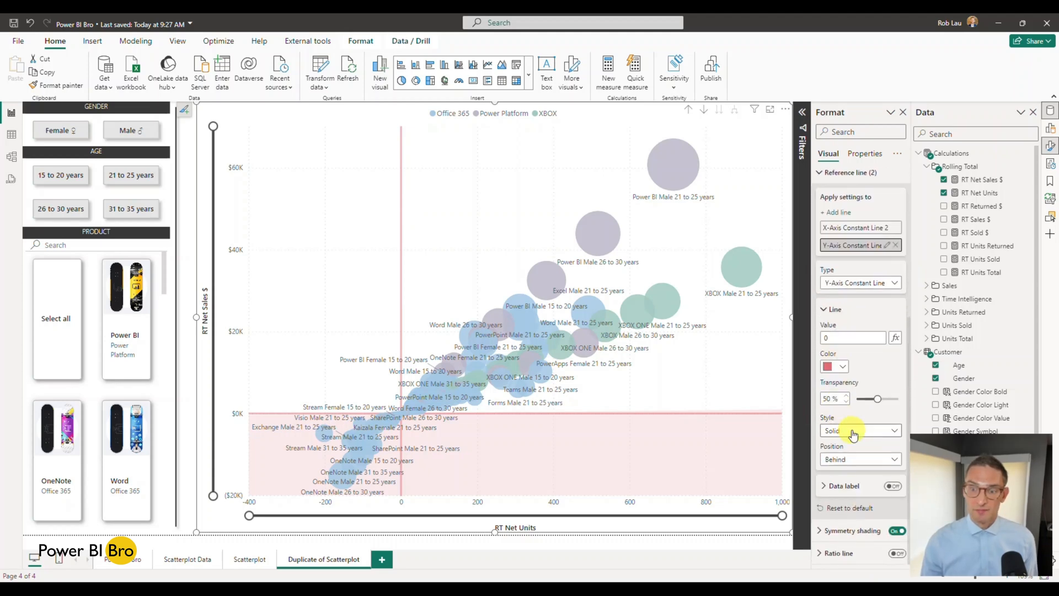
click(825, 487)
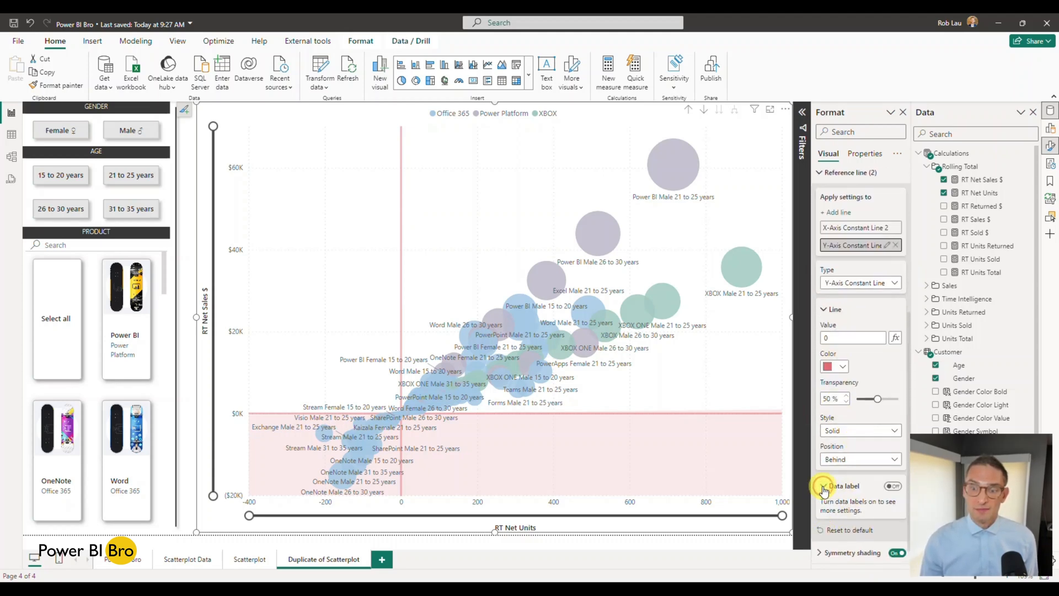
click(824, 486)
scroll(868, 378, up, 2)
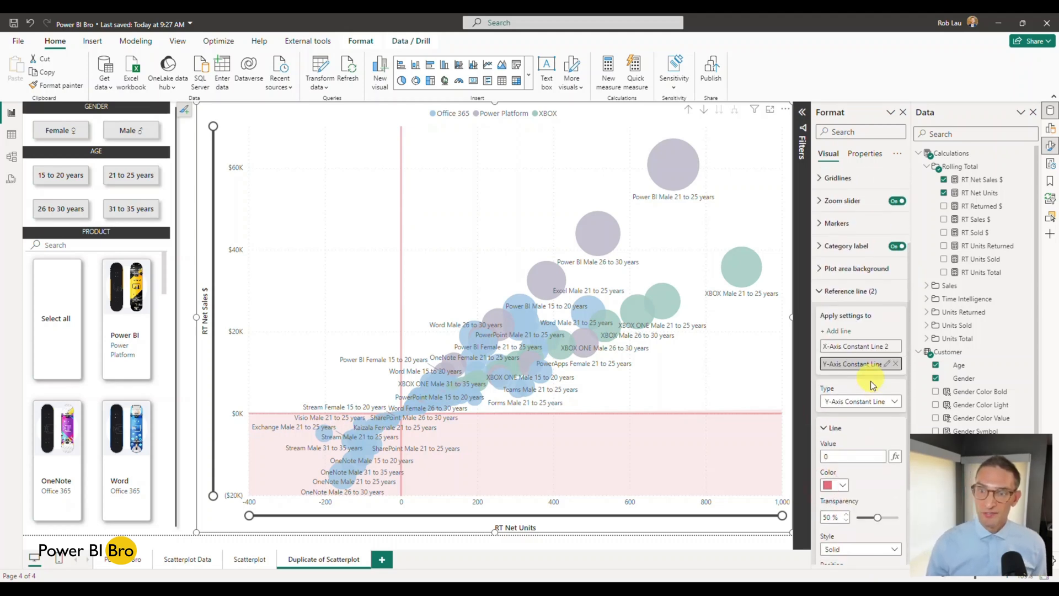
Step: Add a third reference line with the type Percentile line
click(836, 332)
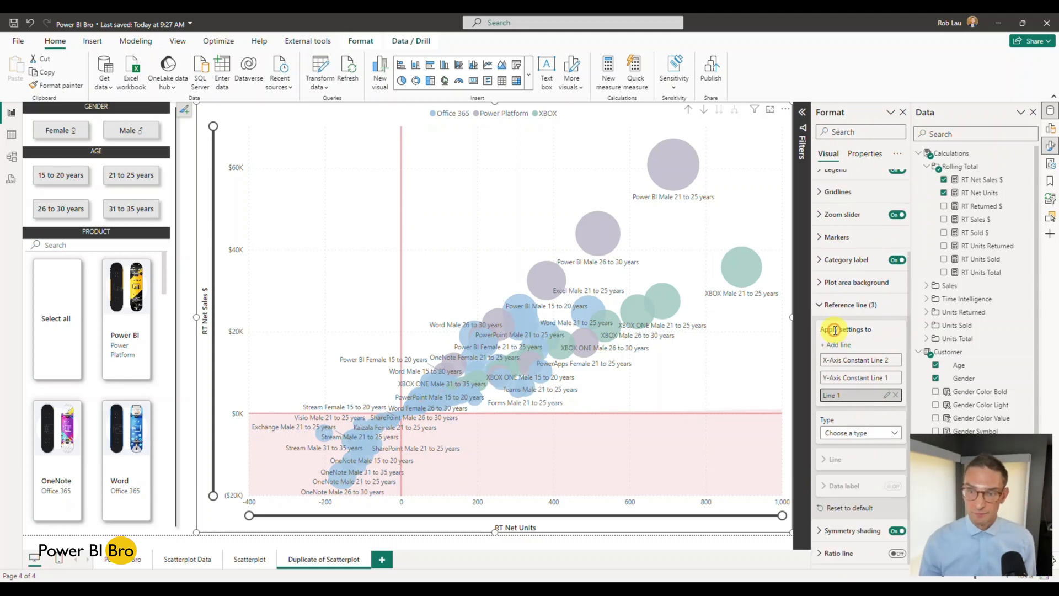
click(866, 433)
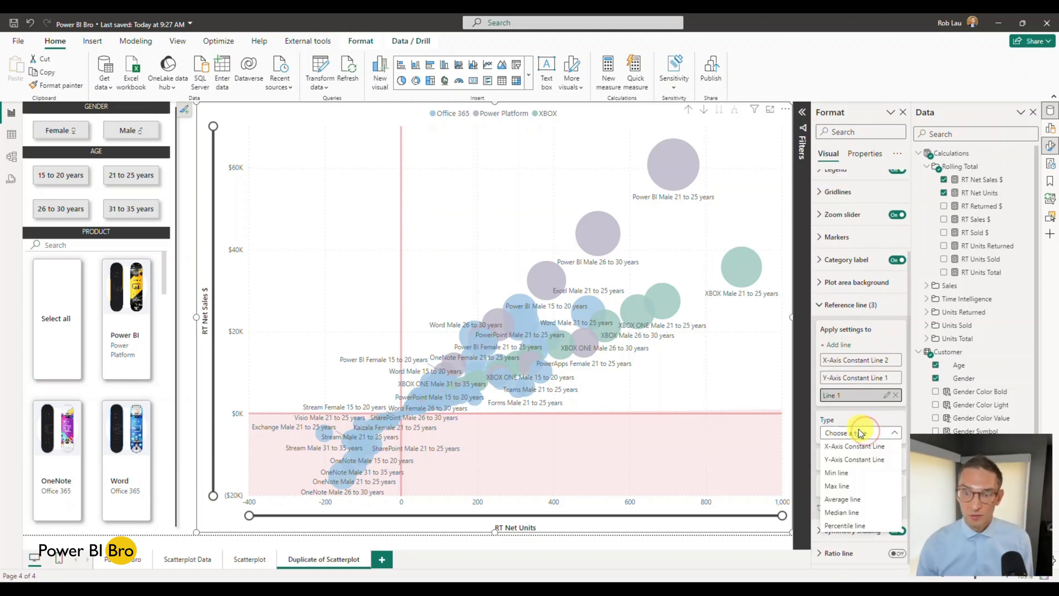
click(844, 524)
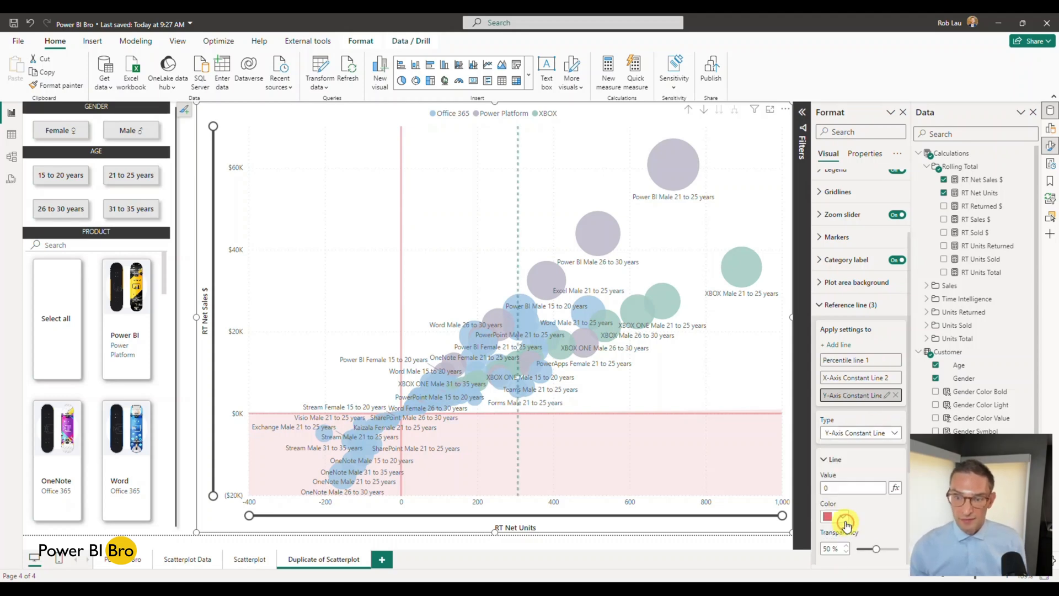
scroll(855, 409, down, 3)
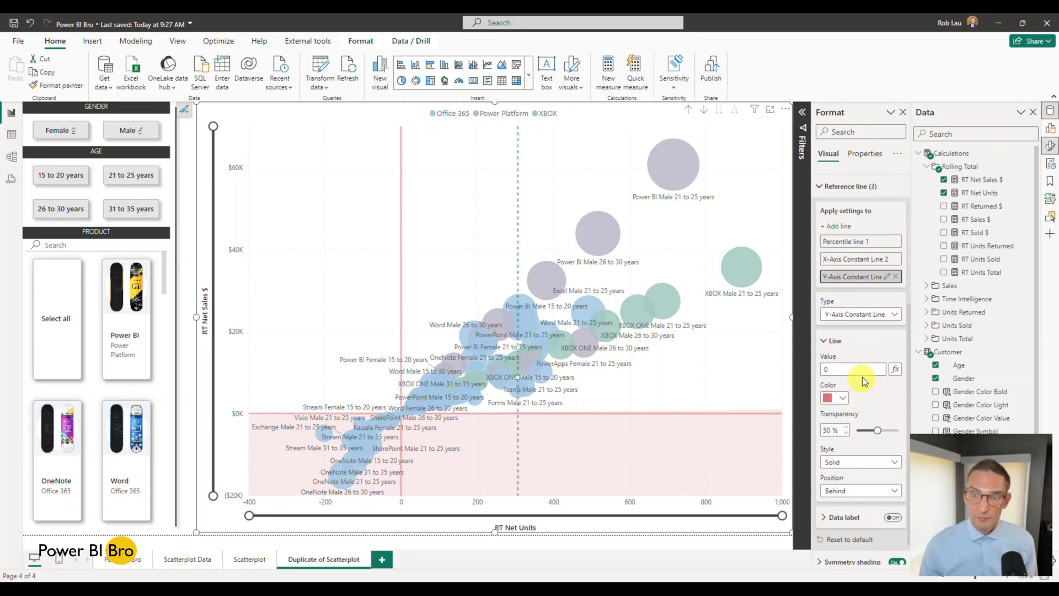
Step: Try RT Net Sales $ as the percentile line's series, and delete that reference line
click(869, 319)
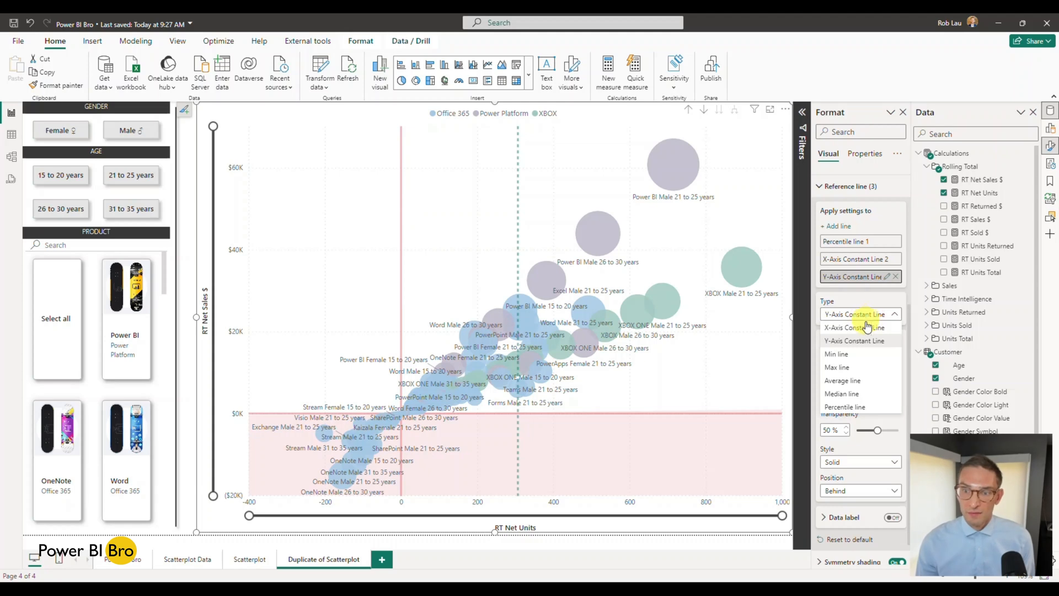
click(880, 241)
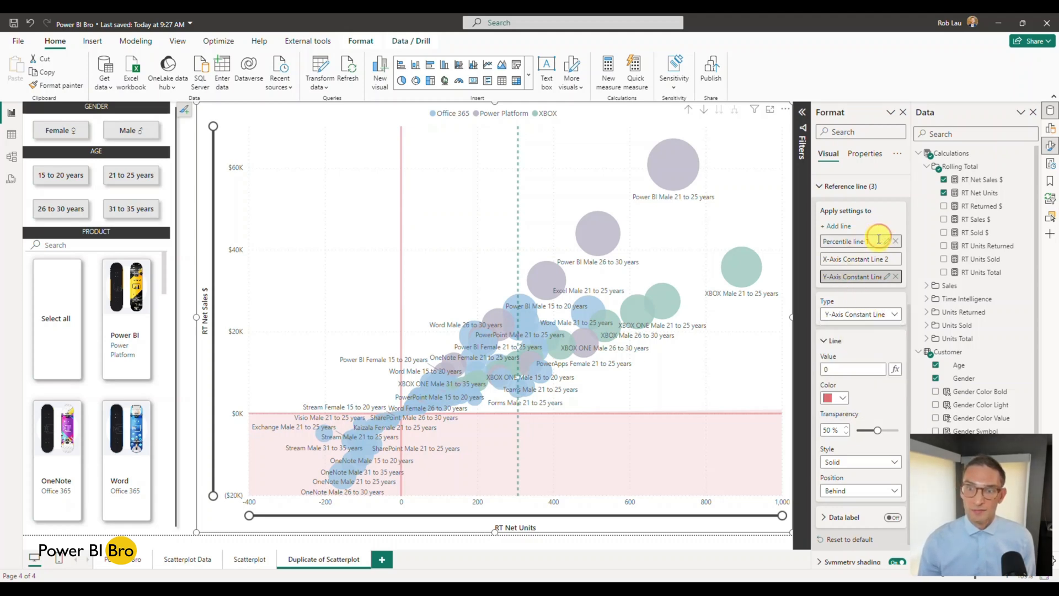
click(870, 240)
click(868, 370)
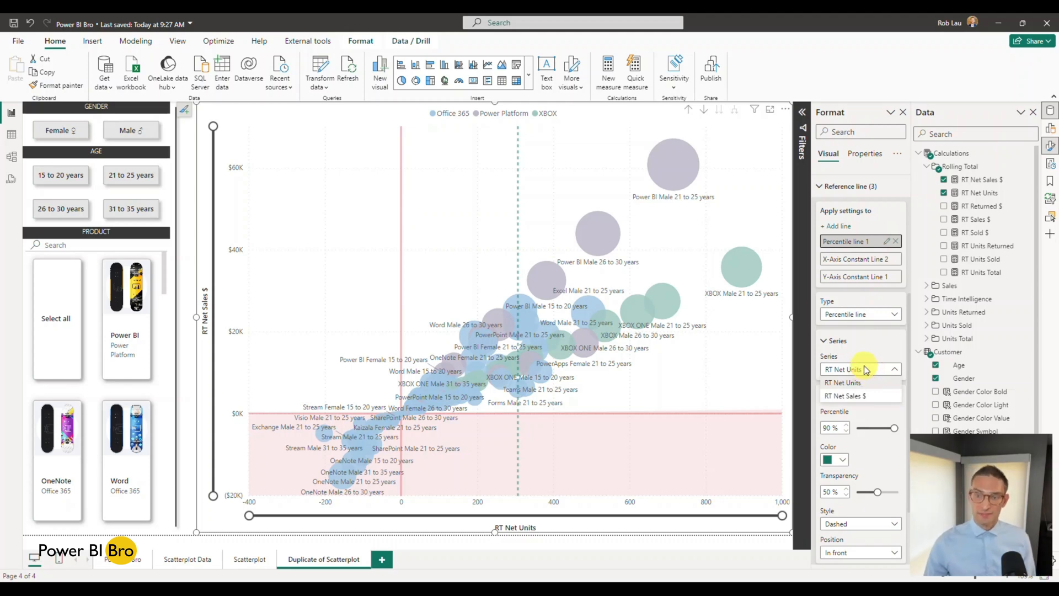
click(849, 396)
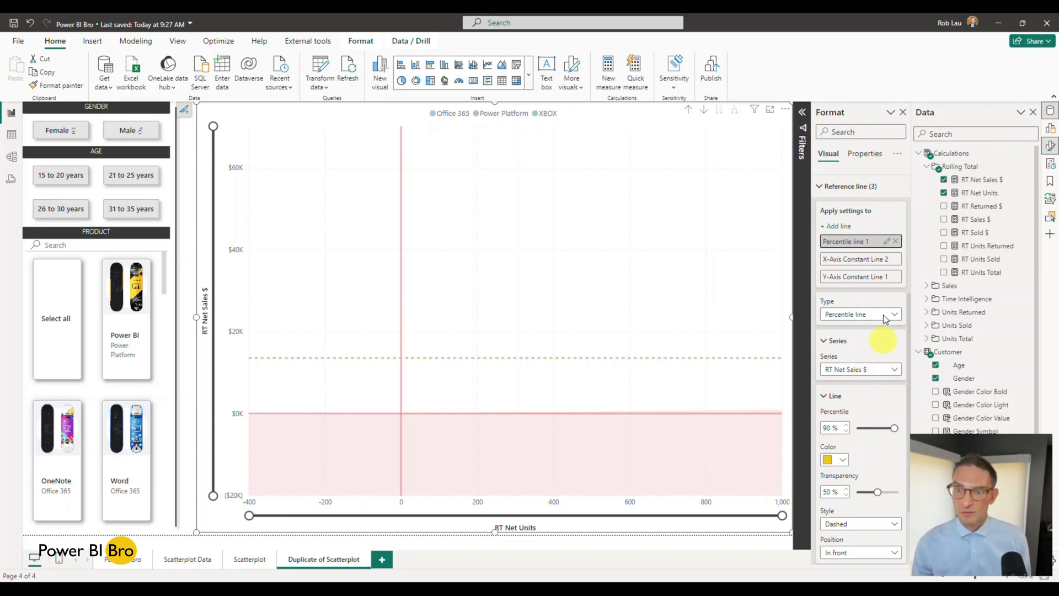
click(898, 242)
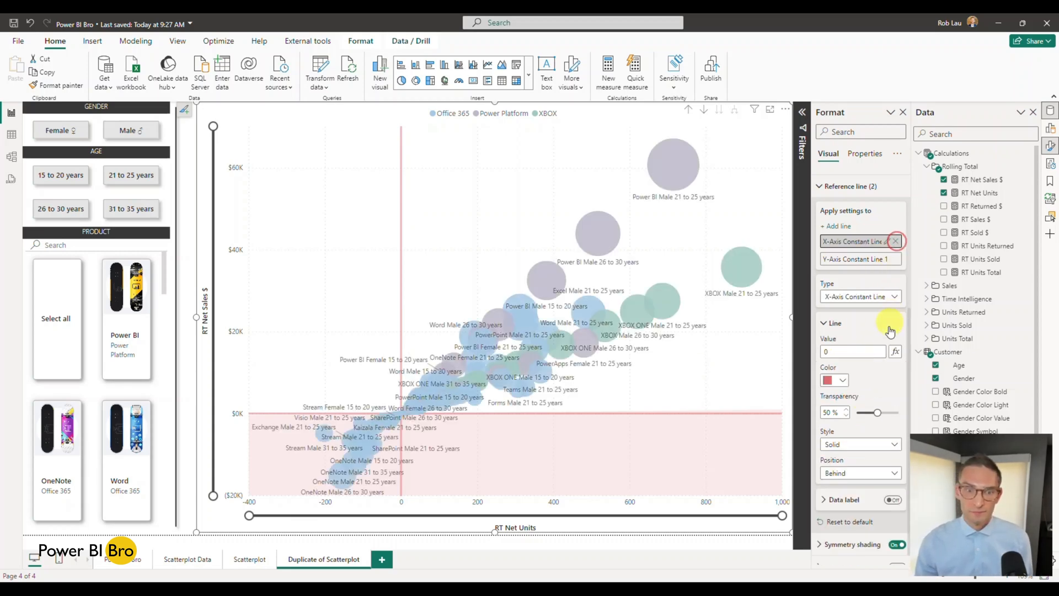
Step: Add a new Percentile line to the scatterplot's reference lines again
click(845, 226)
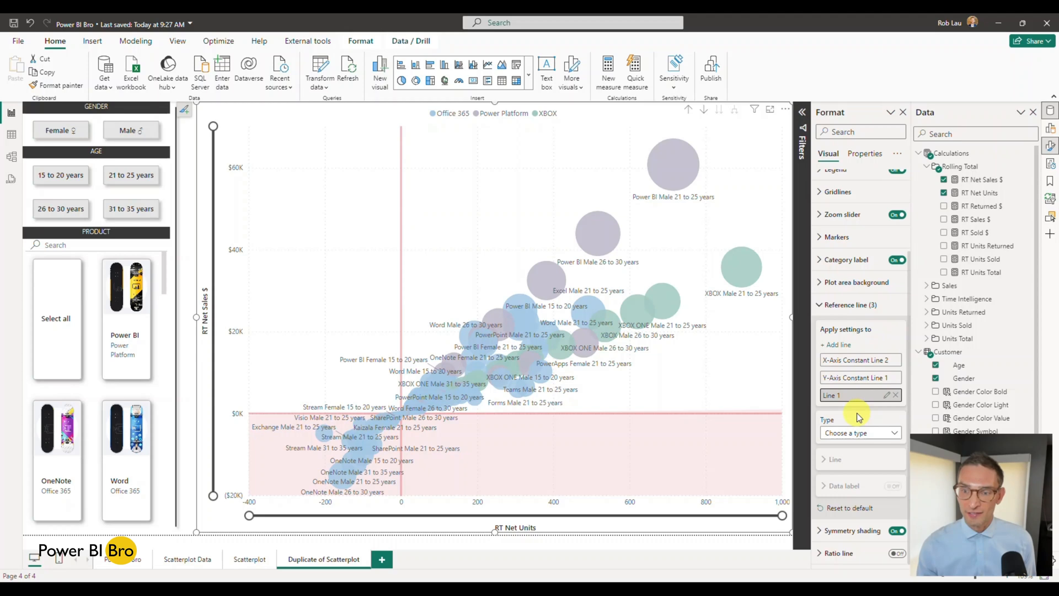
click(858, 435)
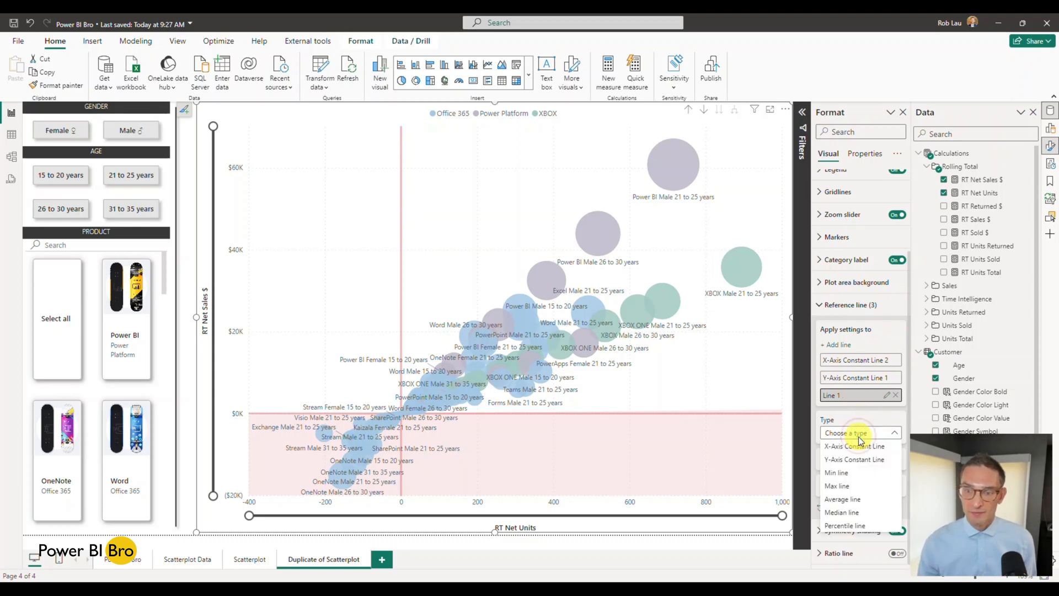
click(848, 526)
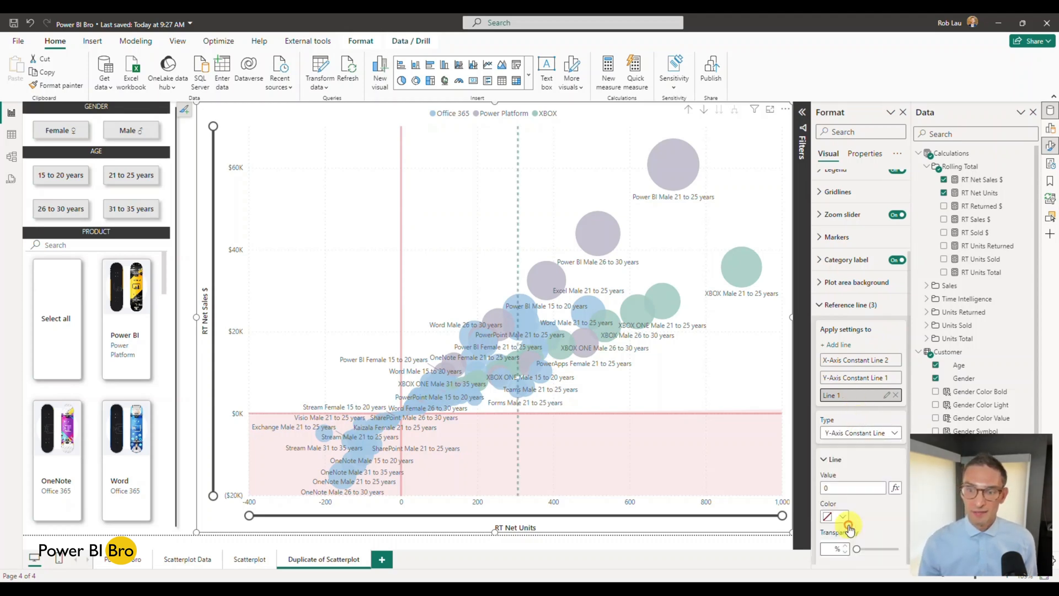
scroll(858, 464, down, 2)
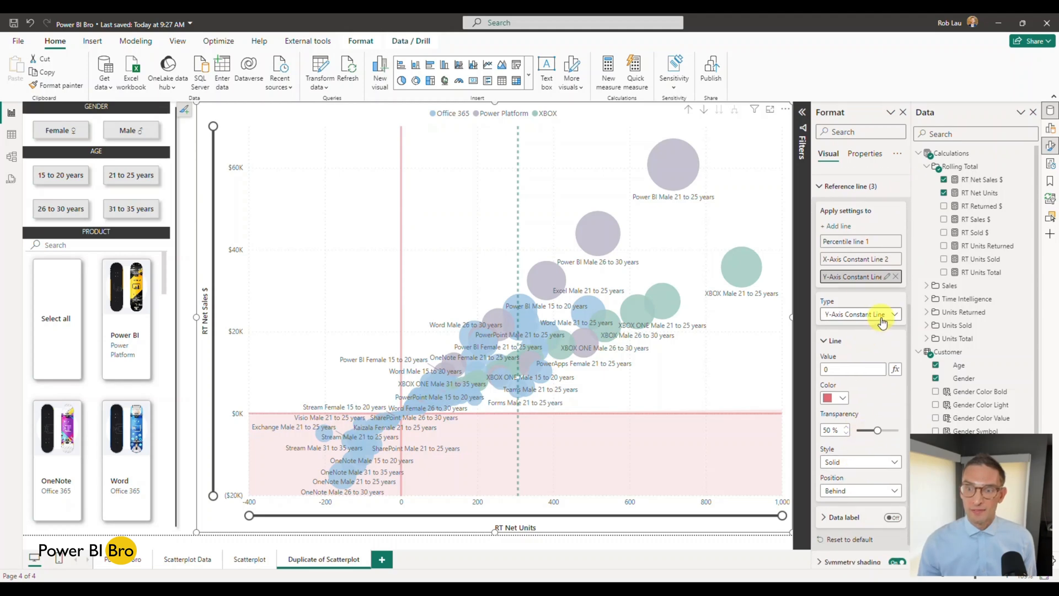
Step: Turn on the data label of the percentile reference line and set its style to Both
click(875, 240)
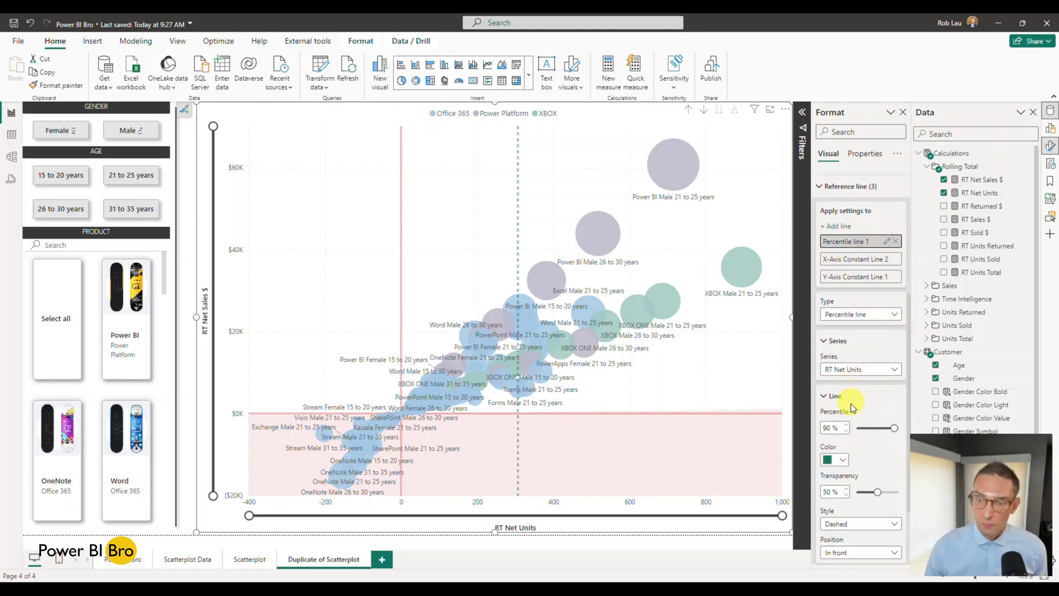
scroll(853, 414, down, 3)
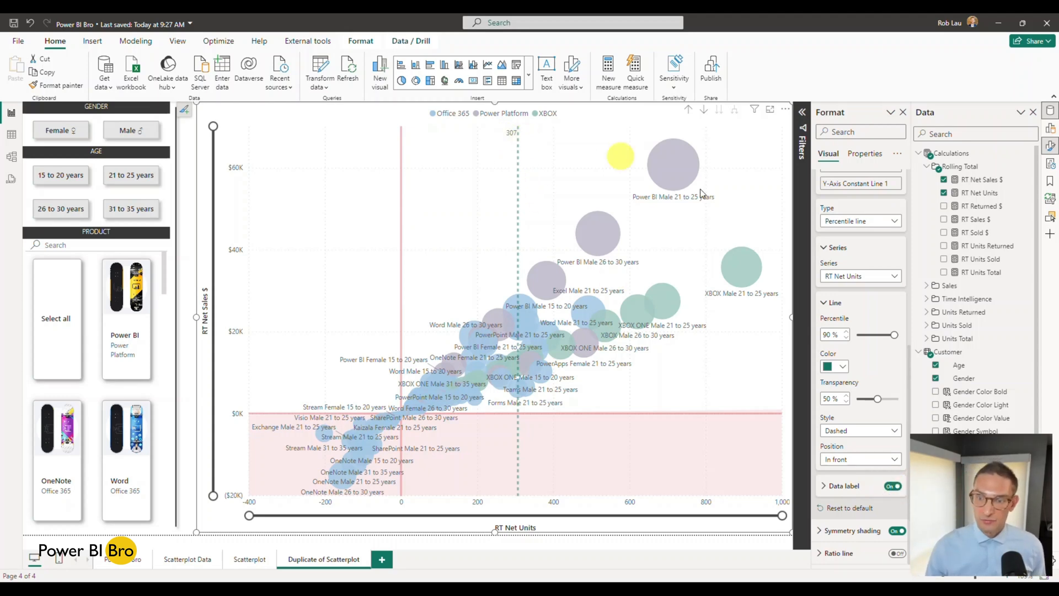
click(826, 485)
scroll(842, 421, down, 3)
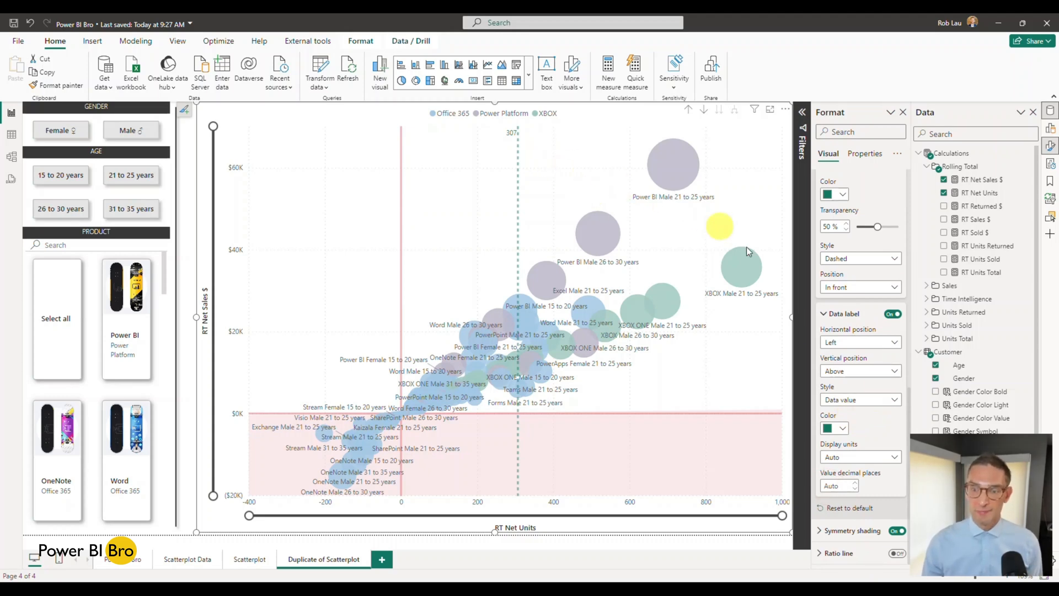
click(879, 407)
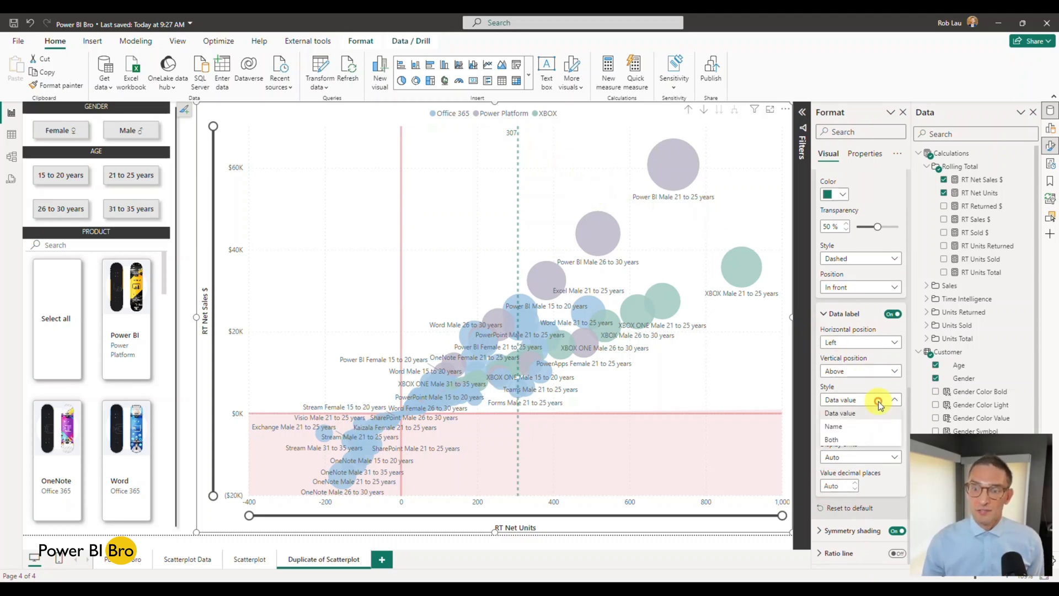
click(851, 439)
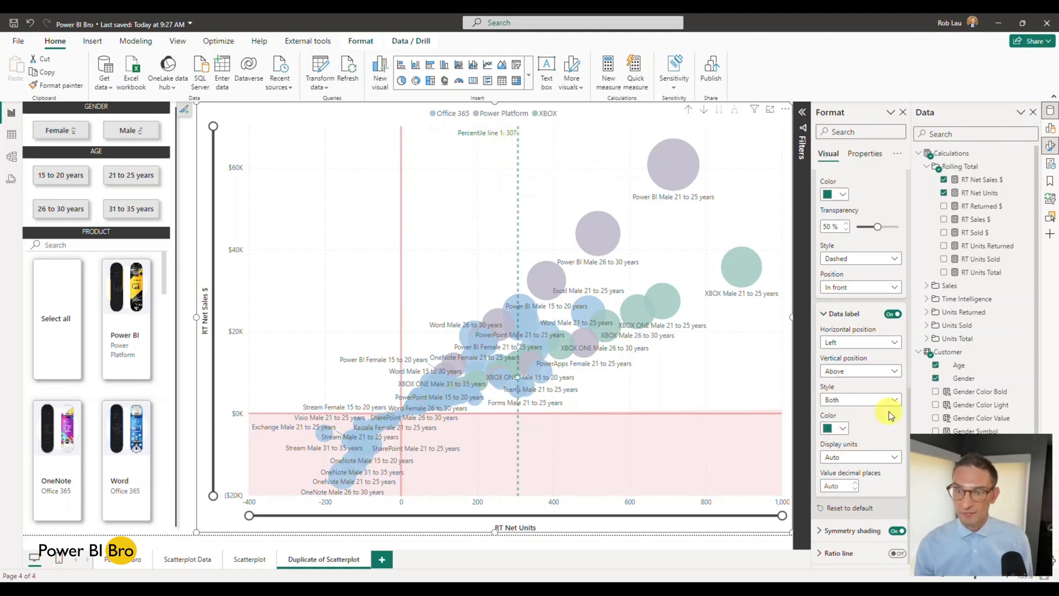
Step: Set the display units of the percentile line's data label to None
scroll(889, 388, up, 3)
scroll(885, 378, down, 3)
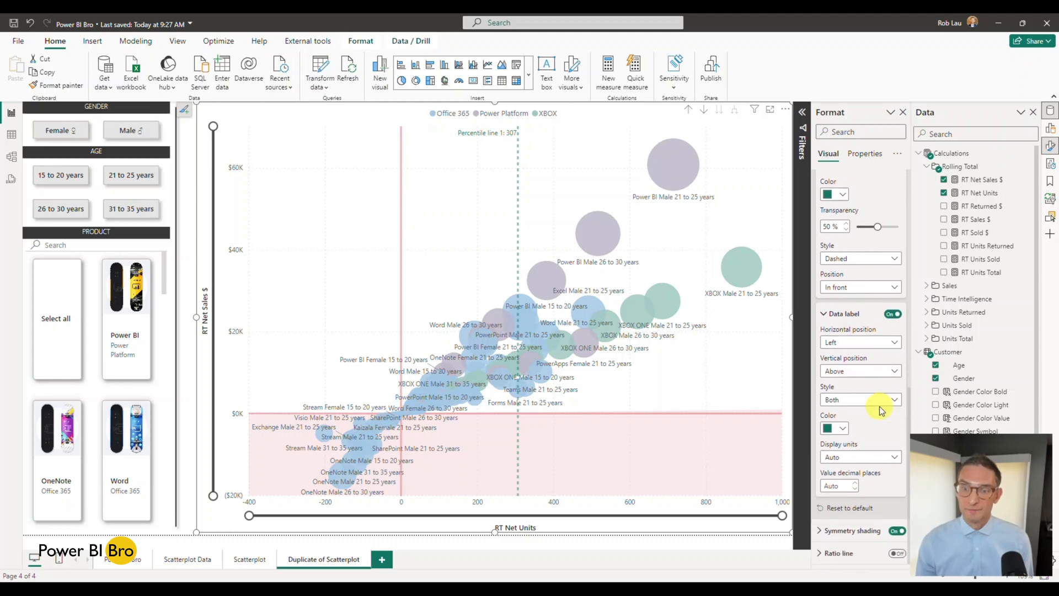
click(870, 456)
click(850, 485)
scroll(877, 378, up, 2)
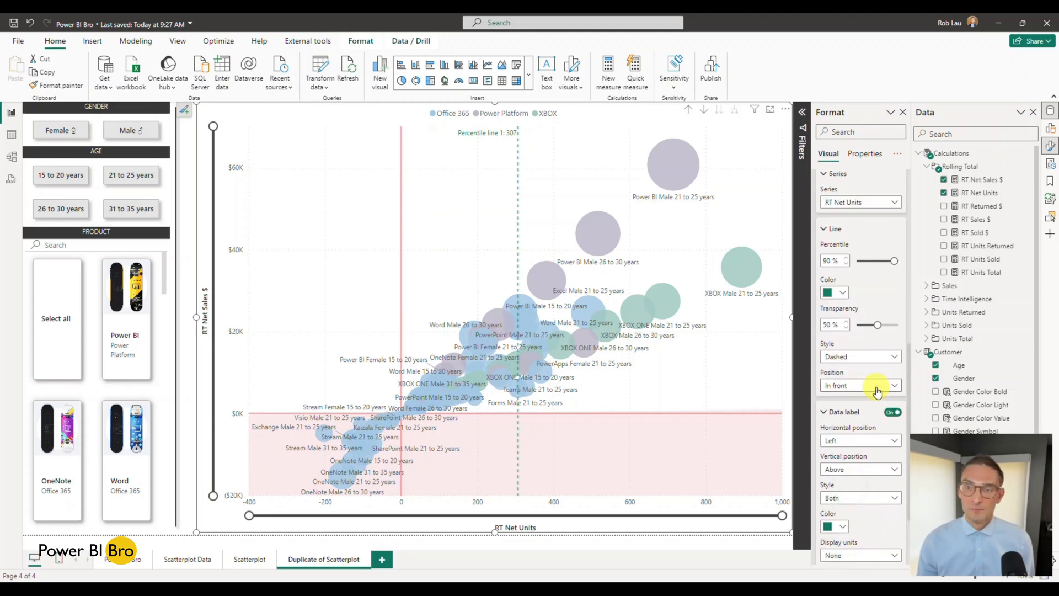
Step: Try a percentile of 64 % for the percentile line
drag(894, 282, 883, 282)
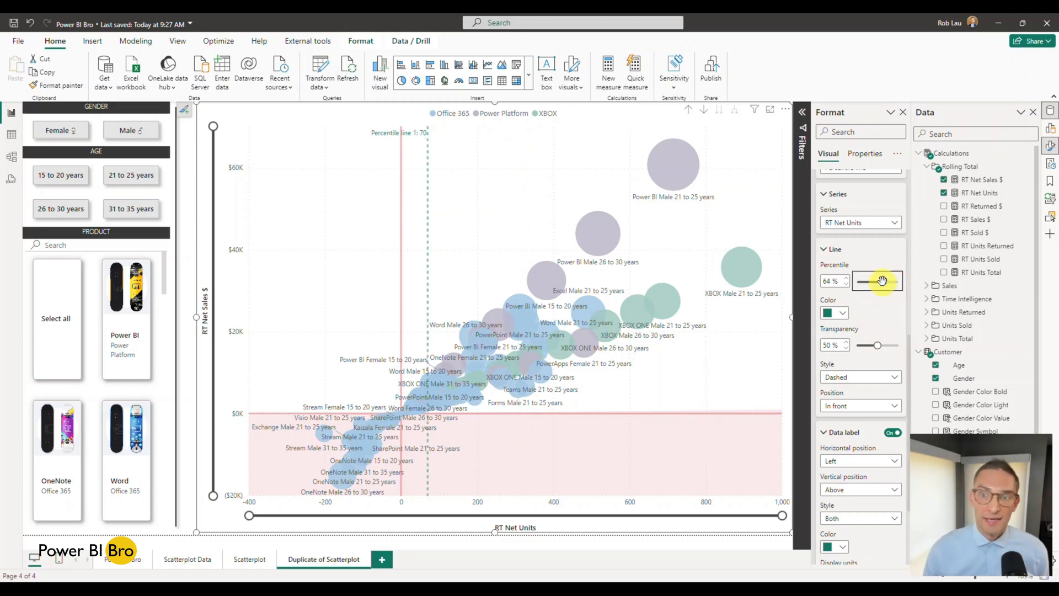
scroll(877, 267, up, 1)
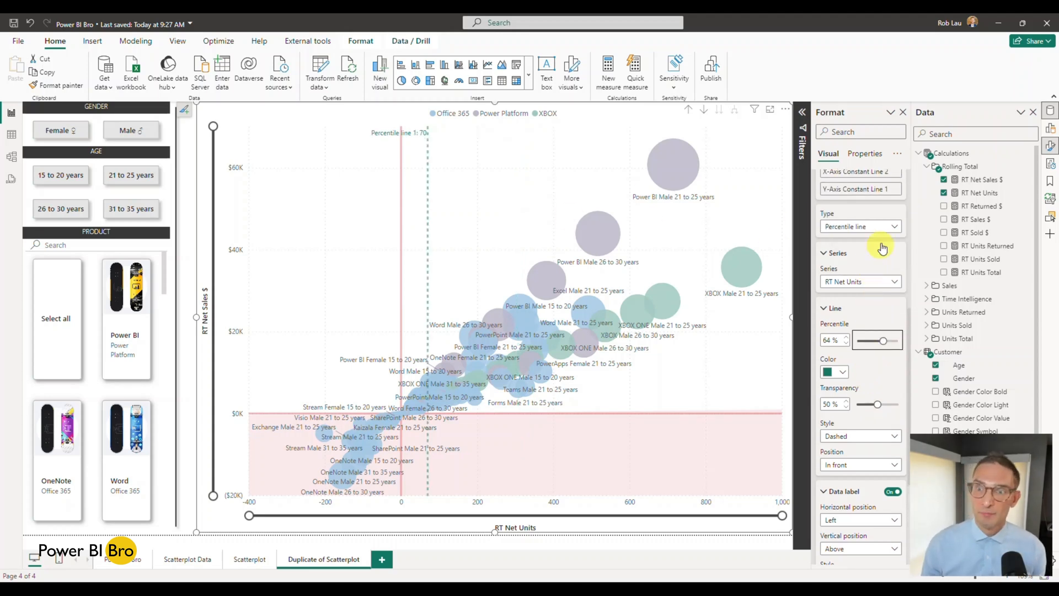
scroll(877, 226, up, 1)
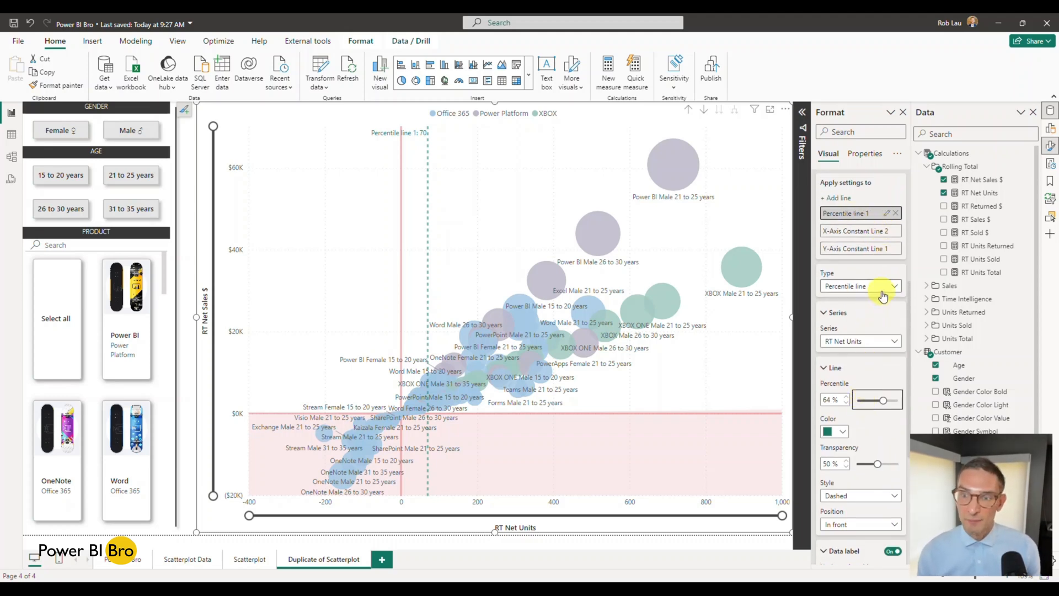
Step: Try RT Net Sales $ as the percentile line's series, and switch it back to RT Net Units
click(878, 341)
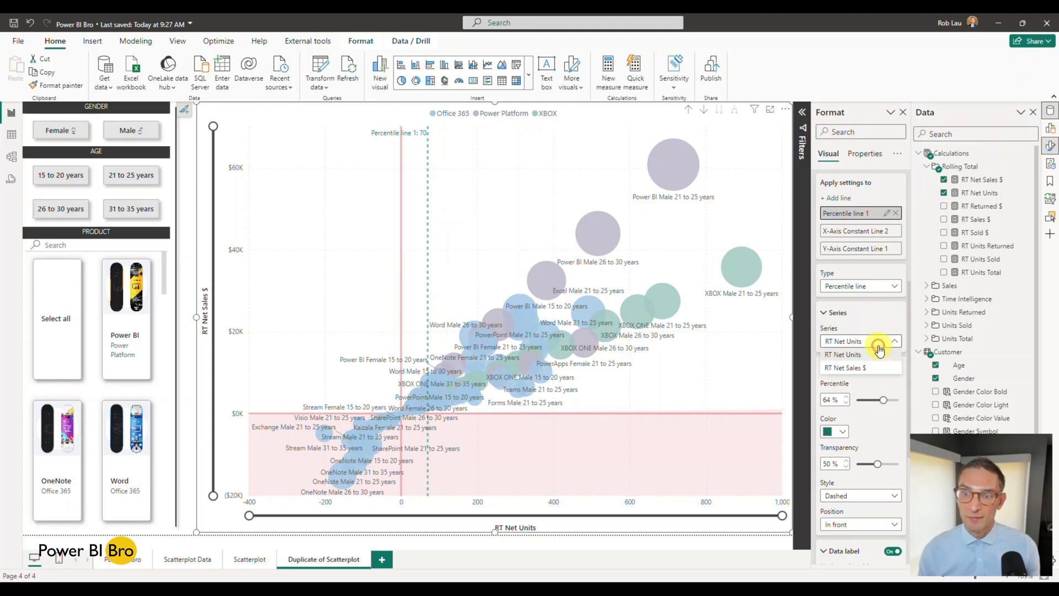
click(861, 368)
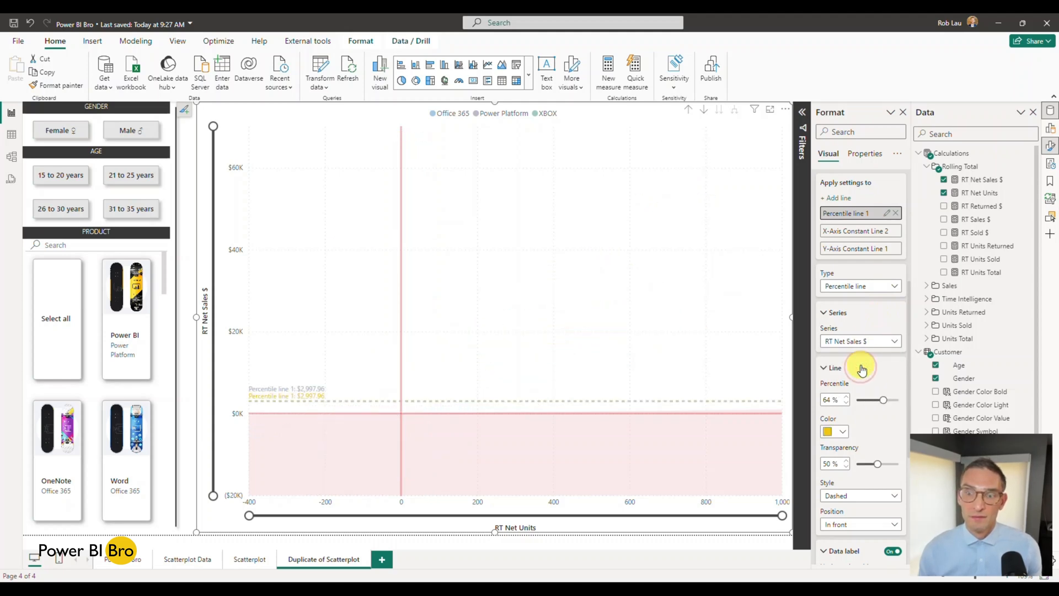
click(870, 341)
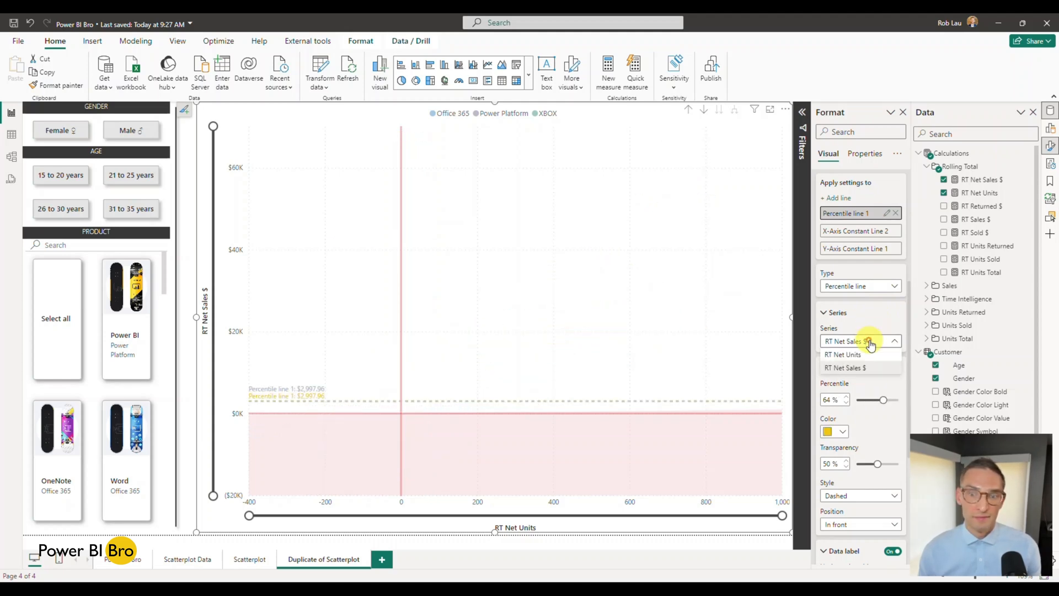
click(860, 356)
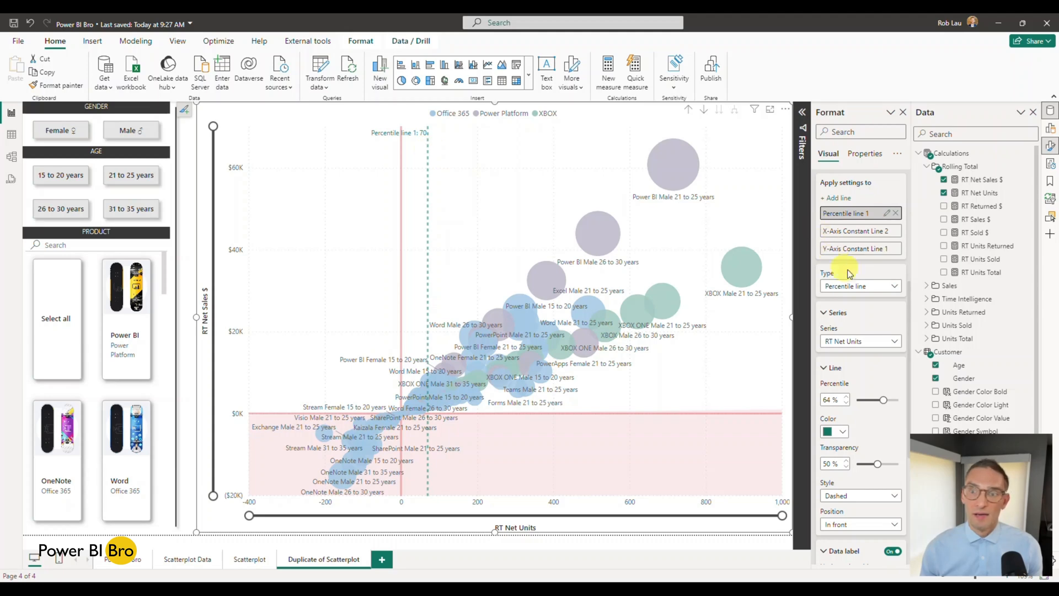
Step: Set the percentile of the RT Net Units percentile line to 95 %
drag(883, 399, 890, 400)
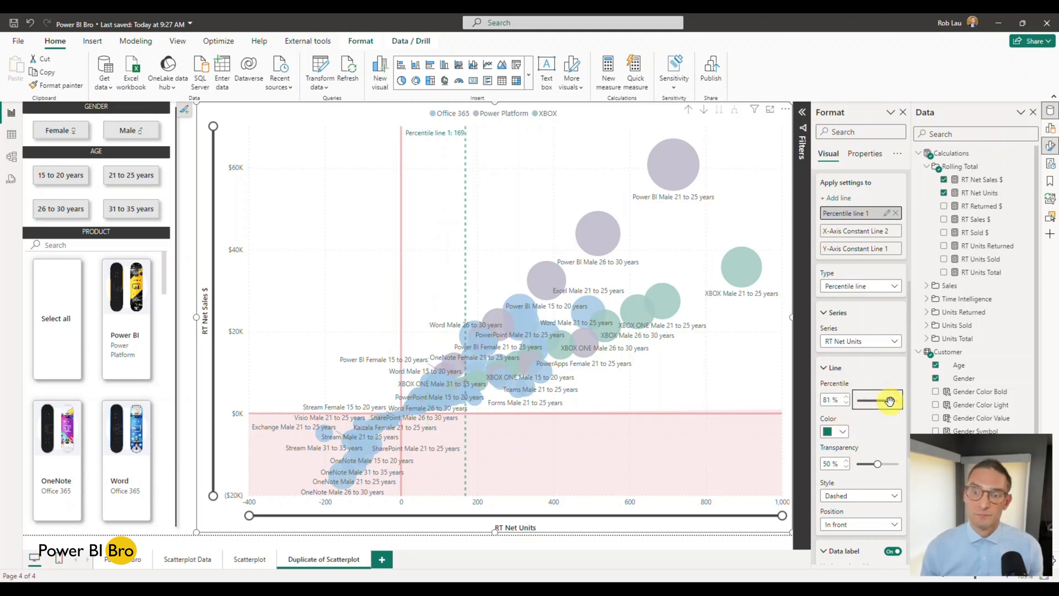
click(846, 398)
click(847, 398)
click(847, 398)
click(846, 398)
click(847, 398)
click(847, 399)
click(847, 398)
click(847, 398)
click(846, 399)
click(847, 398)
click(846, 398)
click(846, 398)
click(847, 399)
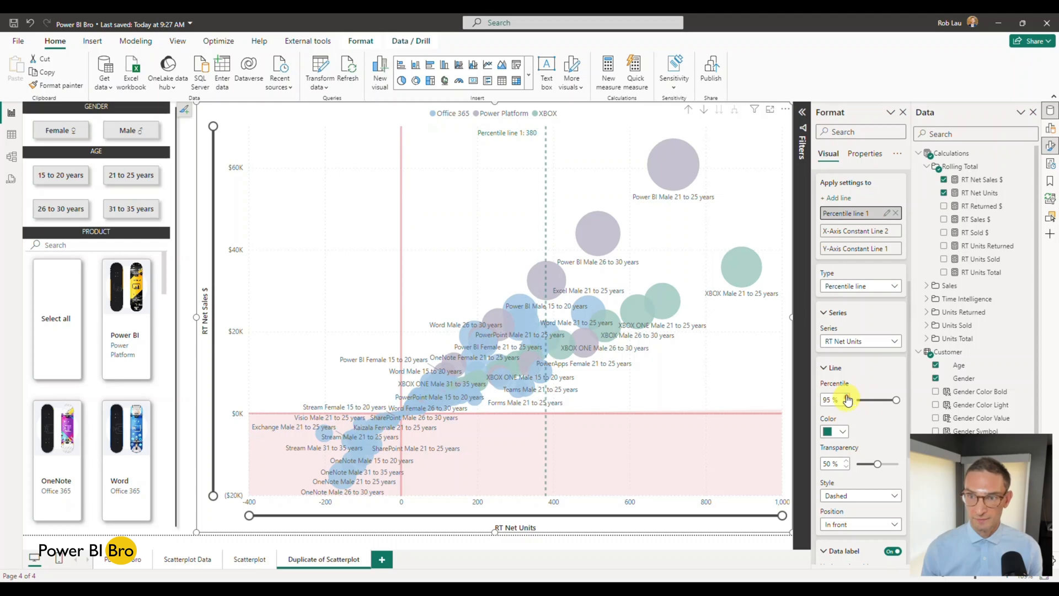
Step: Rename the percentile reference line as 95th Percentile
double_click(853, 212)
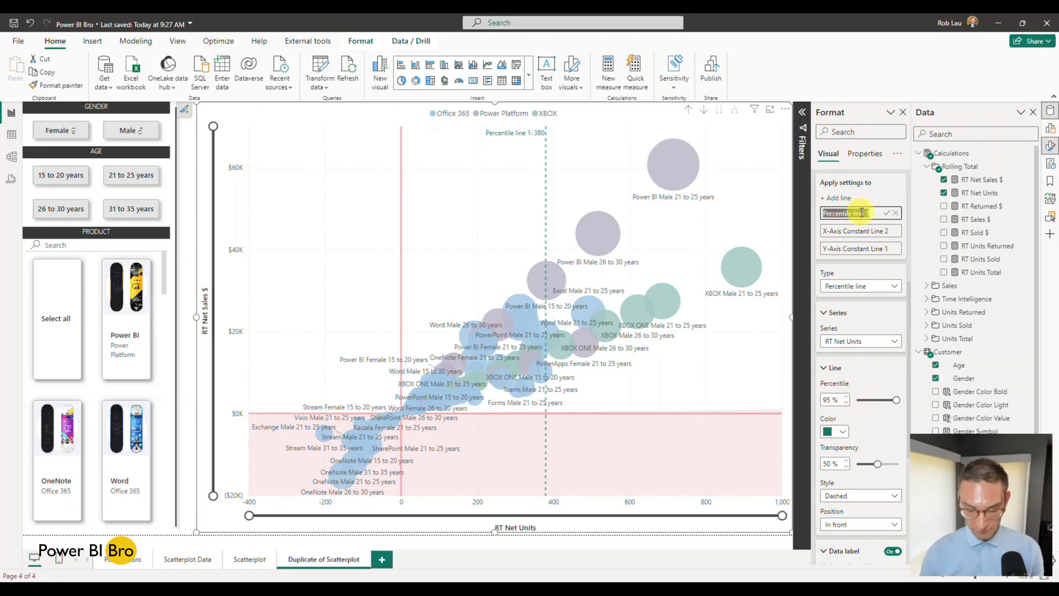
text(95th)
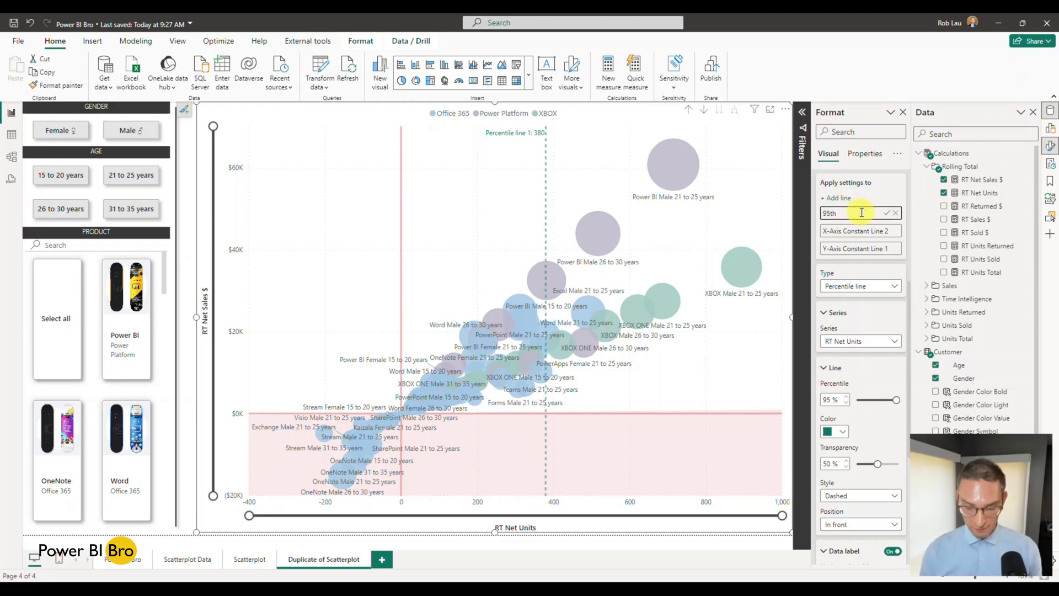
text( Percentile)
key(Return)
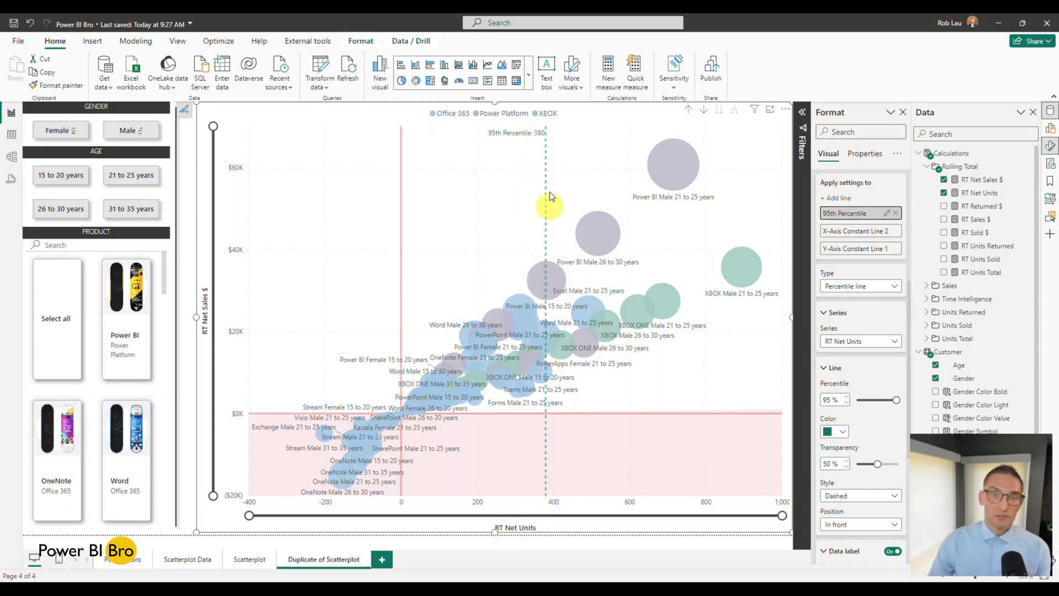
mouse_move(537, 286)
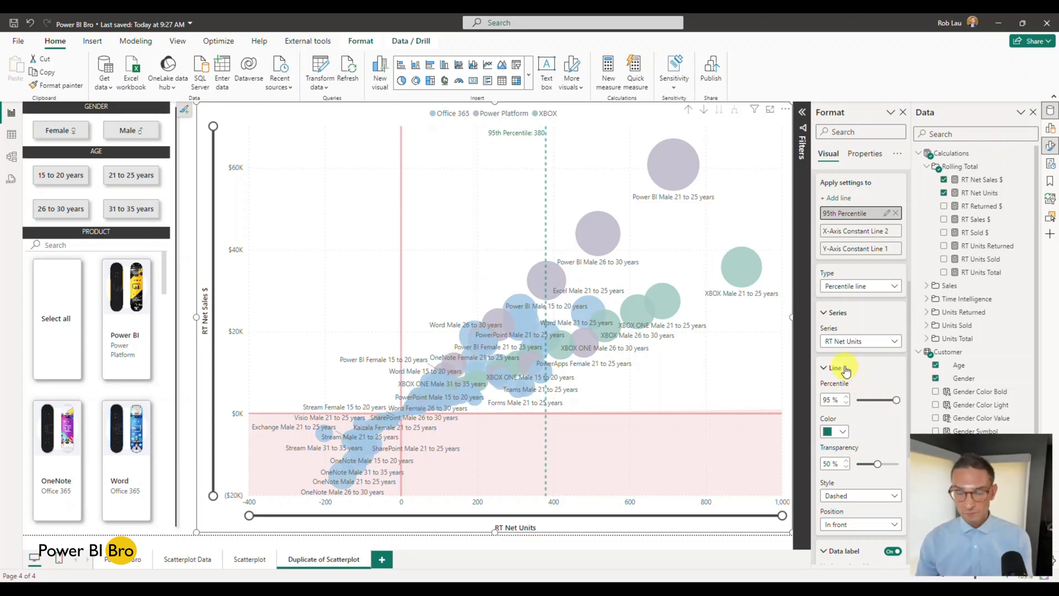
Step: Open the scatterplot's Markers settings and compare the bubble styling with the one on the Scatterplot page
scroll(859, 300, up, 3)
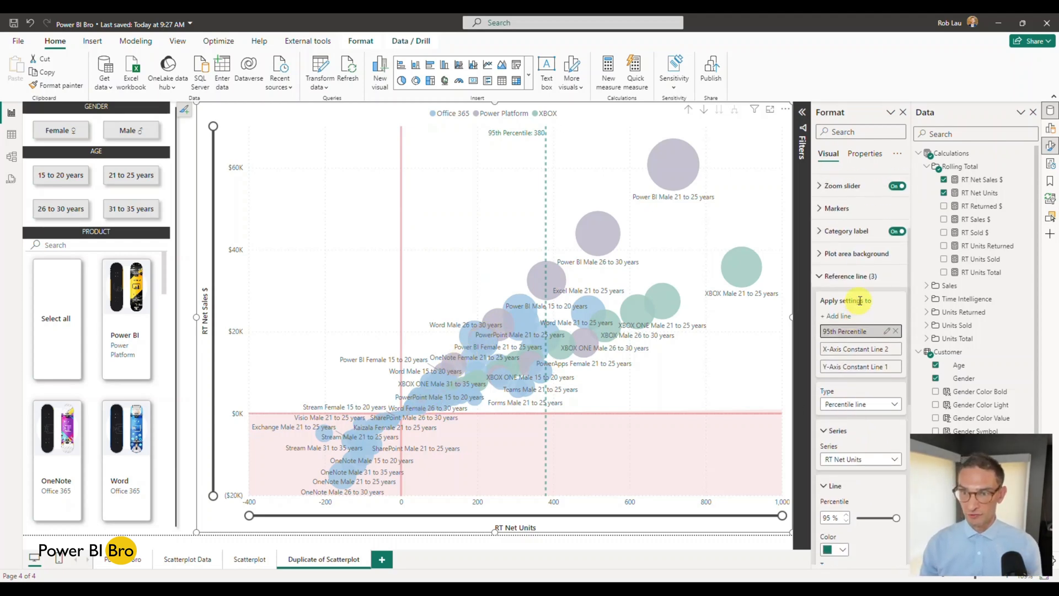
click(823, 275)
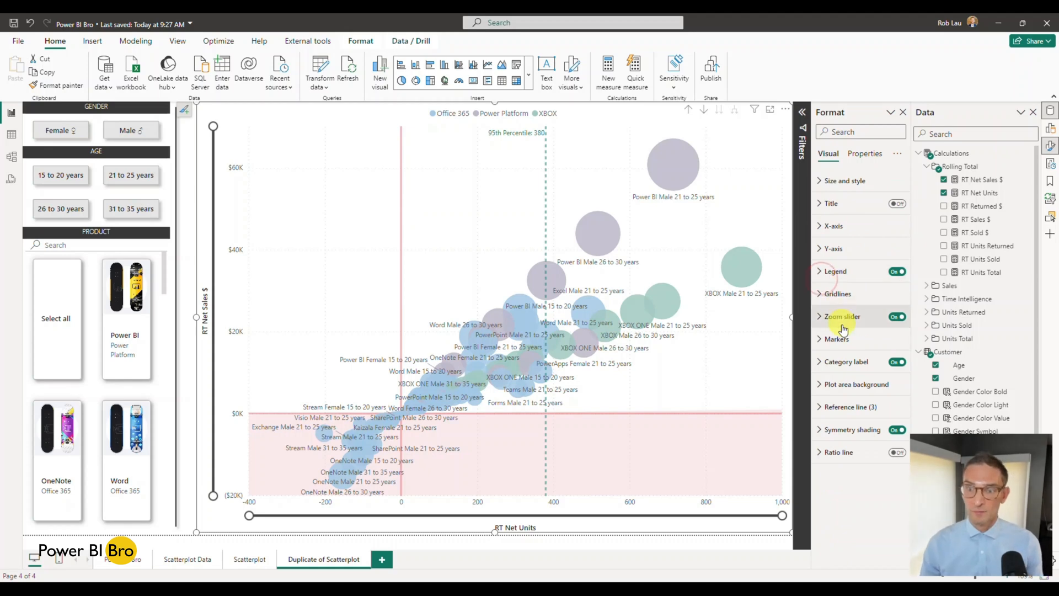
click(836, 342)
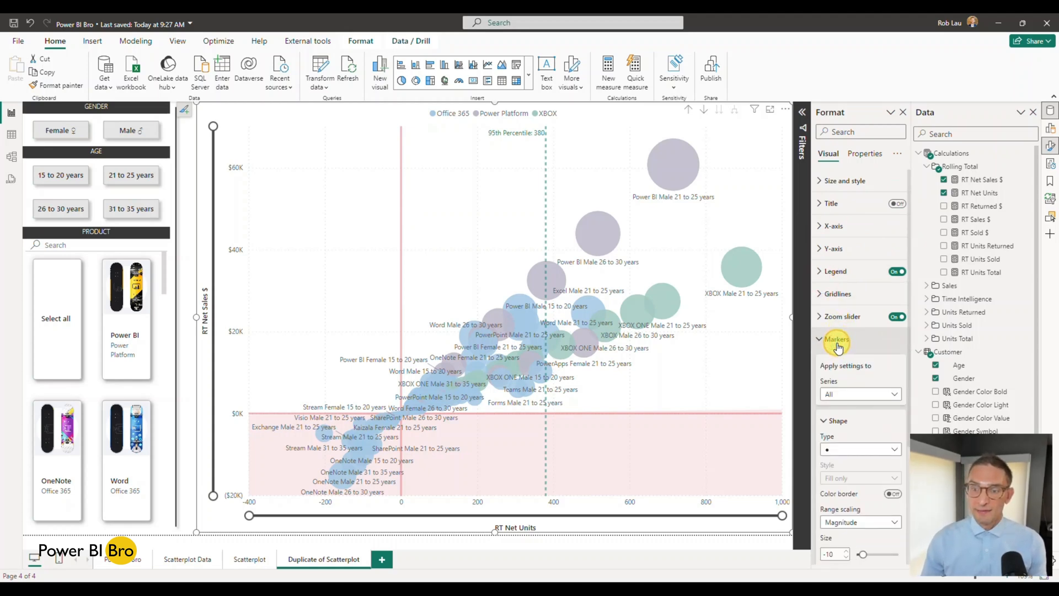
scroll(855, 375, down, 1)
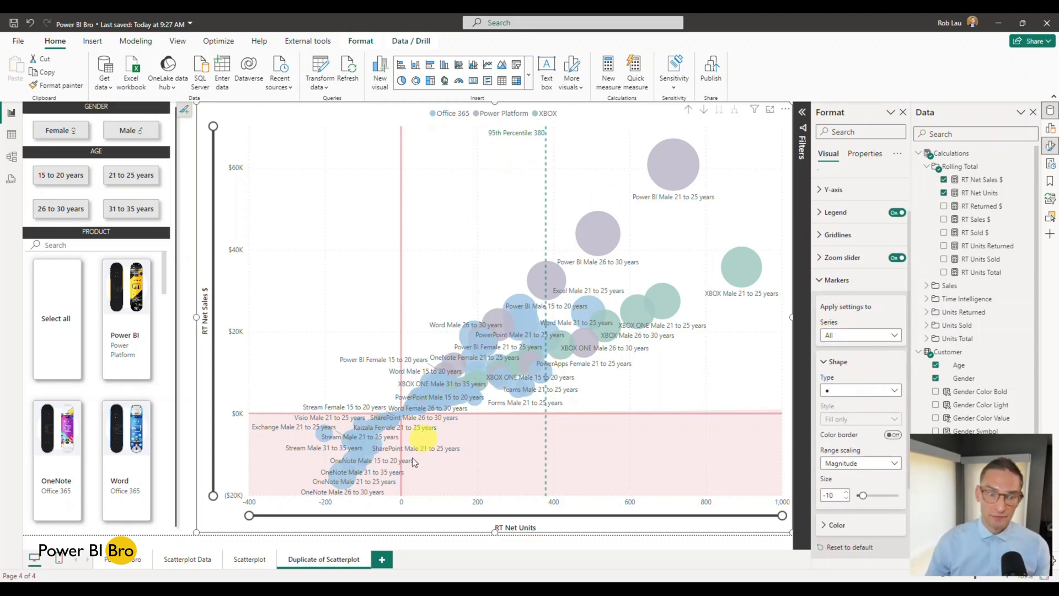
click(250, 559)
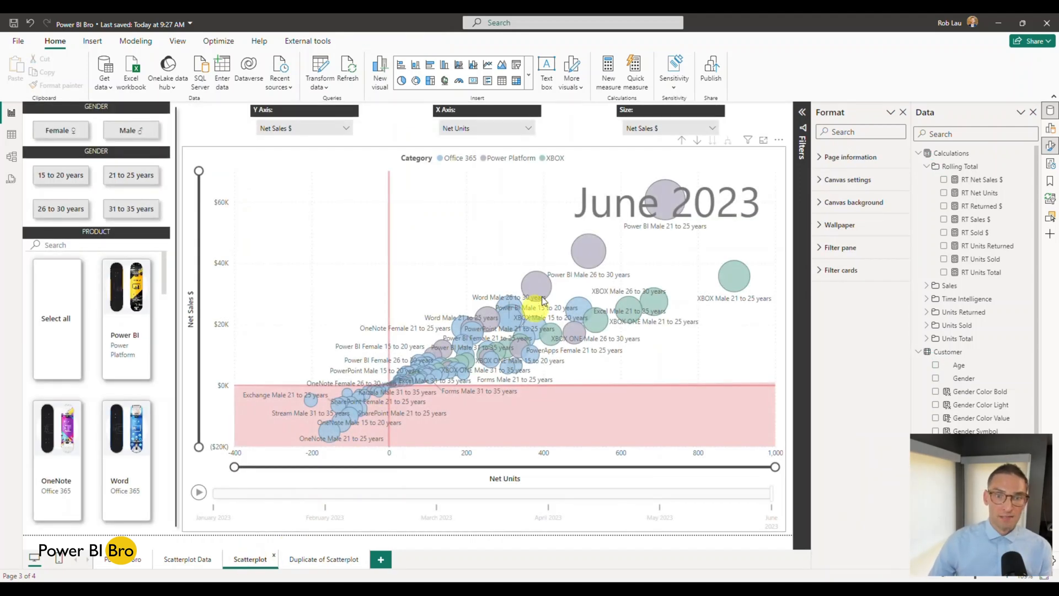
click(308, 559)
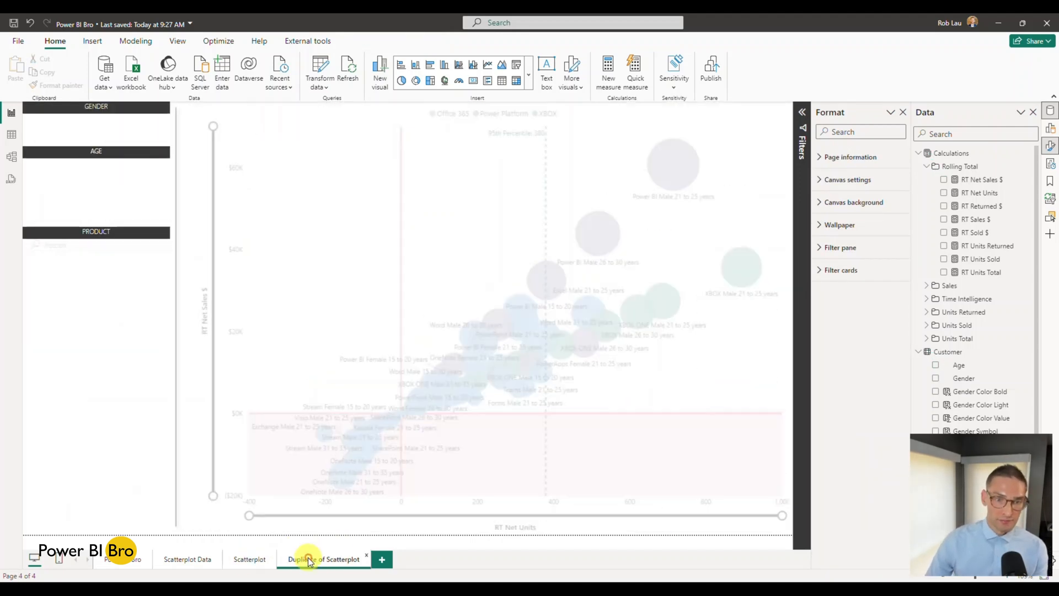
Step: Turn on the color border for all marker series of the scatterplot on the Duplicate of Scatterplot page
click(697, 231)
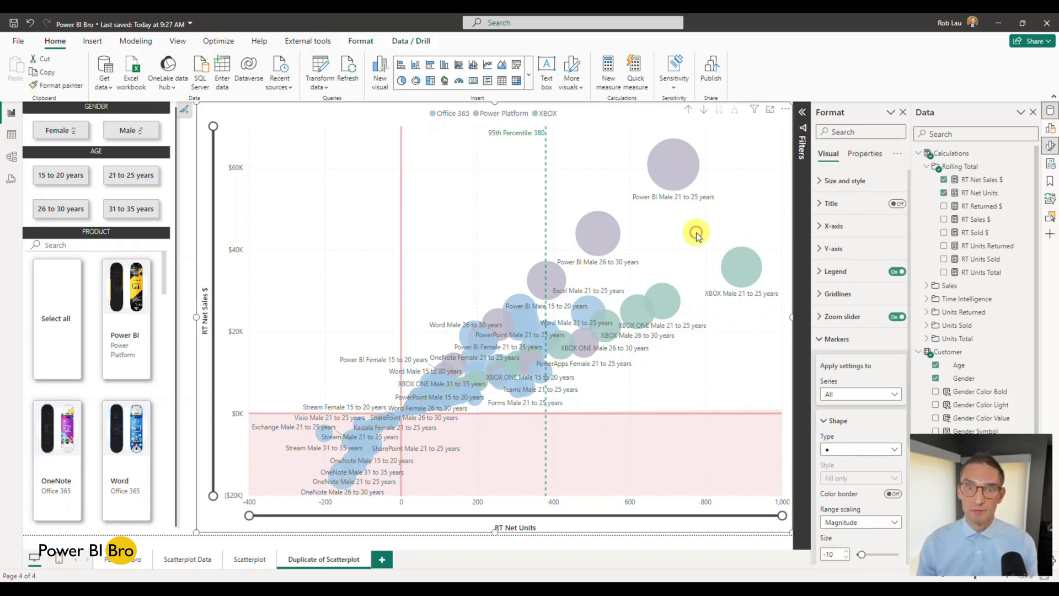
click(831, 345)
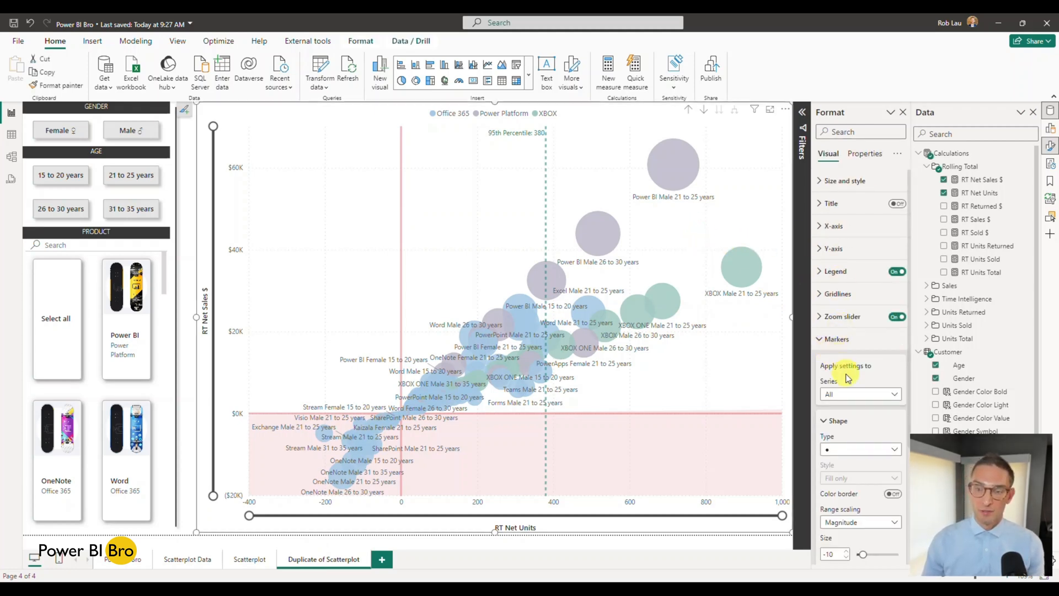
scroll(852, 378, down, 2)
scroll(847, 302, down, 2)
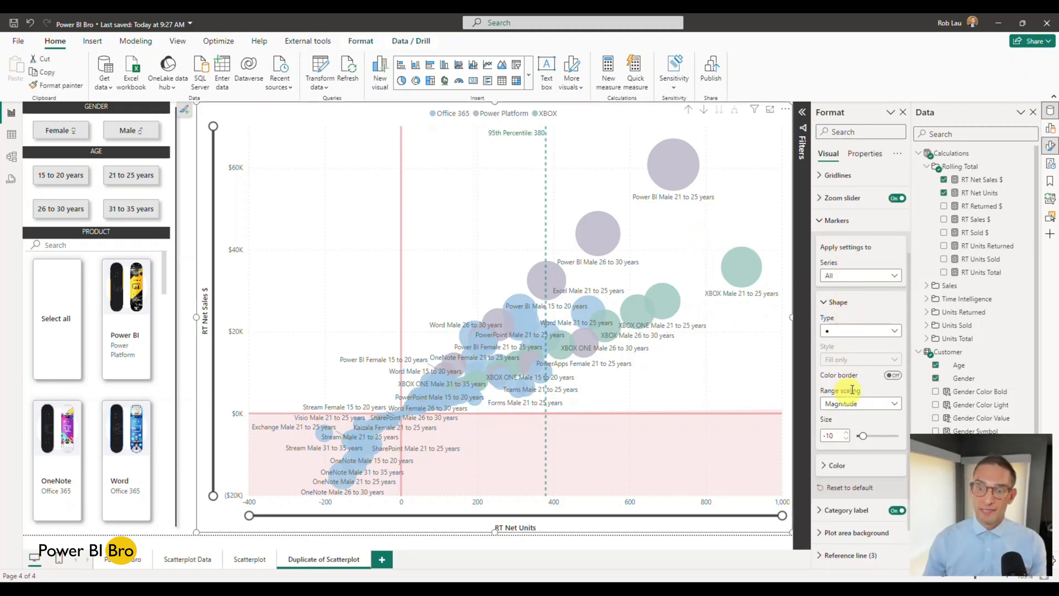
click(891, 376)
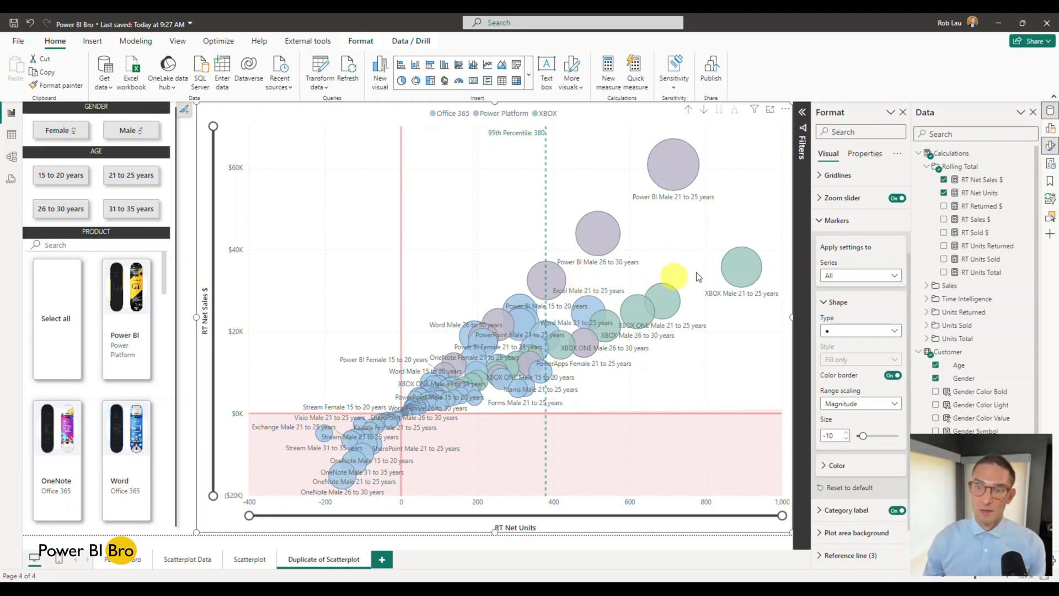
click(824, 221)
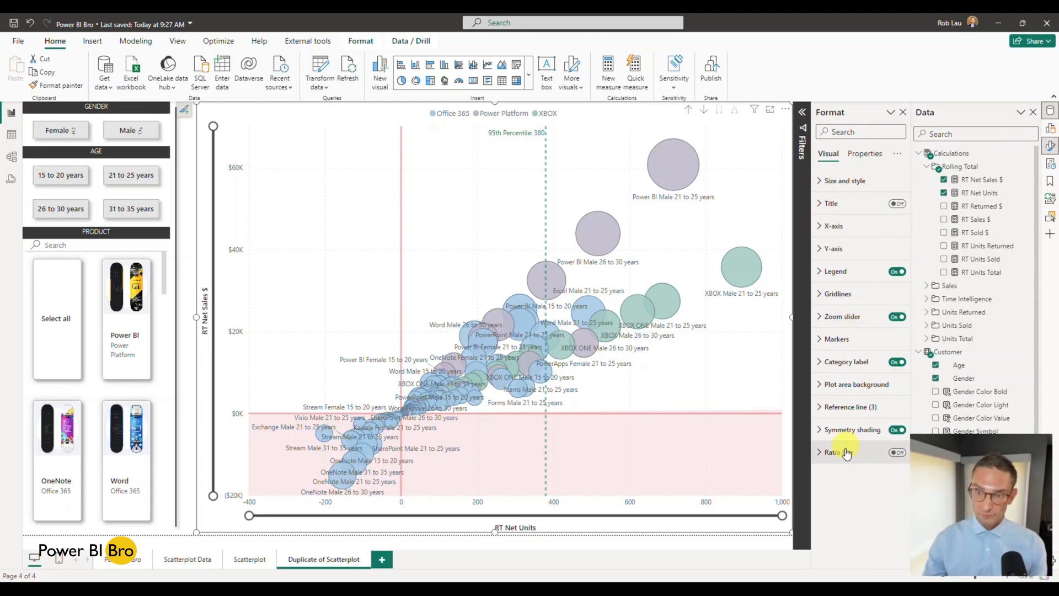
Step: Try the dashed ratio line on the scatterplot, and turn it off again
click(828, 452)
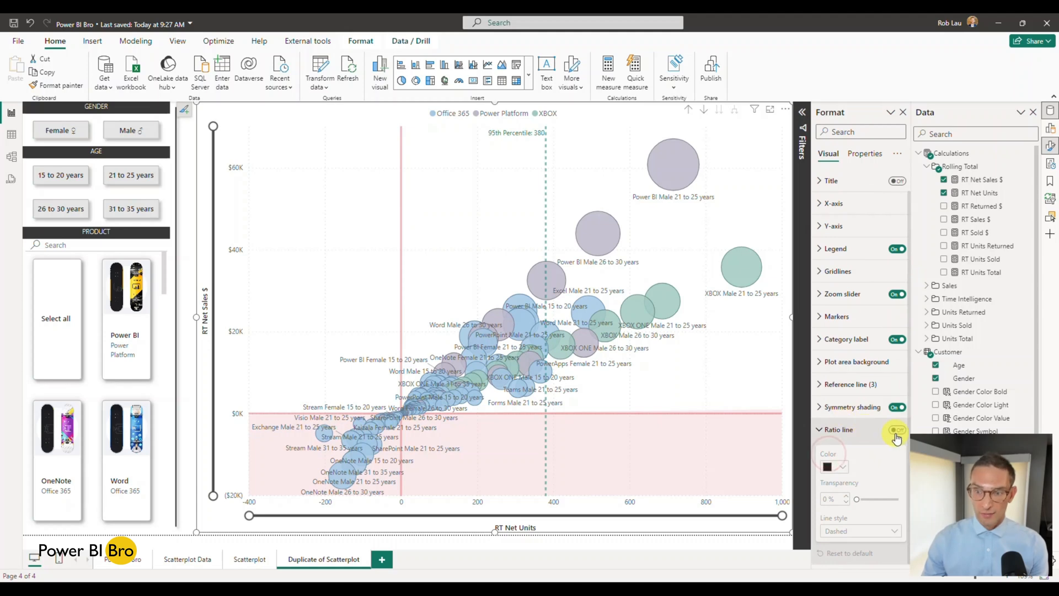
click(895, 433)
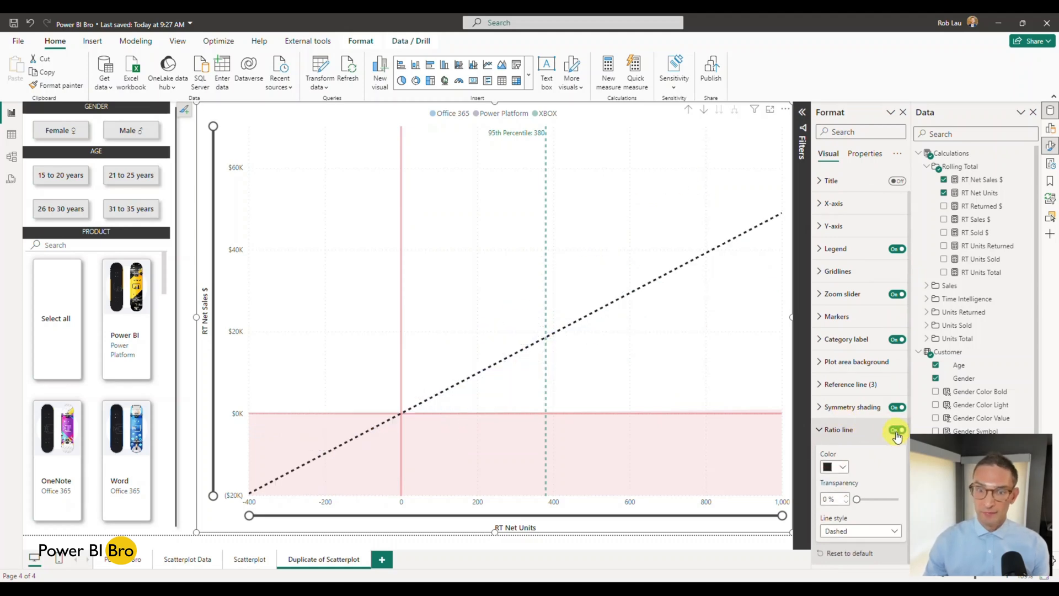
click(895, 433)
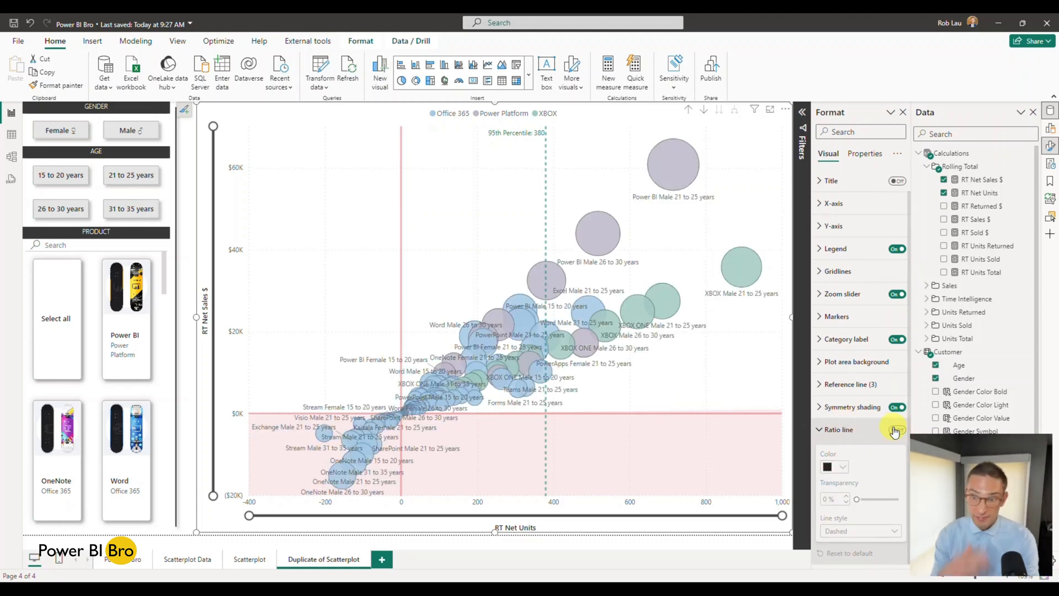
click(855, 428)
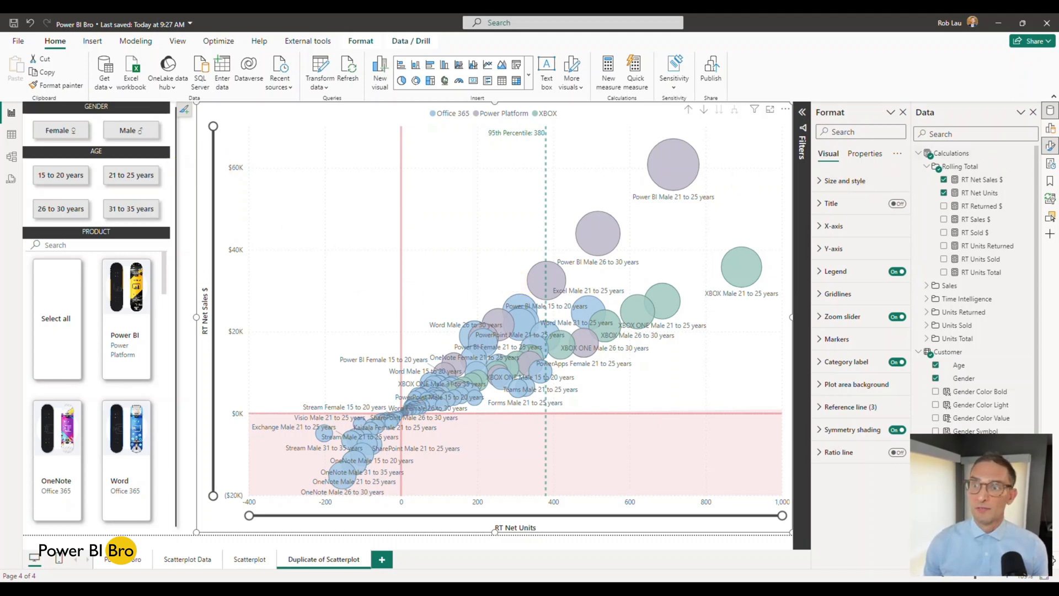
Step: Show the scatterplot's field assignments, check the rolling total table on the Scatterplot Data page, and return to the Duplicate of Scatterplot page
click(1050, 131)
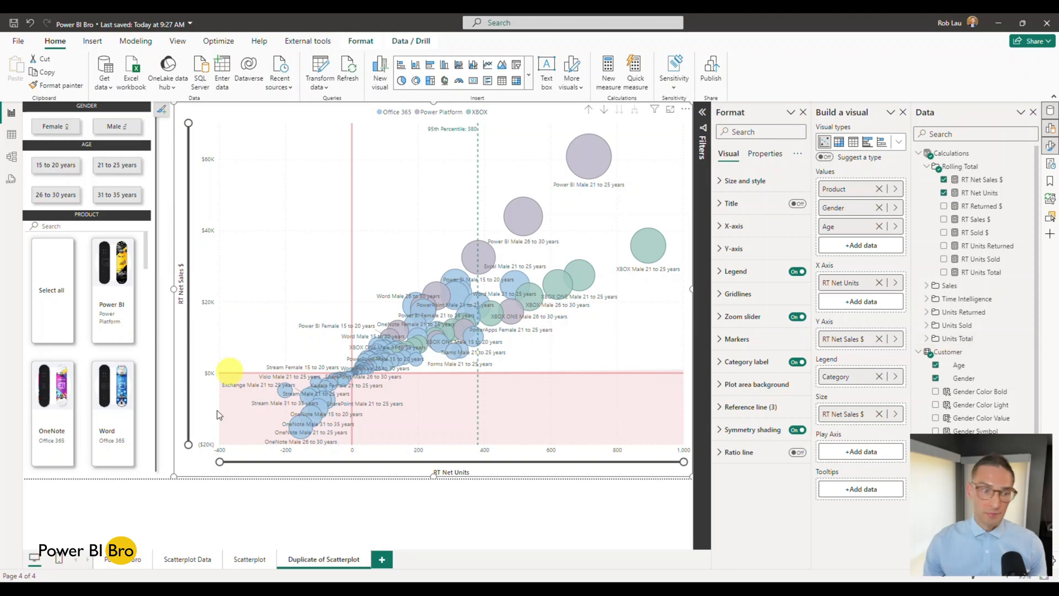
click(194, 562)
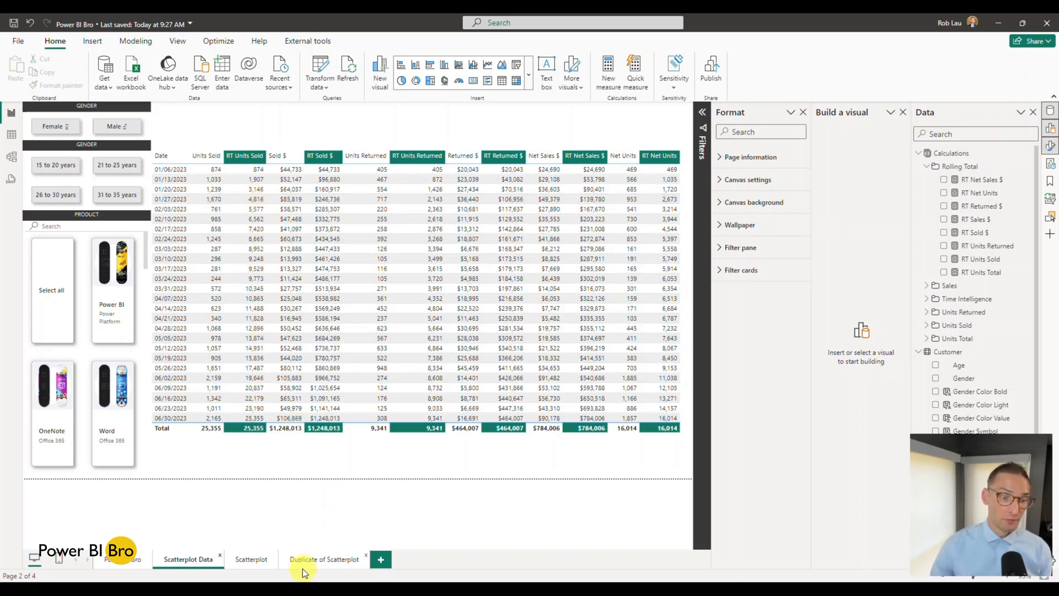
click(320, 560)
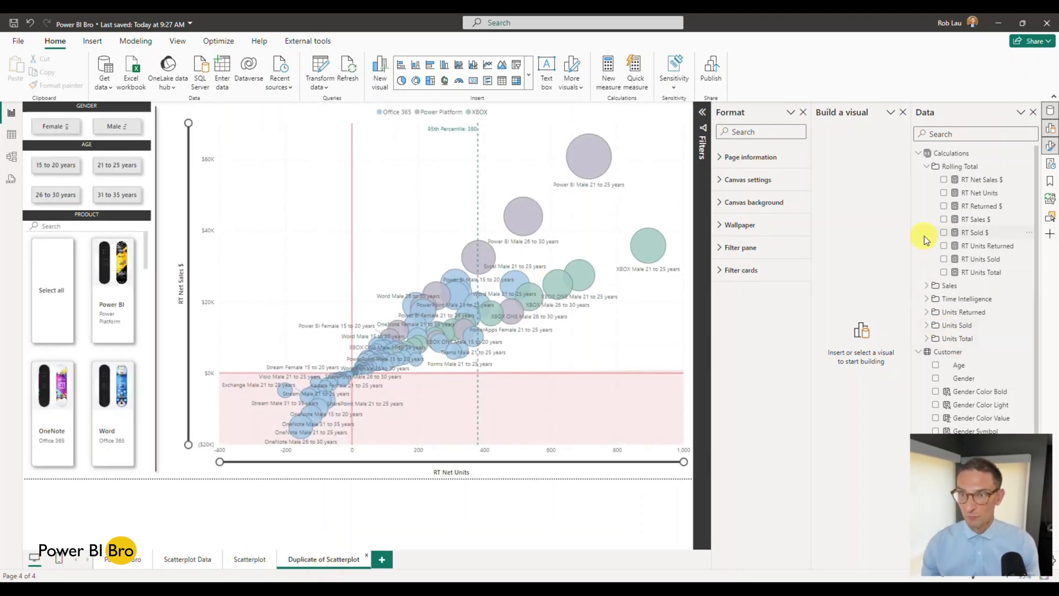
Step: Add the Month Year field from the Date table to the scatterplot's Play Axis
click(183, 162)
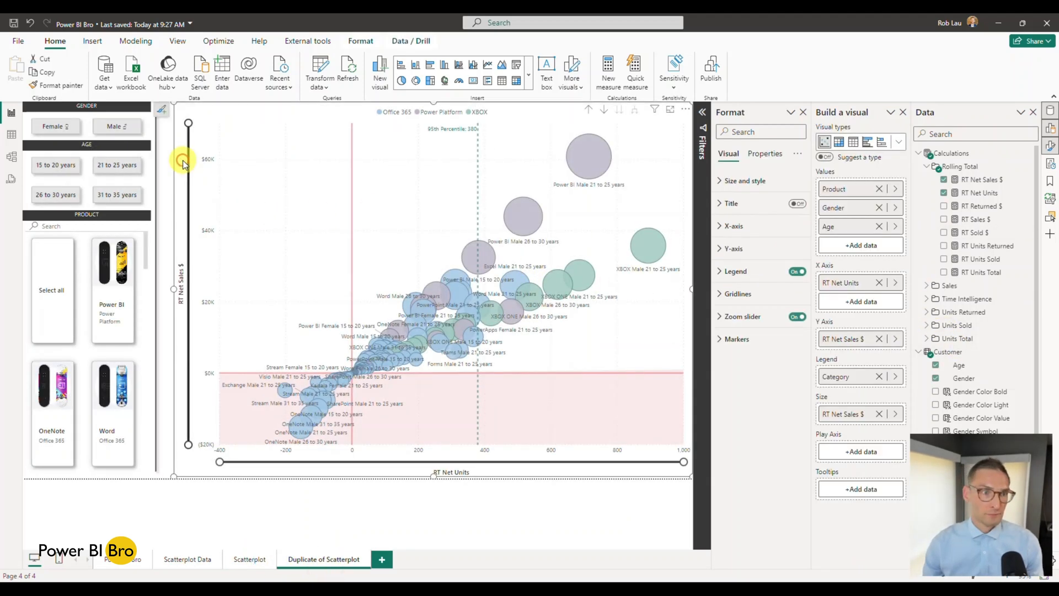
scroll(977, 253, down, 3)
scroll(977, 253, up, 3)
click(918, 155)
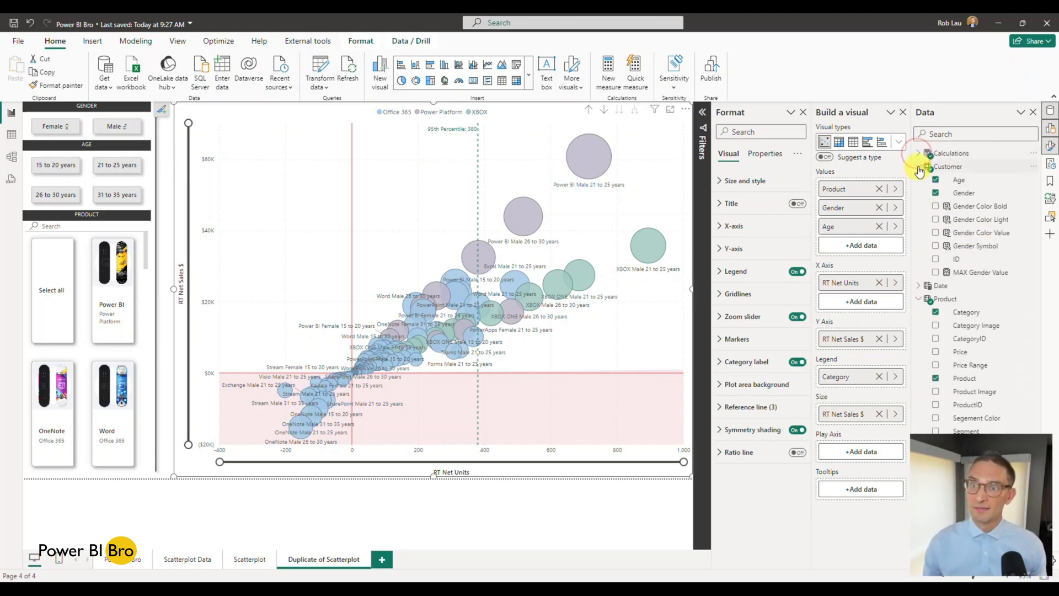
click(919, 166)
click(918, 180)
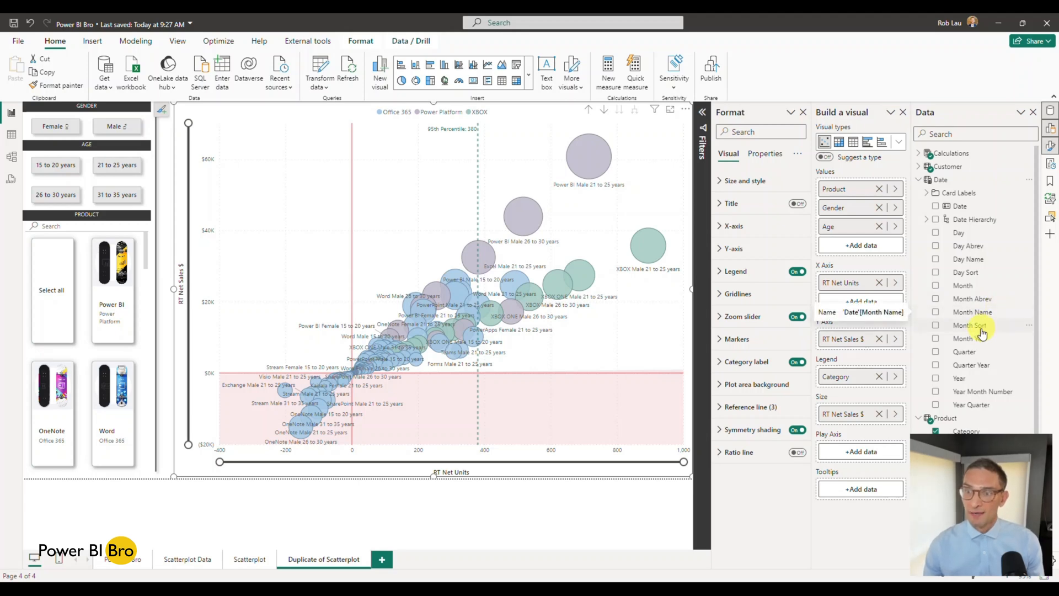
drag(975, 338, 872, 454)
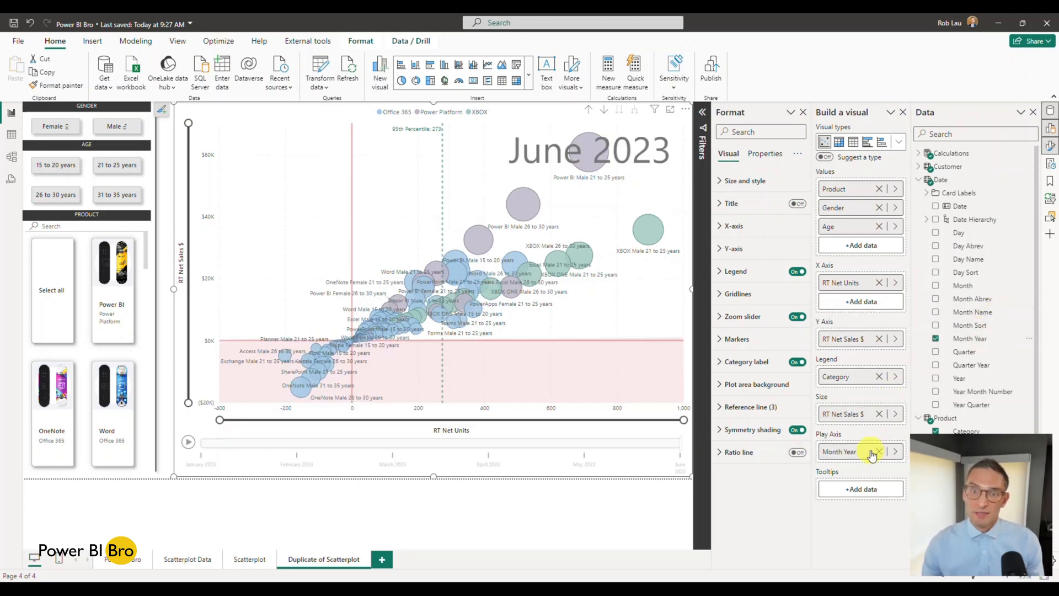
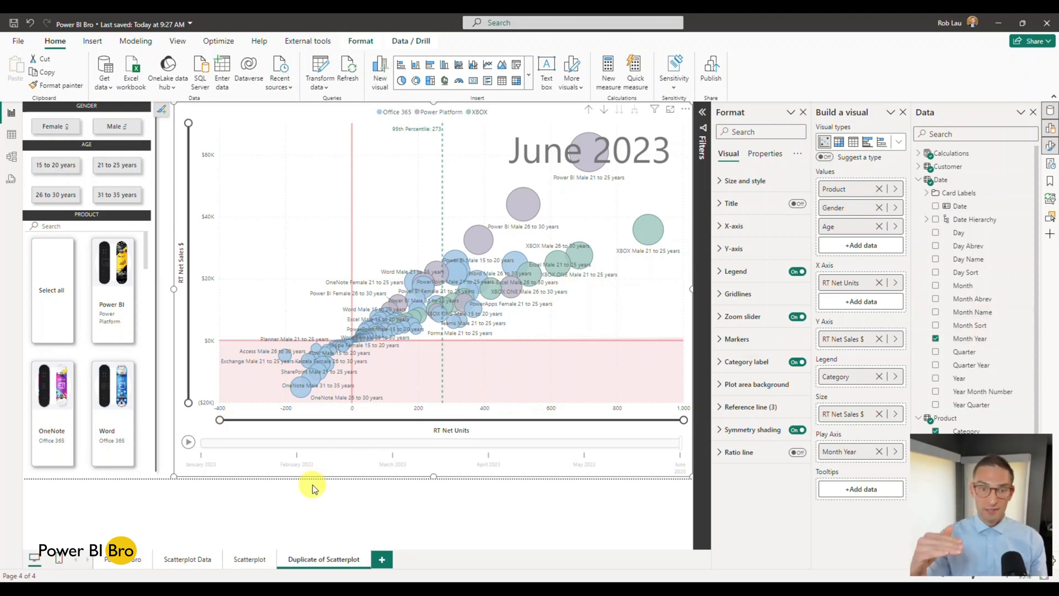
Step: Play the monthly animation and trace the path of the XBOX Male 21 to 25 years bubble
click(188, 441)
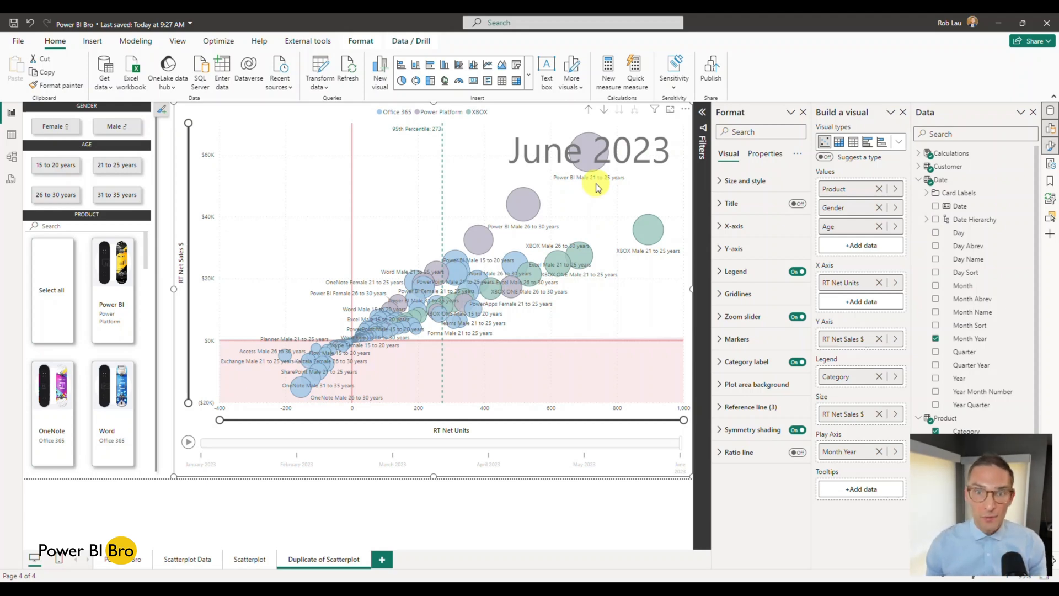
click(648, 238)
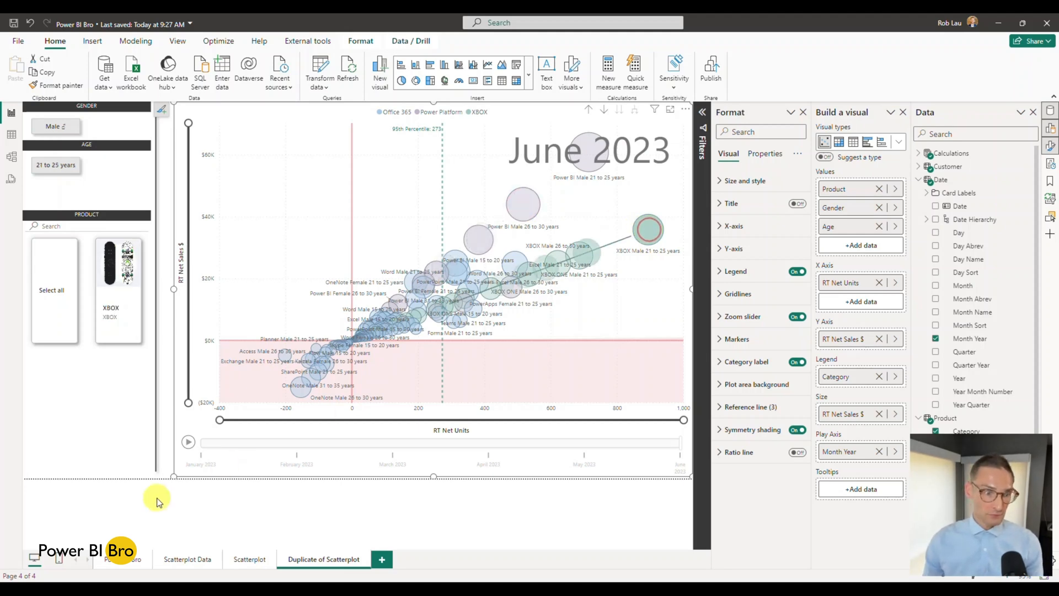
click(188, 444)
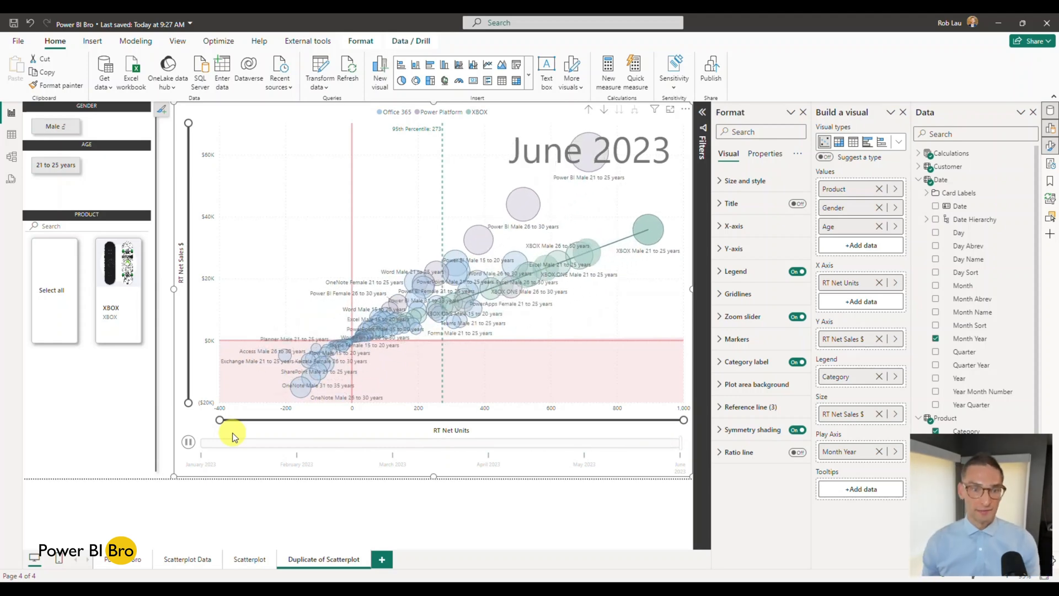
click(652, 243)
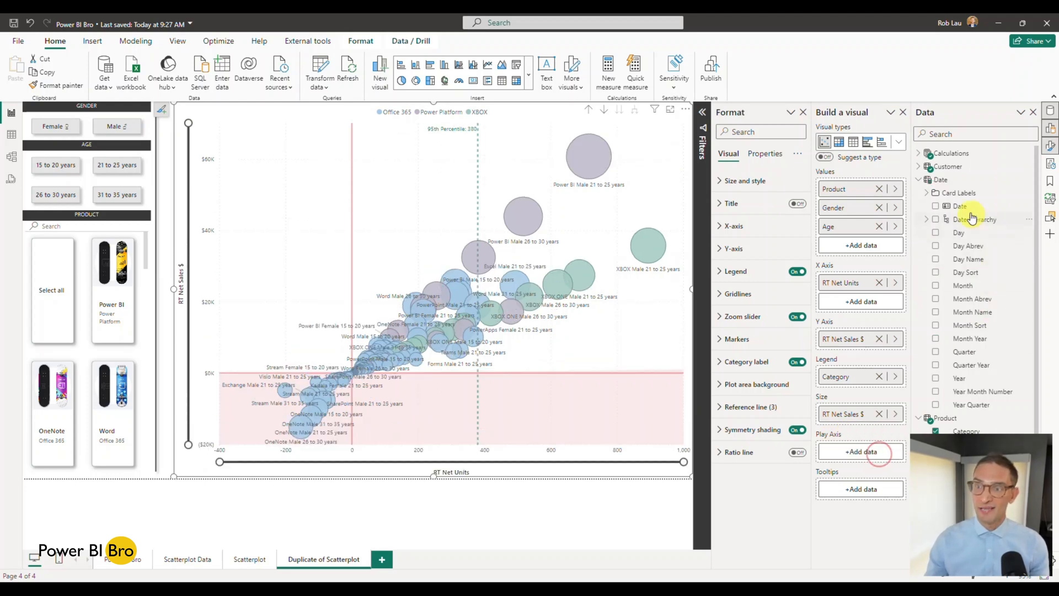
Step: Try the Date field and the Date Hierarchy's Year level as the Play Axis, removing each one again
drag(960, 206, 859, 453)
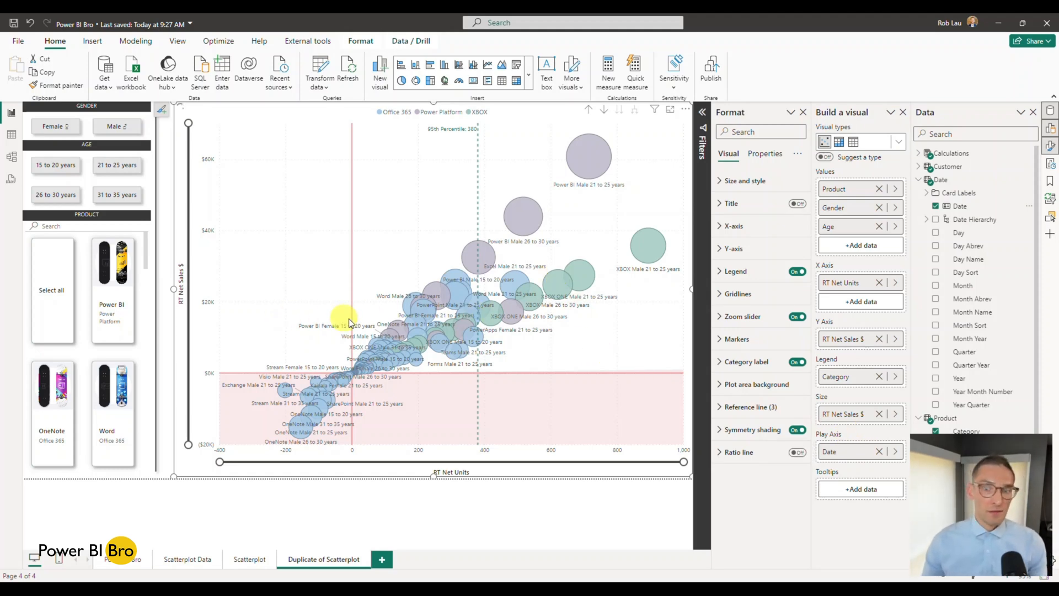
click(878, 451)
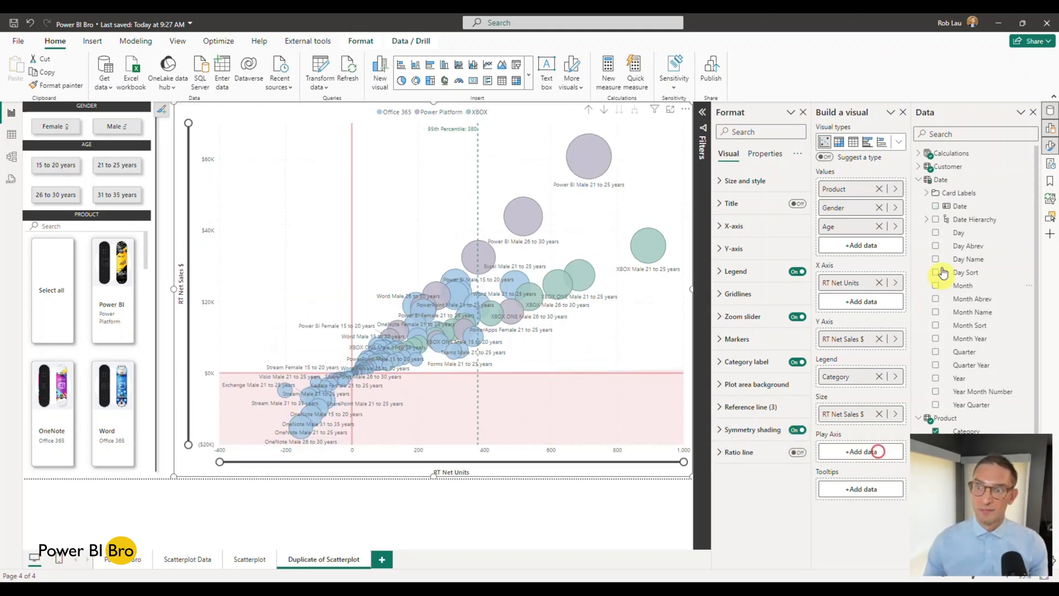
click(927, 219)
drag(971, 232, 850, 450)
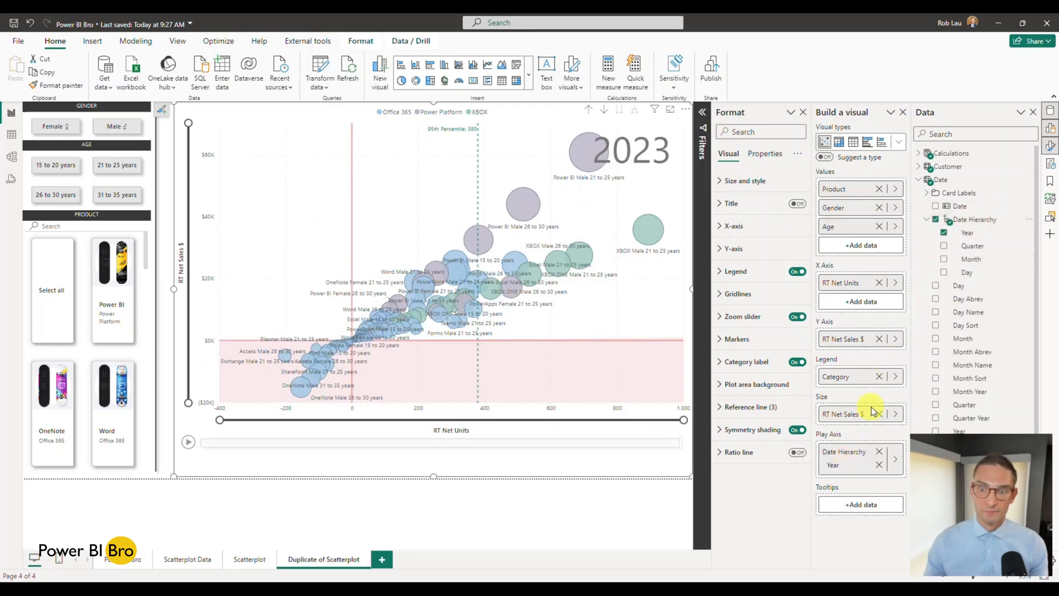
click(878, 451)
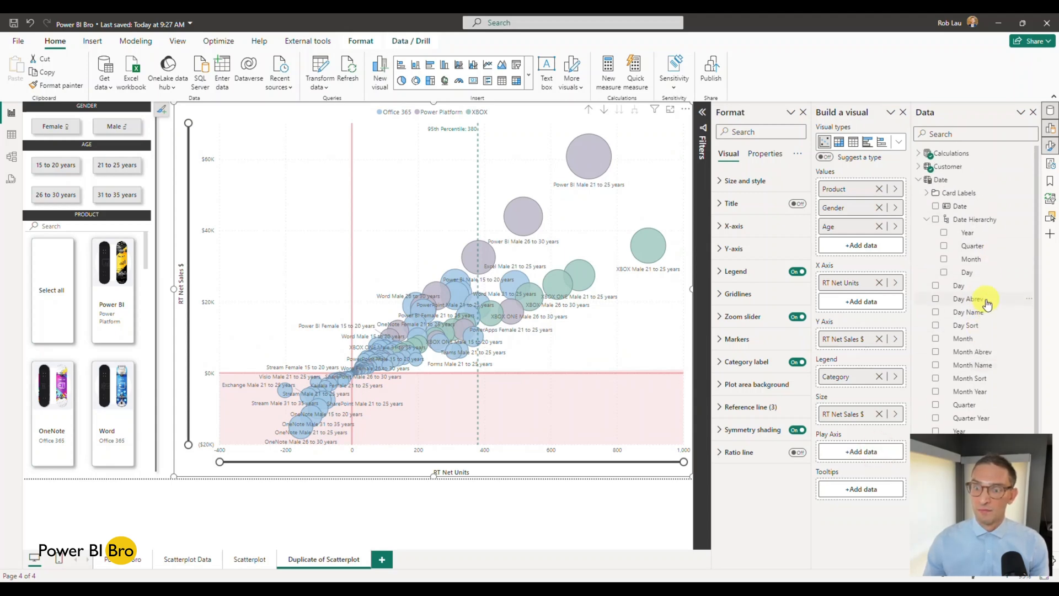
Step: Put the Date field on the Play Axis, play the animation and trace the XBOX Male 26 to 30 years bubble
drag(956, 211, 853, 458)
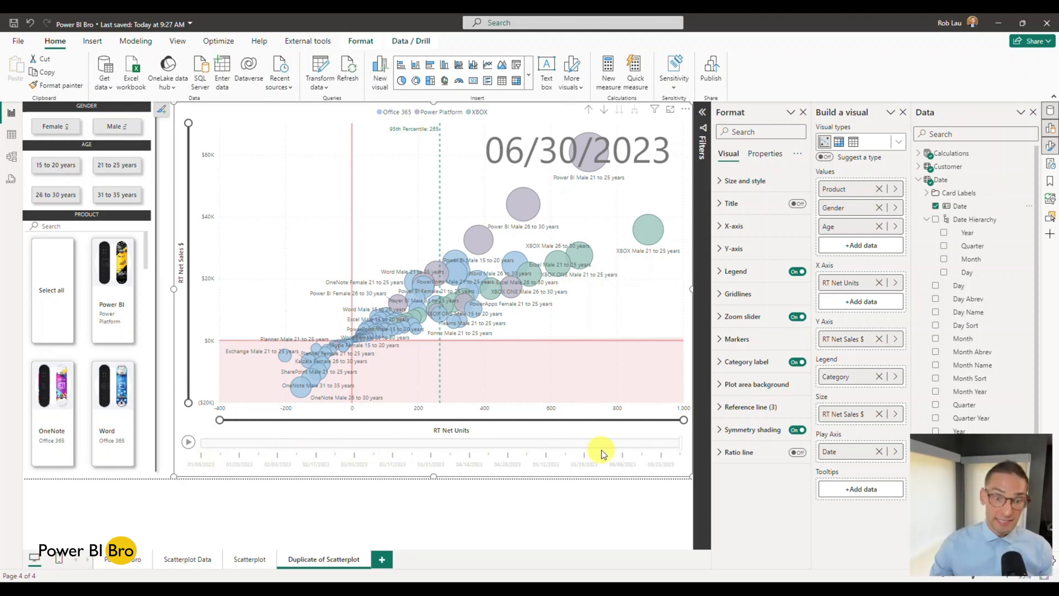
click(189, 444)
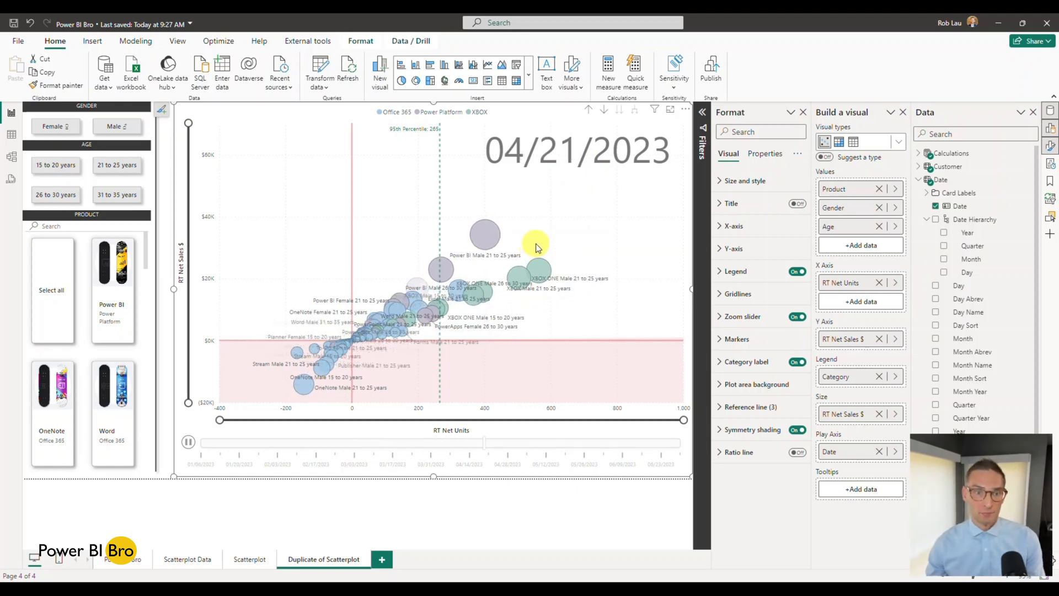
click(493, 293)
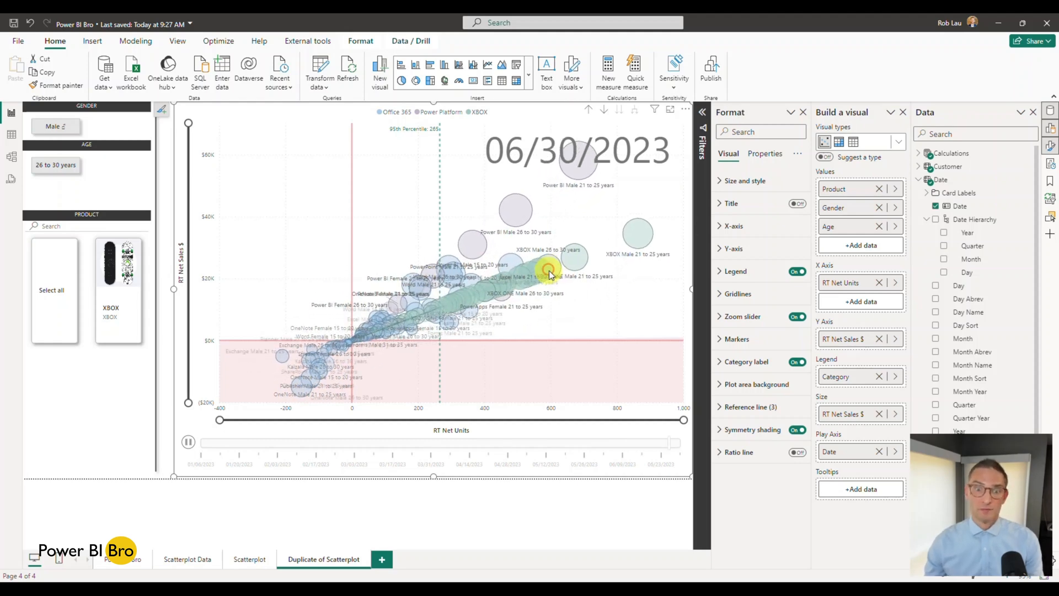
mouse_move(558, 274)
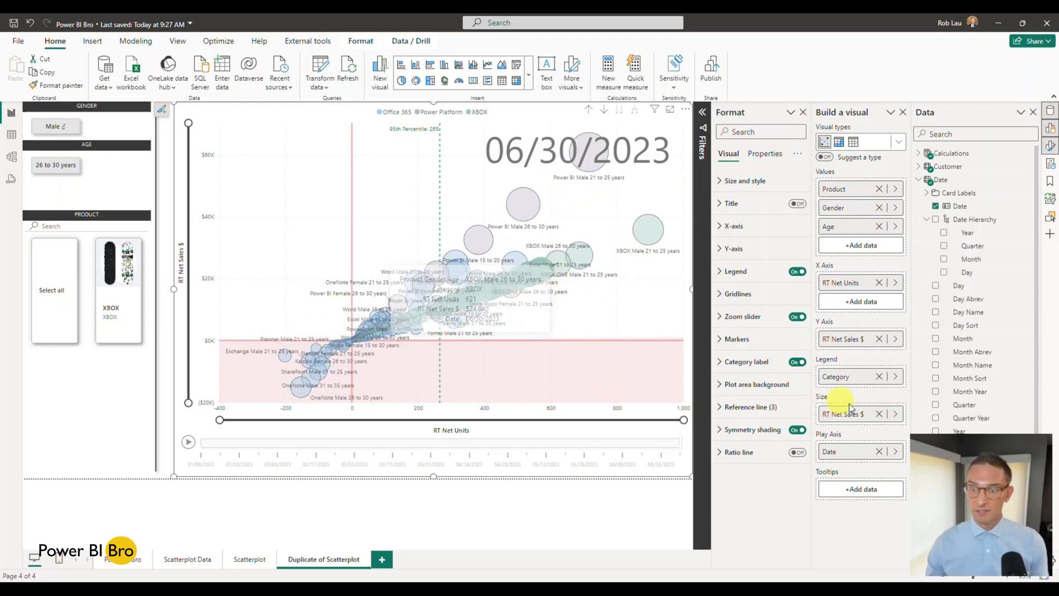
Step: Replace Date with the Month Year field on the scatterplot's Play Axis
click(879, 451)
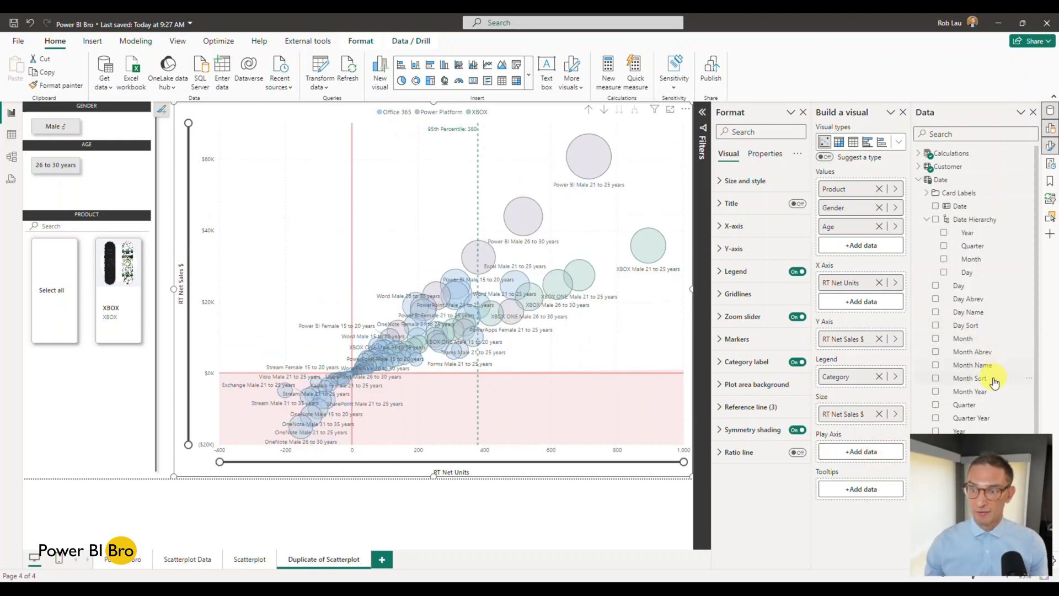
scroll(993, 387, down, 1)
drag(980, 330, 854, 454)
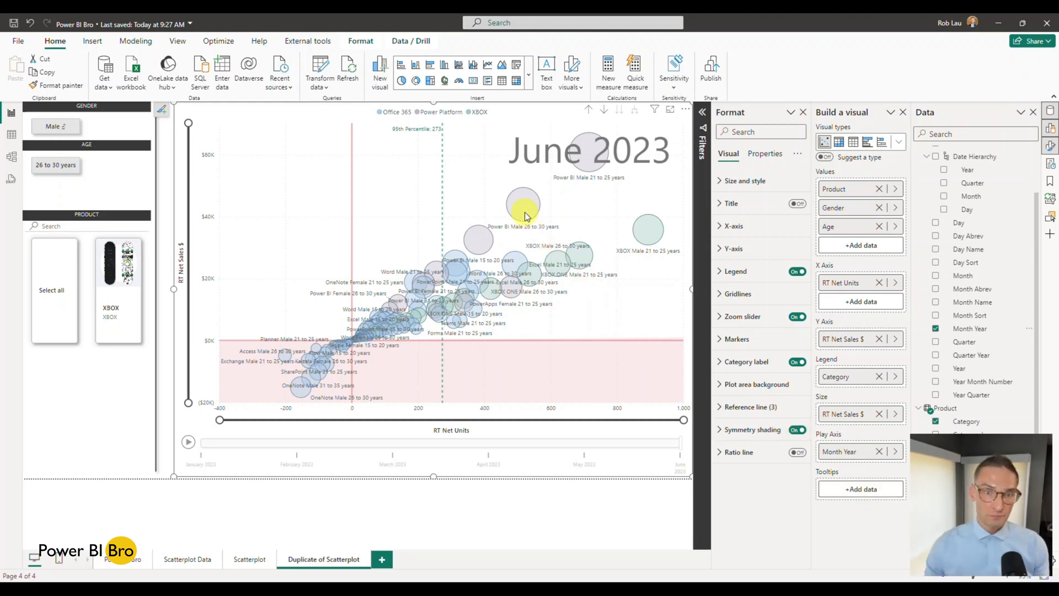
mouse_move(524, 216)
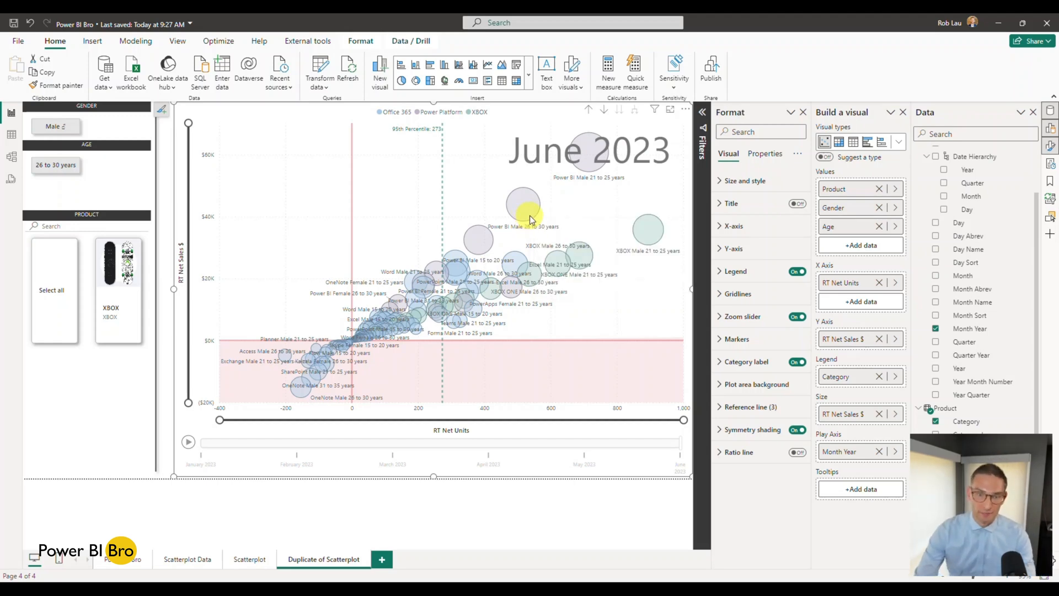
Step: Add the rolling total measures RT Sold $, RT Units Sold, RT Returned $ and RT Units Total to the scatterplot's tooltips
scroll(962, 290, up, 2)
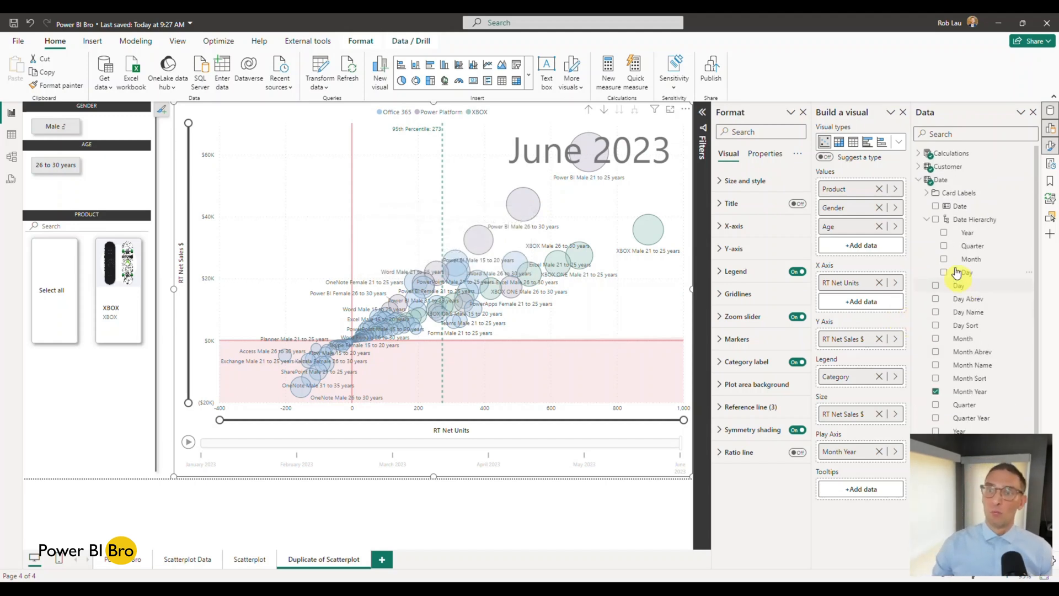
click(922, 154)
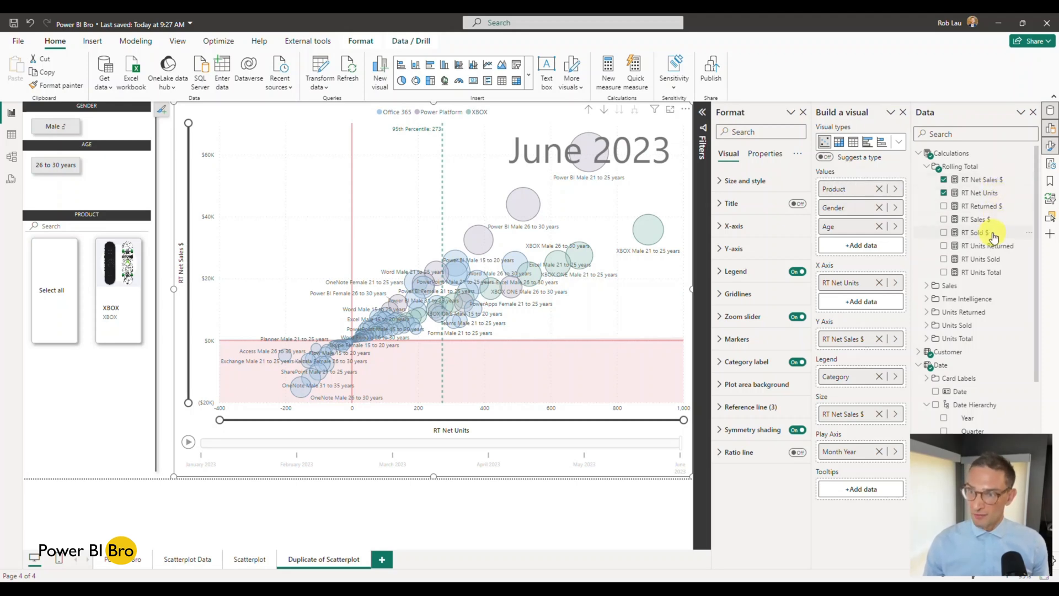
drag(979, 236, 876, 494)
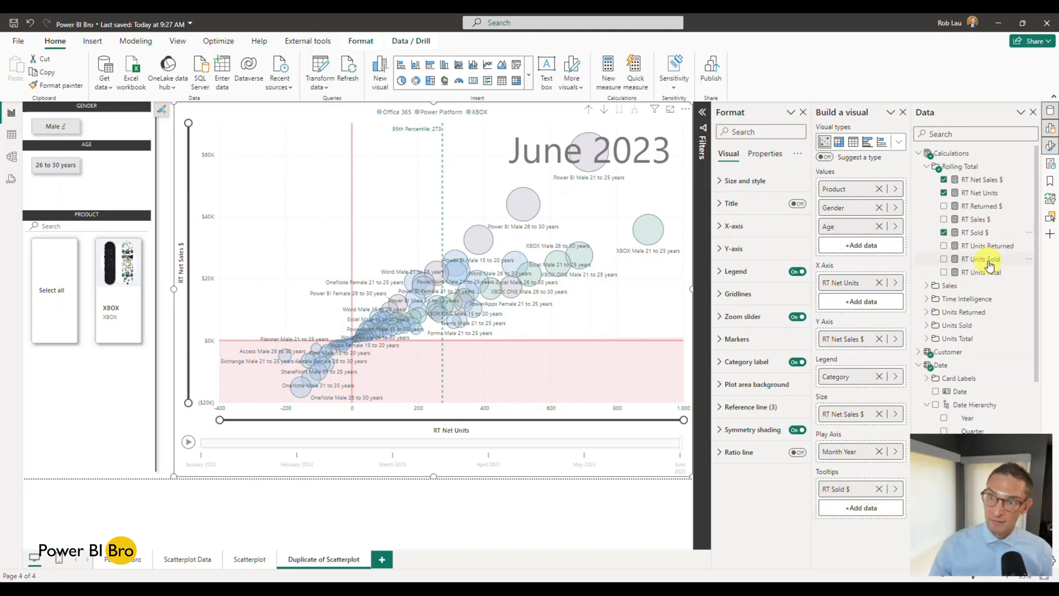
drag(989, 266, 874, 510)
drag(981, 207, 862, 526)
drag(991, 276, 875, 546)
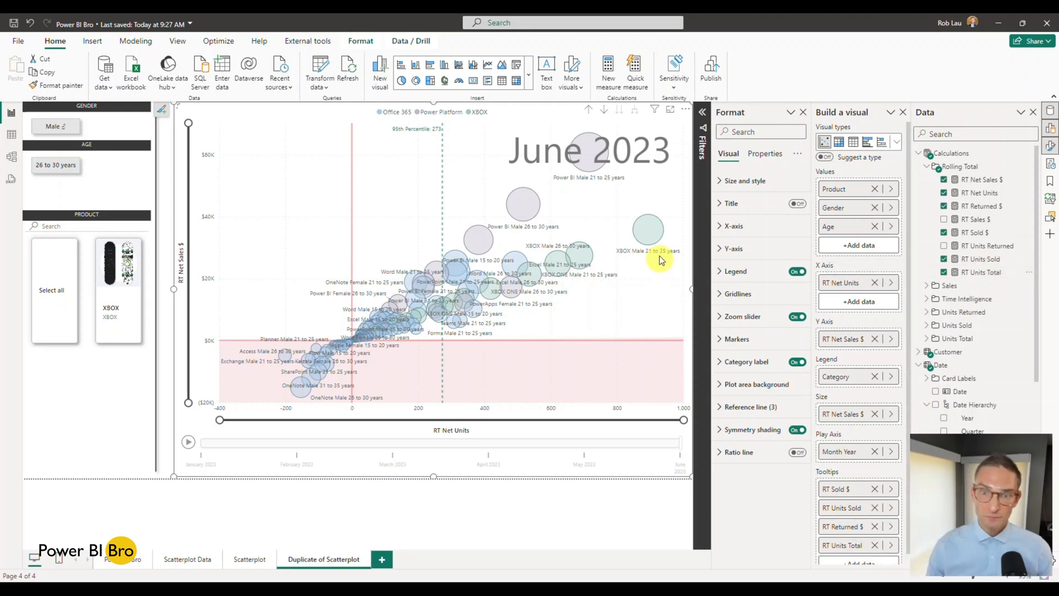
mouse_move(648, 236)
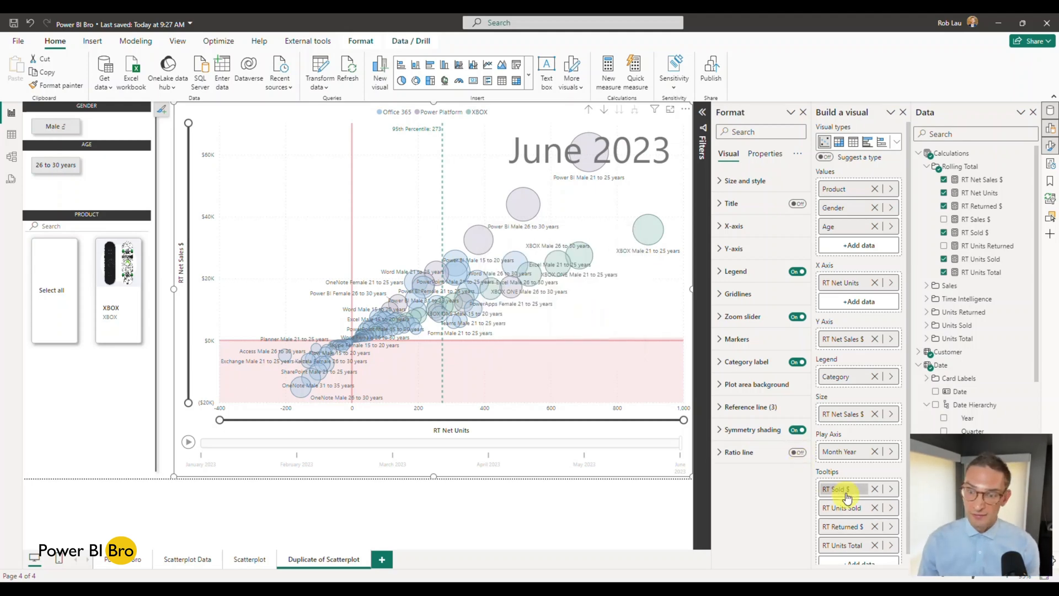
Step: Rename the RT Sold $ tooltip field as Sold $ for this visual
scroll(845, 494, down, 1)
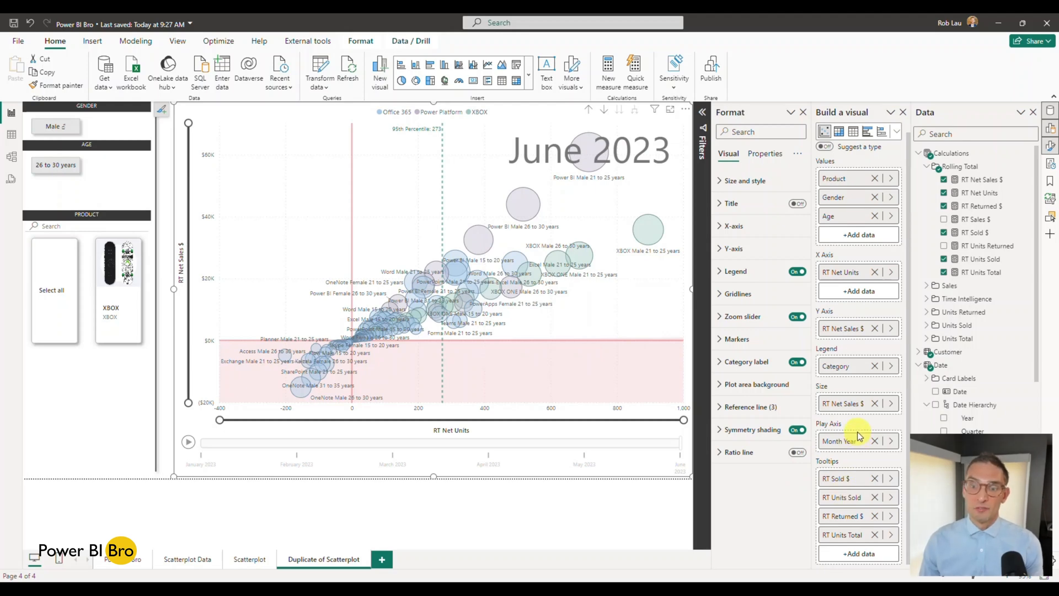
double_click(832, 480)
click(832, 479)
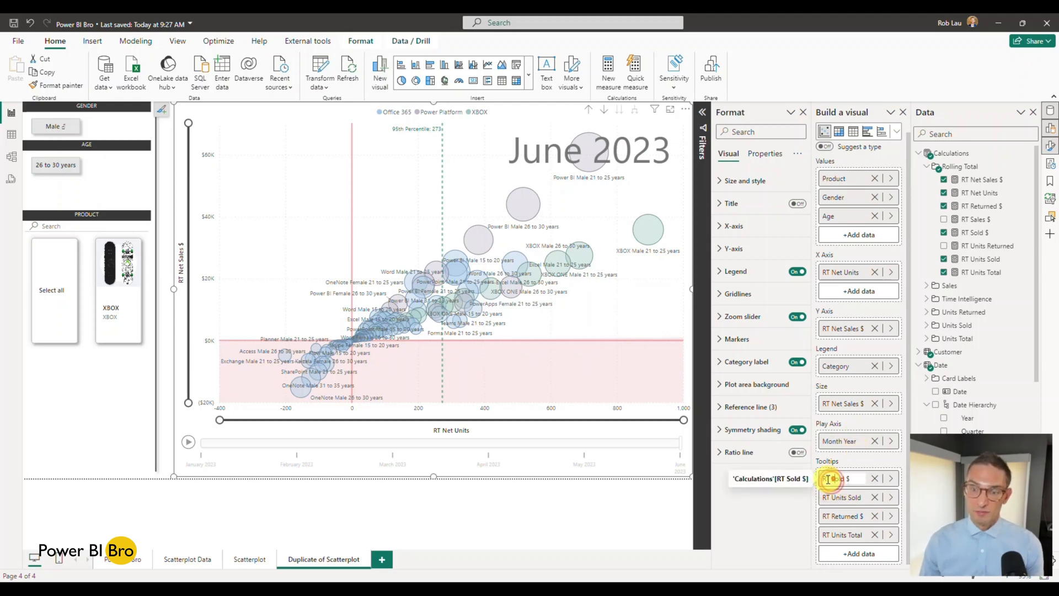
key(BackSpace)
key(BackSpace)
key(BackSpace)
Step: Rename the RT Units Sold tooltip field as Units Sold for this visual
double_click(831, 498)
click(831, 497)
double_click(831, 508)
click(831, 508)
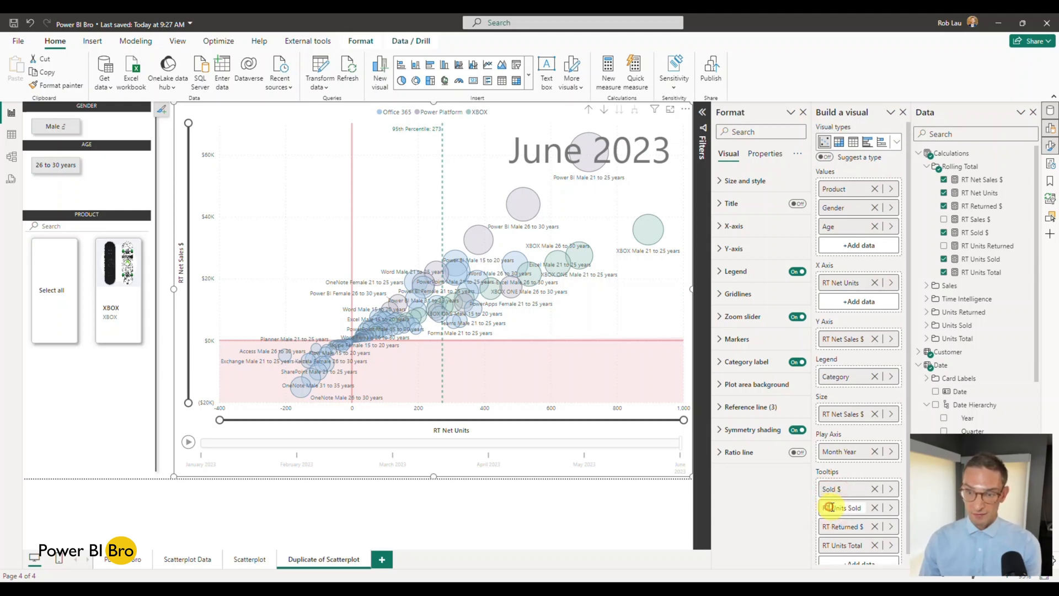
key(BackSpace)
key(BackSpace)
key(BackSpace)
Step: Try to rename the RT Returned $ tooltip field, then deselect the scatterplot
double_click(830, 526)
click(832, 527)
double_click(832, 527)
click(832, 527)
double_click(832, 525)
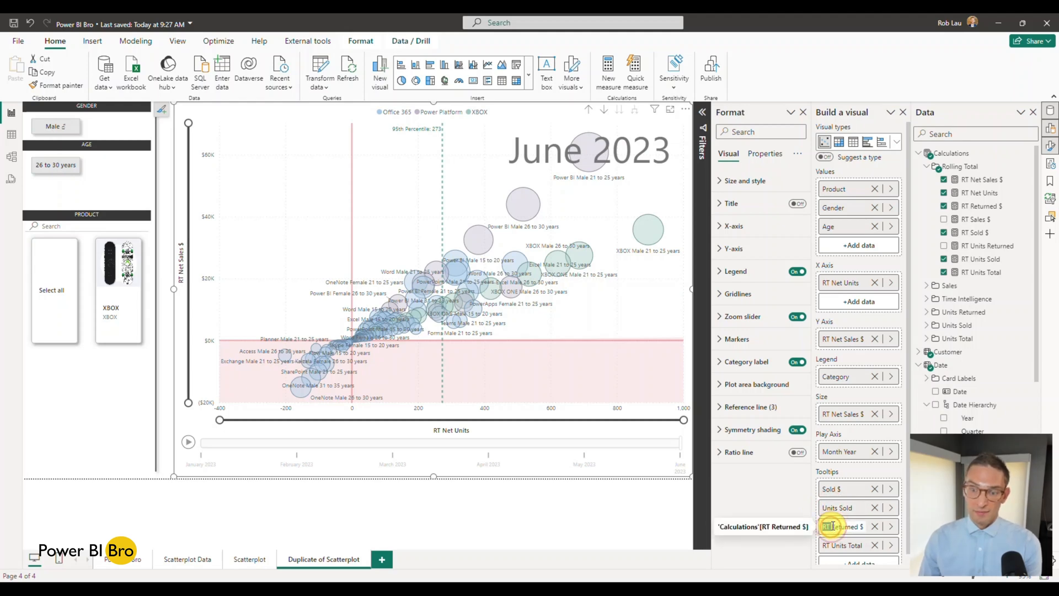
click(635, 495)
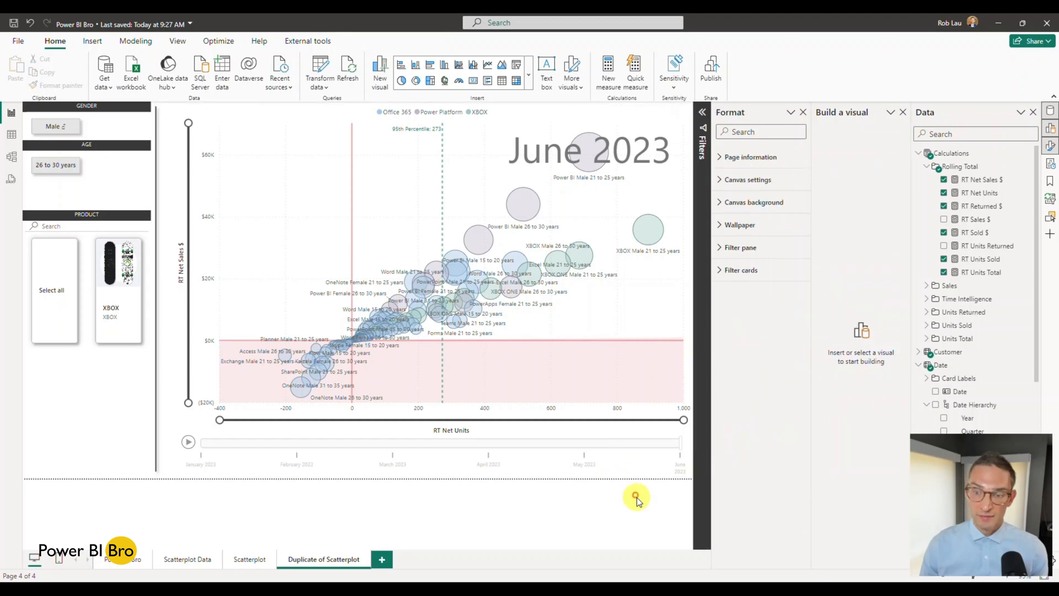
Step: Check the tooltip of the XBOX ONE Male 21 to 25 years bubble and select that bubble to trace its path
mouse_move(585, 262)
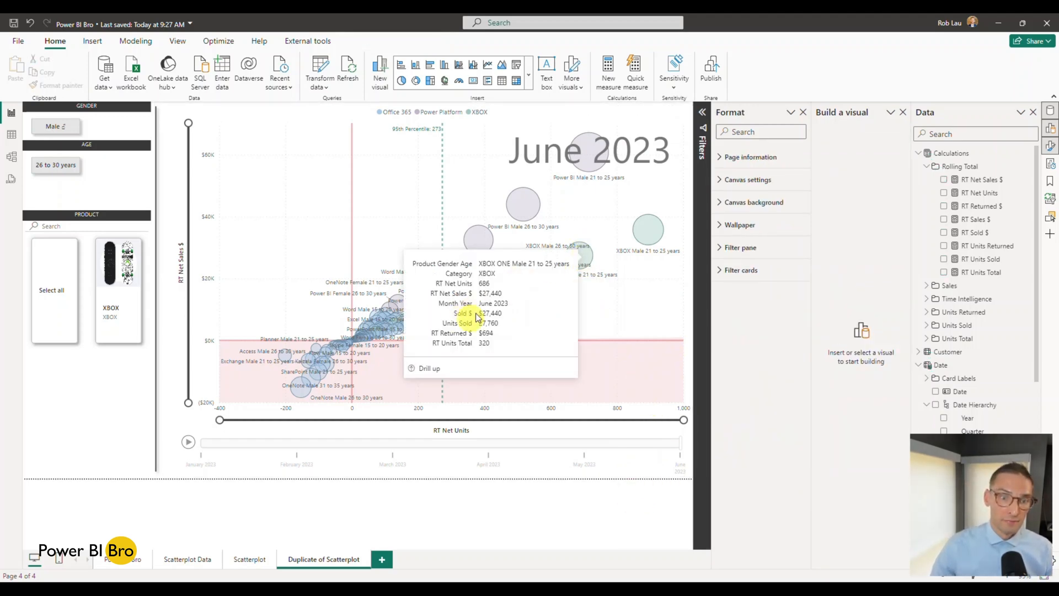
click(579, 253)
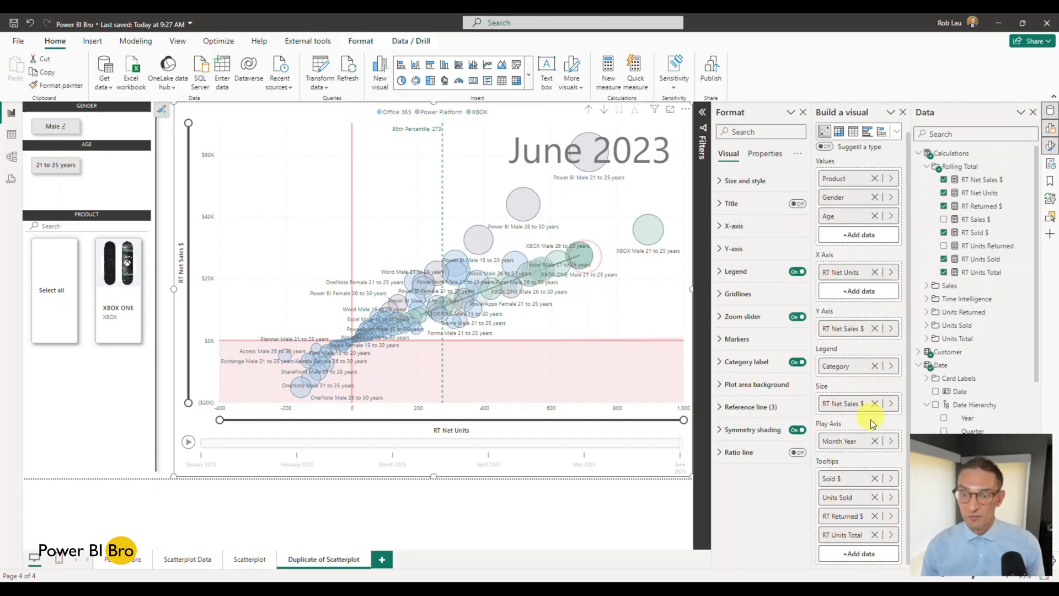
Step: Rename the RT Returned $ tooltip field as Returned $ for this visual
double_click(840, 517)
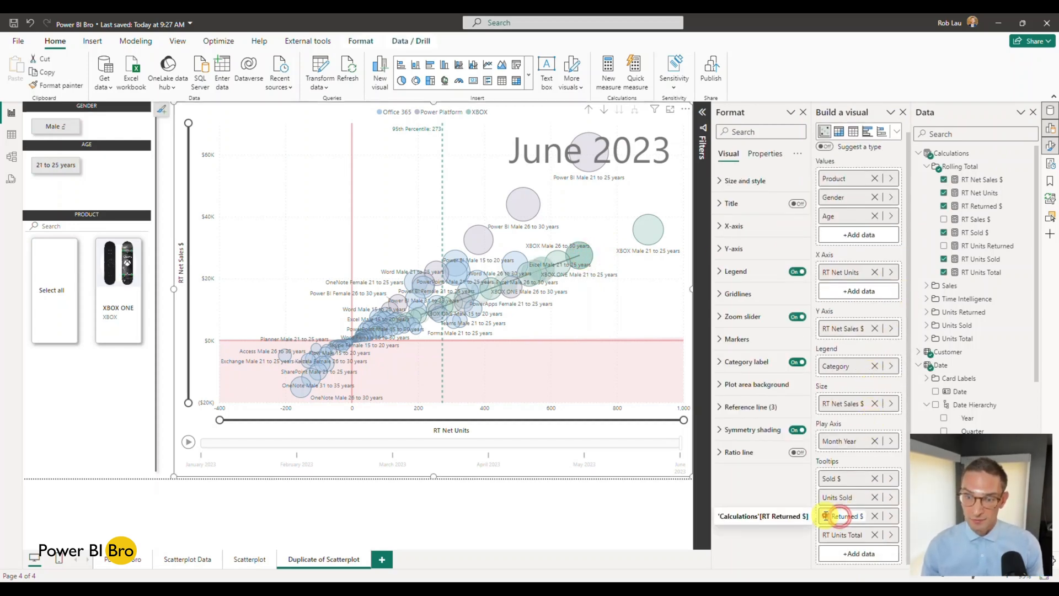
drag(831, 516, 816, 518)
key(BackSpace)
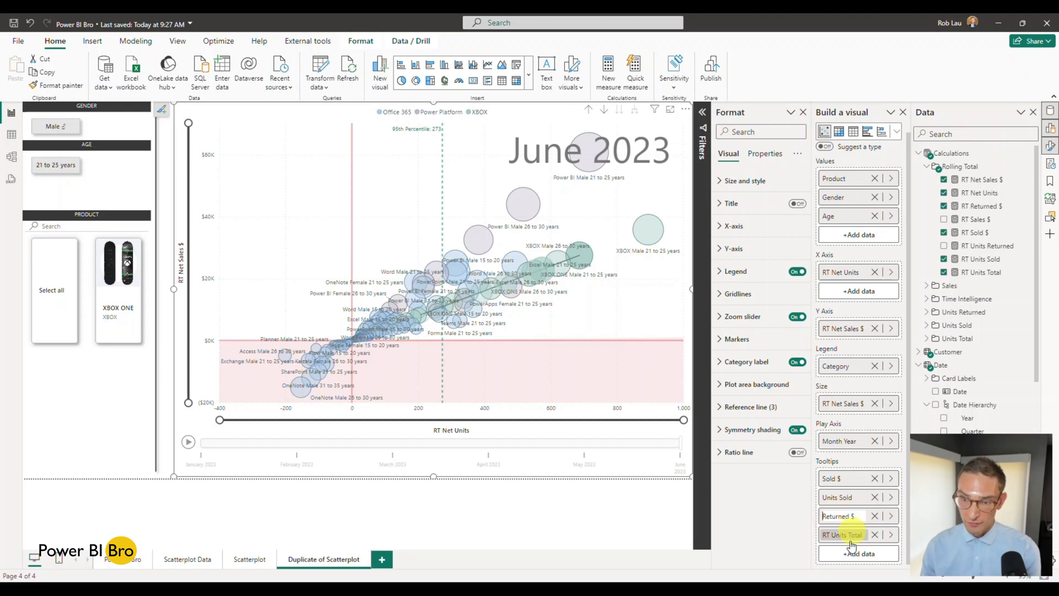
Step: Rename the RT Units Total tooltip field as Units Total for this visual
double_click(846, 536)
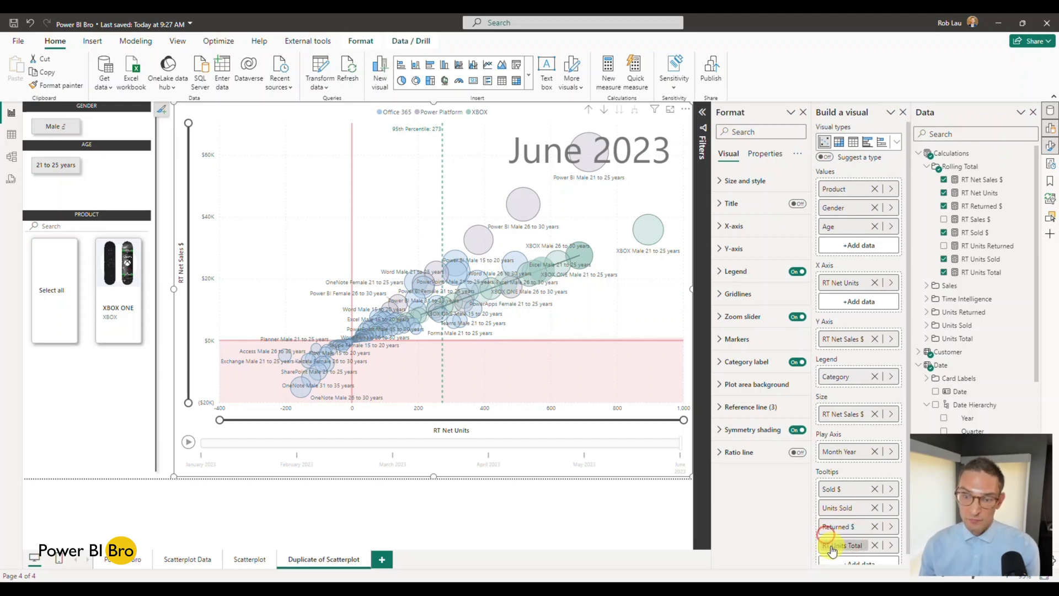
click(831, 546)
drag(831, 546, 813, 545)
key(BackSpace)
click(861, 472)
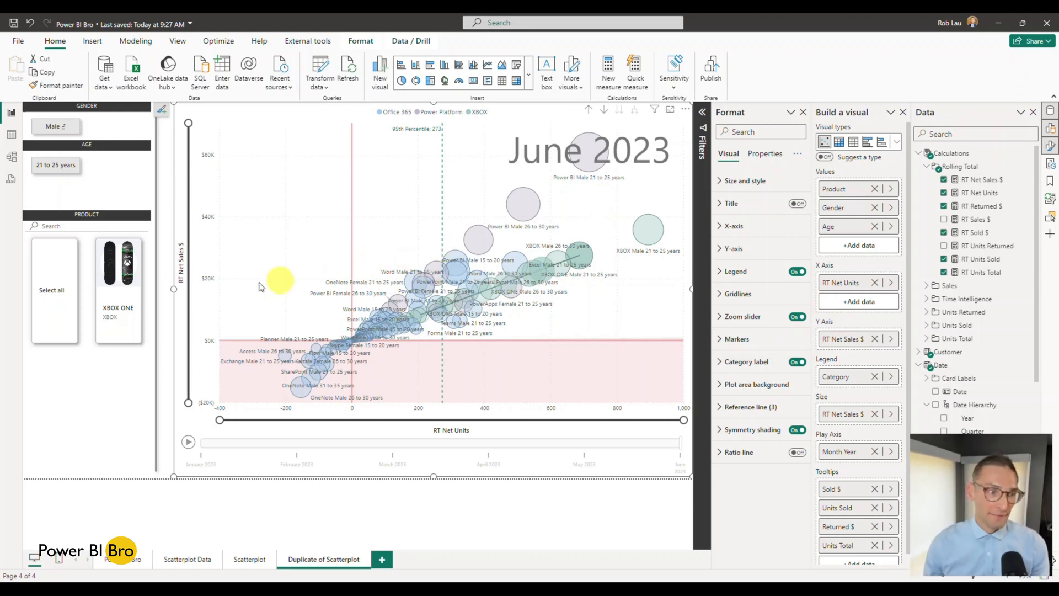
Step: Clear the traced bubble selection and, with the field assignments hidden, widen the scatterplot slightly toward the slicers
click(578, 257)
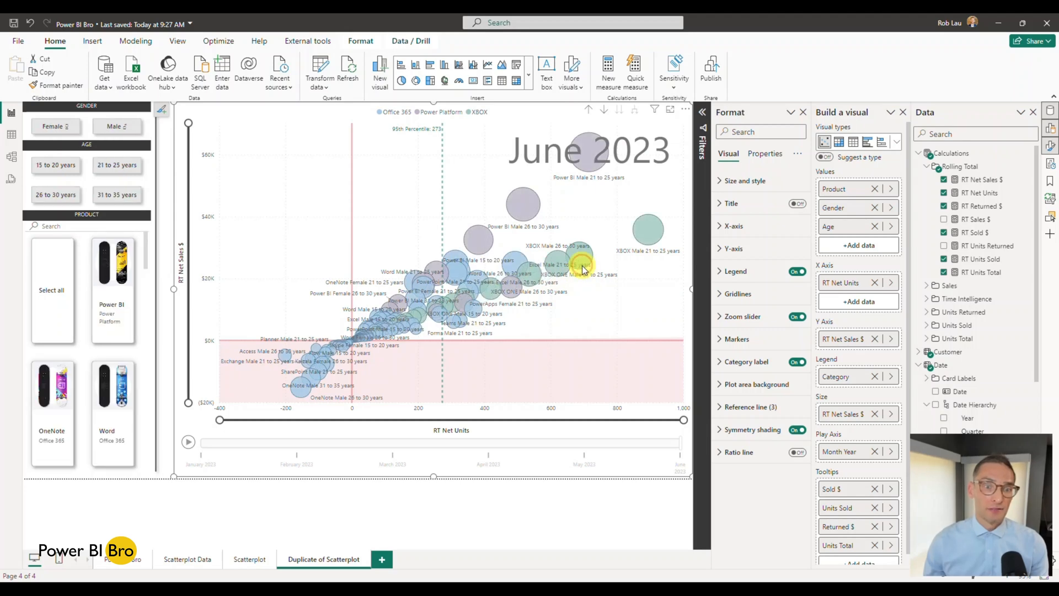
click(1050, 138)
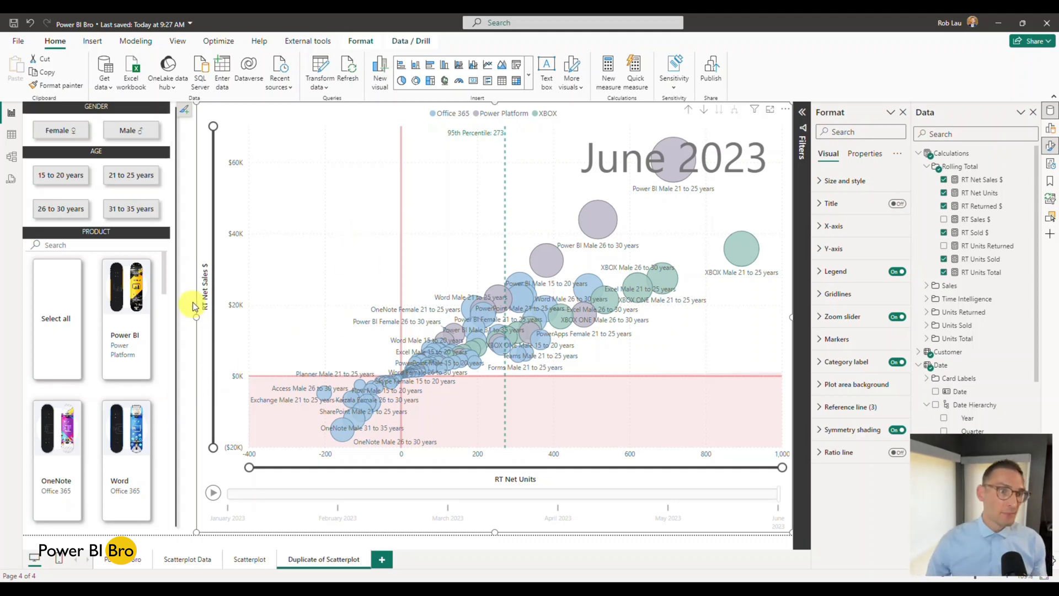
drag(196, 314, 183, 316)
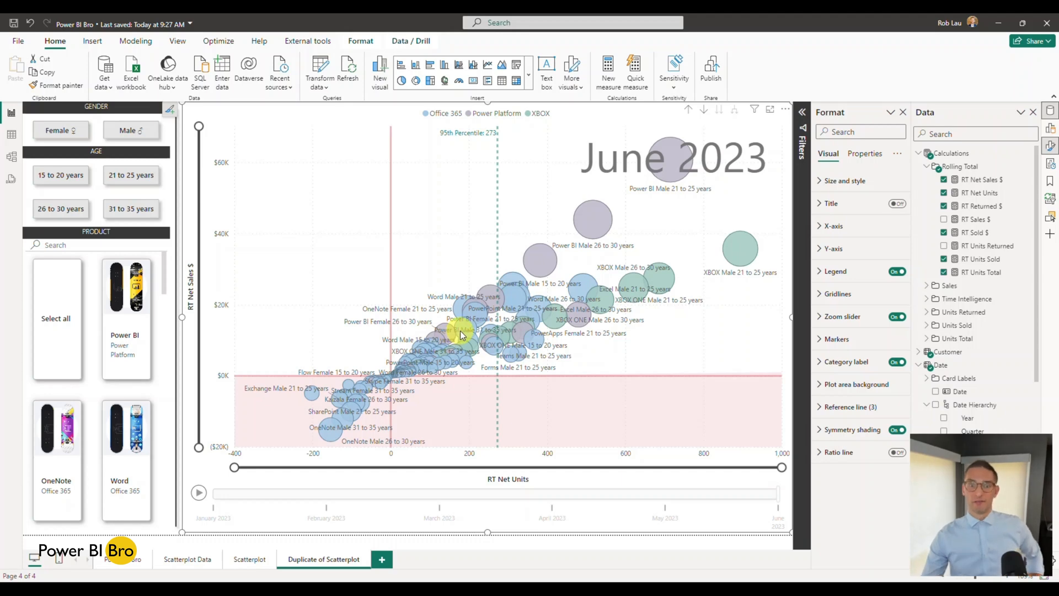
Step: Filter the products to XBOX to examine the bubble and slicer tooltips, and clear that filter again
mouse_move(467, 333)
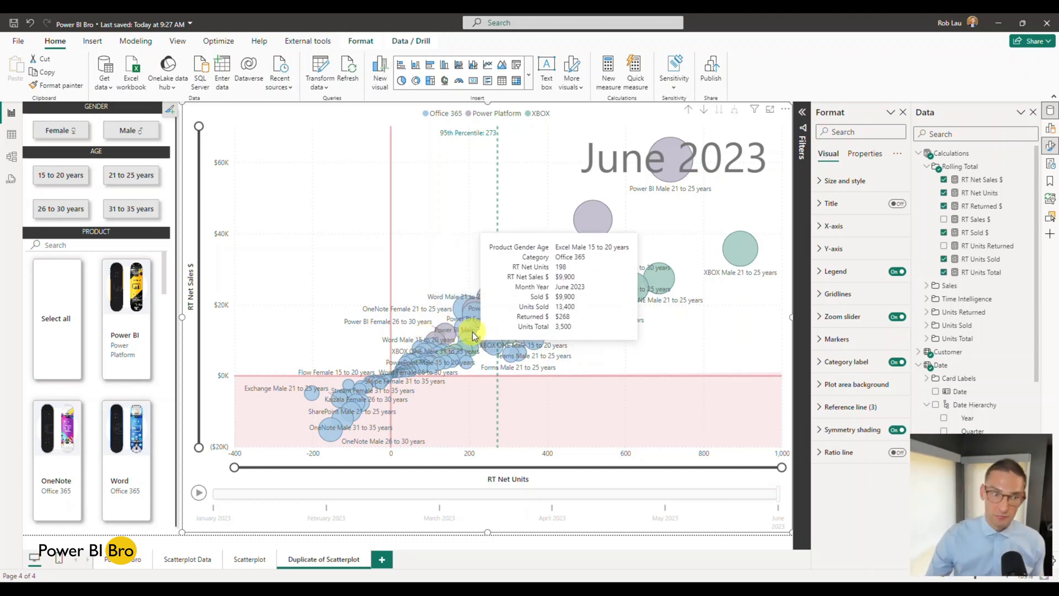
scroll(82, 353, down, 5)
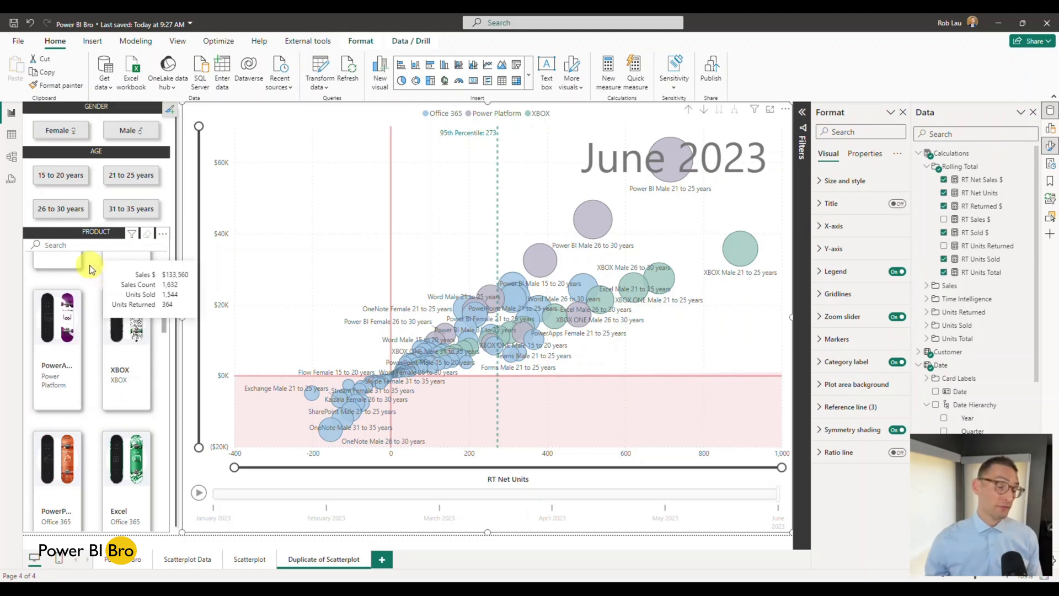
click(122, 348)
click(122, 349)
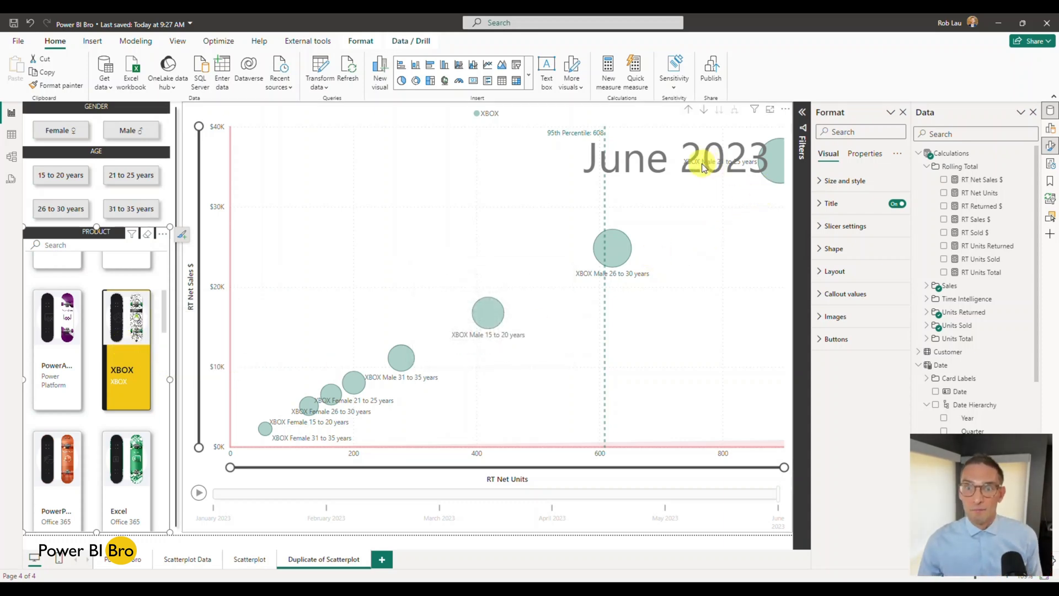
mouse_move(775, 168)
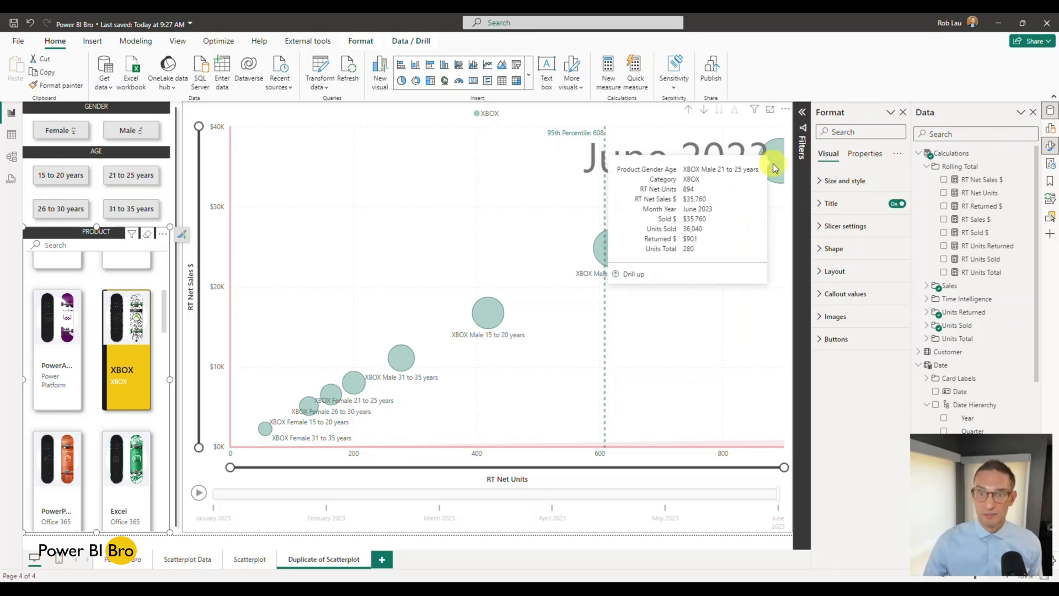
mouse_move(265, 433)
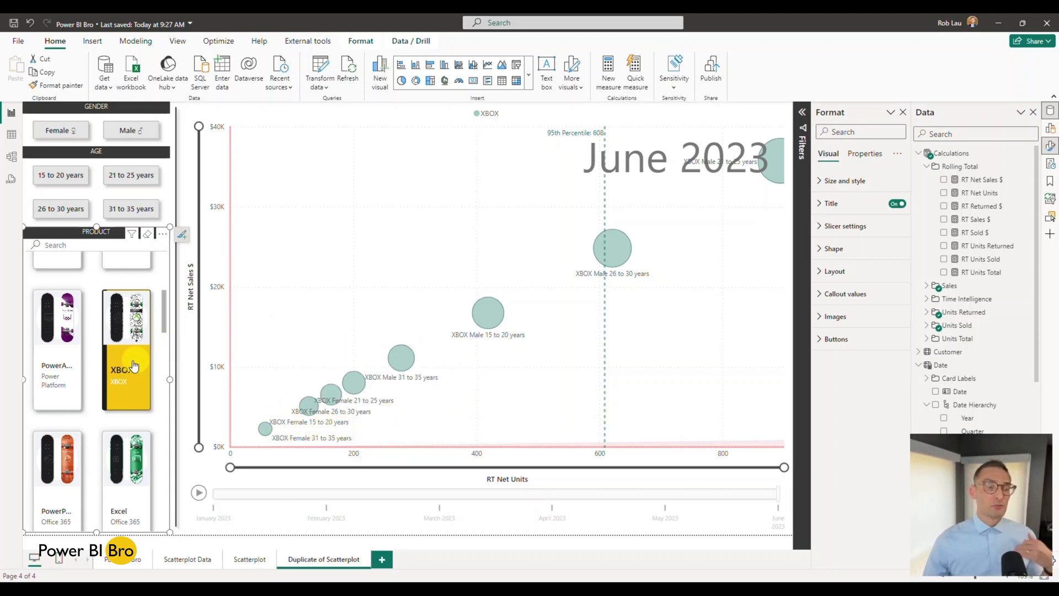
mouse_move(133, 365)
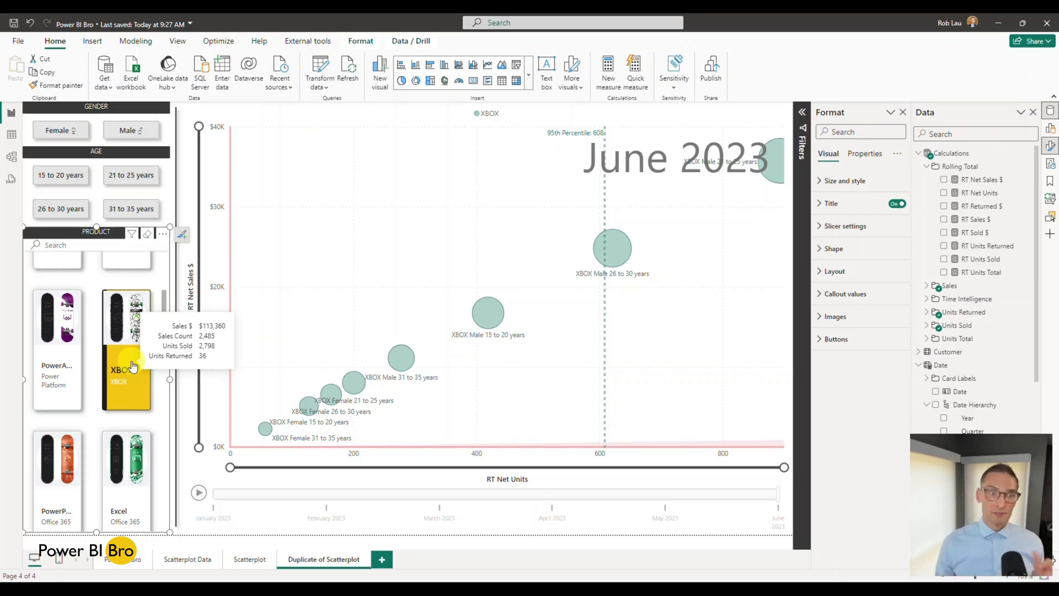
click(133, 365)
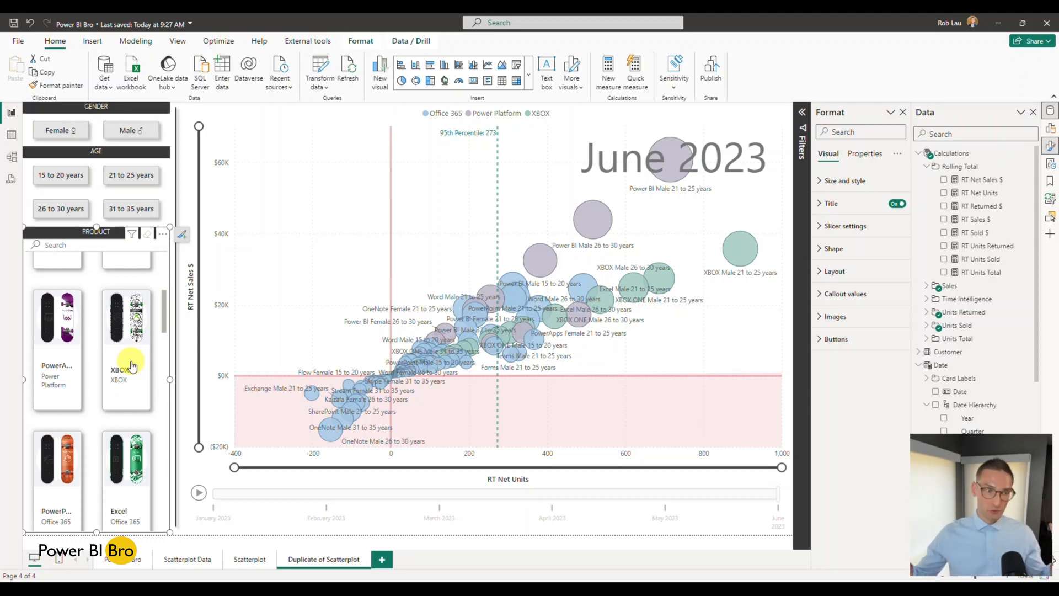
Step: Filter the scatterplot to the 31 to 35 years age group, Female customers and the Word product
click(136, 212)
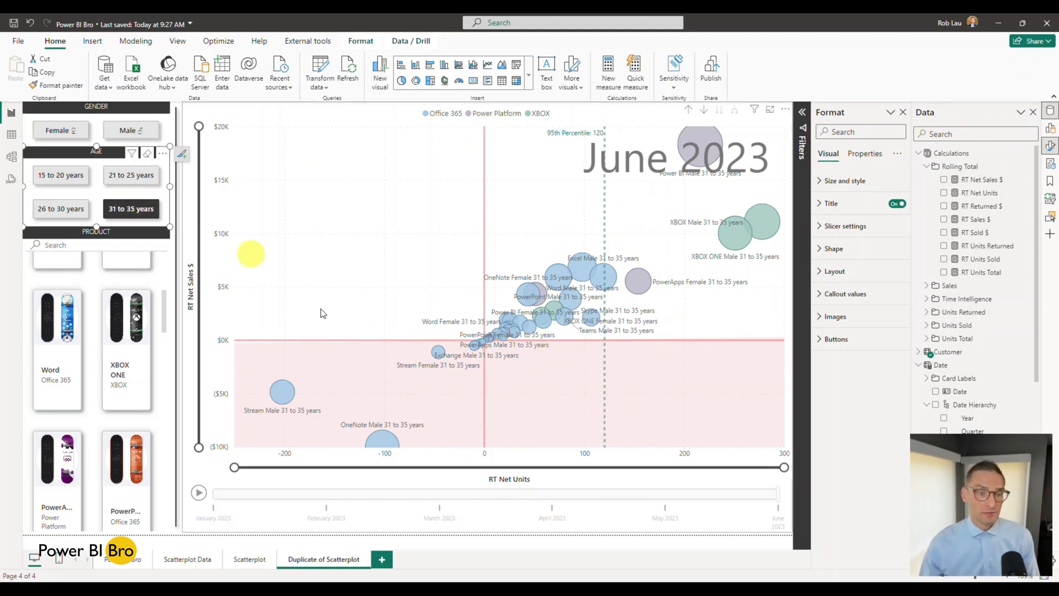
mouse_move(383, 443)
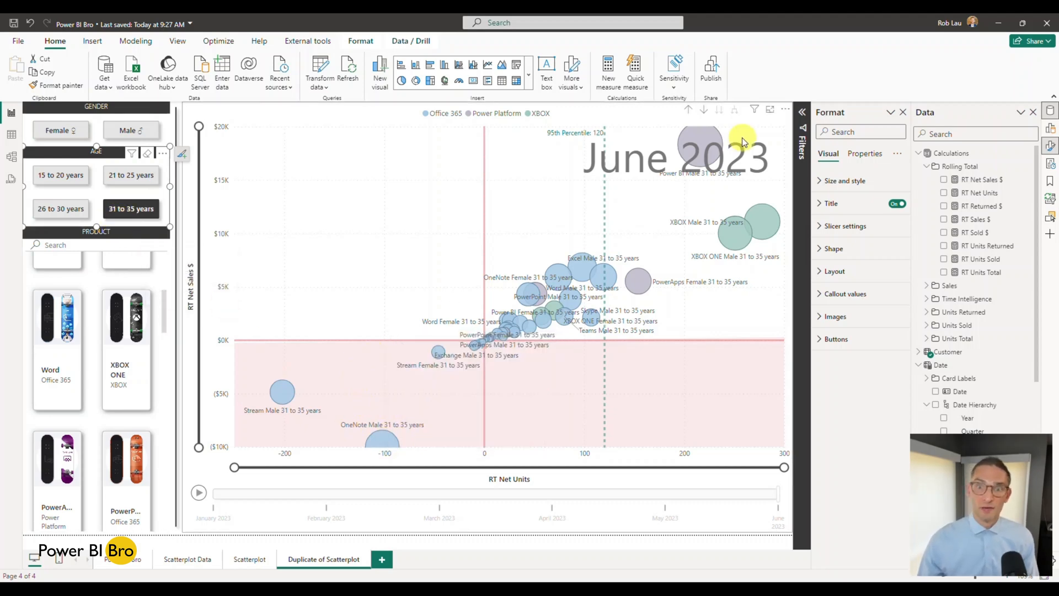
click(131, 213)
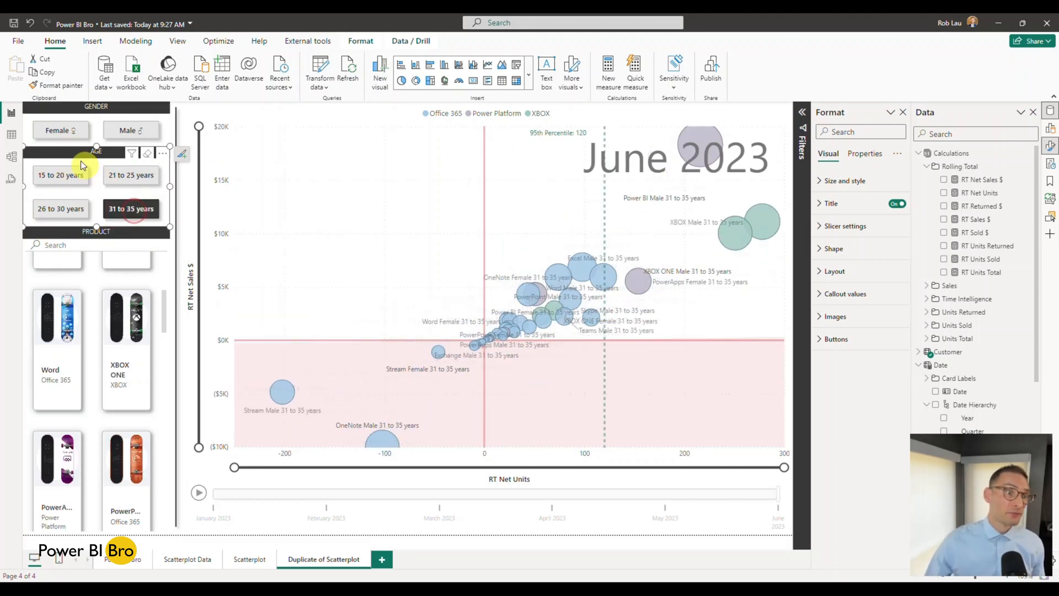
click(56, 139)
click(49, 364)
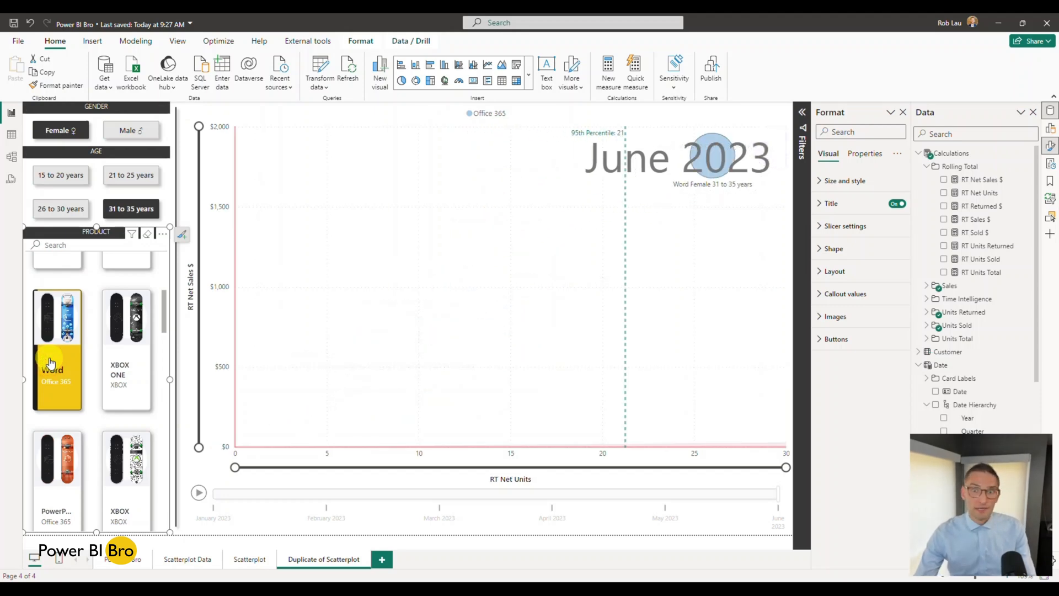
Step: Clear the Word, 31 to 35 years and Female slicer selections
click(49, 360)
click(116, 212)
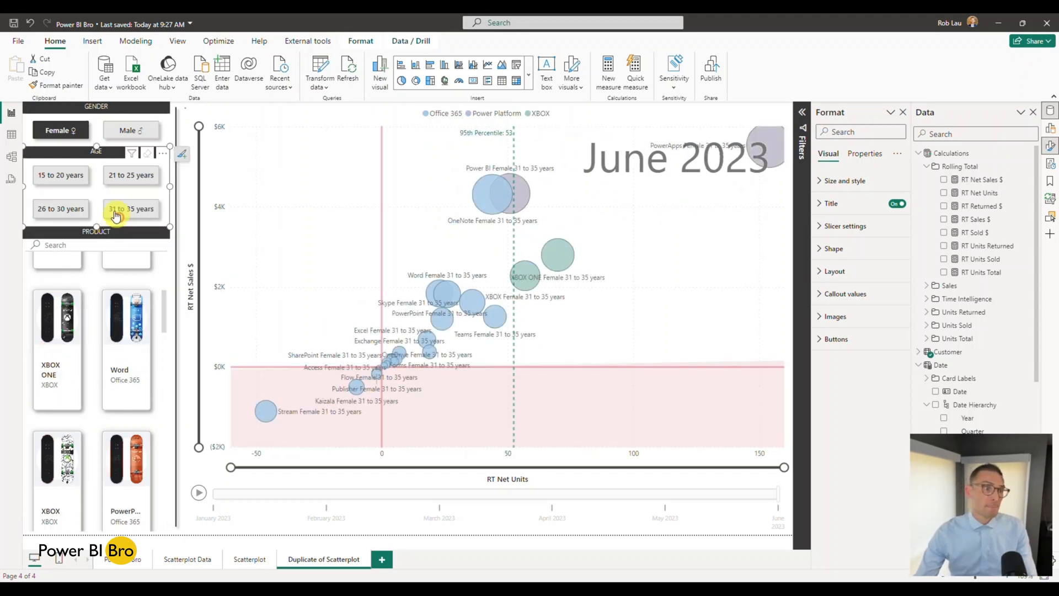
click(57, 130)
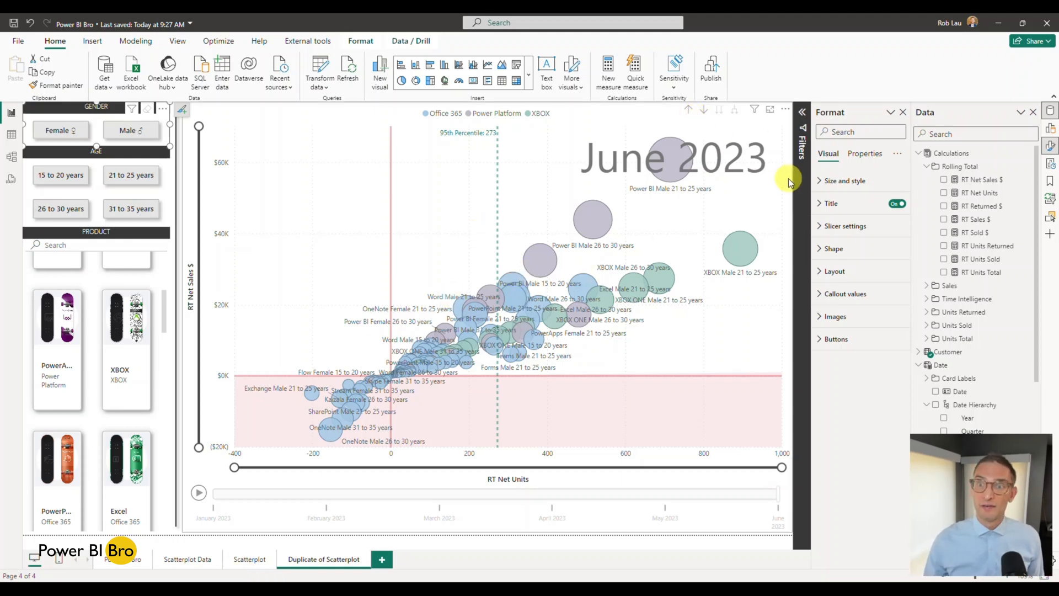
Step: Review the scatterplot's assigned fields and switch to the Scatterplot page with the visual-building options hidden
click(1049, 133)
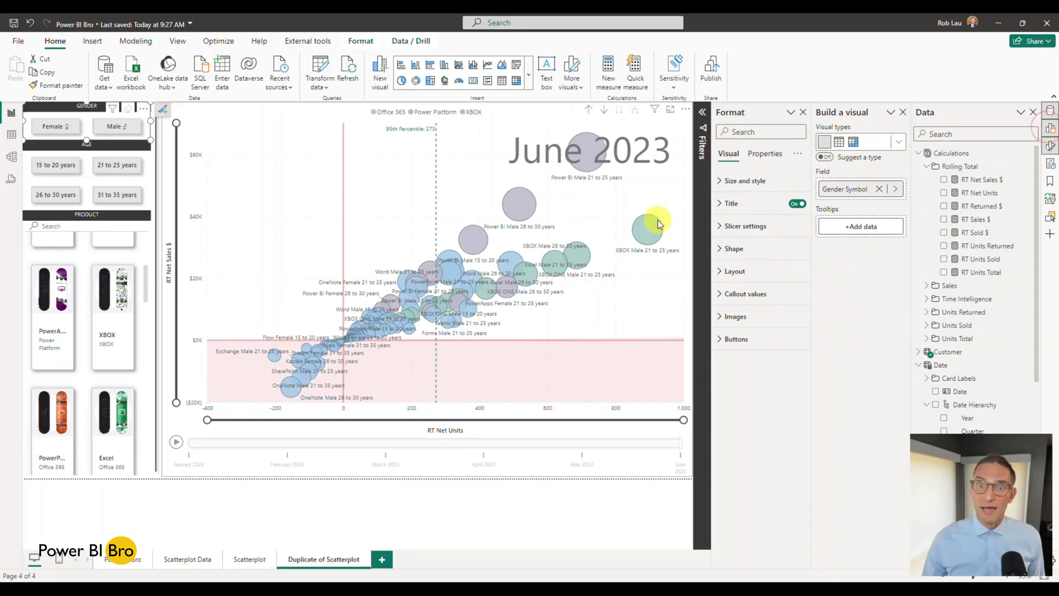
click(666, 204)
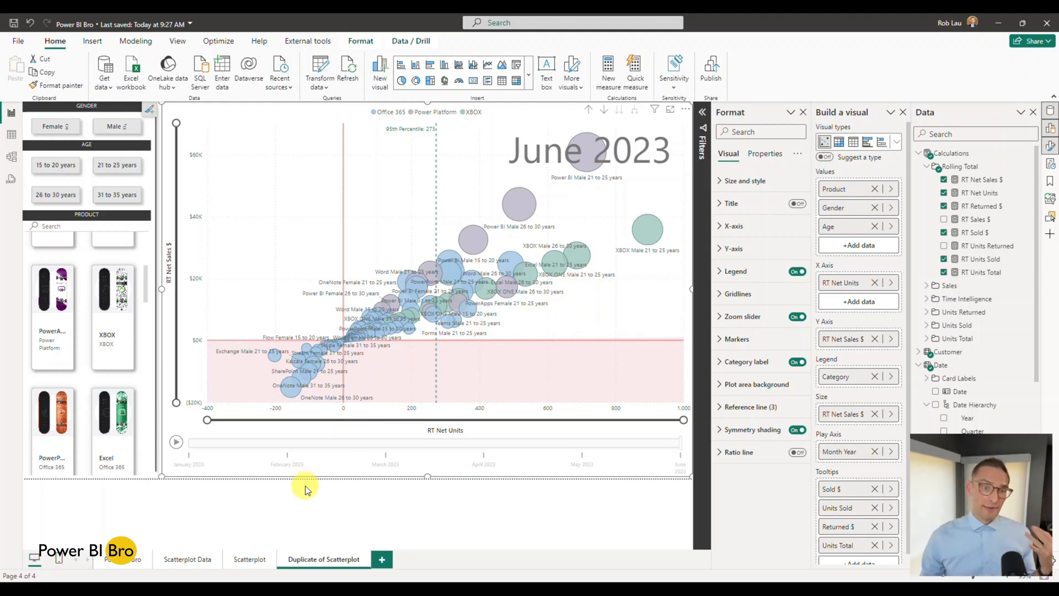
click(249, 562)
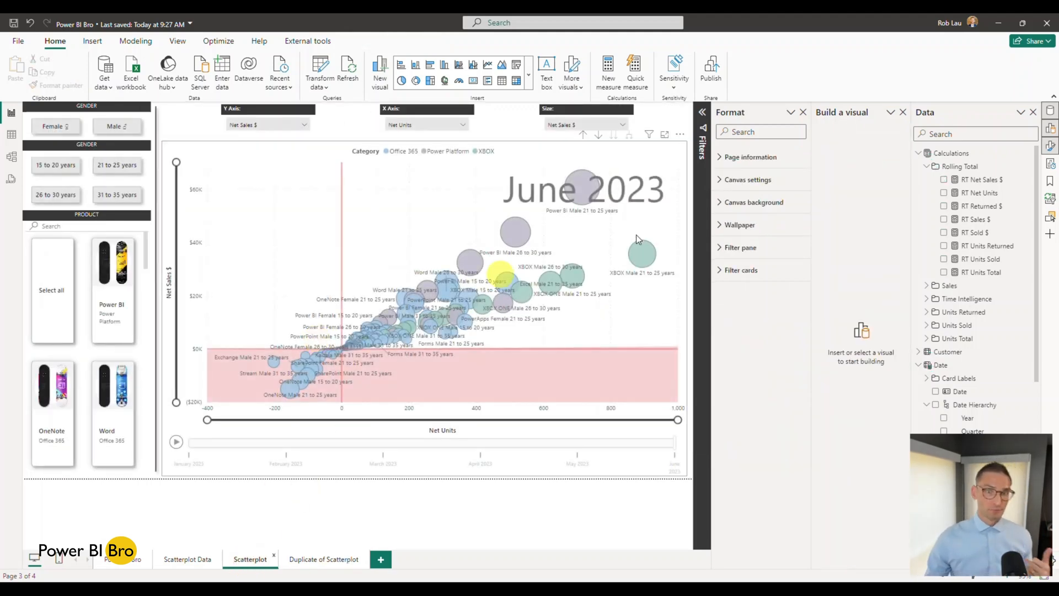
click(1051, 128)
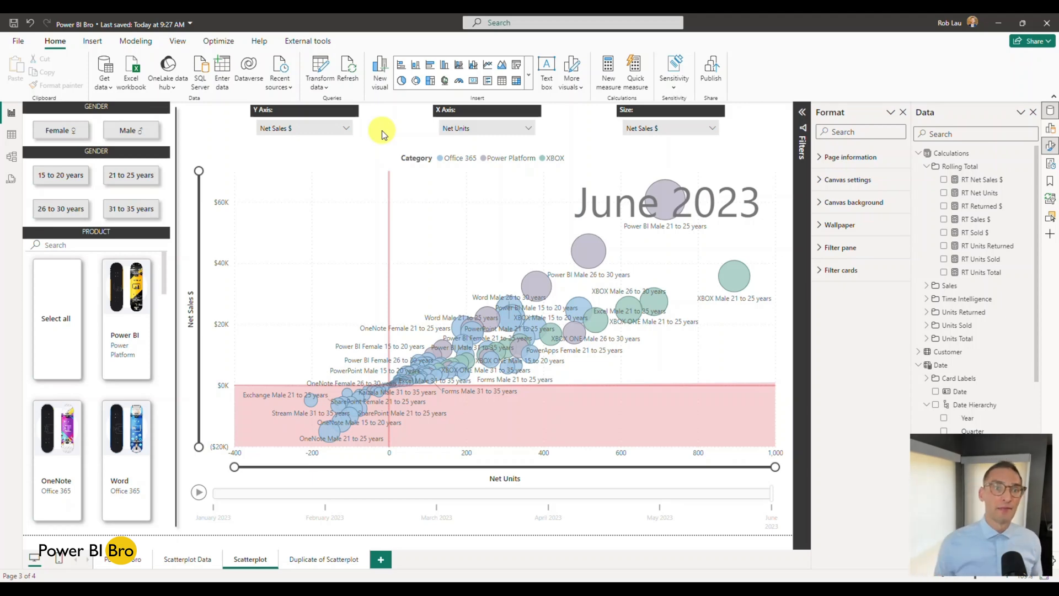
Step: Switch the Y axis measure to Sold $ and finally to Returned $
click(346, 129)
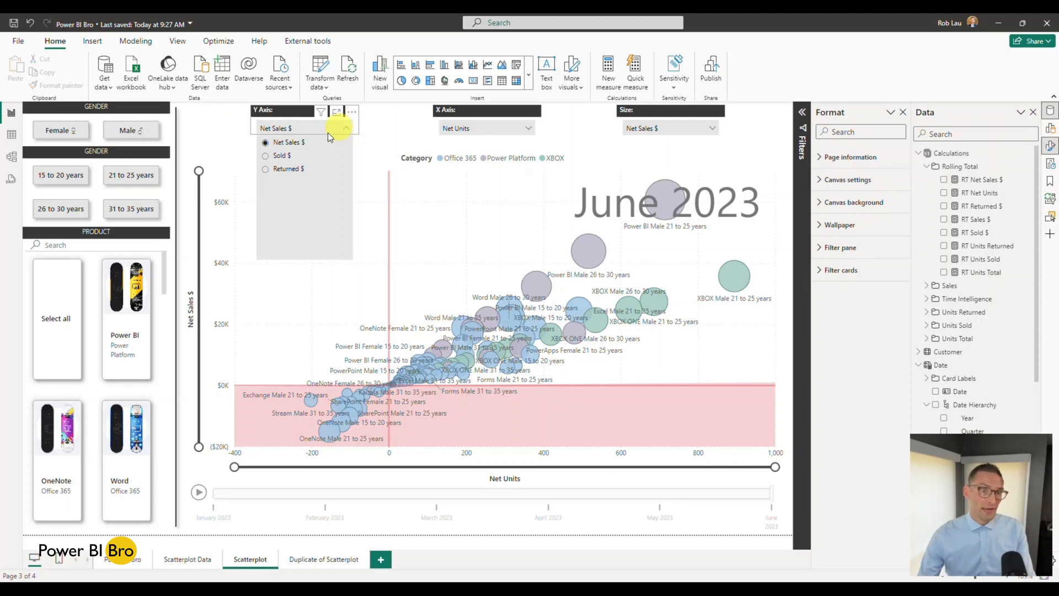
click(282, 155)
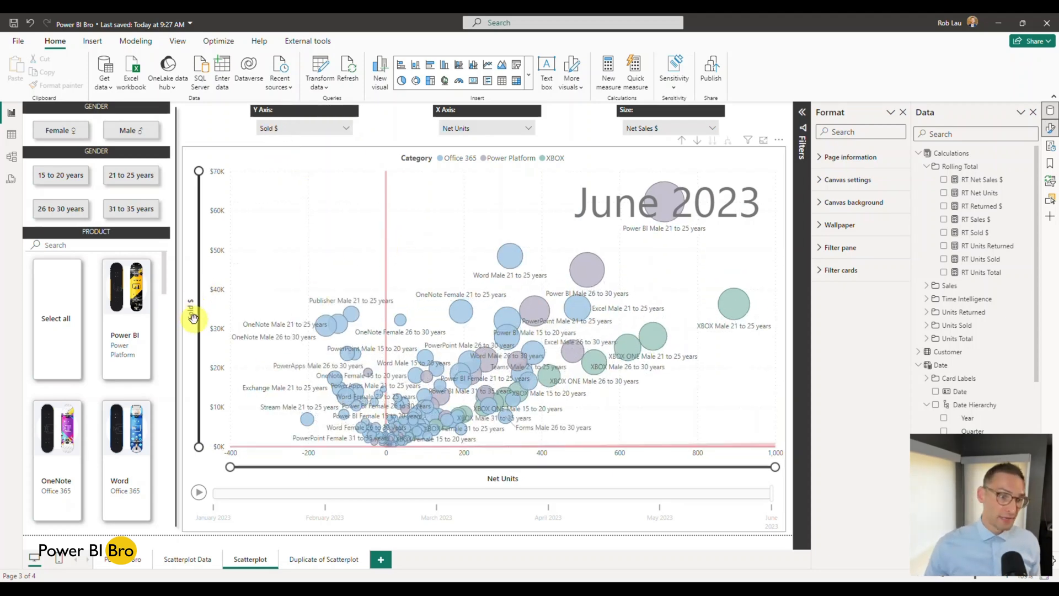
click(346, 128)
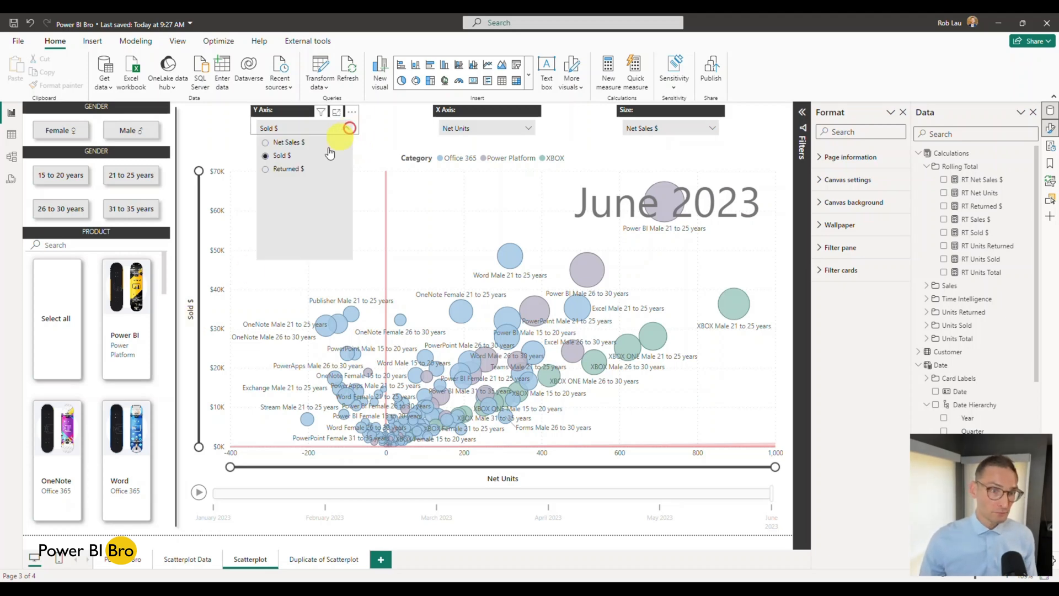
click(297, 167)
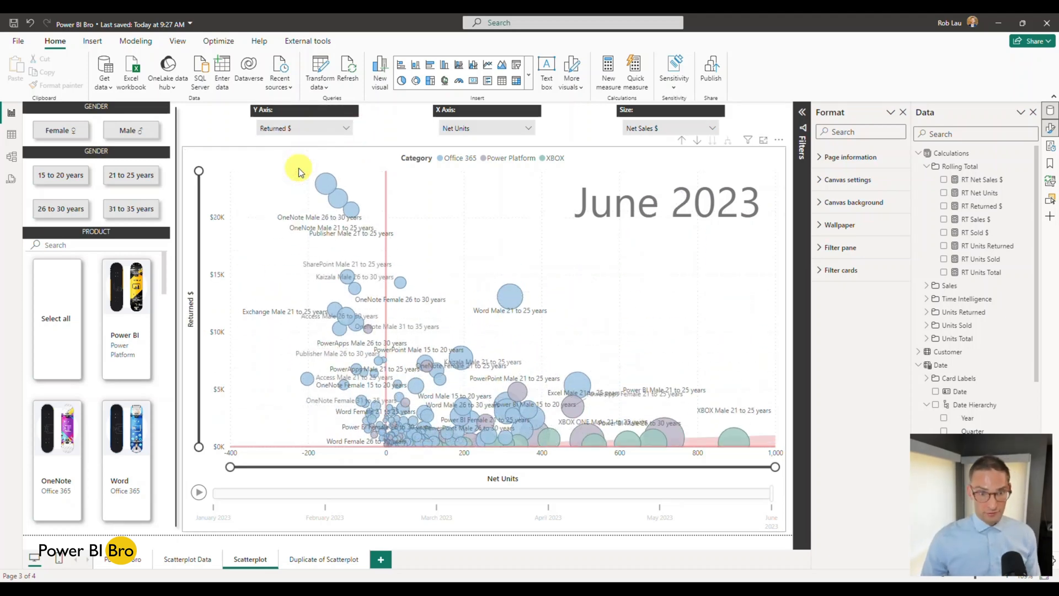
Step: Set the X axis measure of the scatterplot to Units Returned
click(512, 129)
click(483, 171)
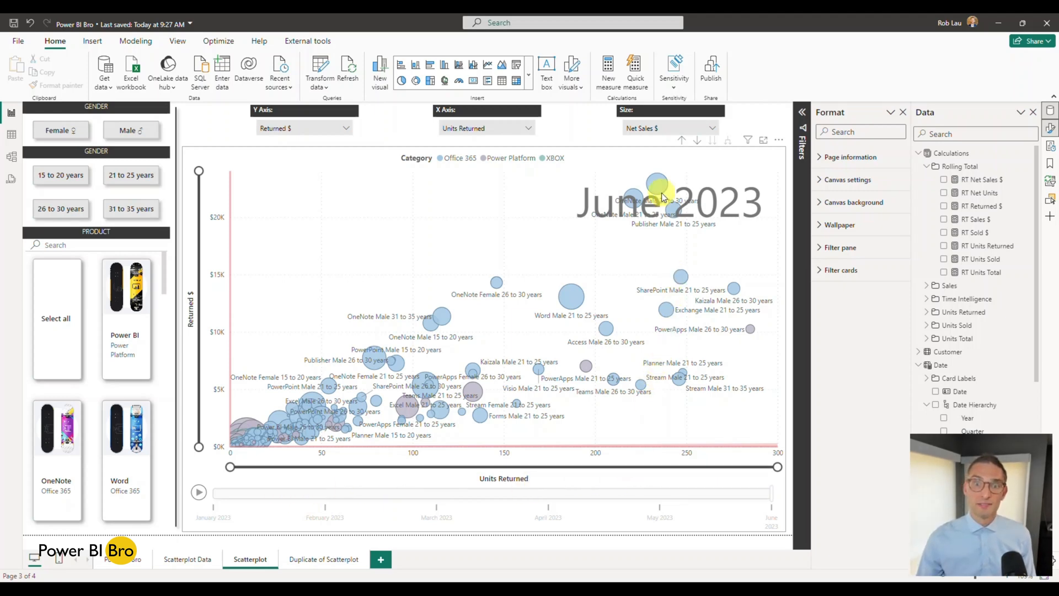
mouse_move(663, 191)
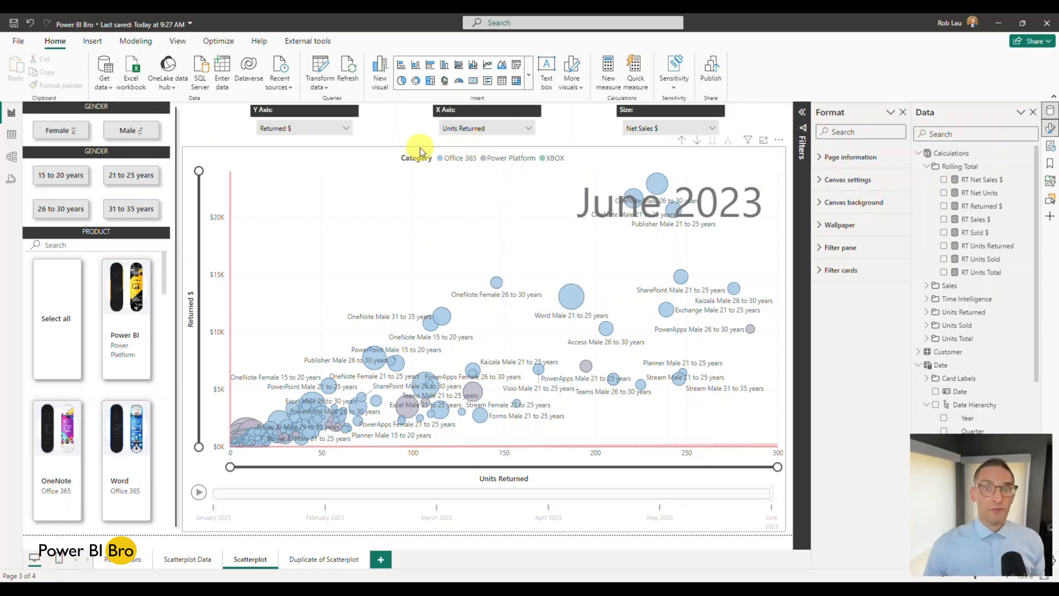
Step: Try Sold $ and Units Sold as the bubble size measure, settle on Returned $, and check the OneNote Male 26 to 30 years tooltip
click(664, 127)
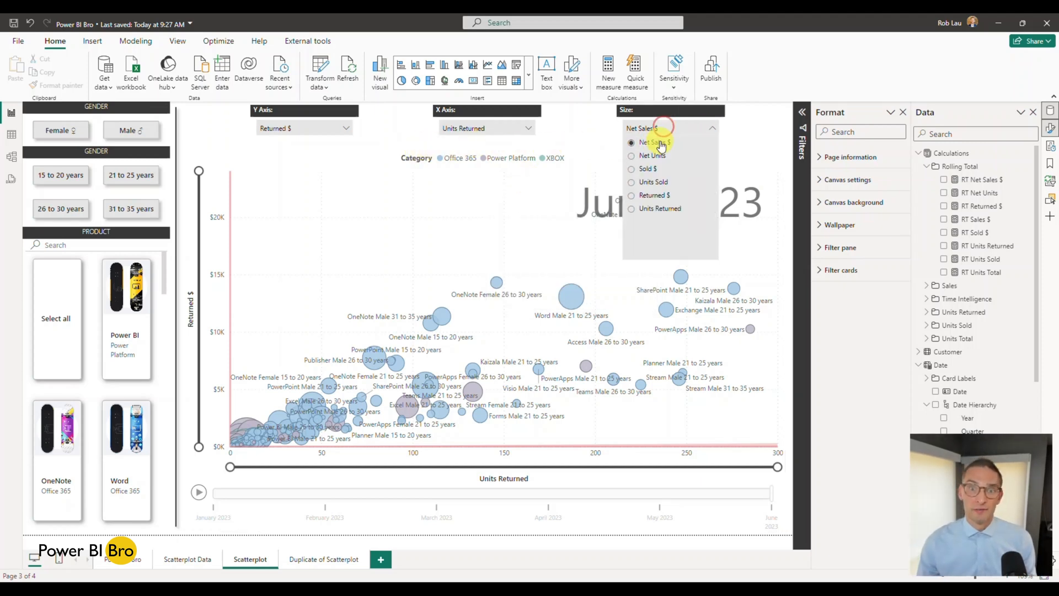
click(643, 168)
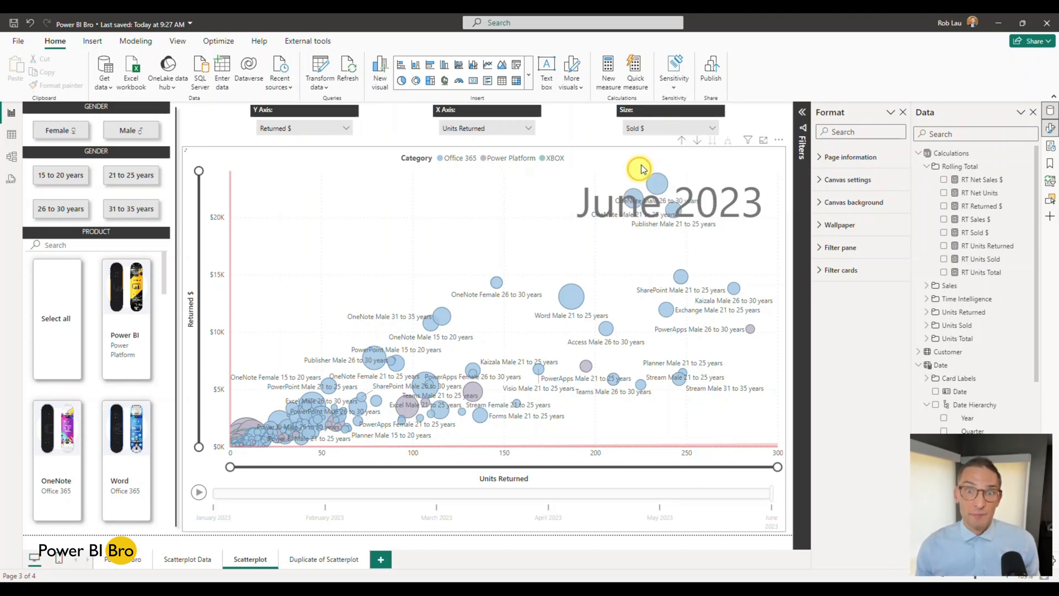
click(647, 128)
click(648, 182)
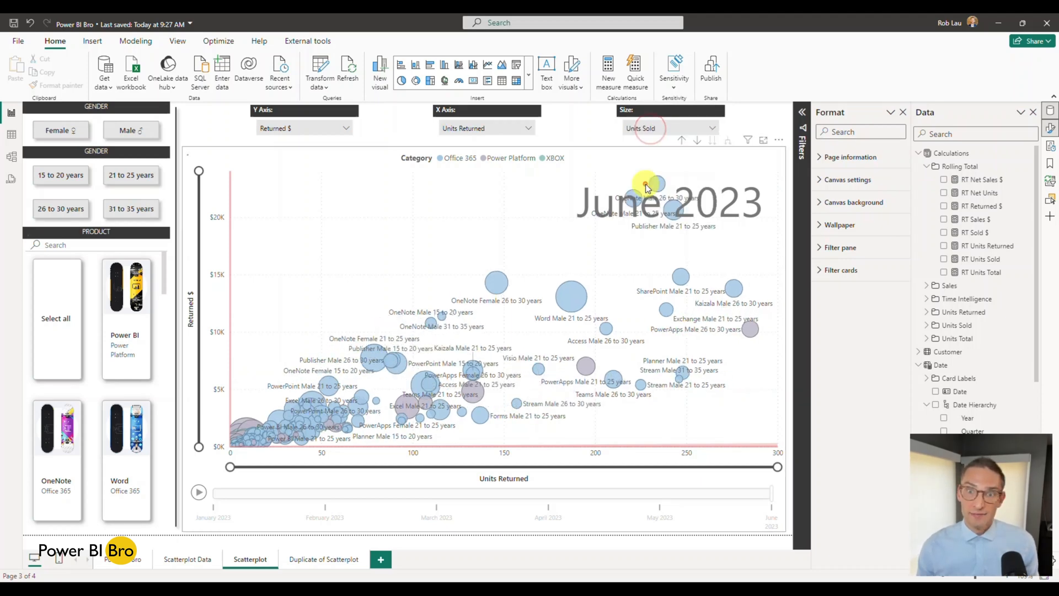
click(646, 128)
click(645, 194)
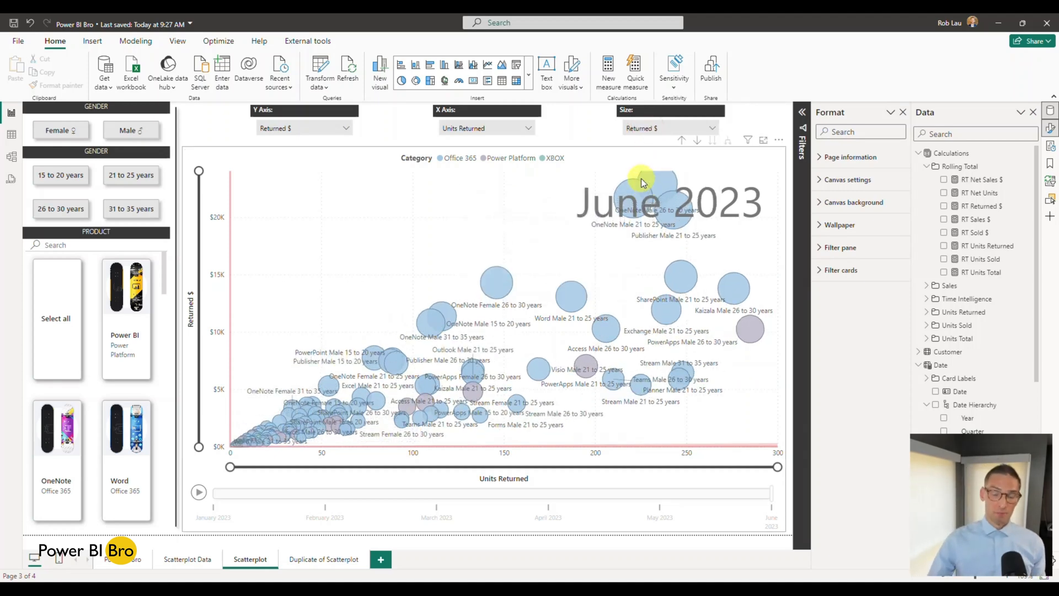
mouse_move(642, 181)
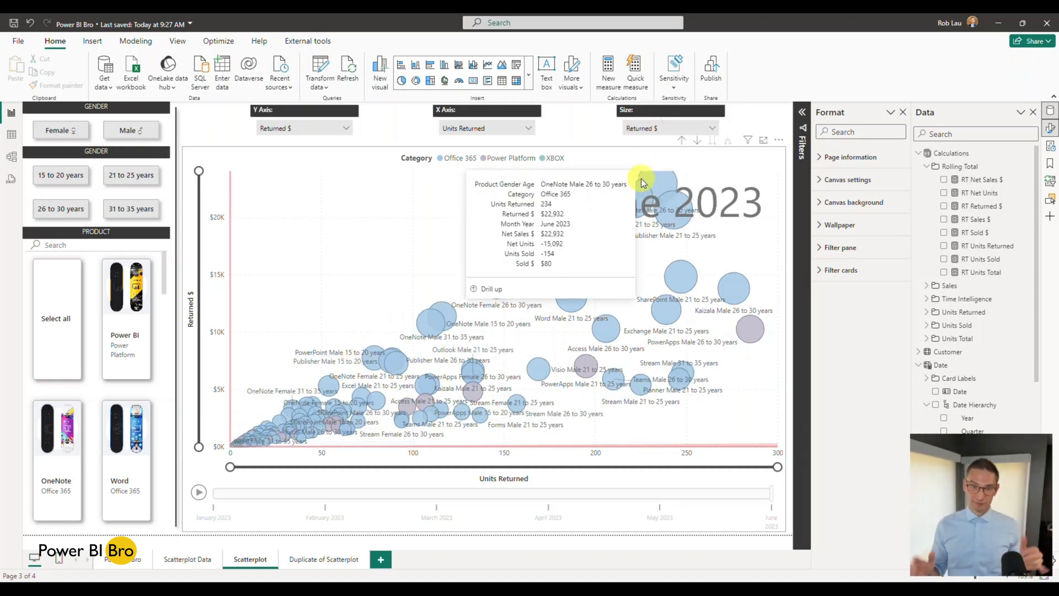
Step: Switch to the Duplicate of Scatterplot page and lower the scatterplot's upper edge to free space above it
click(581, 122)
click(330, 559)
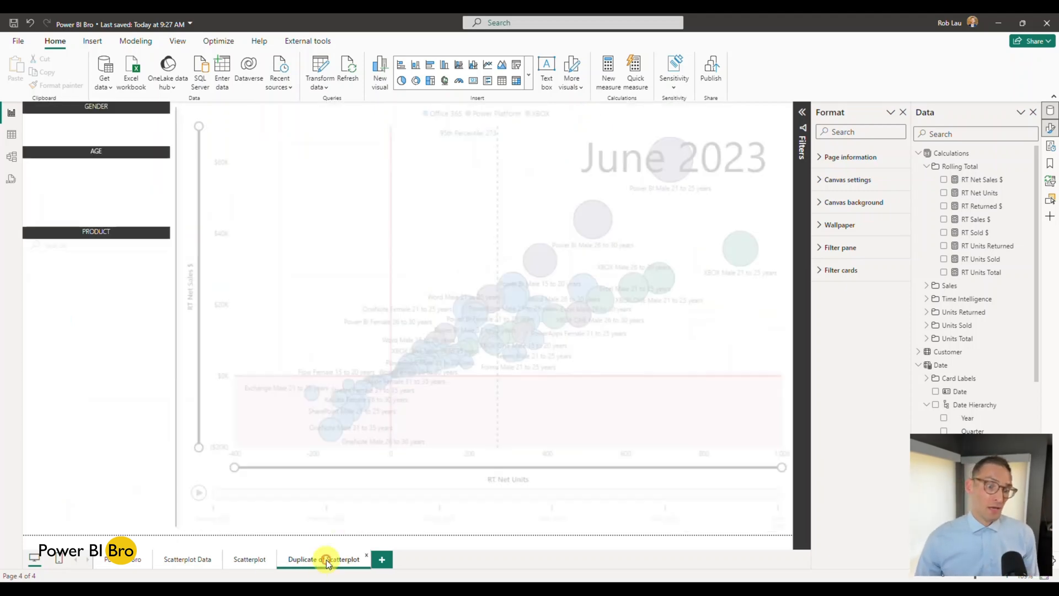
click(331, 117)
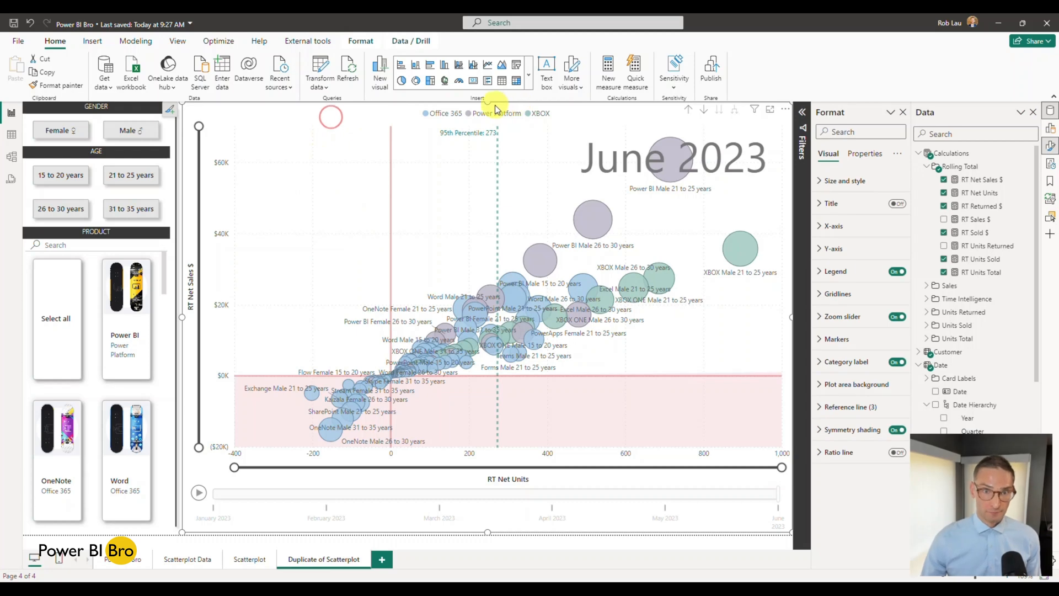
drag(488, 103, 496, 169)
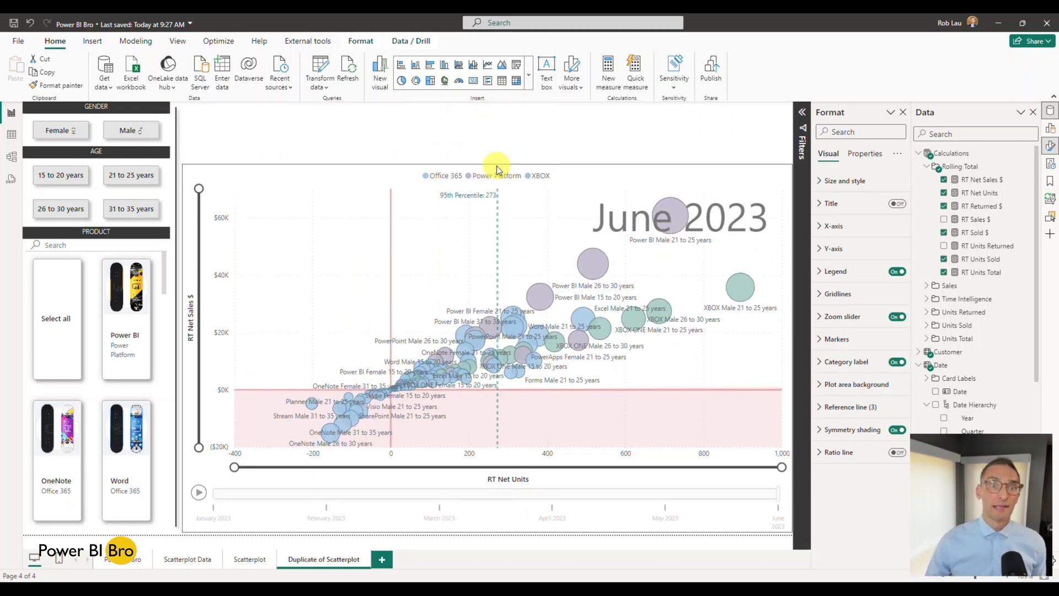
click(433, 136)
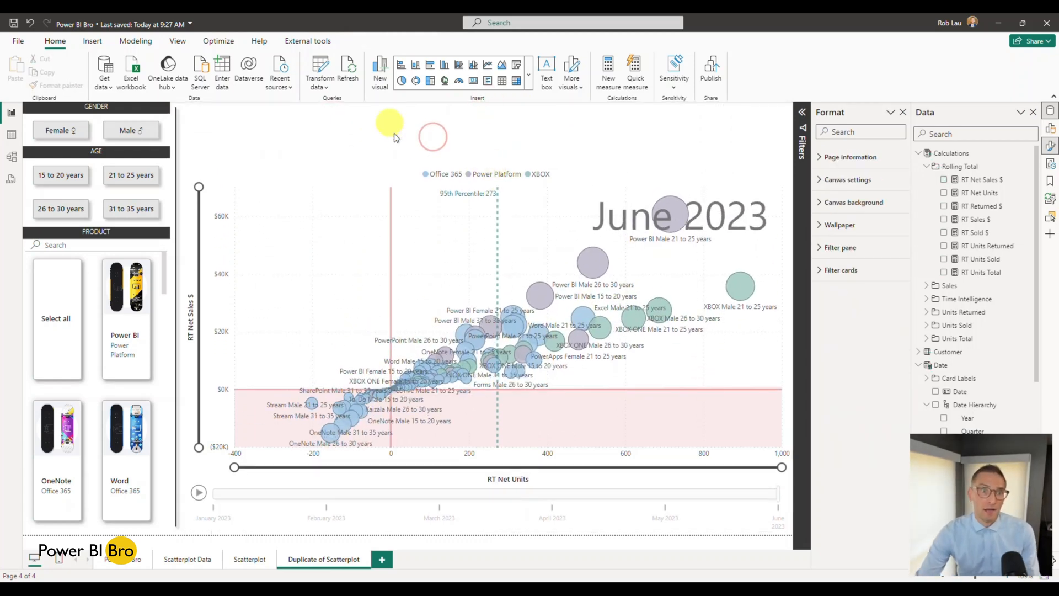
Step: Show the scatterplot's assigned fields and start a new field parameter
click(138, 42)
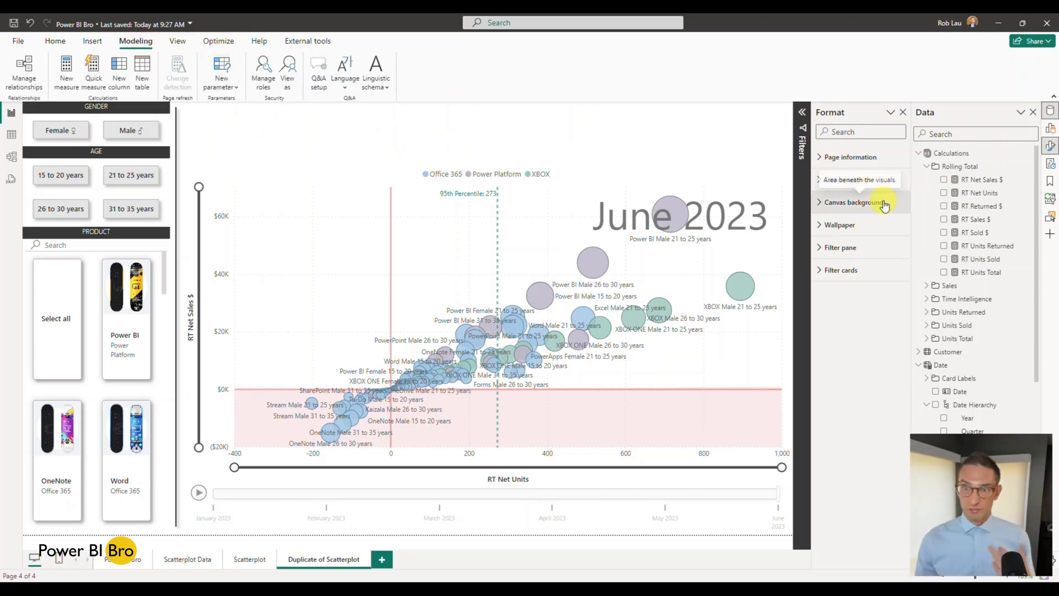
click(359, 168)
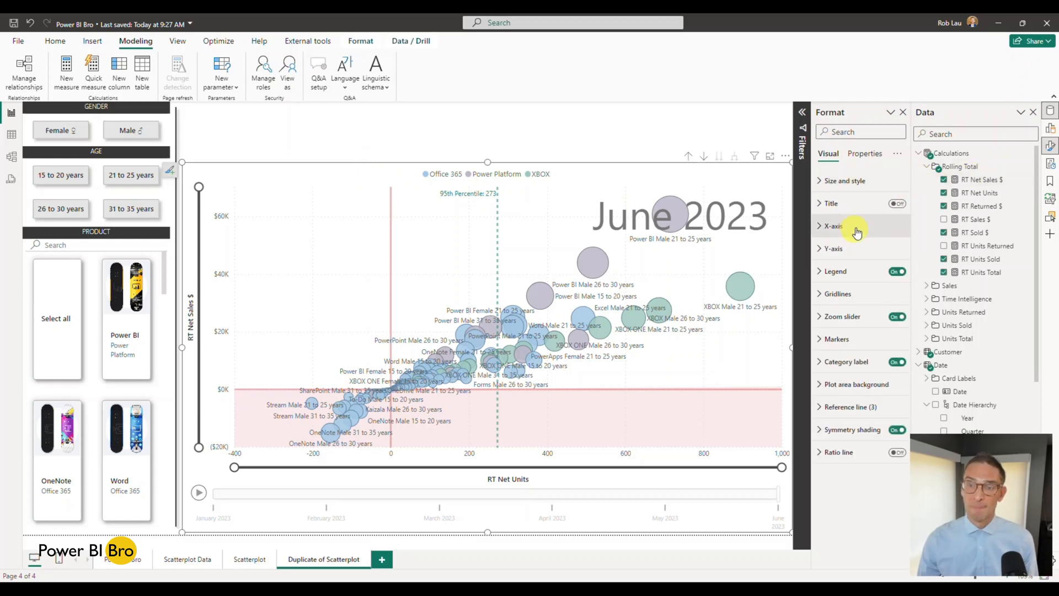
click(1050, 129)
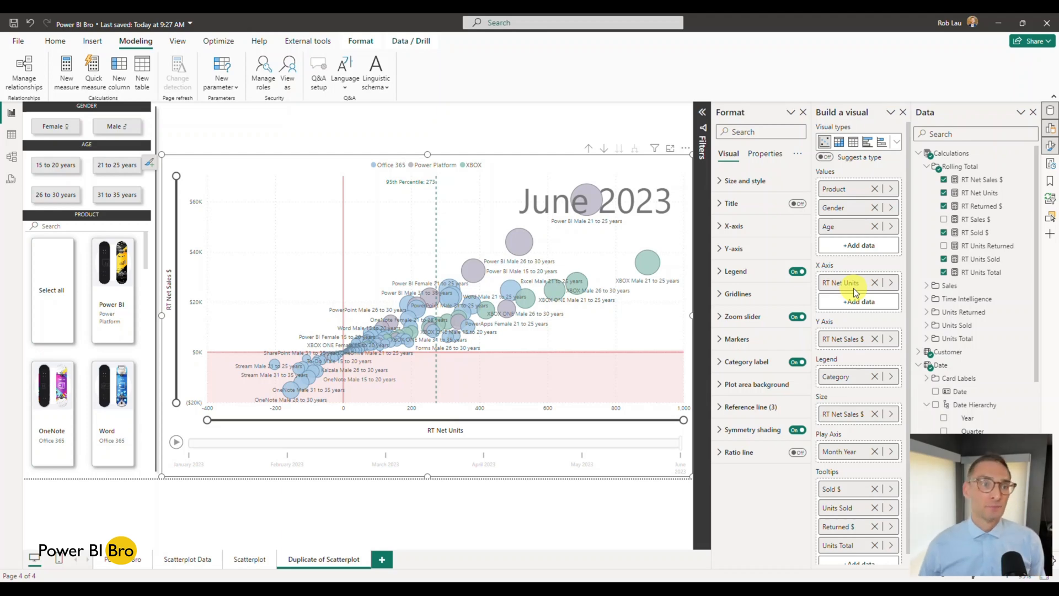
click(256, 131)
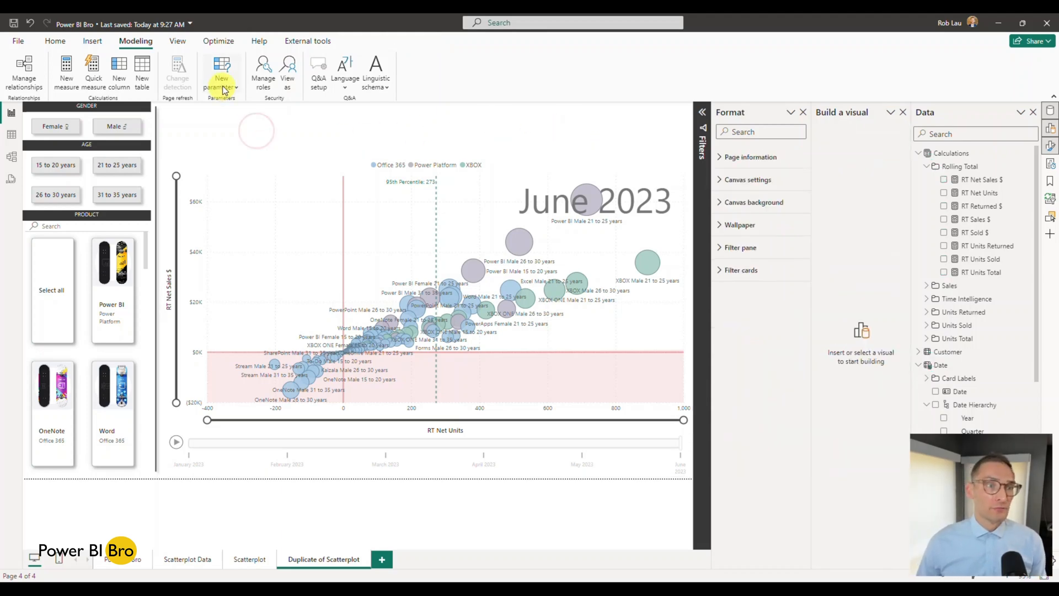
click(224, 88)
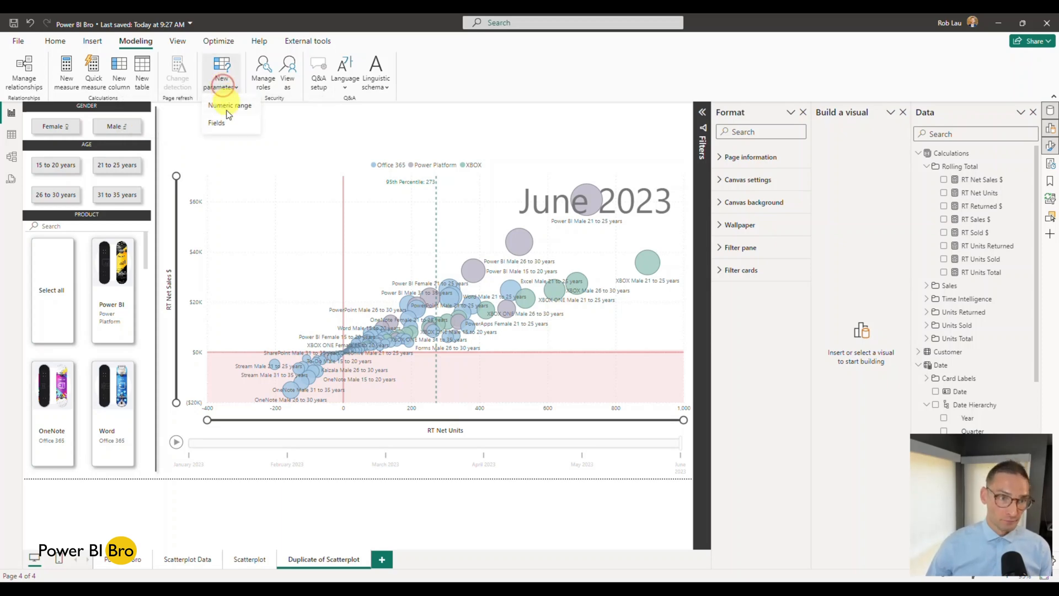
click(227, 124)
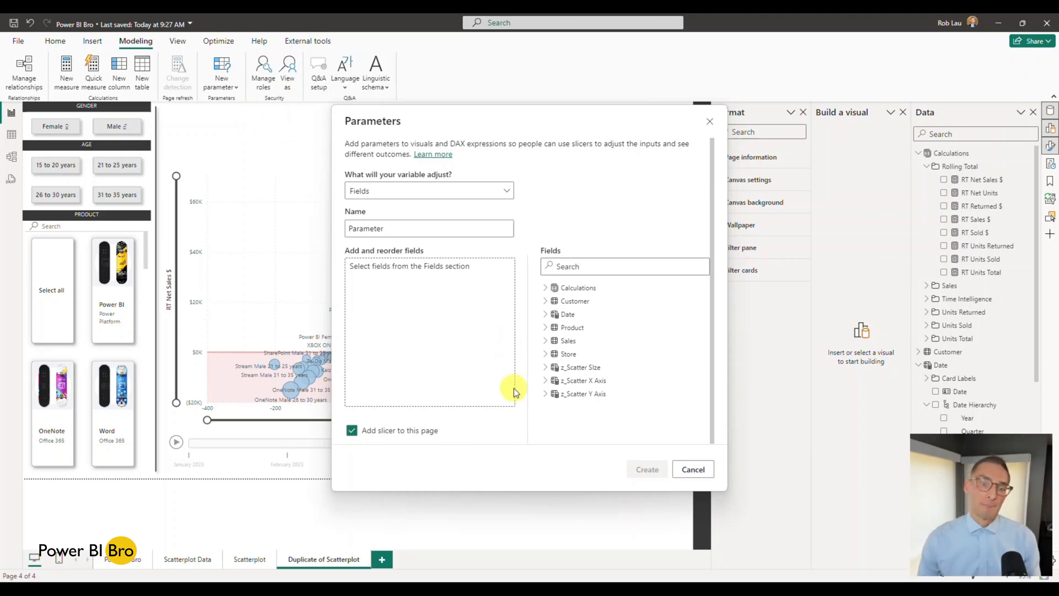
Step: Add RT Net Sales $, RT Sales $ and RT Returned $ from the Rolling Total folder to the parameter
click(545, 288)
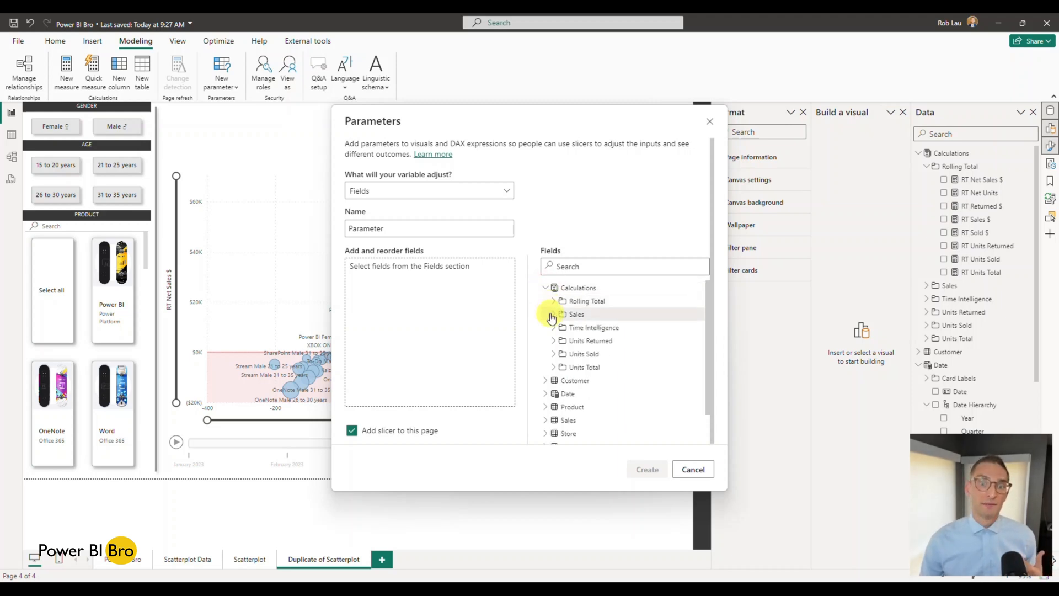
click(554, 301)
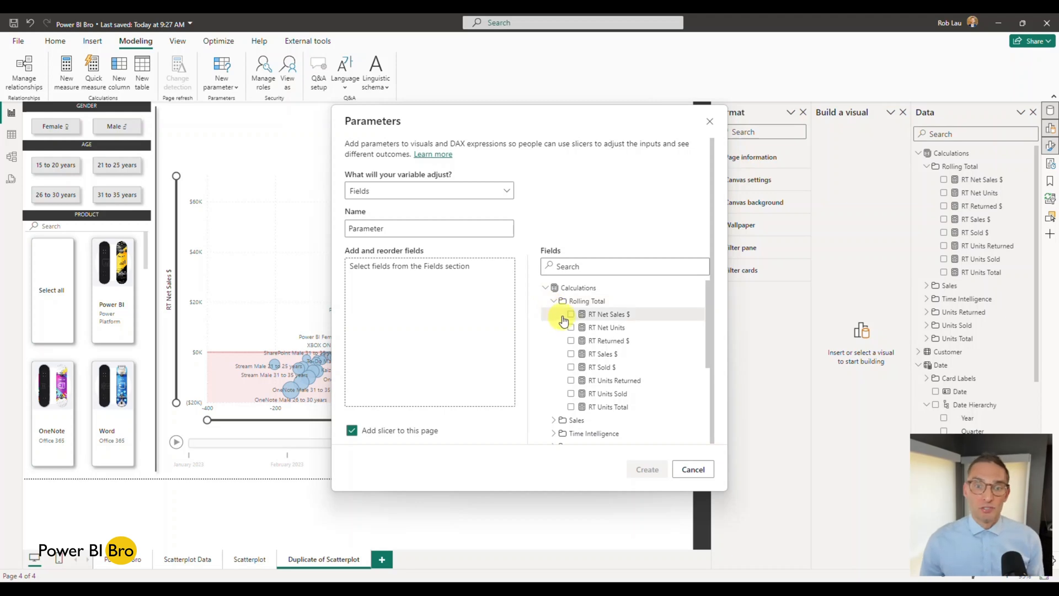
click(572, 315)
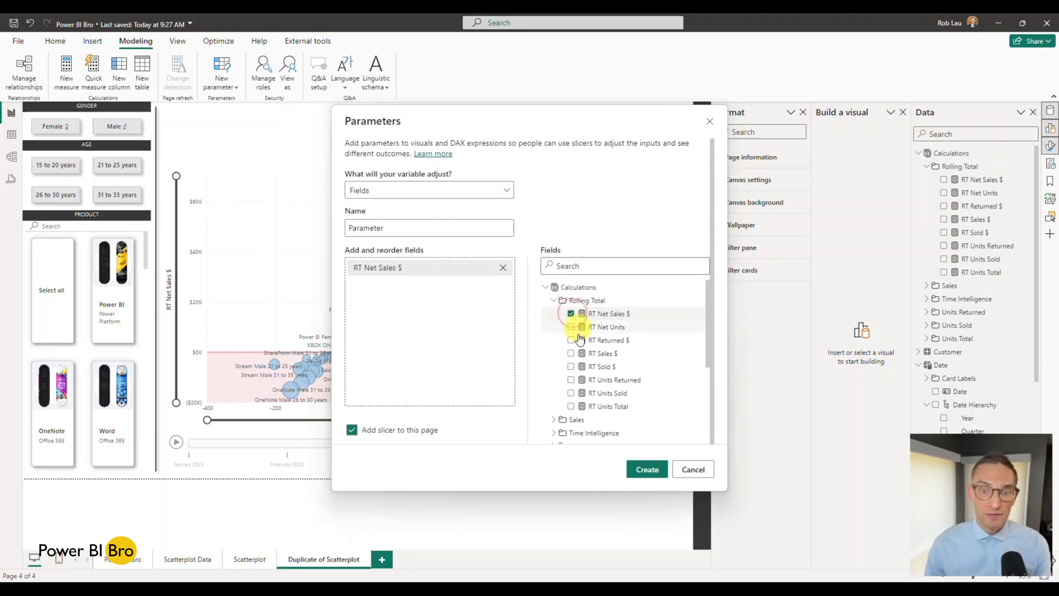
click(571, 354)
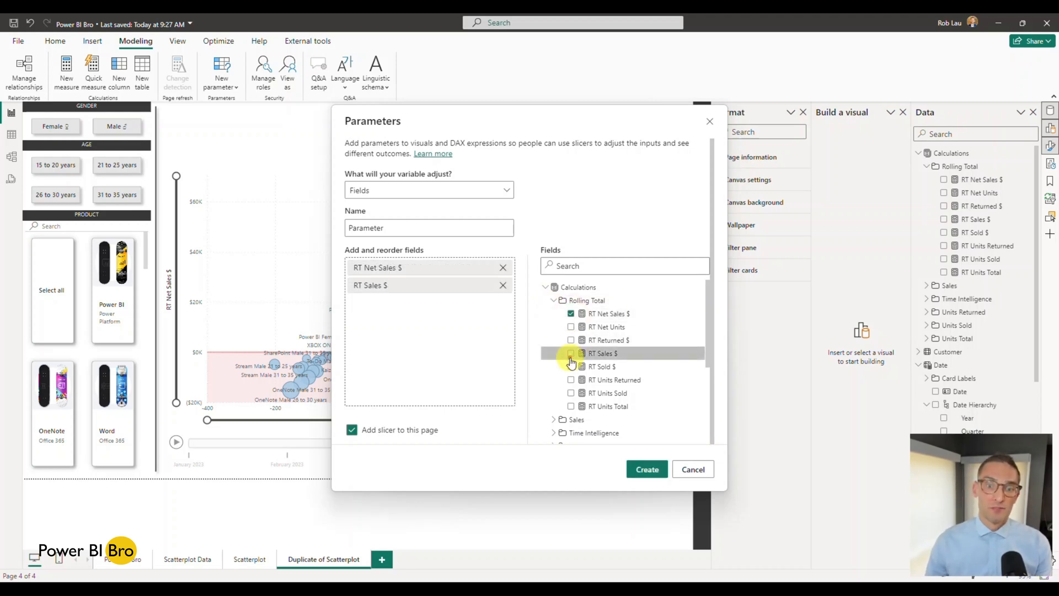
click(572, 341)
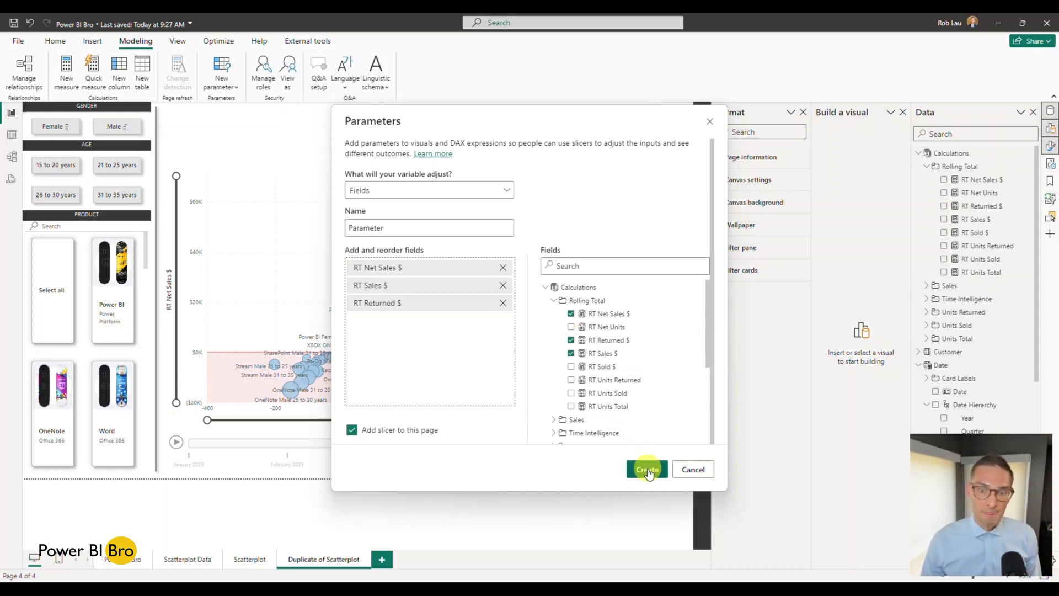
Step: Name the parameter "Y Axis:", create it with a slicer on the page, and move the slicer to the space above the scatterplot
drag(404, 229, 335, 231)
text(Y)
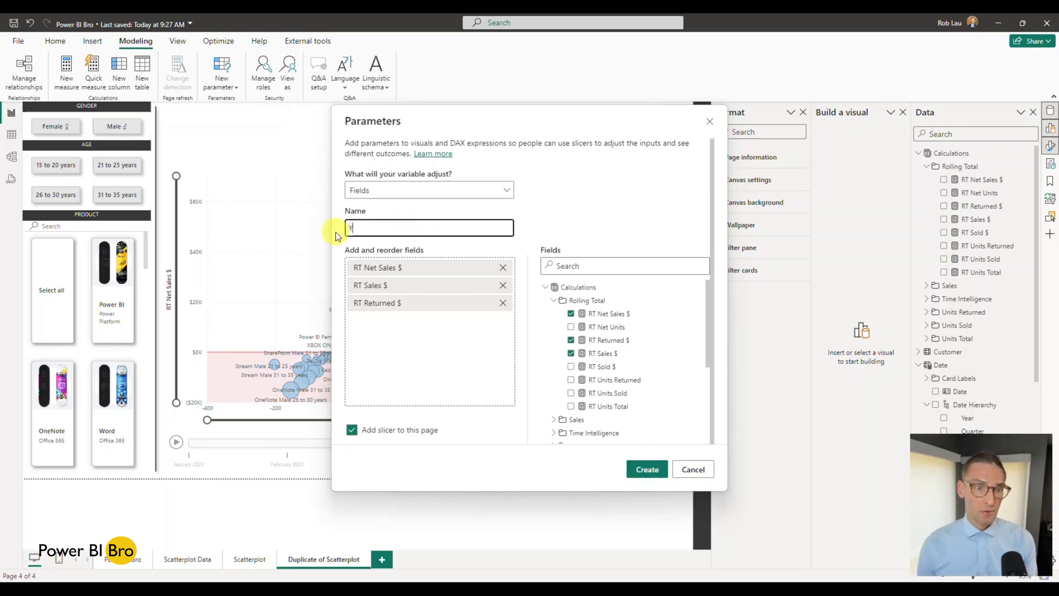
text( Axis:)
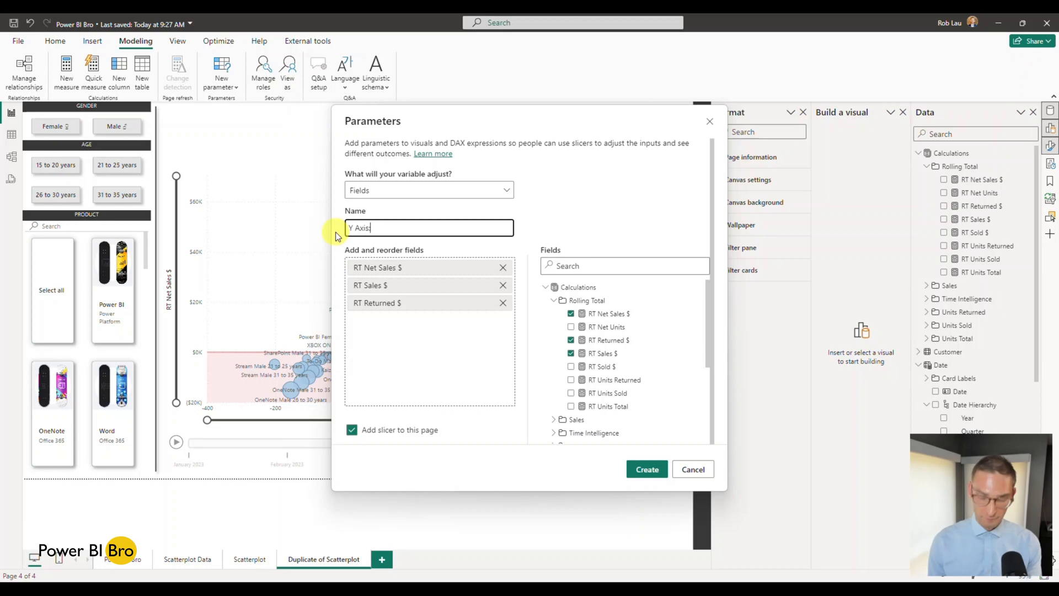
click(643, 470)
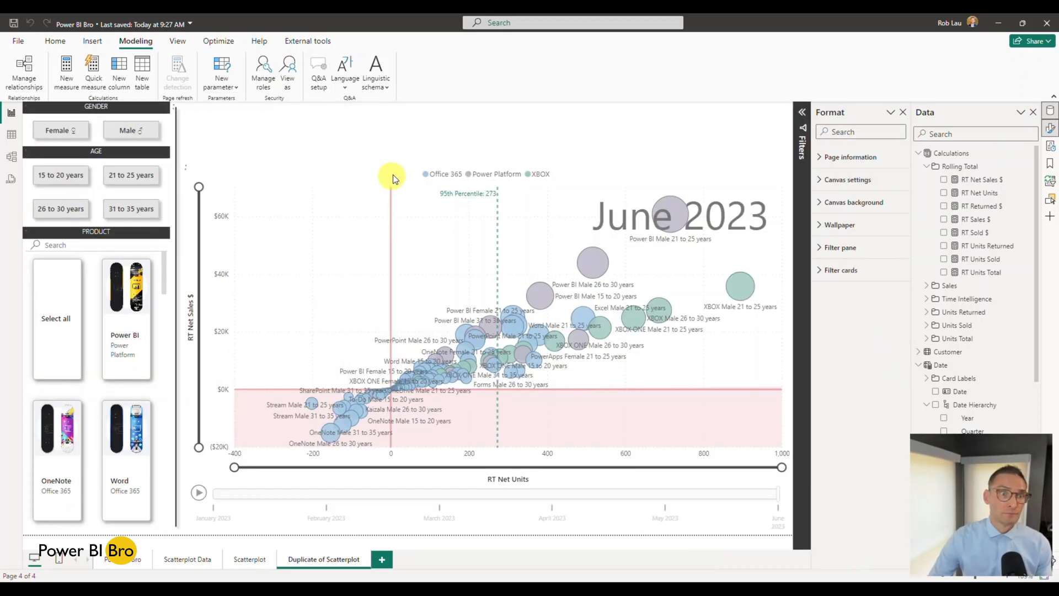
drag(177, 221, 318, 178)
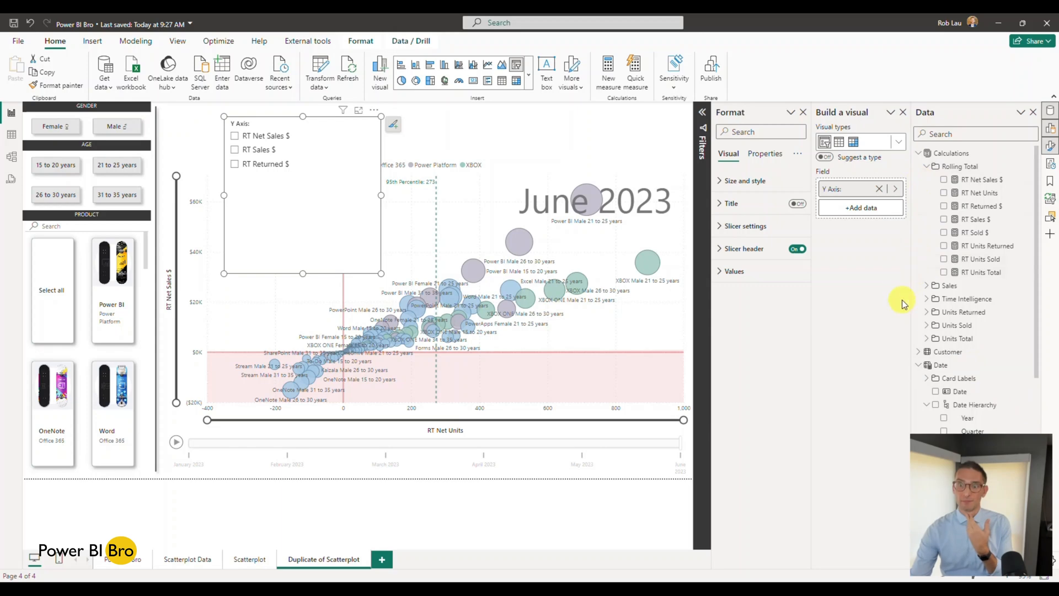
Step: Collapse the expanded tables in the data model's field list and expand the Y Axis: parameter table
click(918, 154)
click(918, 179)
click(917, 193)
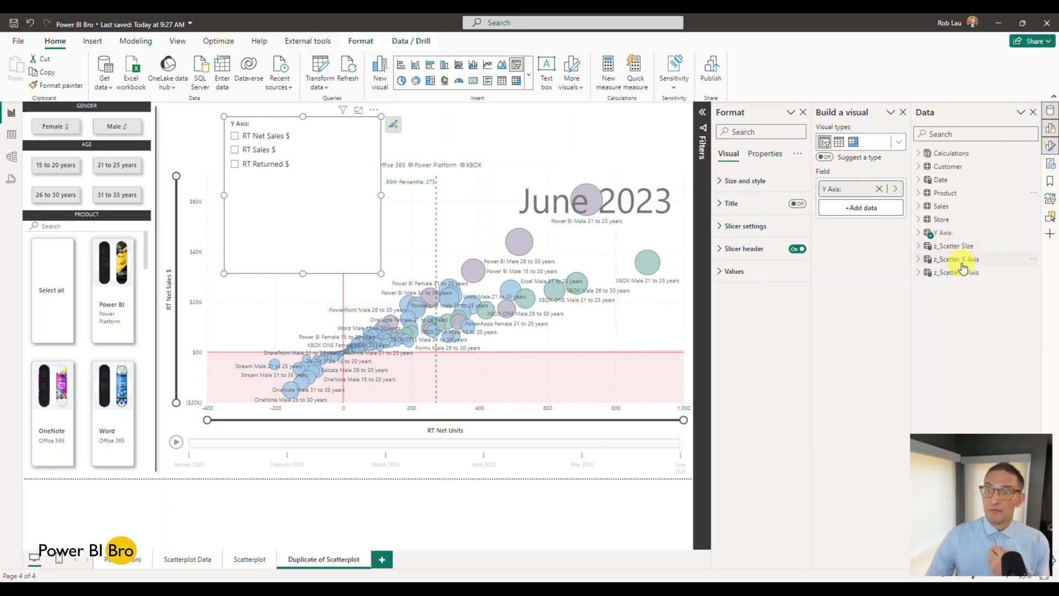
click(918, 232)
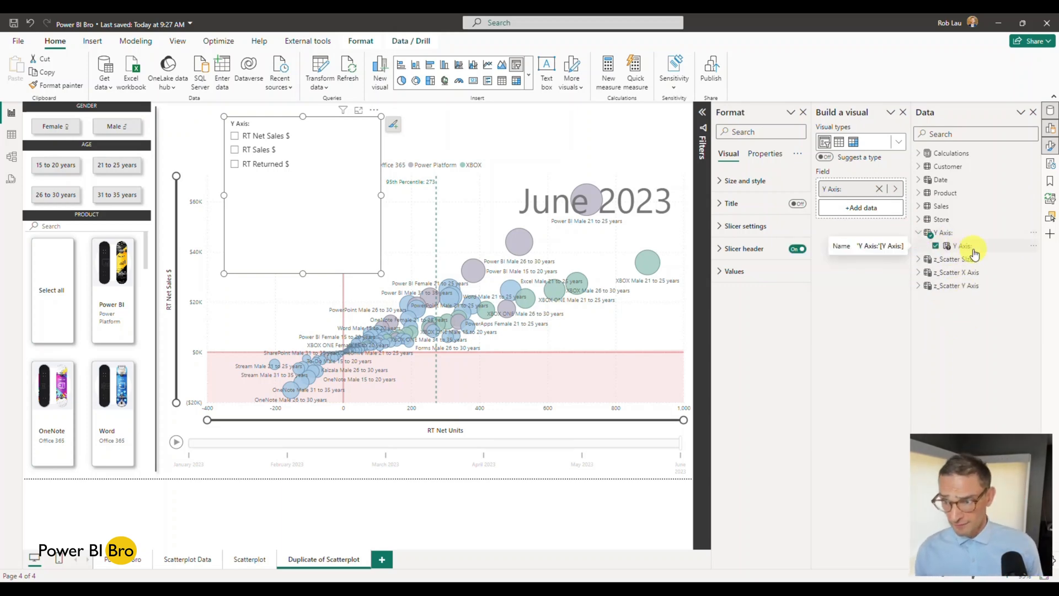
Step: Examine the Y Axis: table's DAX definition, covering the display names, NAMEOF measure references and sort order numbers
click(937, 232)
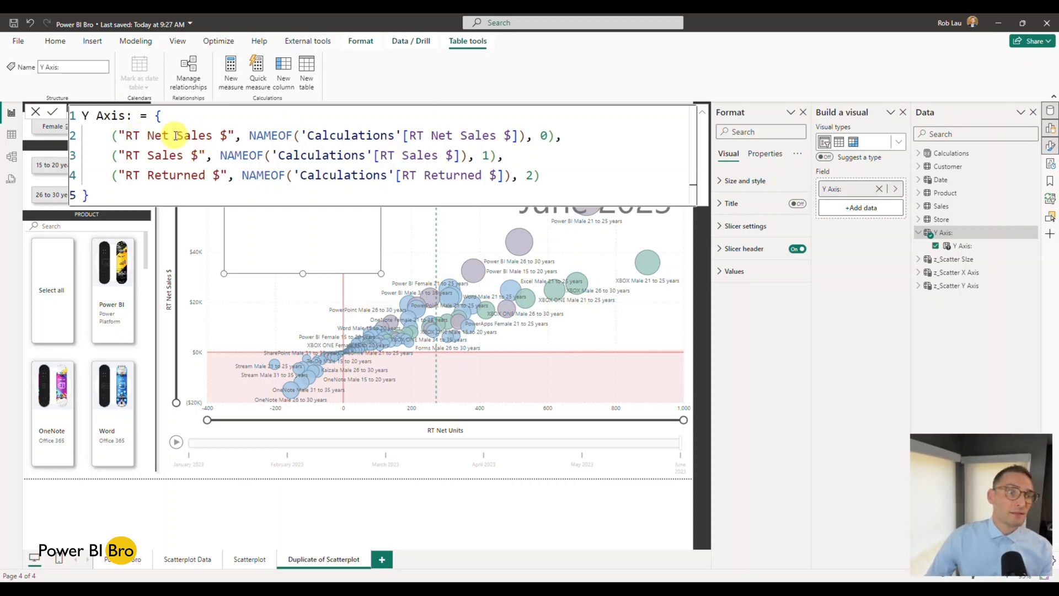
drag(122, 135, 227, 135)
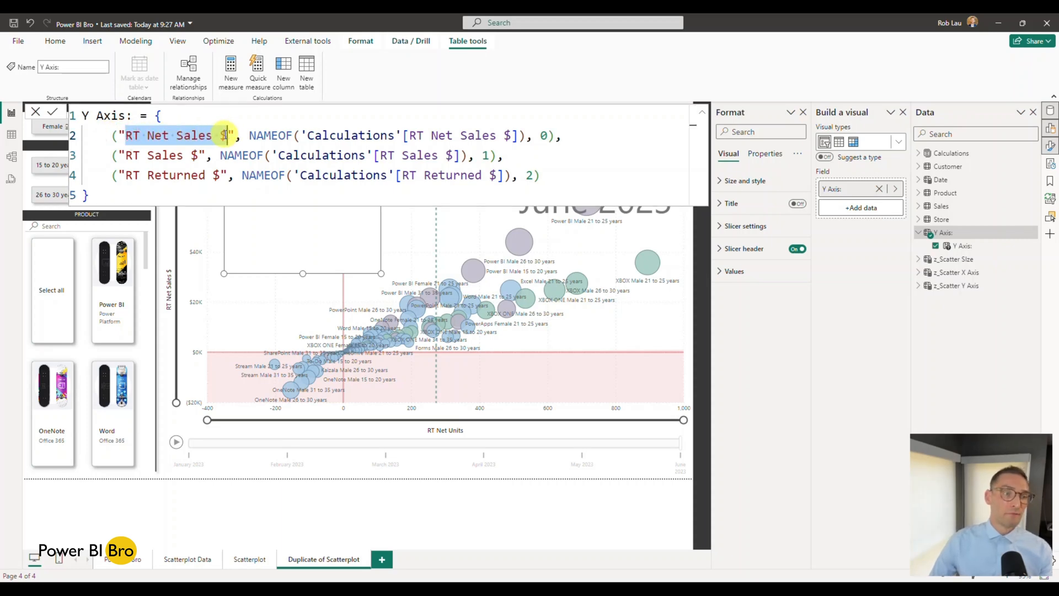
drag(250, 135, 531, 138)
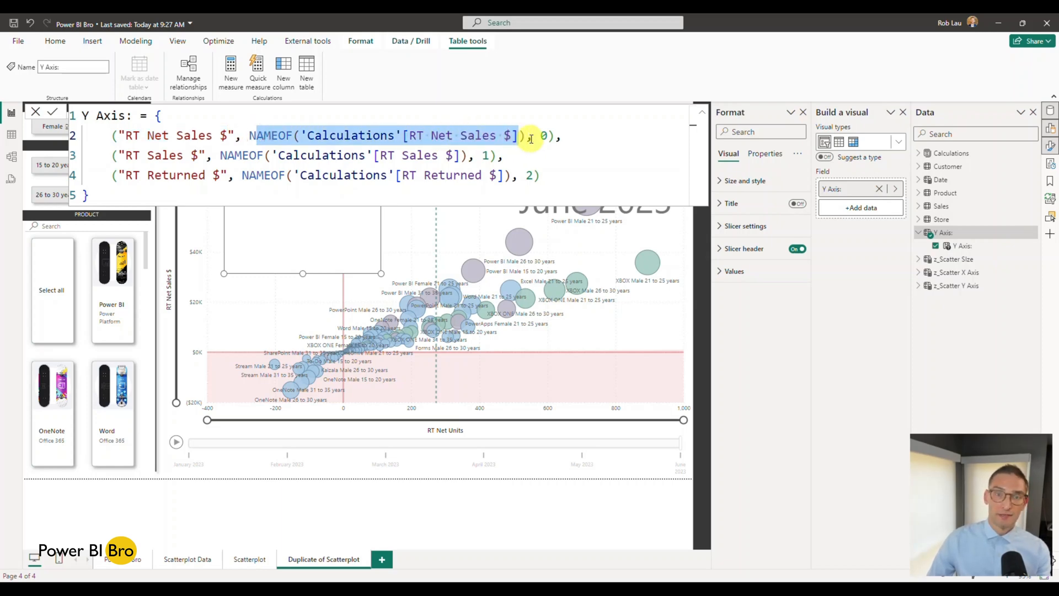
click(545, 135)
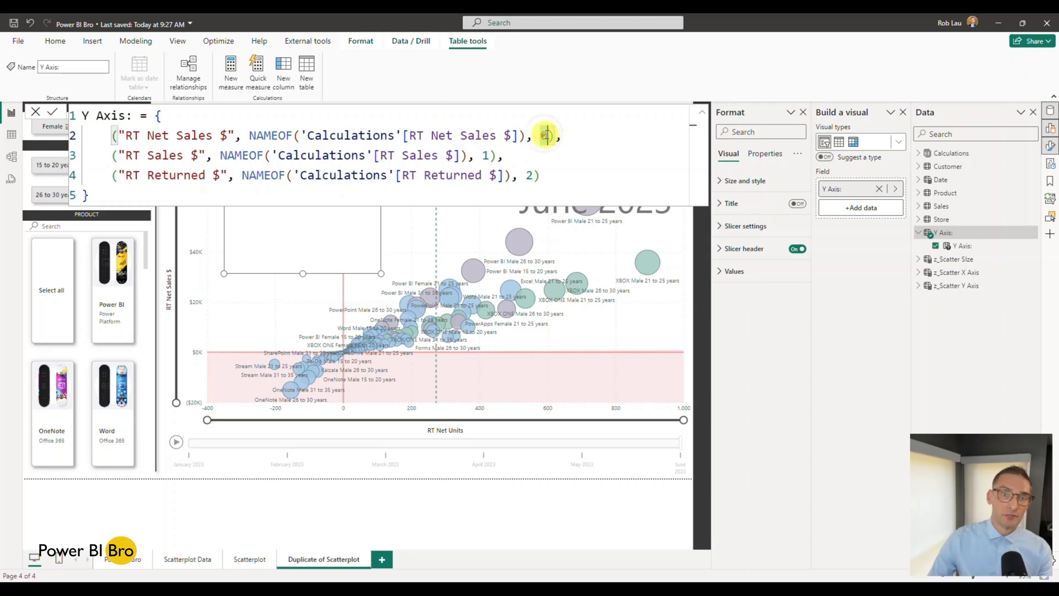
double_click(545, 135)
double_click(485, 155)
double_click(528, 176)
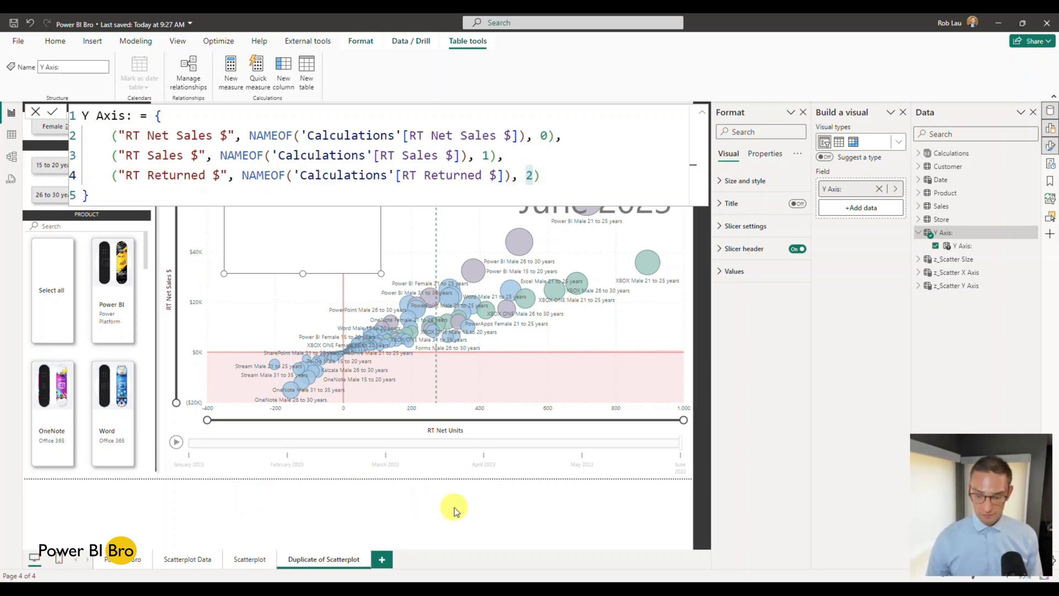
click(35, 112)
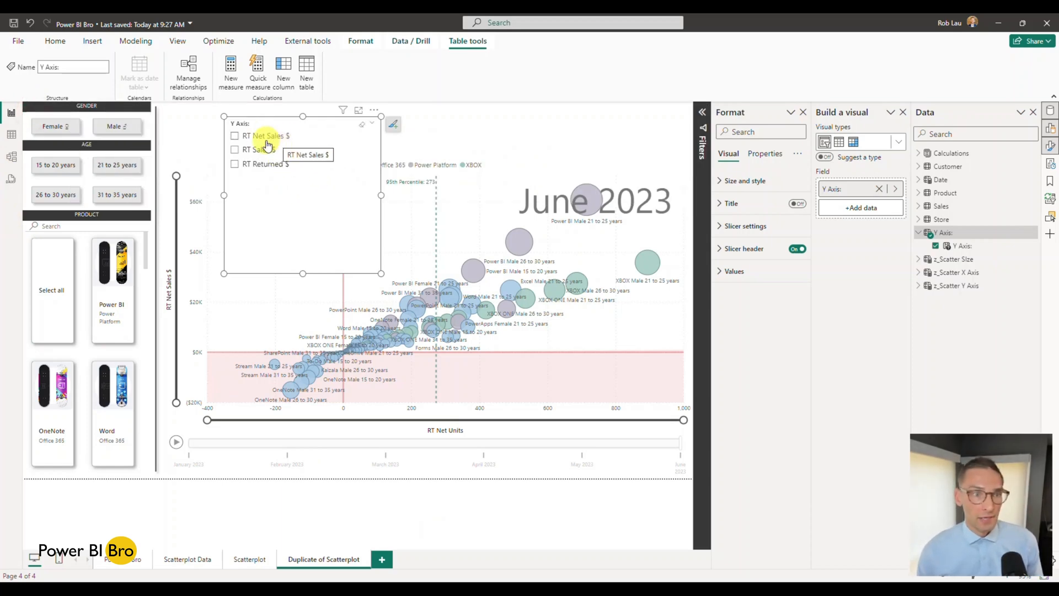
Step: Remove the RT prefix from the display names in the Y Axis: formula, leaving Net Sales $, Sales $ and Returned $
click(964, 246)
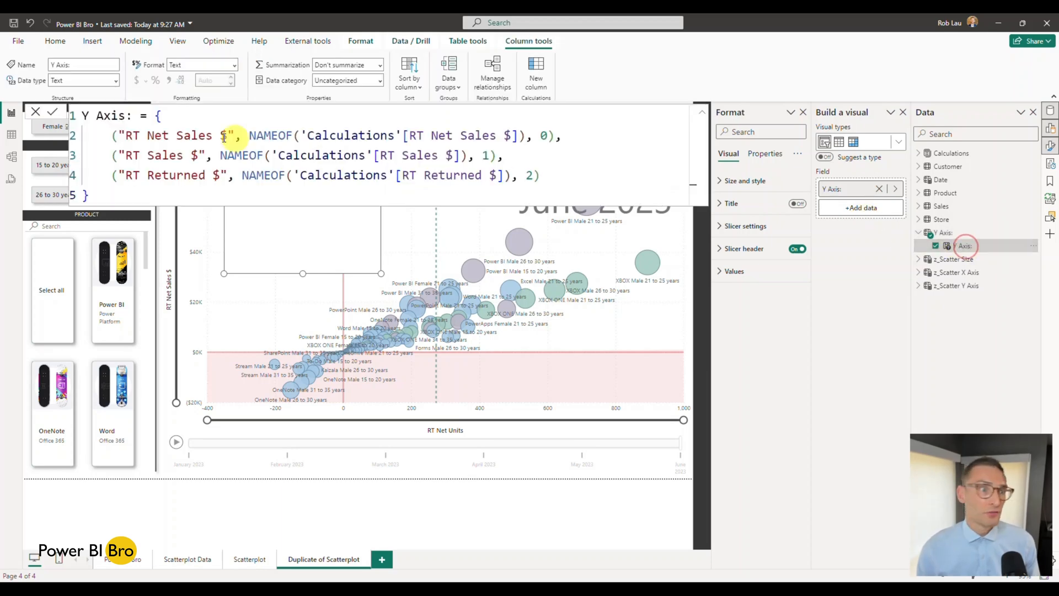
double_click(160, 135)
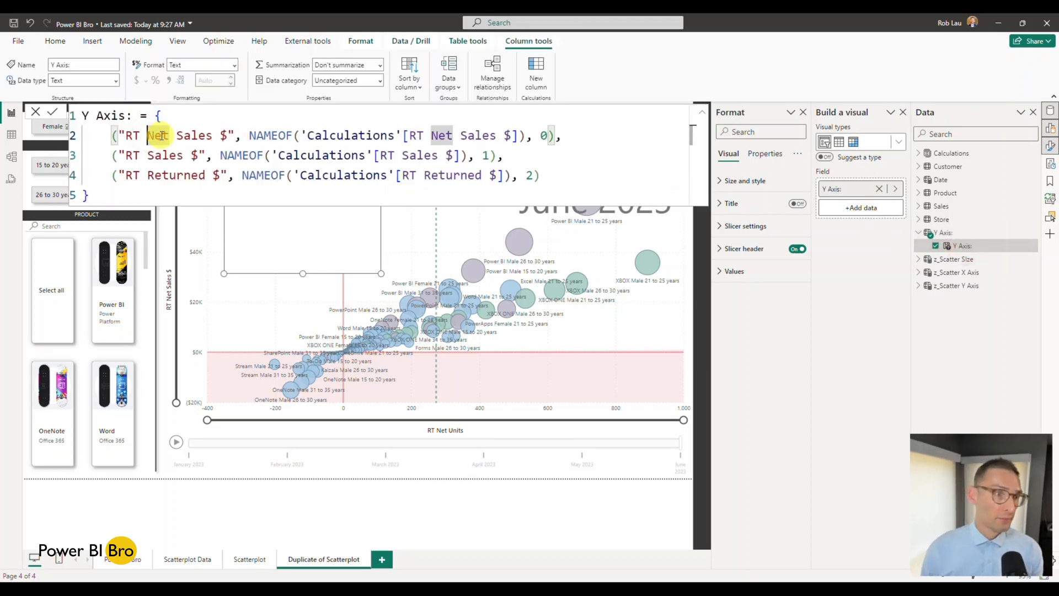
key(BackSpace)
key(BackSpace)
key(BackSpace)
key(Down)
key(Home)
key(Right)
key(Right)
key(Right)
key(Right)
key(Right)
key(BackSpace)
key(BackSpace)
key(BackSpace)
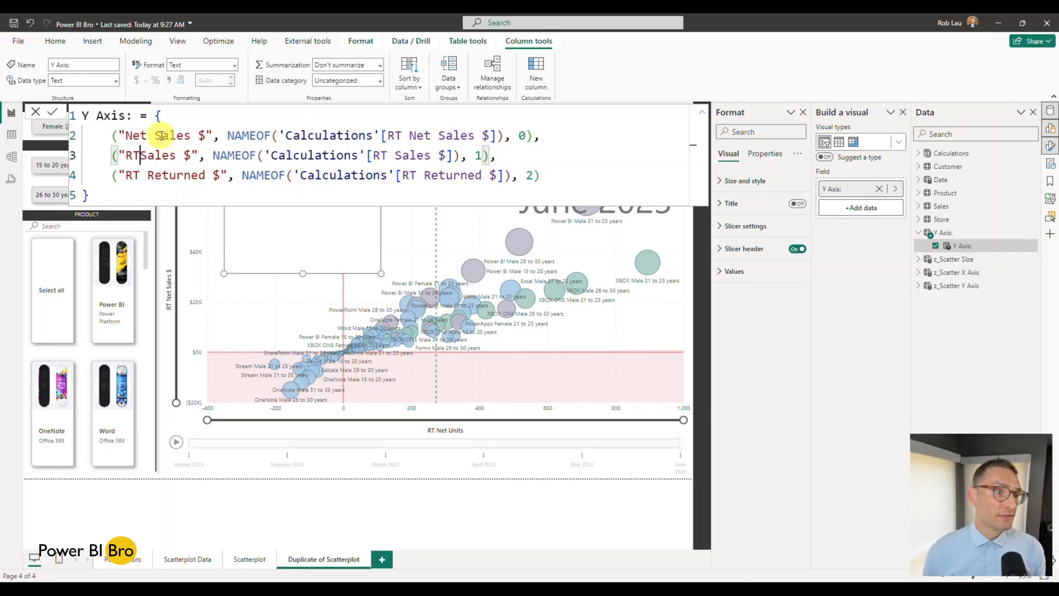
key(Down)
key(Left)
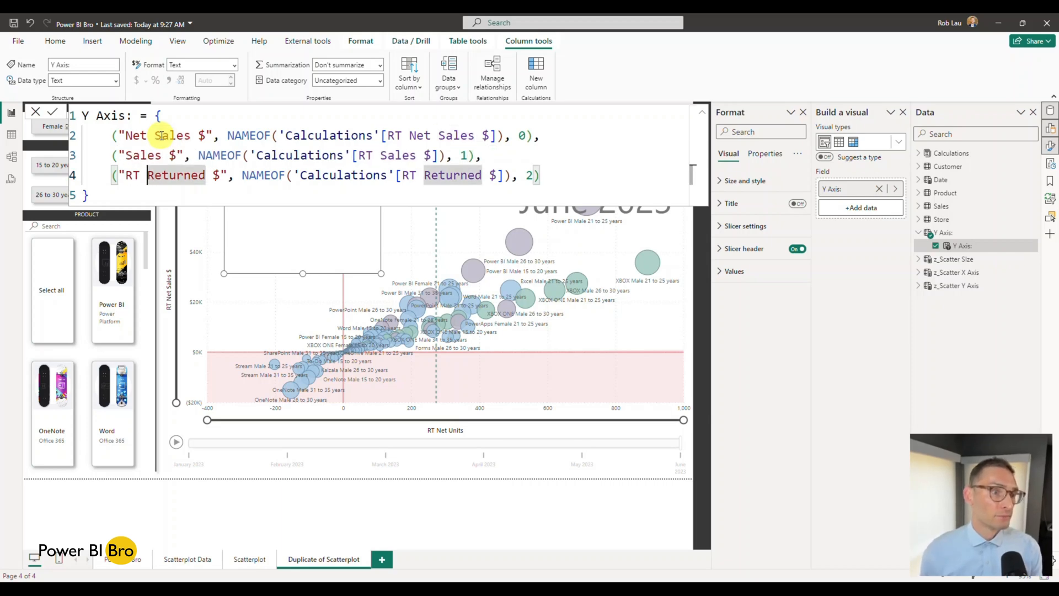
key(BackSpace)
key(BackSpace)
key(BackSpace)
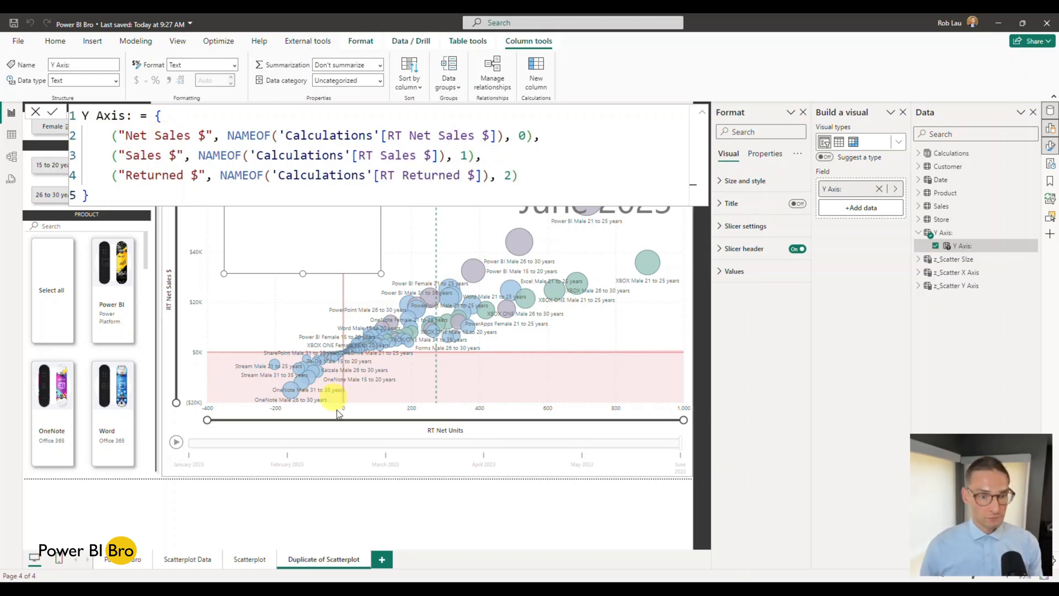
click(366, 507)
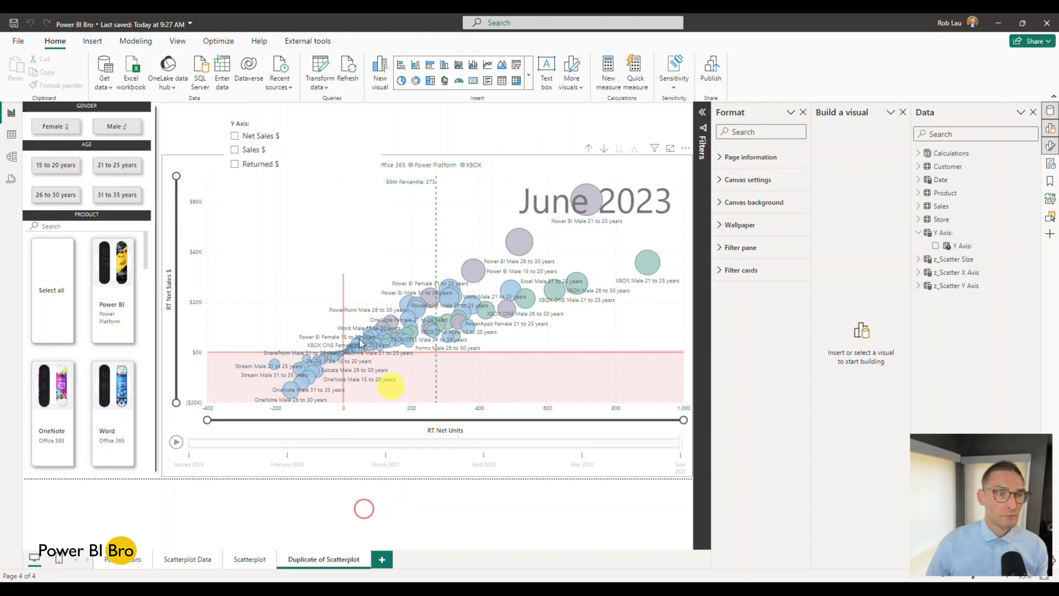
Step: Select Sales $ in the Y Axis: slicer, reduce the slicer's height to fit its three options and nudge it upward
click(331, 149)
drag(304, 271, 314, 179)
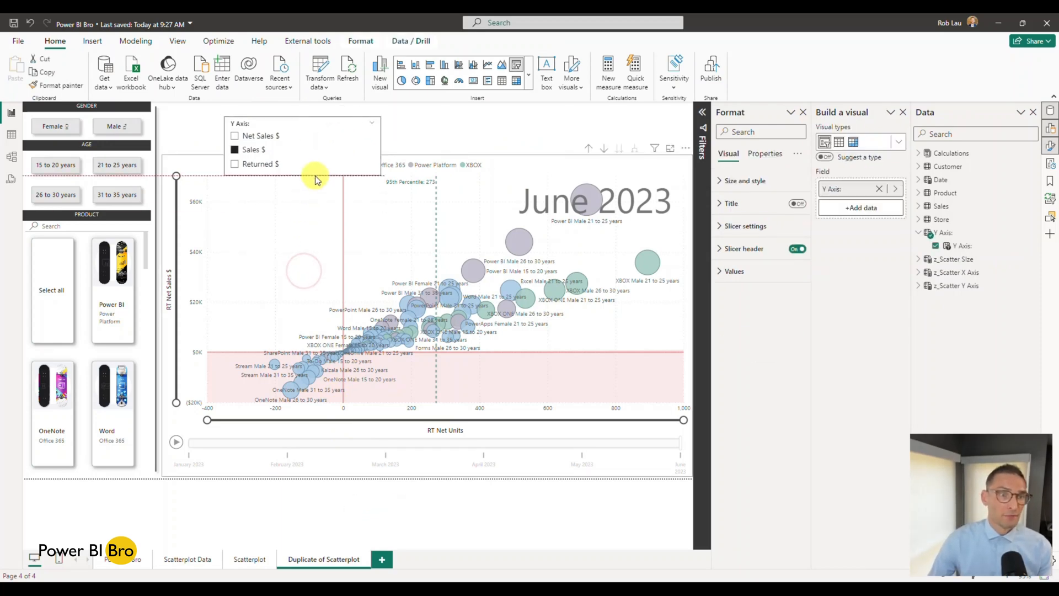
drag(322, 138, 318, 133)
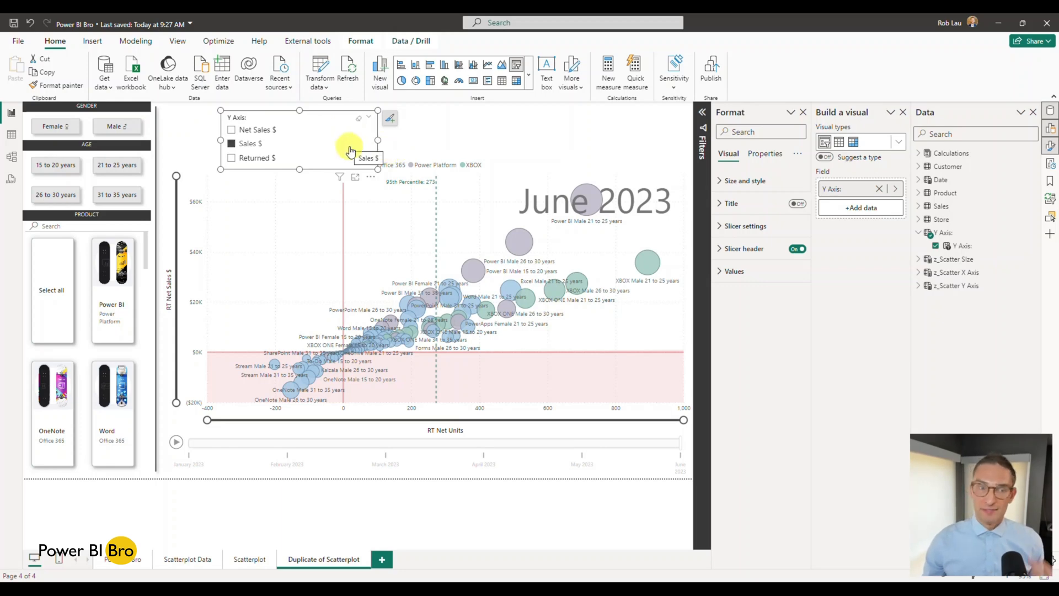
Step: Set the Y Axis: slicer to the Dropdown style with single select, then shrink it and move it toward the canvas's upper-left corner
click(722, 227)
click(773, 281)
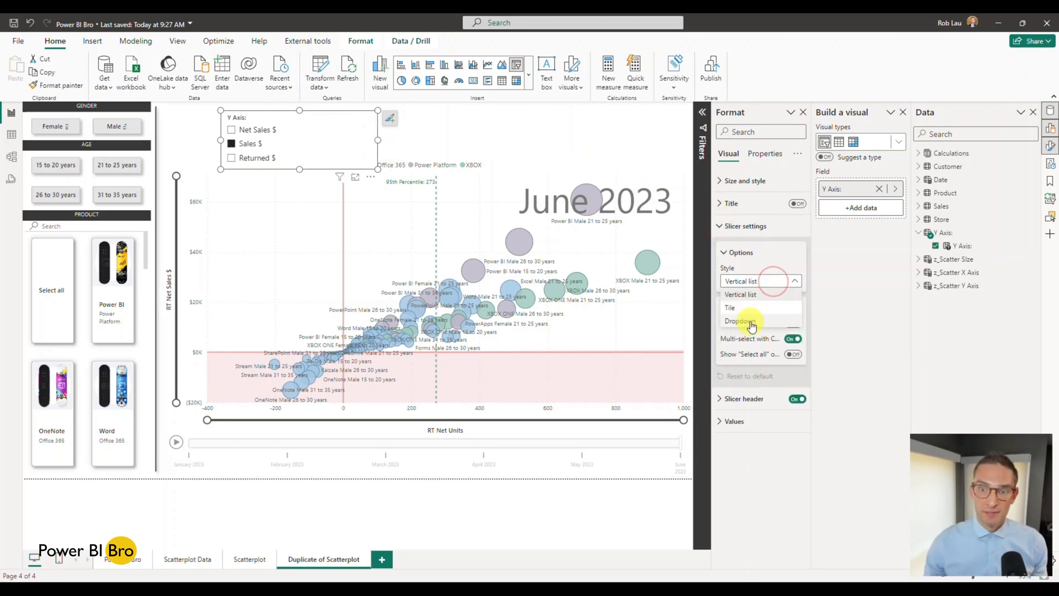
click(751, 322)
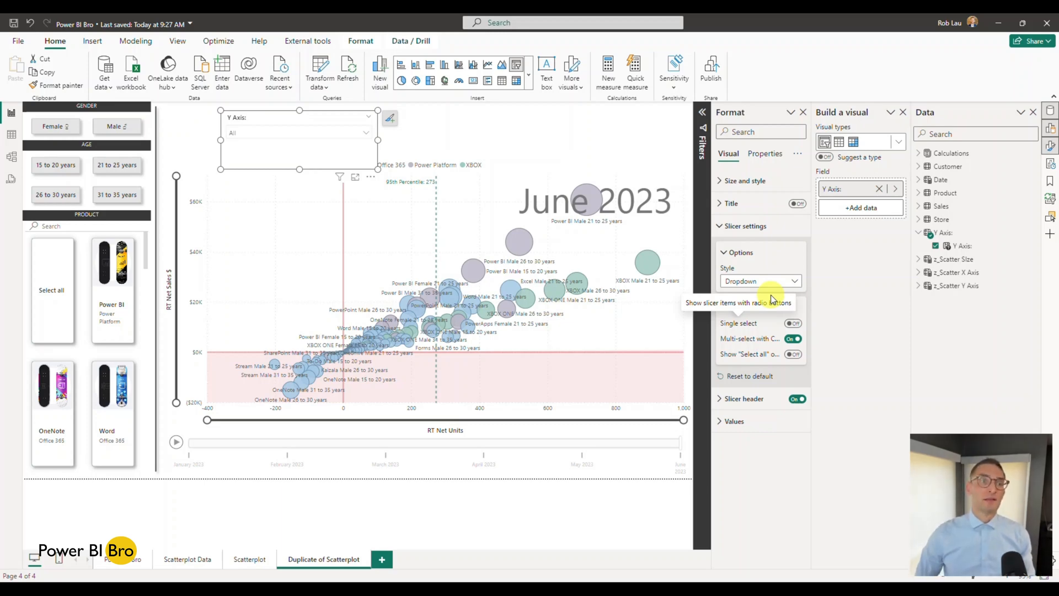
click(793, 324)
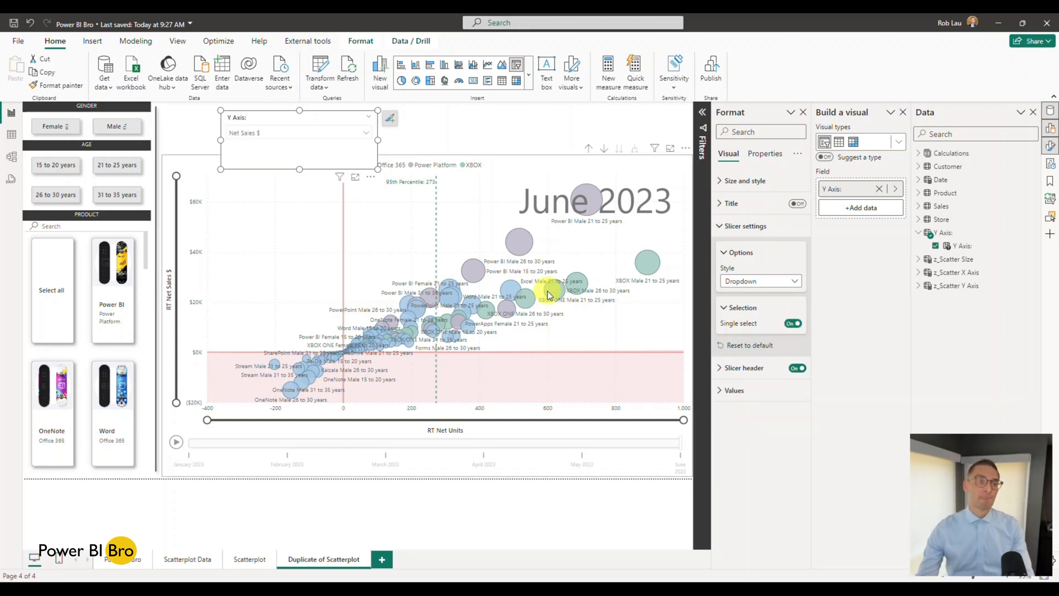
drag(377, 171, 328, 148)
drag(281, 116, 257, 116)
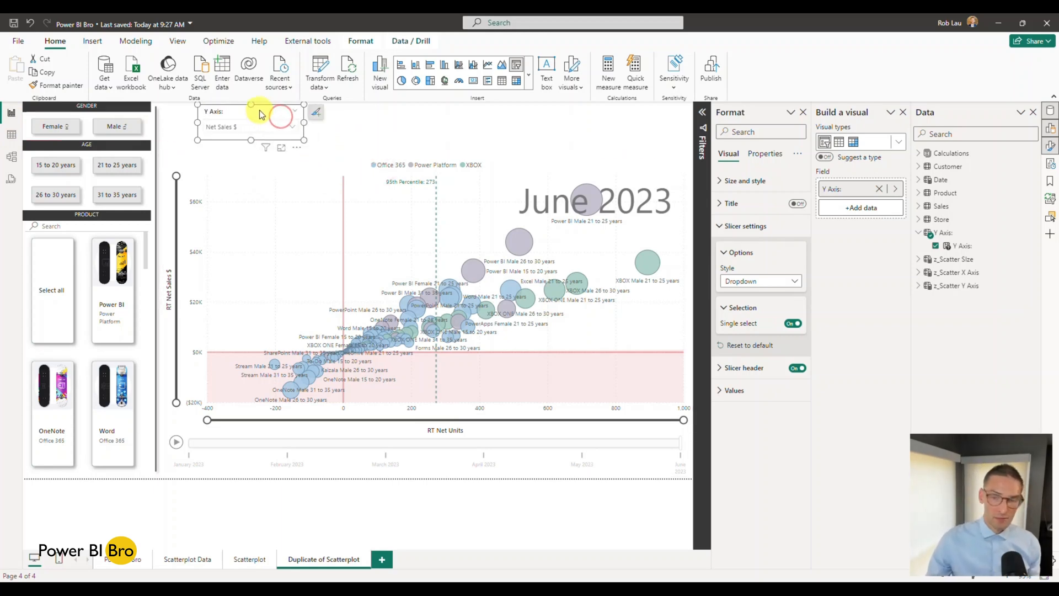
Step: Turn on the slicer's title, turn off its slicer header and enter Y Axis: as the title text
click(722, 205)
click(797, 205)
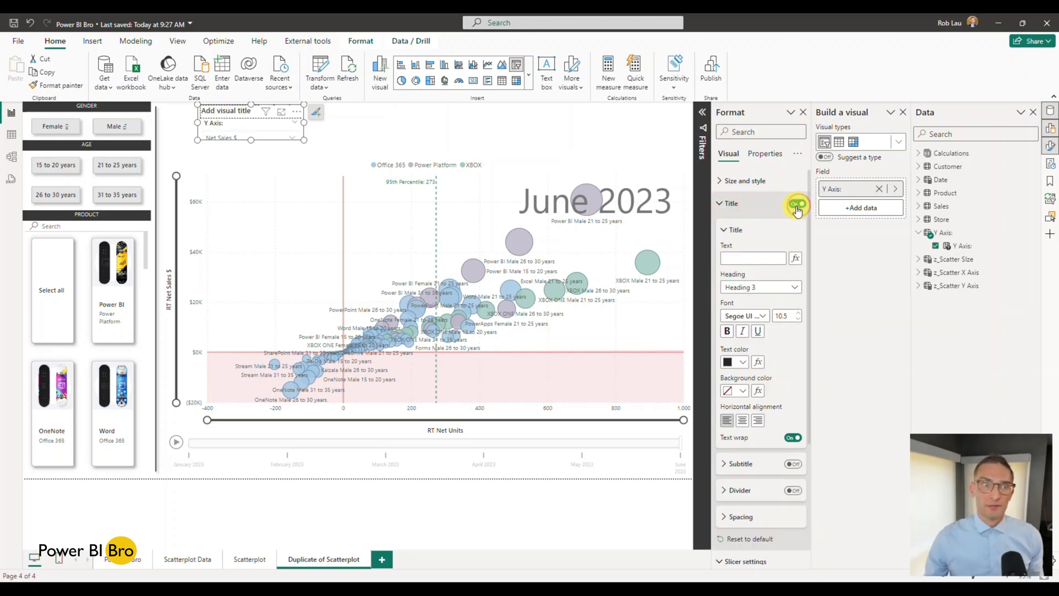
click(716, 204)
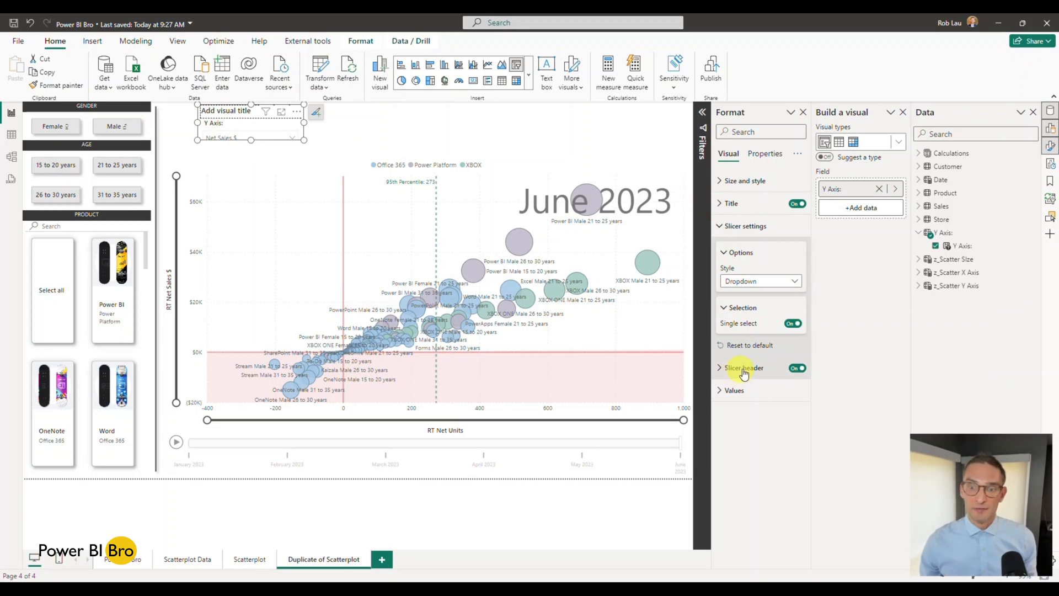
click(797, 368)
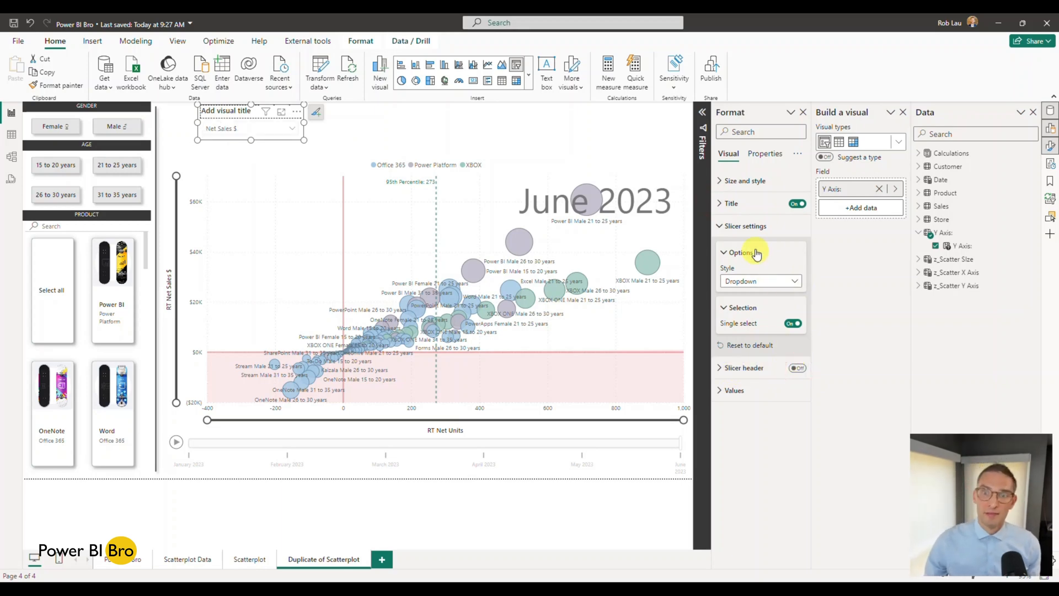
click(729, 203)
click(732, 253)
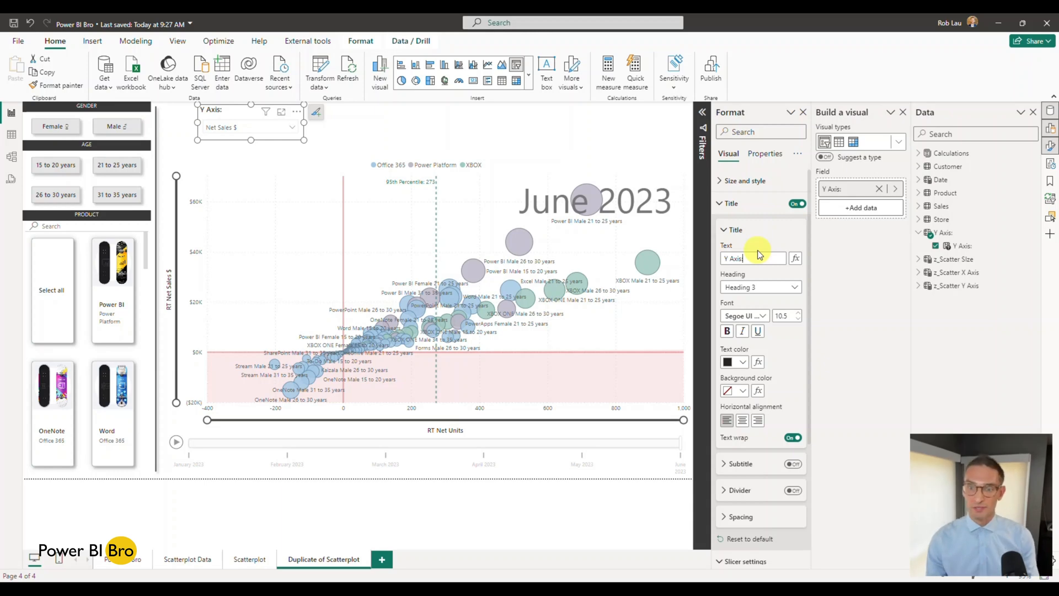
Step: Set the slicer title's font size to 8 and give it a light gray background
click(798, 319)
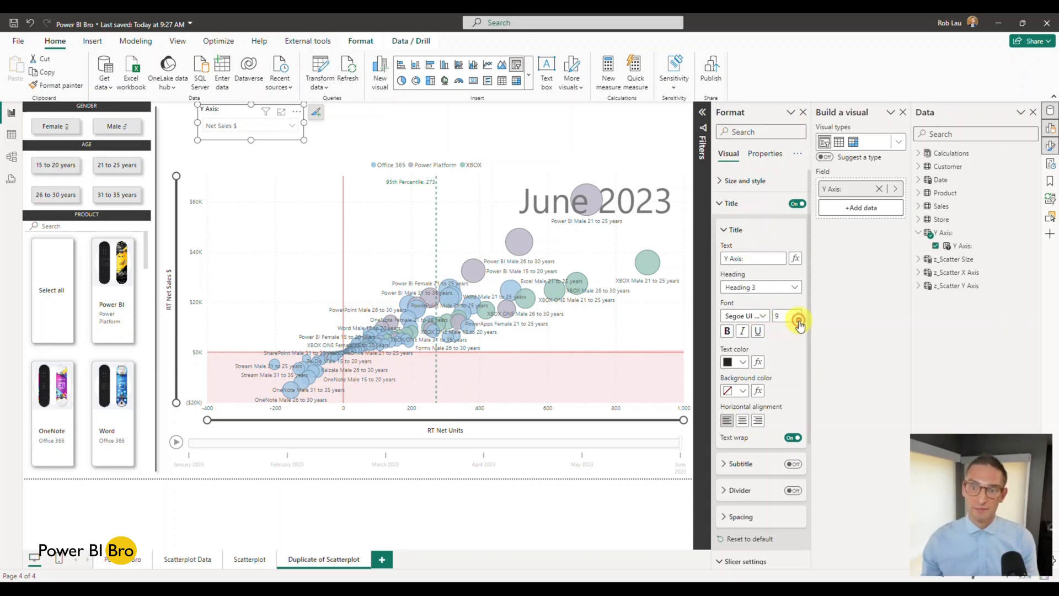
click(742, 390)
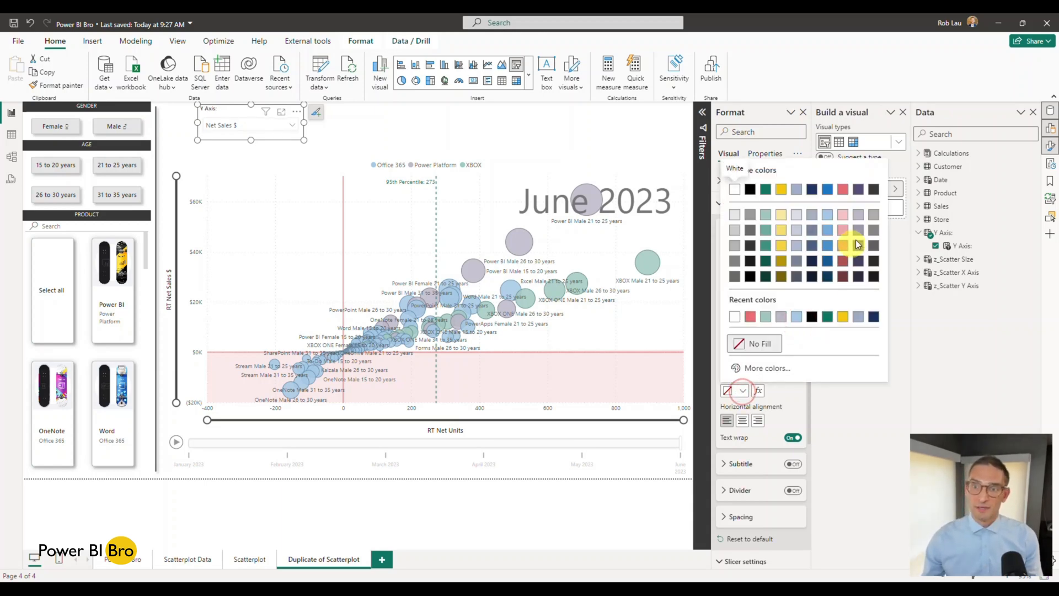
click(873, 230)
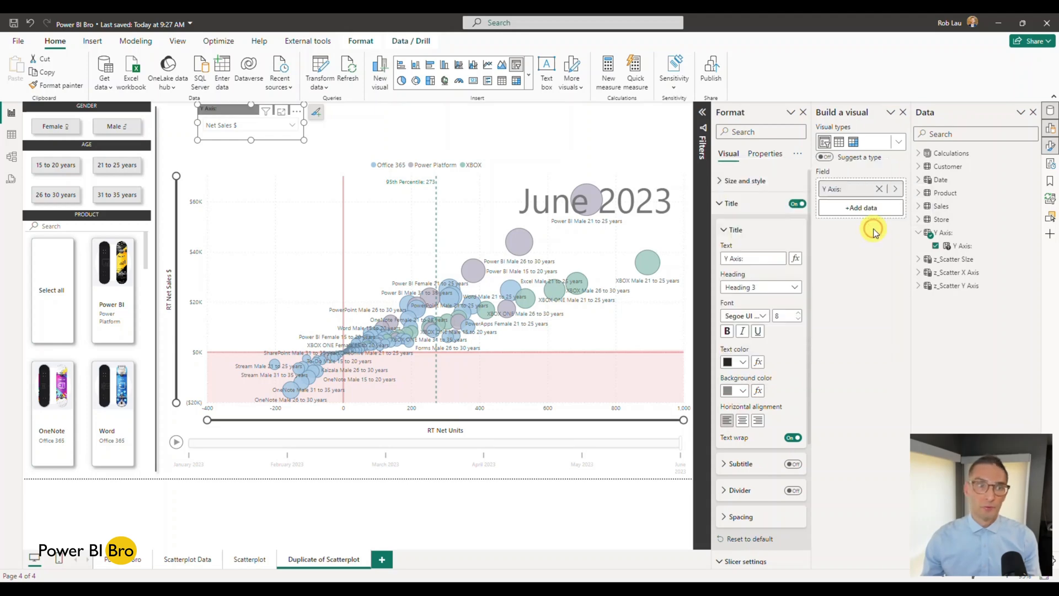
click(742, 391)
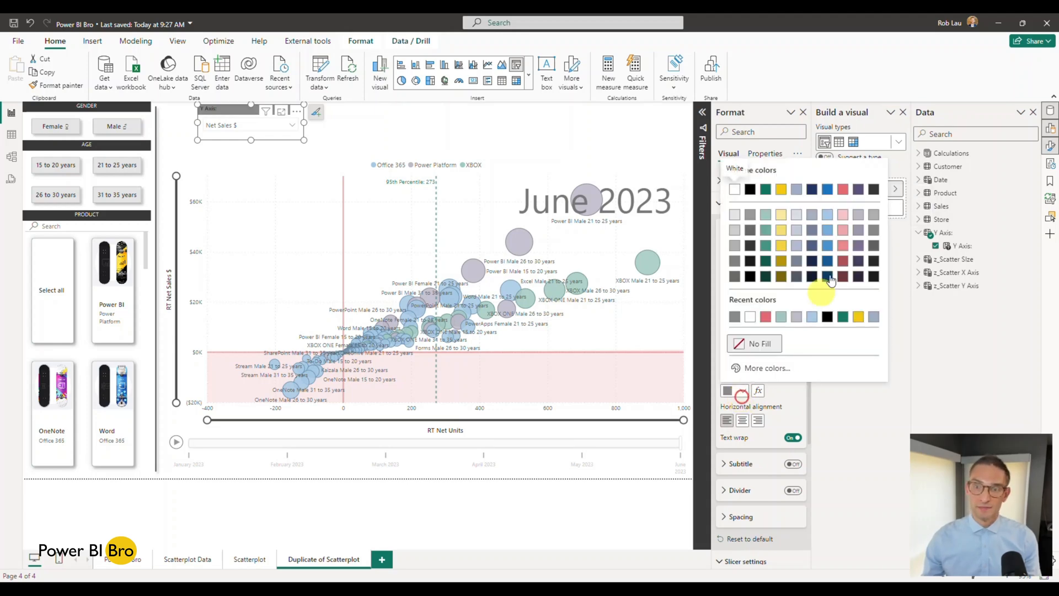
click(875, 219)
click(742, 362)
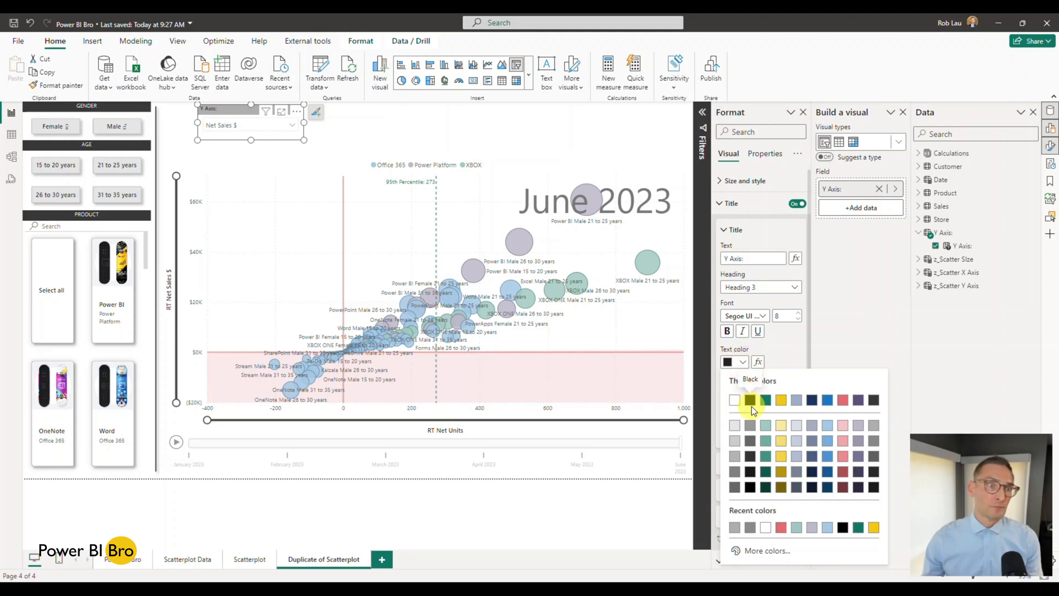
click(392, 130)
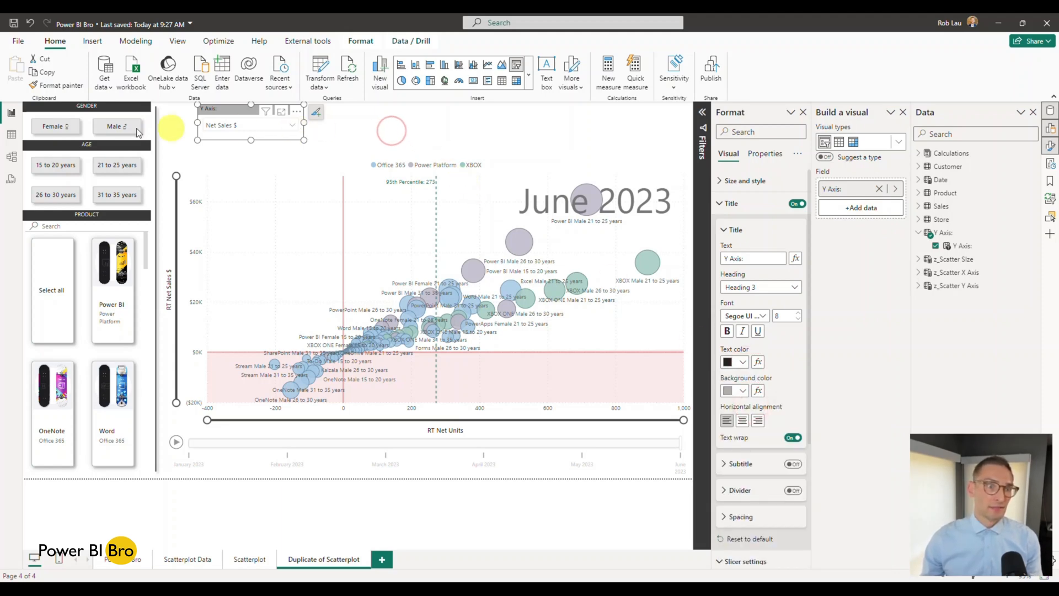
Step: Narrow the Y Axis: slicer slightly from its right edge and check the options in its dropdown list
click(182, 125)
click(303, 124)
drag(304, 123, 289, 124)
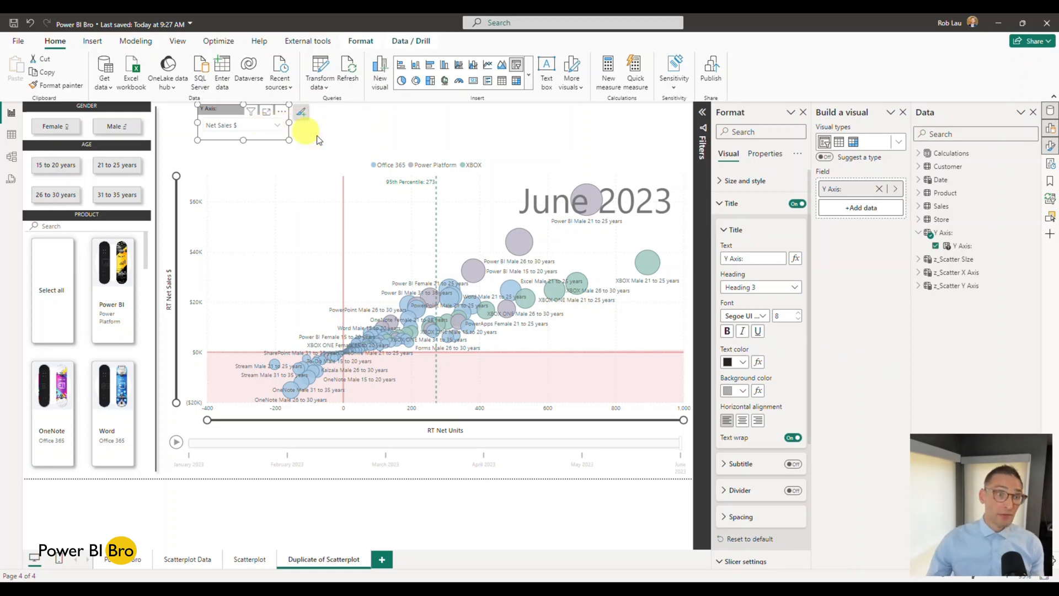
click(426, 140)
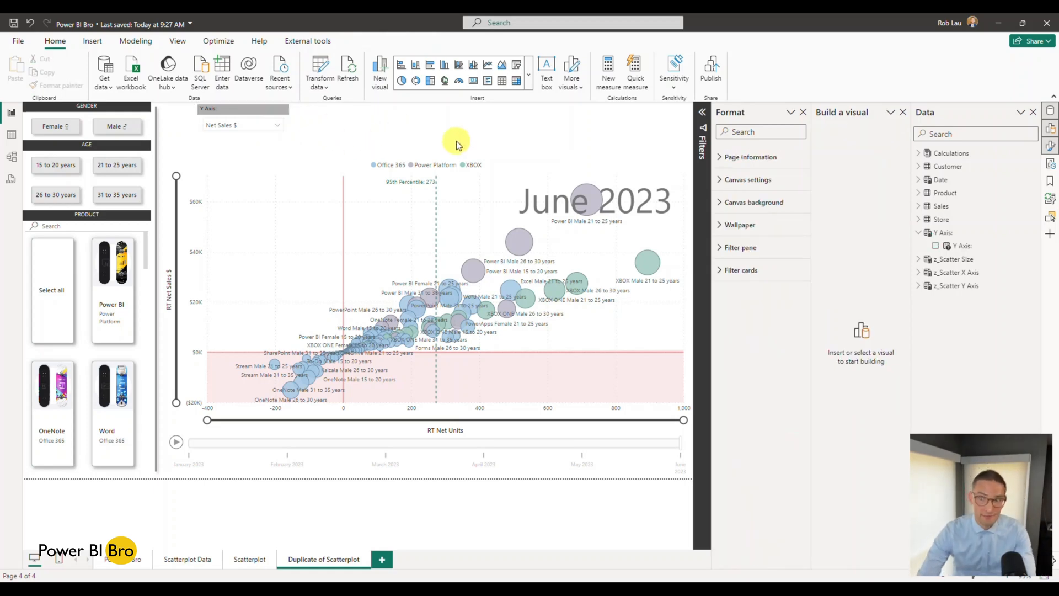
click(281, 126)
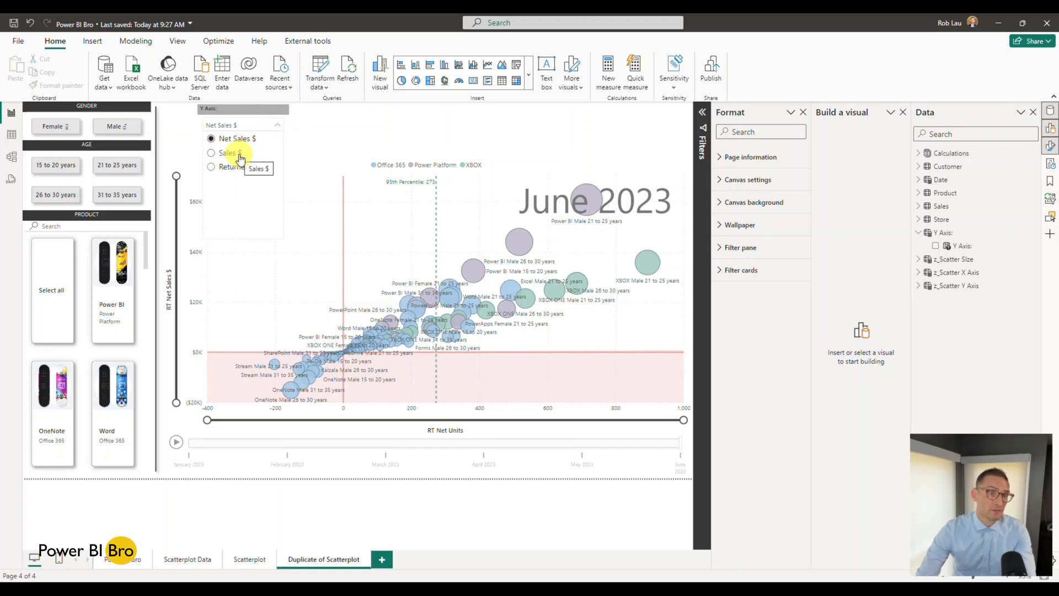
click(323, 135)
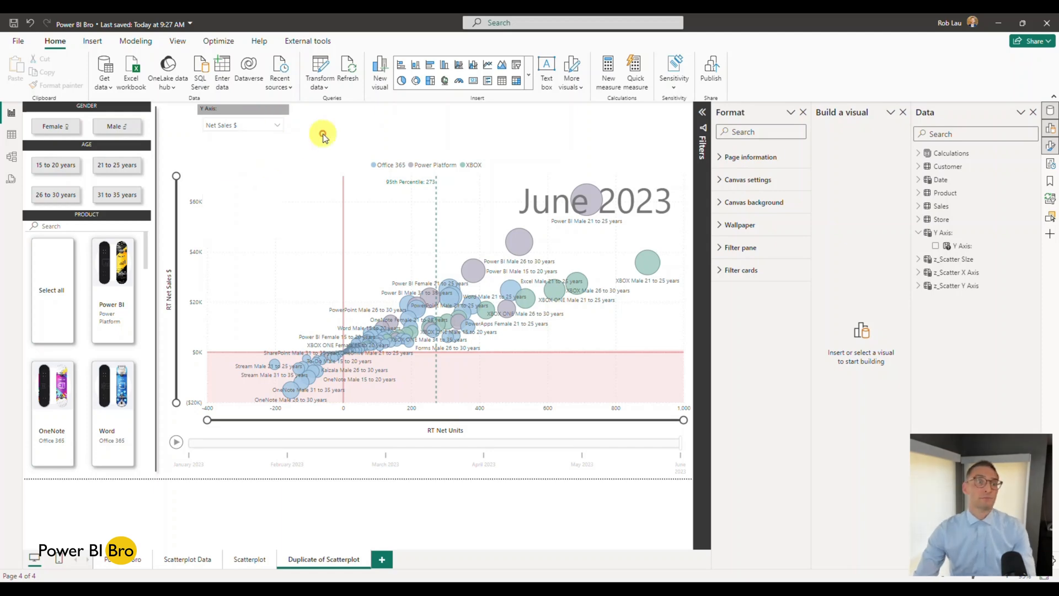
Step: Extend the scatterplot's top edge upward and replace RT Net Sales $ on its Y axis with the Y Axis: parameter
click(205, 157)
drag(428, 154, 429, 141)
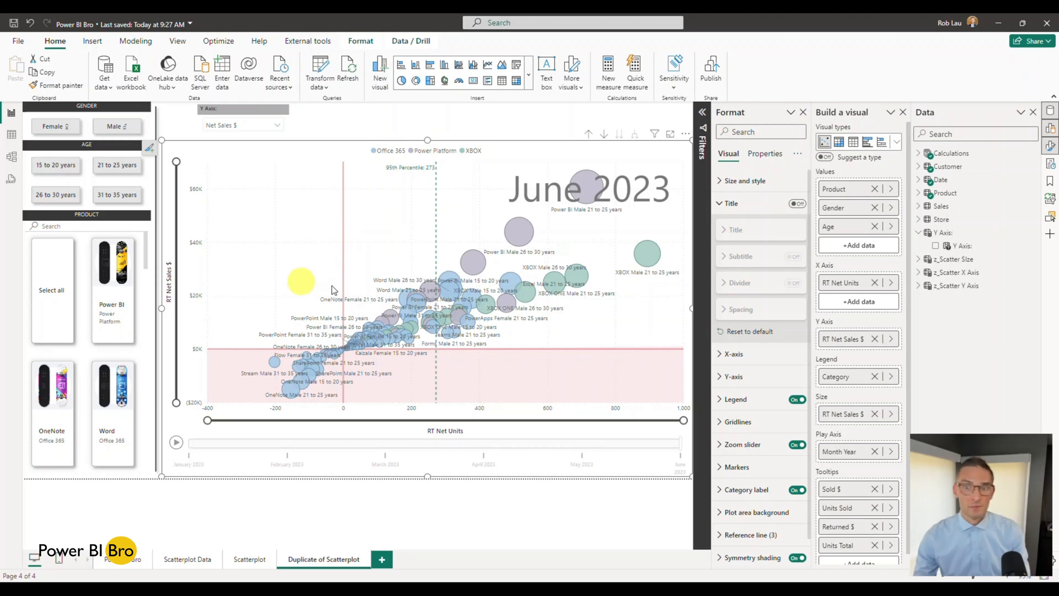
click(875, 339)
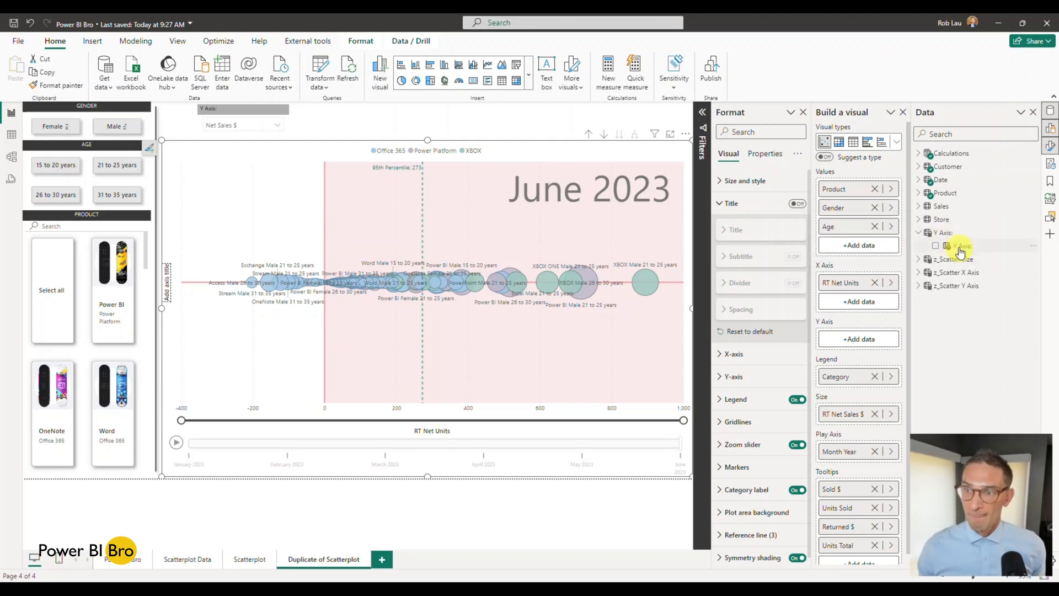
drag(960, 249, 857, 342)
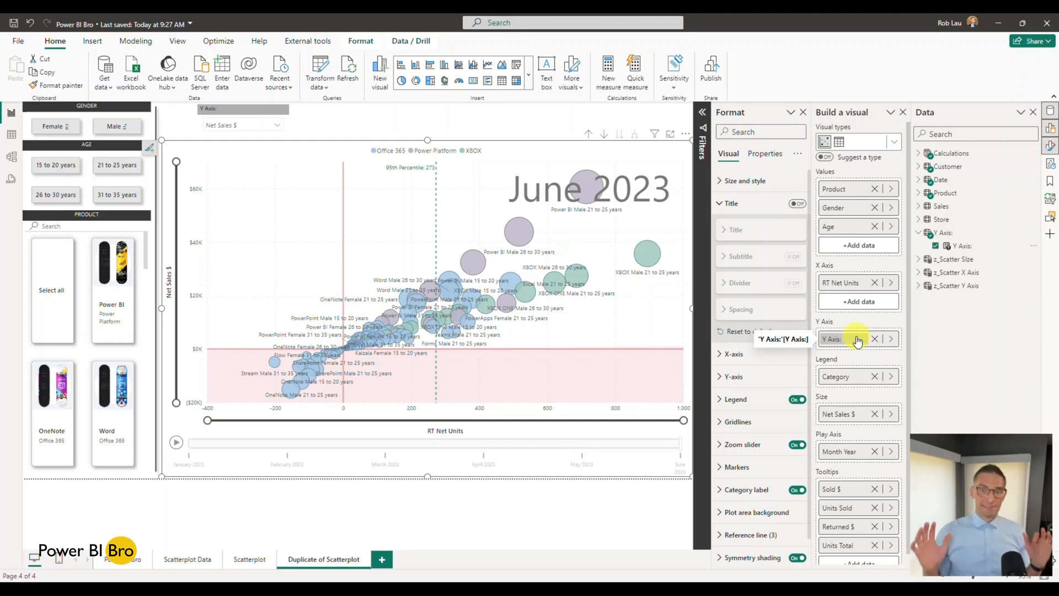
click(1049, 131)
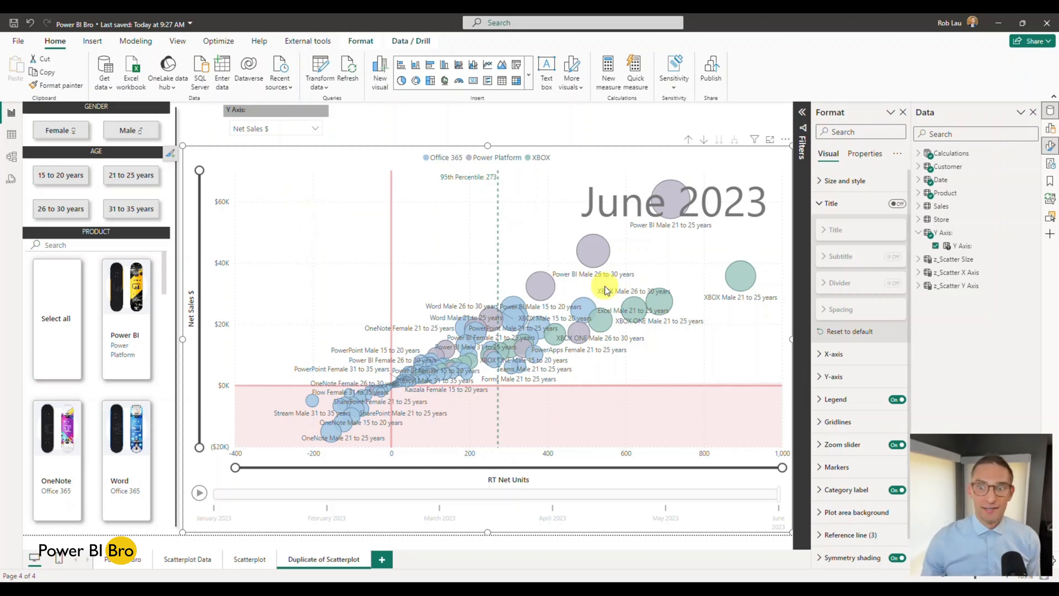
click(1052, 136)
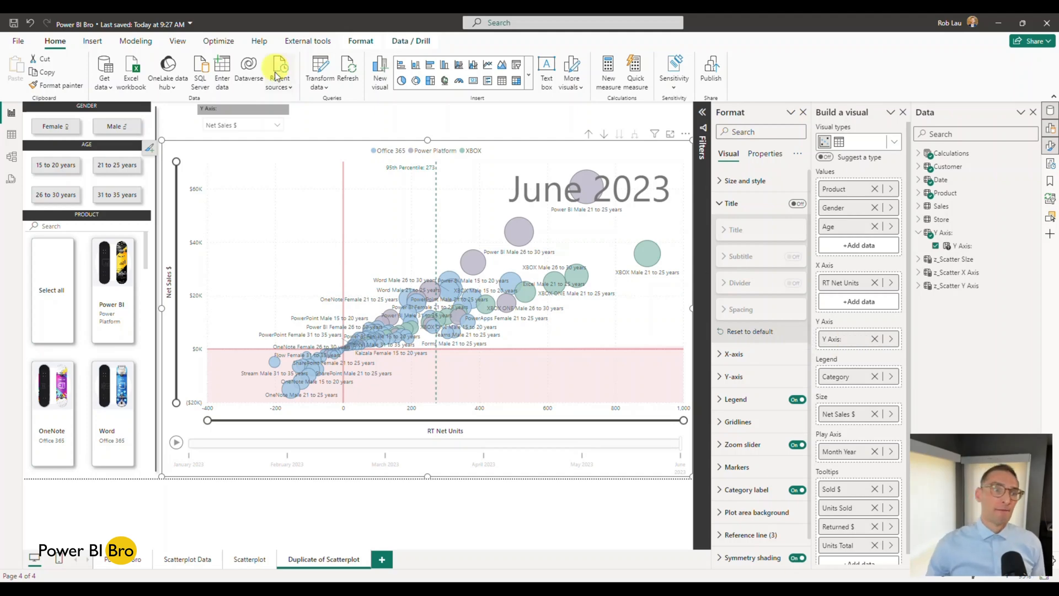
Step: Switch the Y Axis: slicer to Sales $ and next to Returned $, and collapse the Y Axis: table in the field list
click(277, 125)
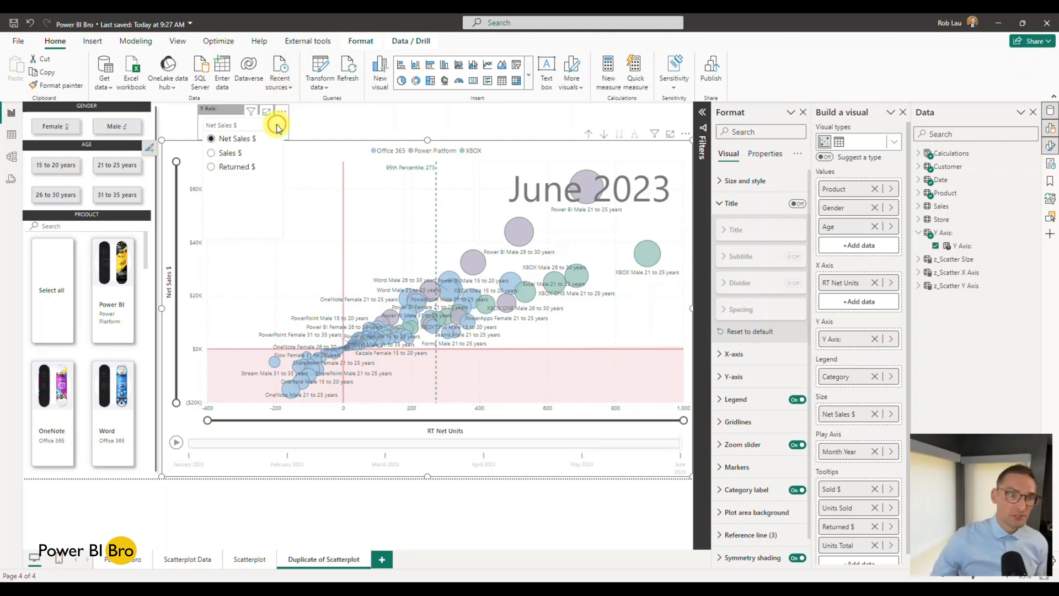
click(231, 154)
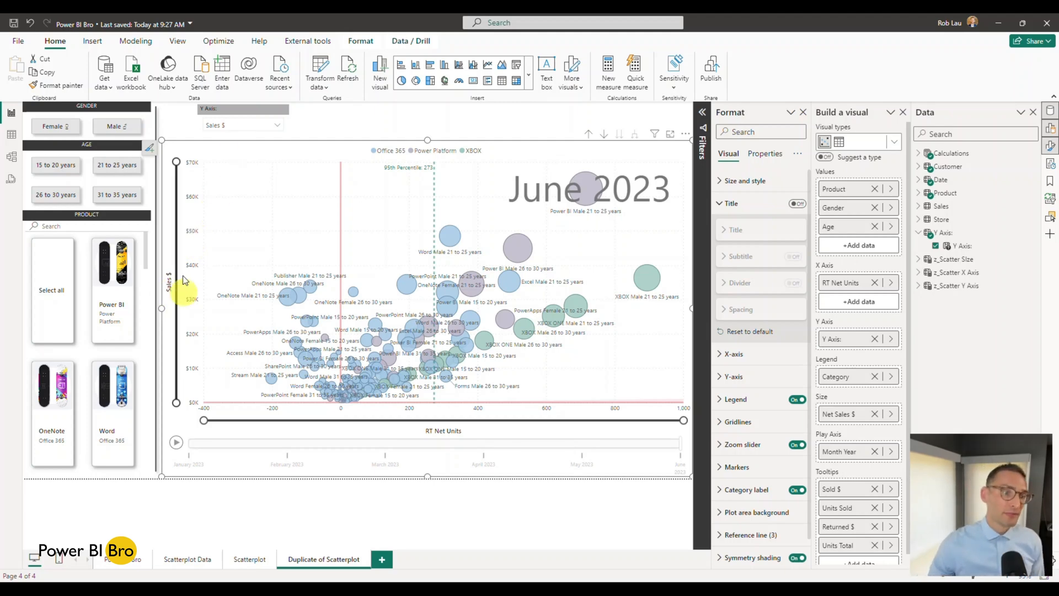
click(254, 123)
click(232, 164)
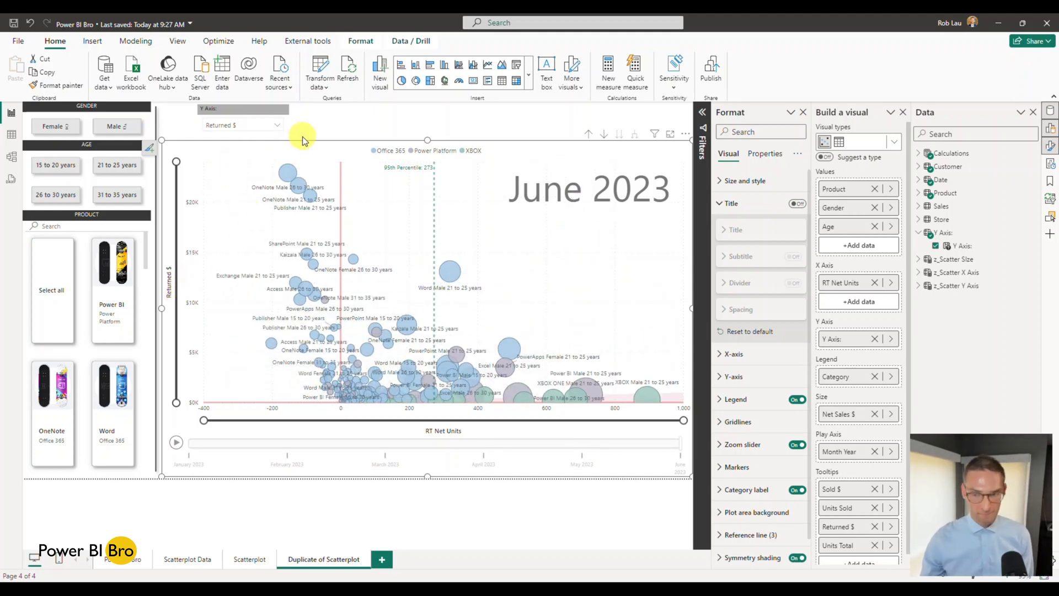
click(919, 233)
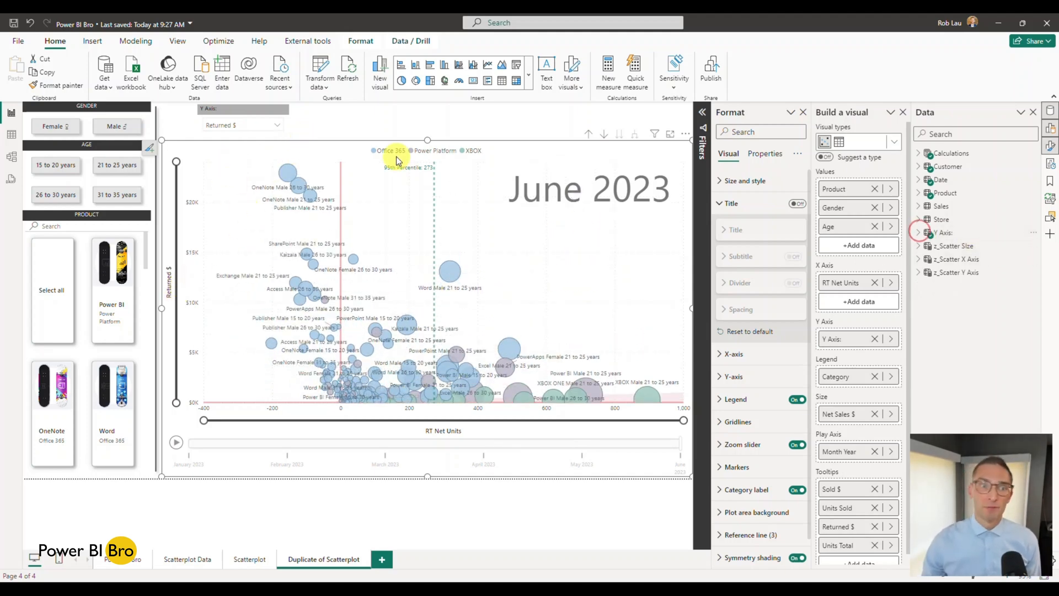
Step: Deselect the scatterplot and start a new fields parameter named X Axis:
click(375, 123)
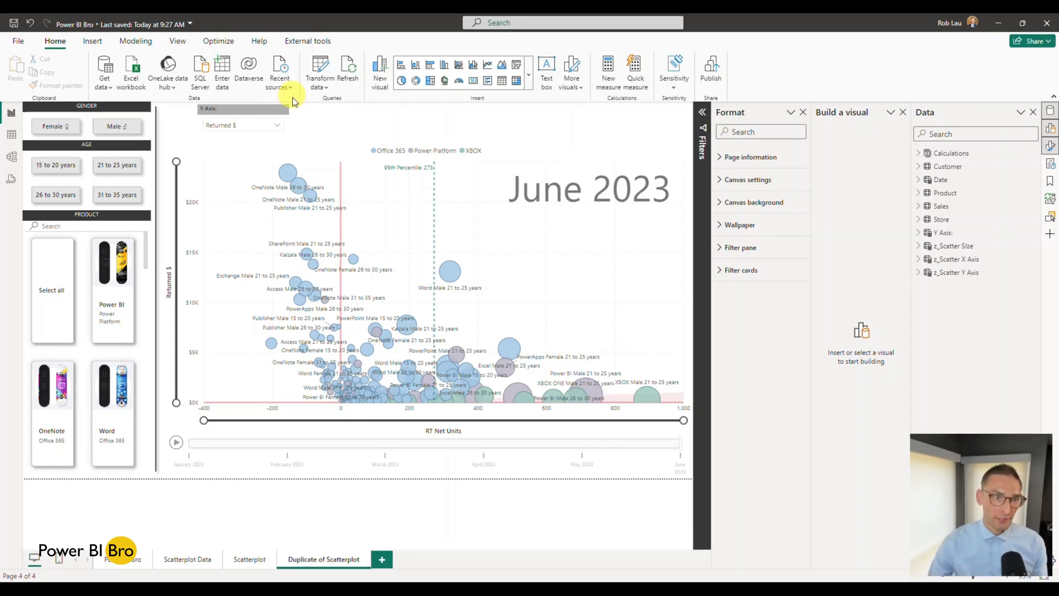
click(330, 123)
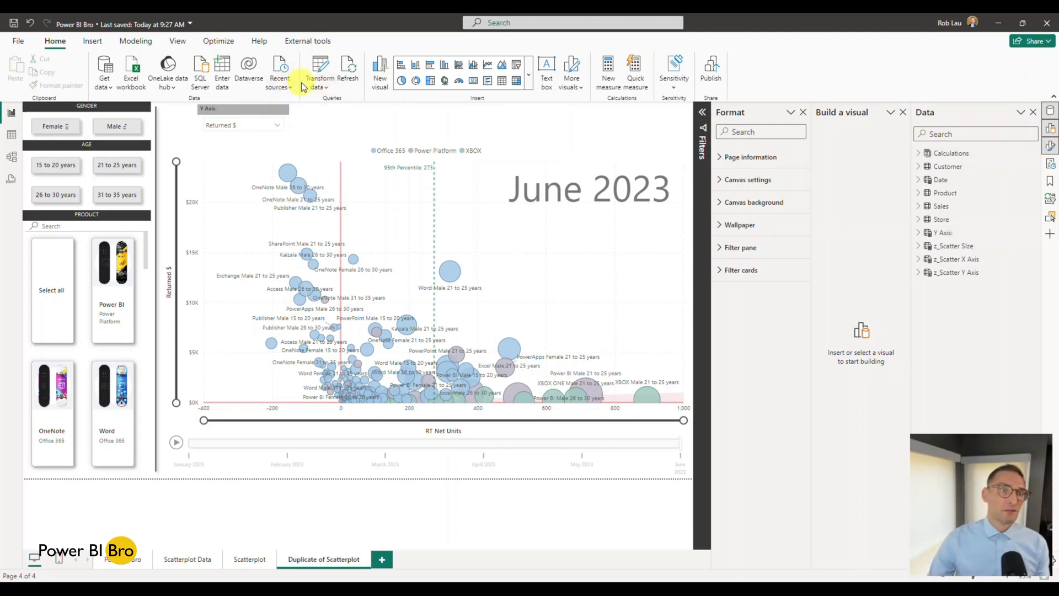
click(136, 41)
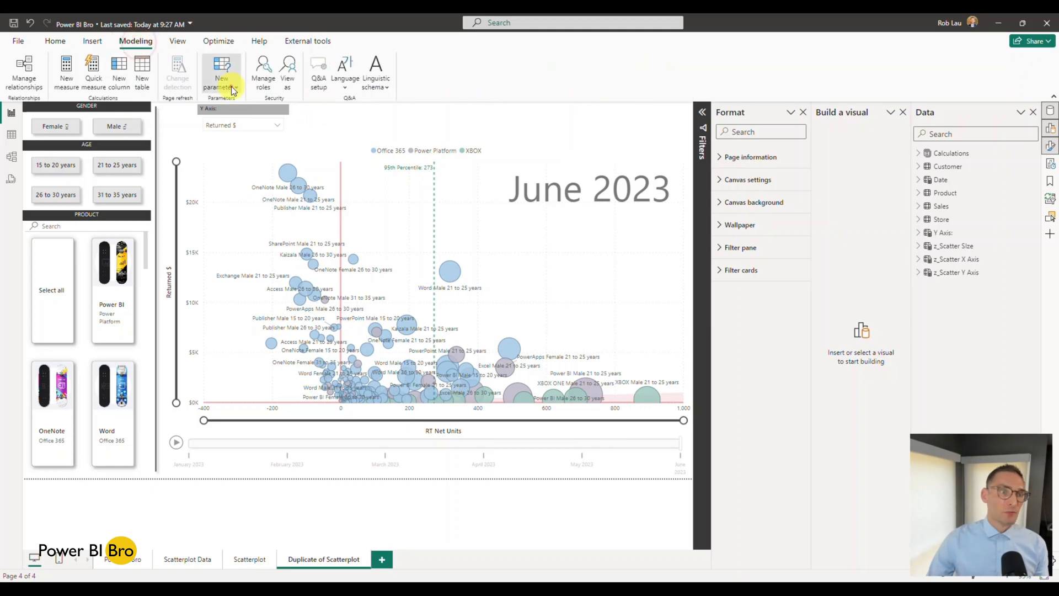
click(221, 82)
click(224, 124)
click(405, 227)
double_click(405, 226)
text(X Axis:)
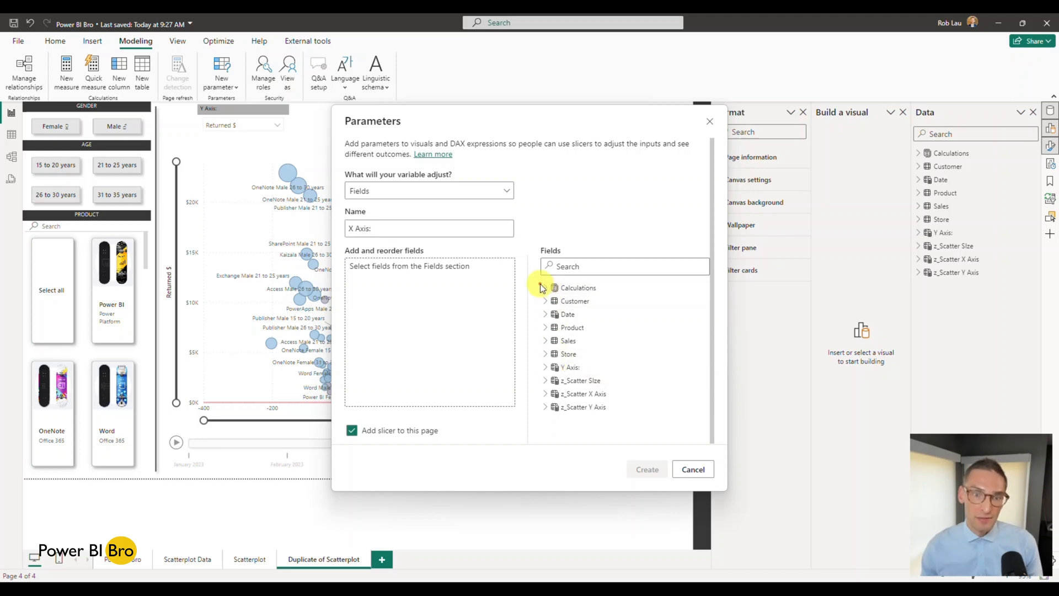
Step: Add RT Net Units, RT Units Sold and RT Units Returned from the Rolling Total folder to the X Axis: parameter
click(545, 288)
click(553, 300)
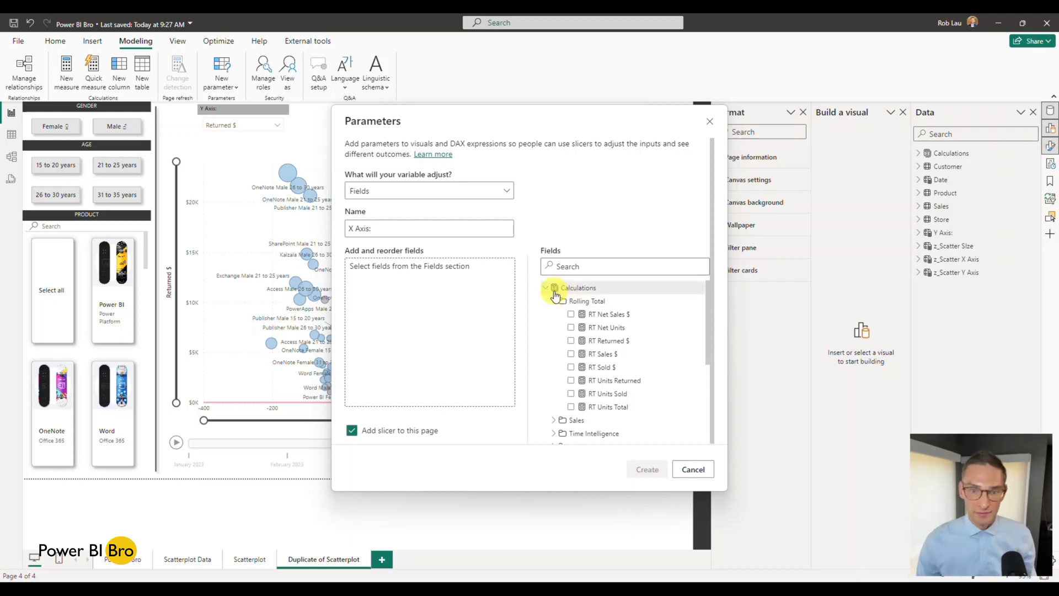
click(572, 328)
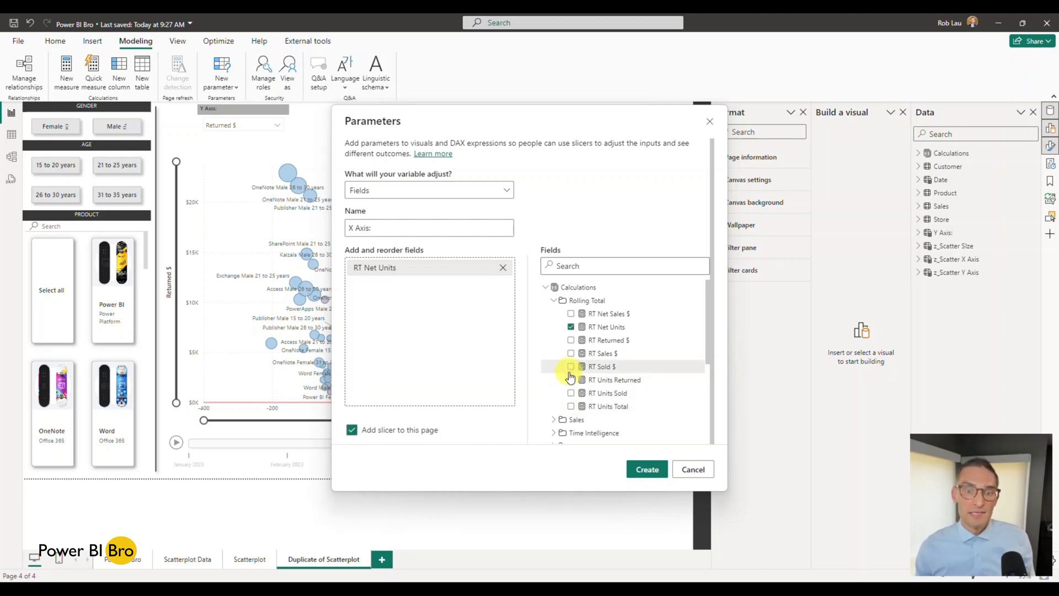
click(572, 393)
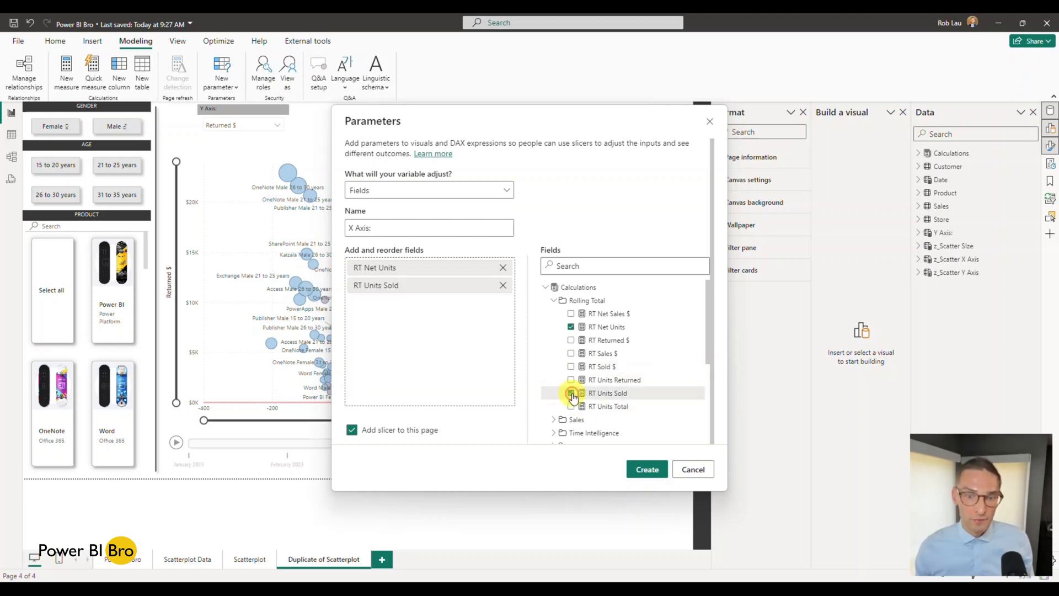
click(571, 381)
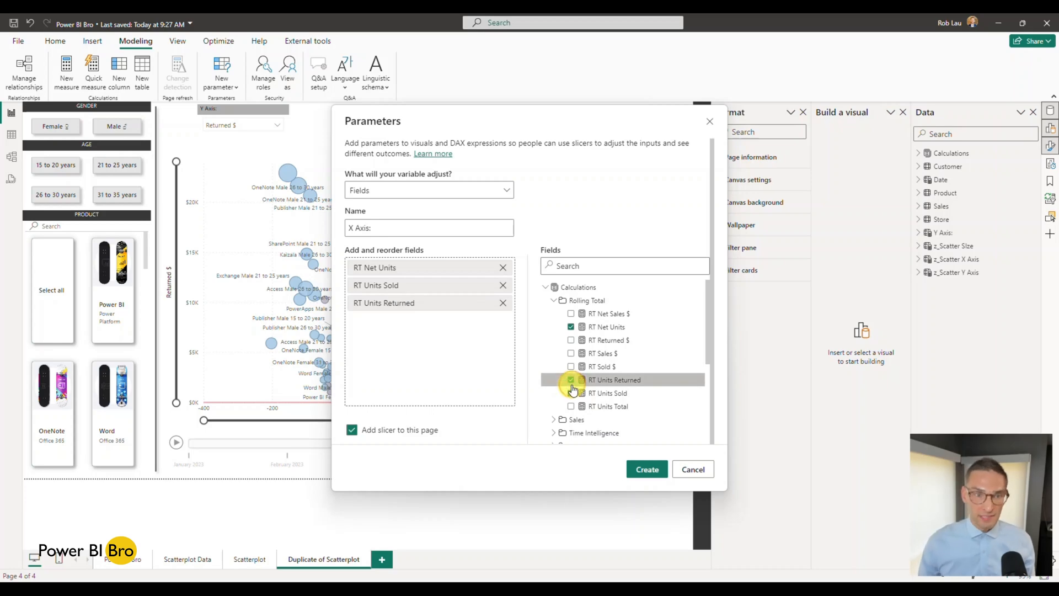
Step: Create the X Axis: parameter with its slicer and place the slicer above the scatterplot beside the Y Axis: slicer
click(648, 472)
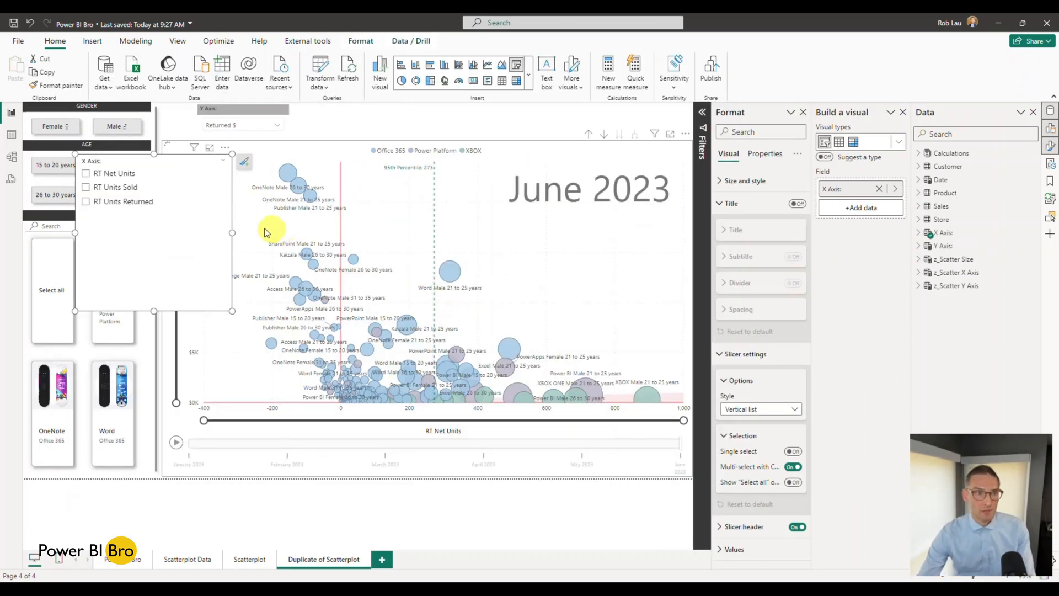
drag(204, 213, 482, 165)
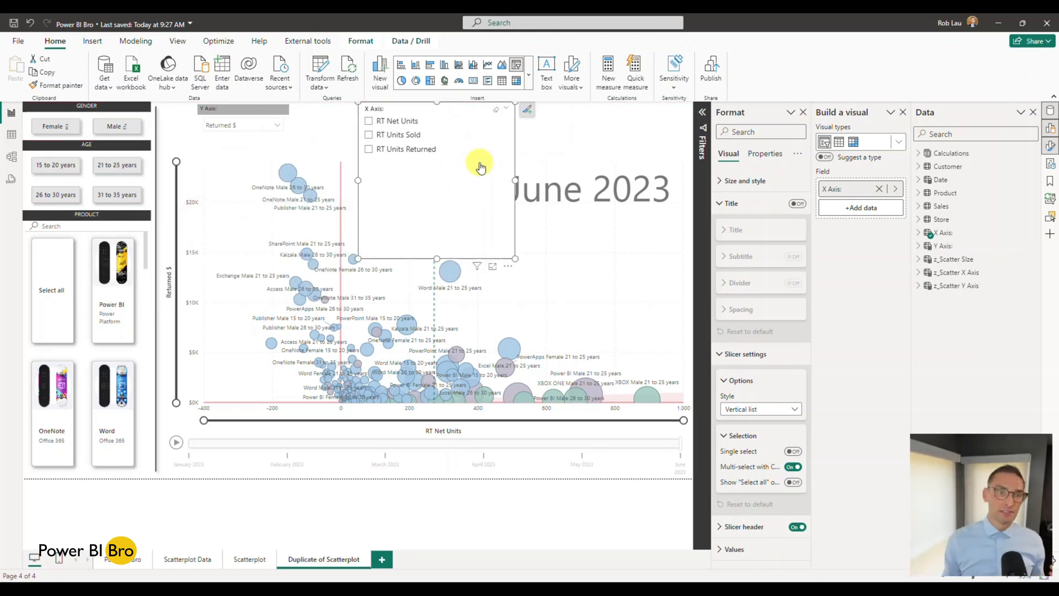
Step: Copy the Y Axis: slicer's formatting onto the X Axis: slicer and shrink the X Axis: slicer
click(288, 126)
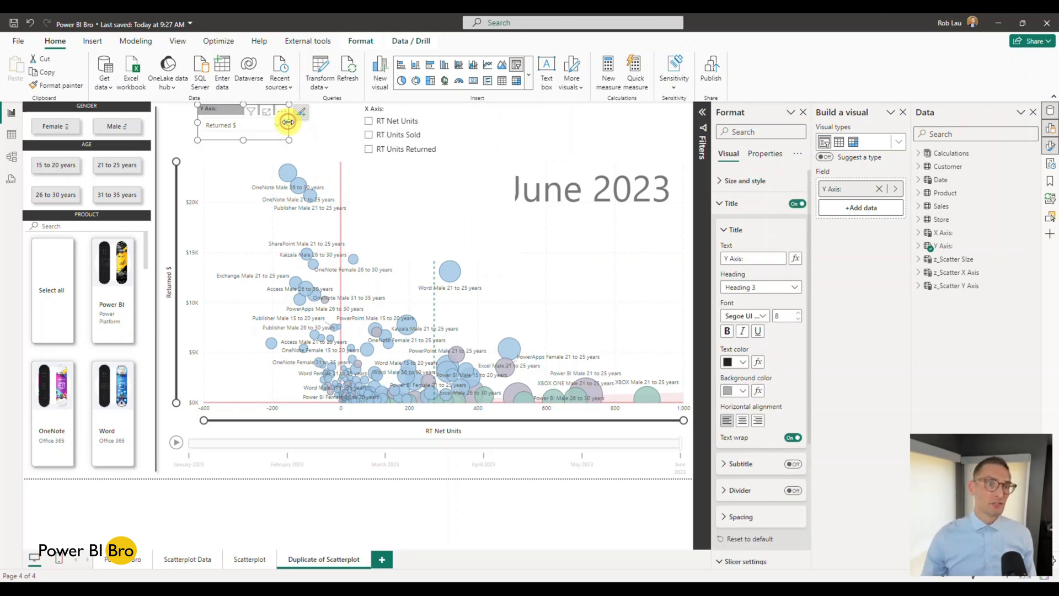
click(49, 86)
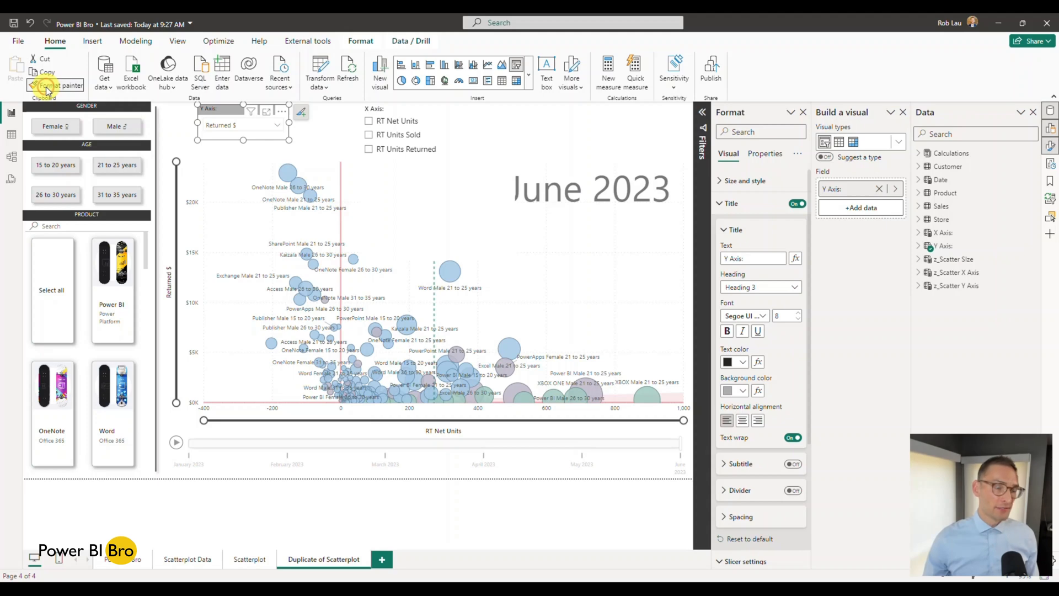
click(477, 147)
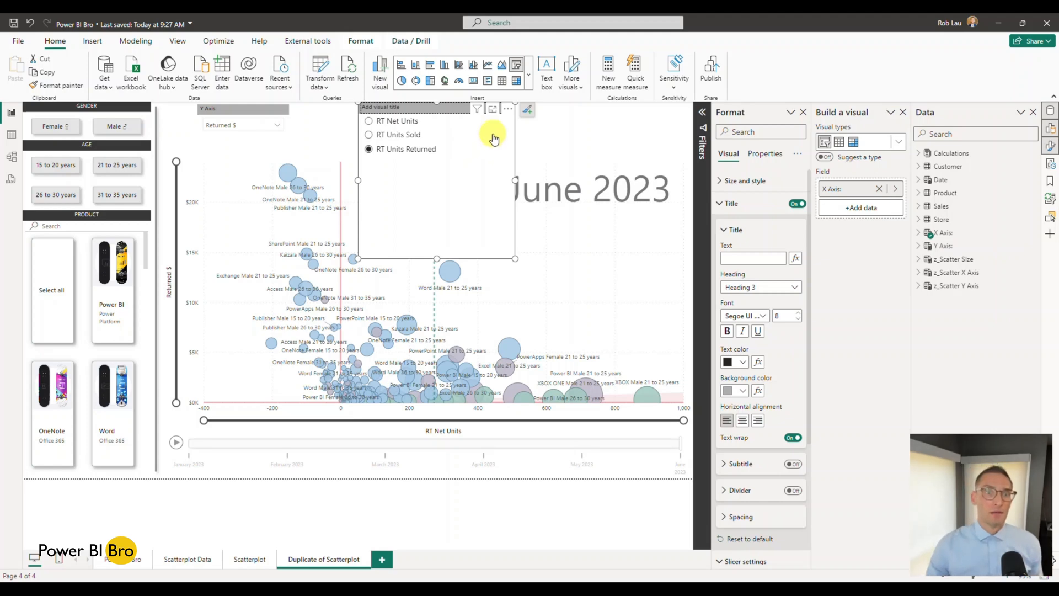
drag(515, 258, 455, 185)
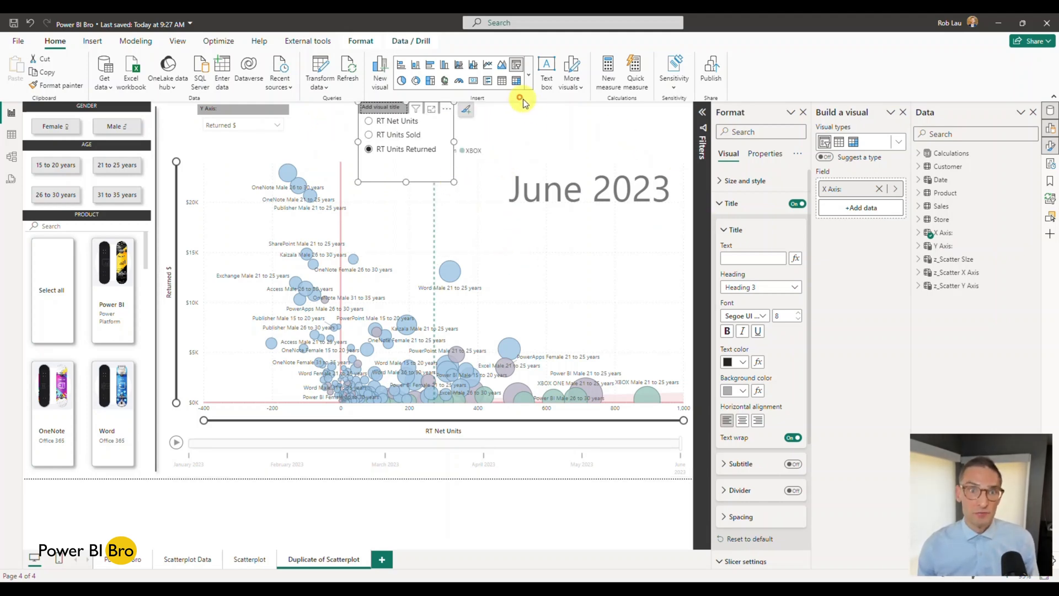
click(533, 112)
click(444, 156)
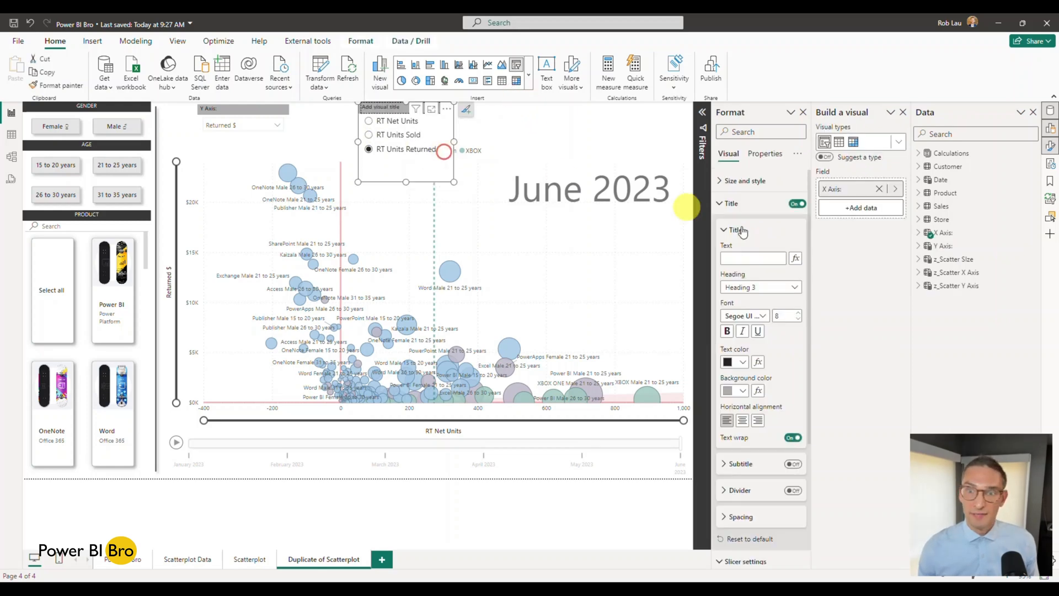
Step: Title the new slicer X Axis: and set its style to Dropdown
click(749, 258)
text(X Axis:)
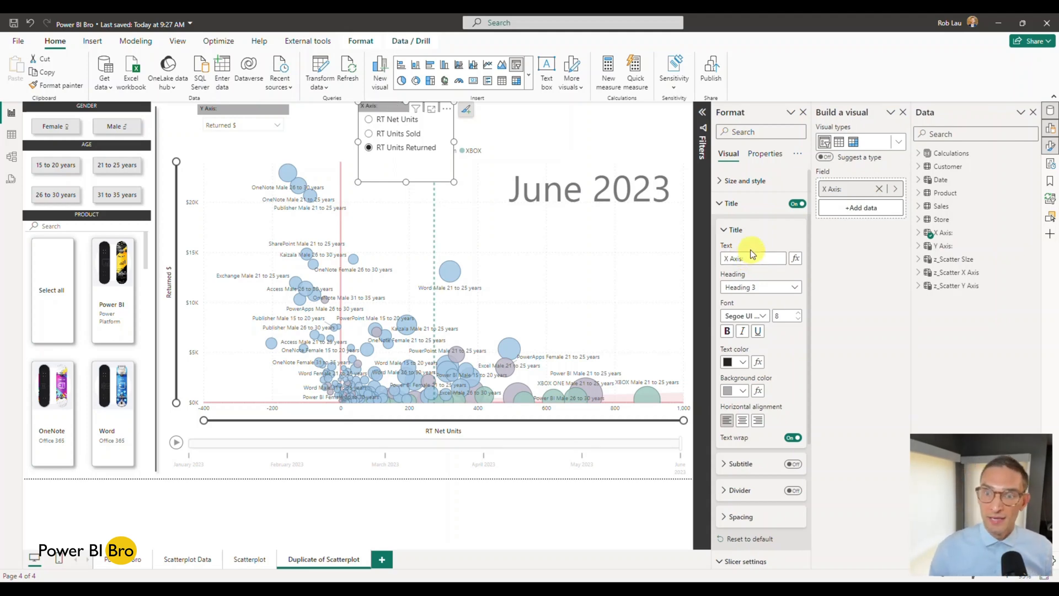
click(720, 203)
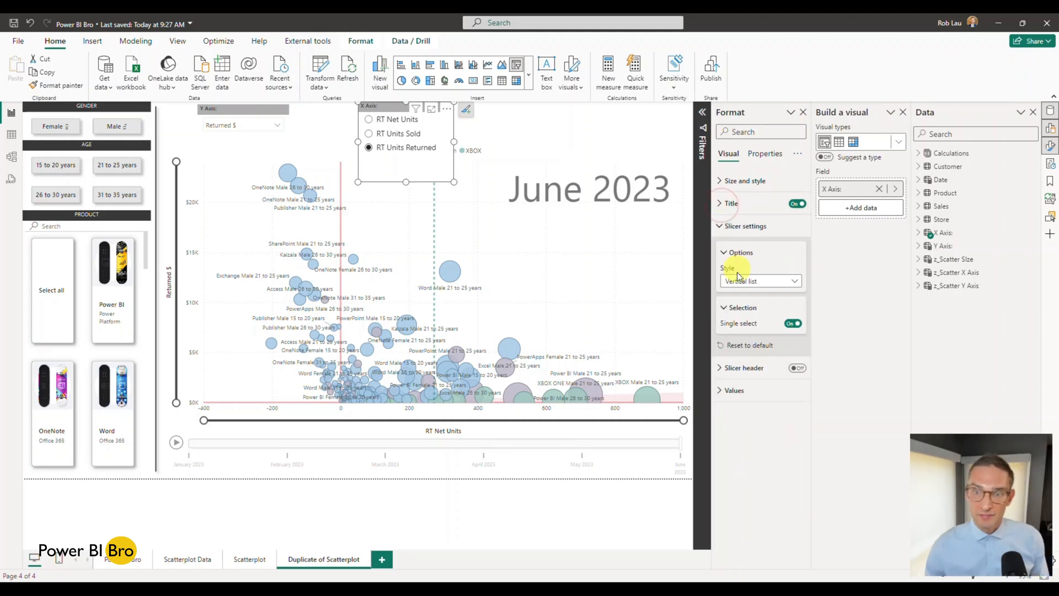
click(754, 281)
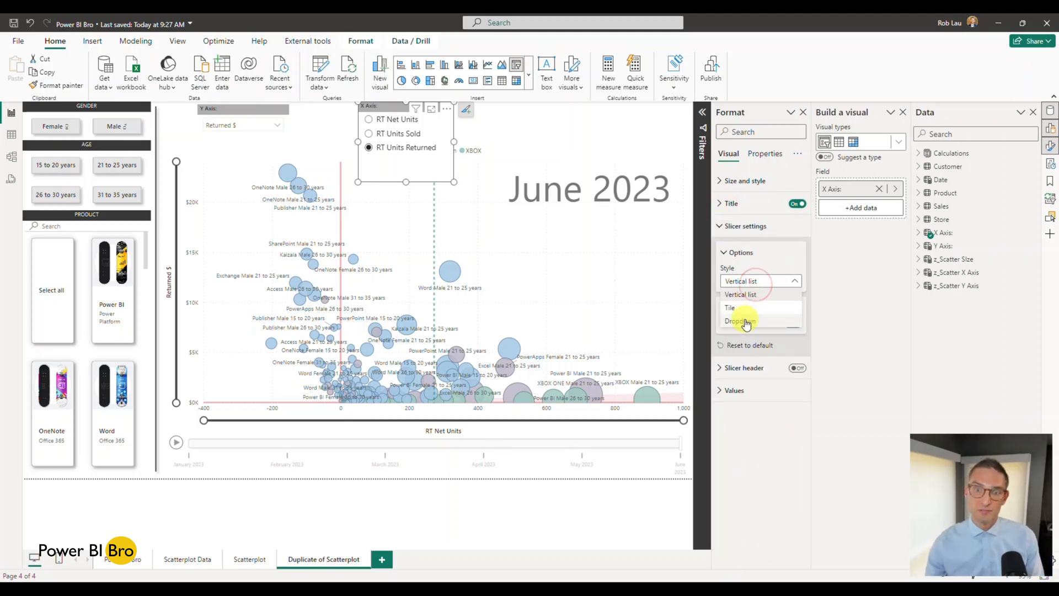
click(742, 322)
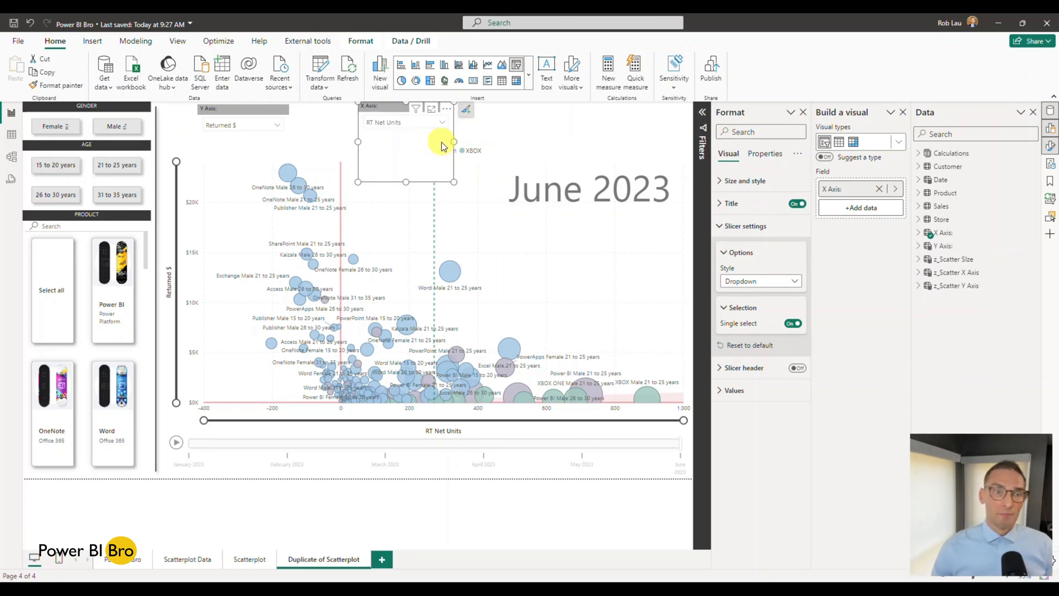
Step: Remove the RT prefix from the Net Units, Units Sold and Units Returned labels in the X Axis: parameter formula and commit it
click(919, 232)
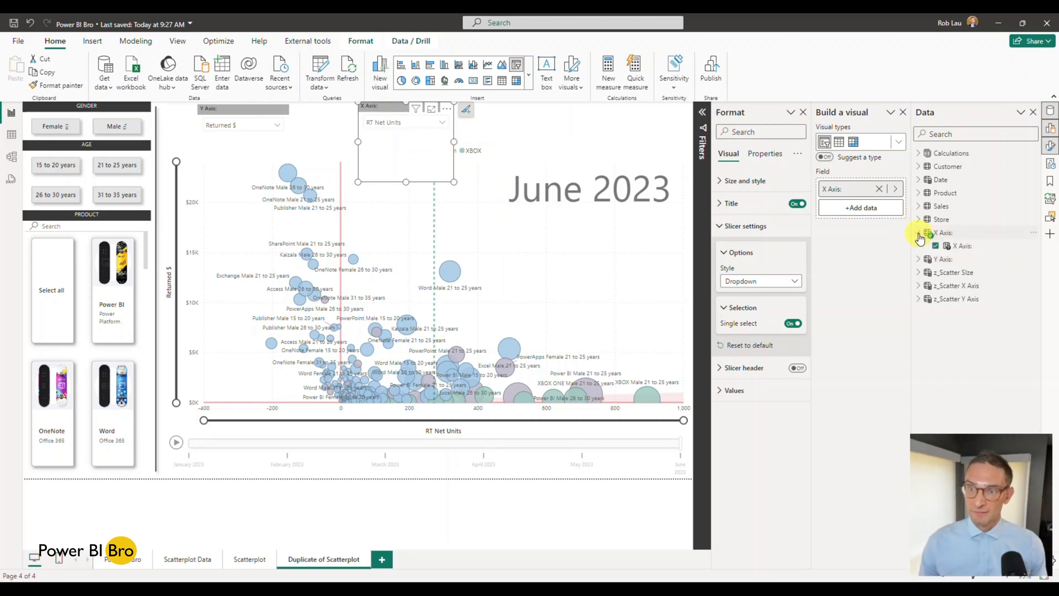
click(960, 246)
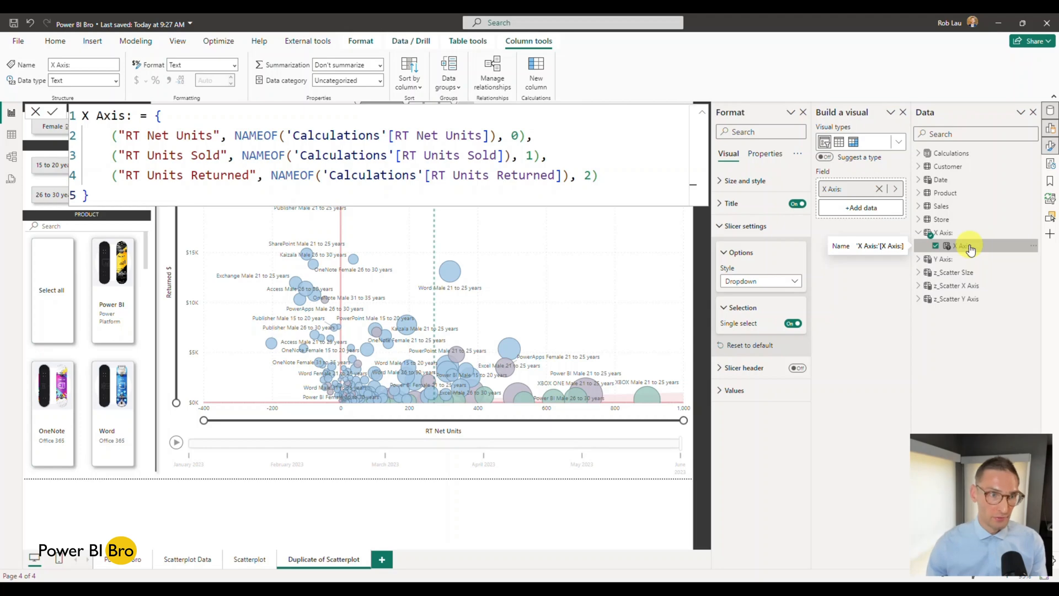
click(147, 137)
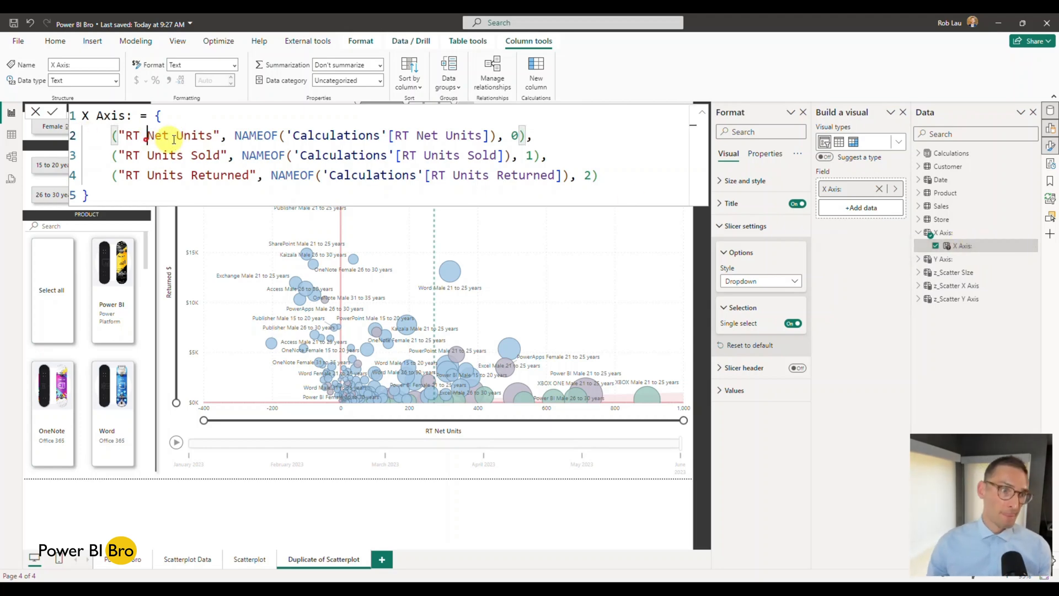
key(BackSpace)
key(BackSpace)
key(BackSpace)
click(149, 156)
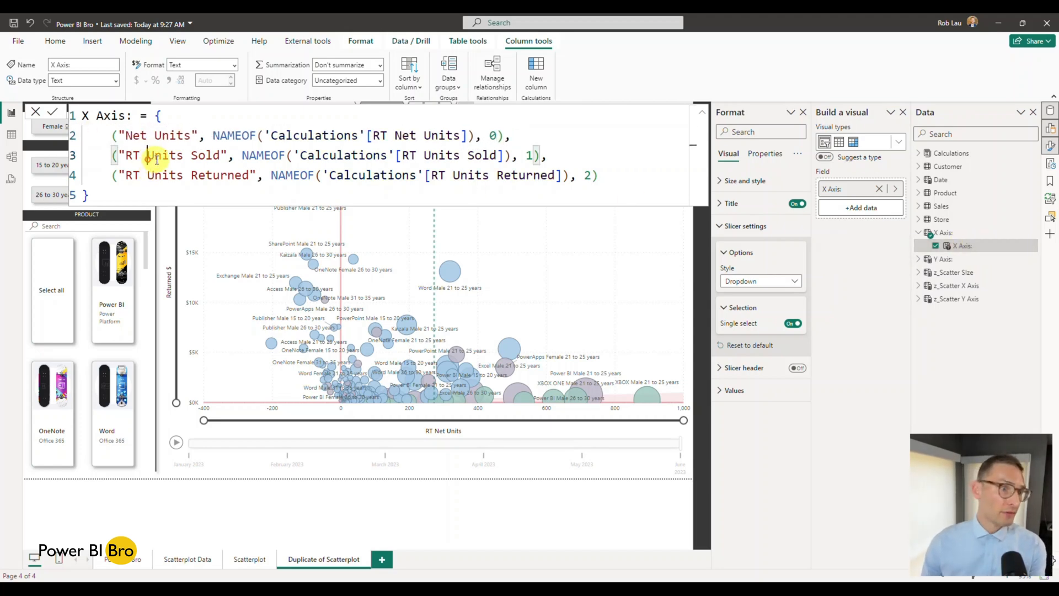
key(BackSpace)
key(BackSpace)
key(BackSpace)
click(149, 177)
key(BackSpace)
key(BackSpace)
key(BackSpace)
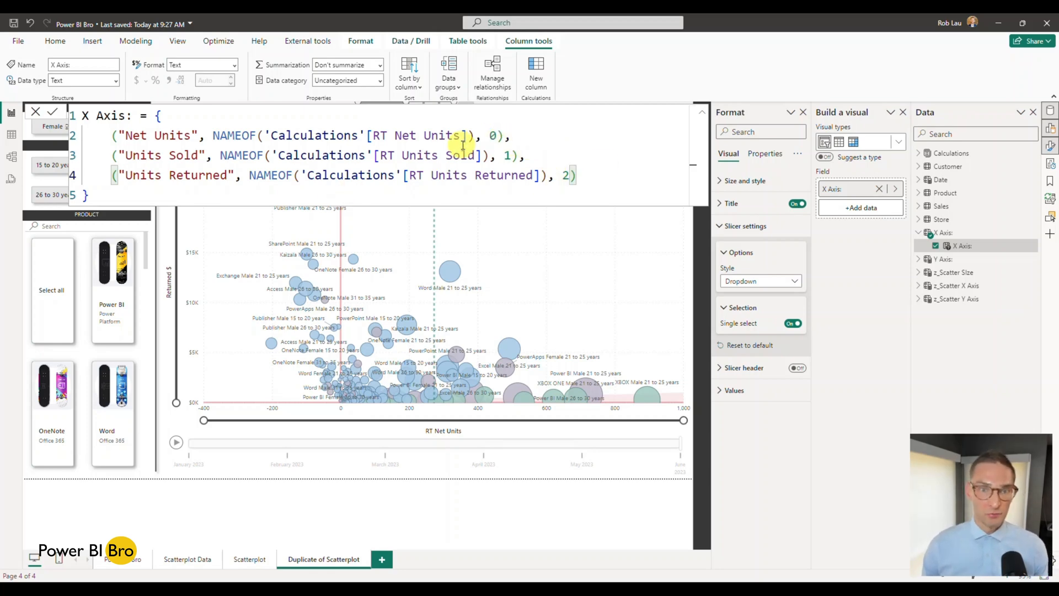
click(161, 194)
key(Return)
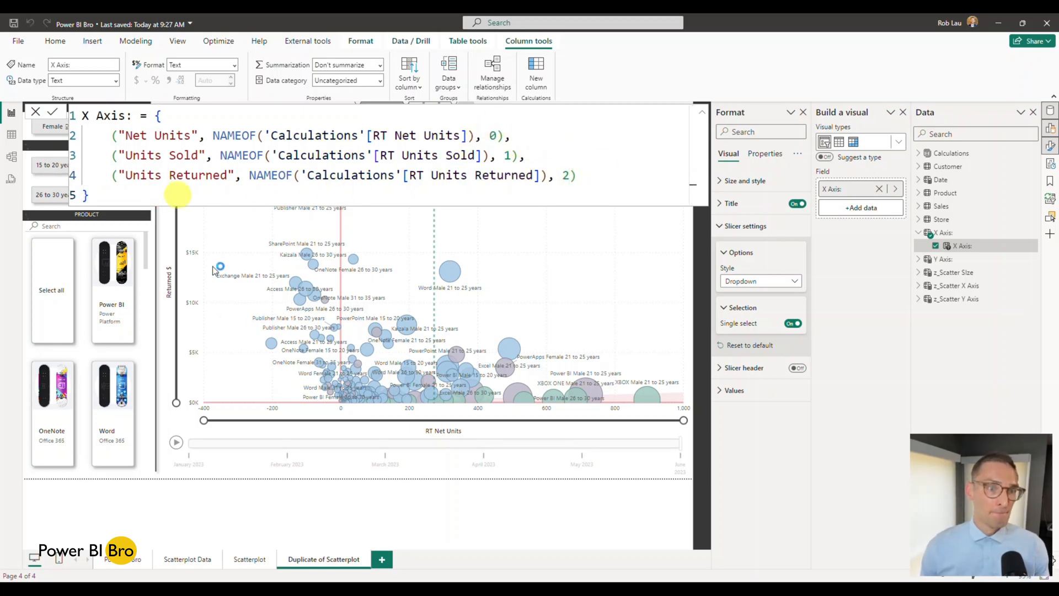
click(35, 112)
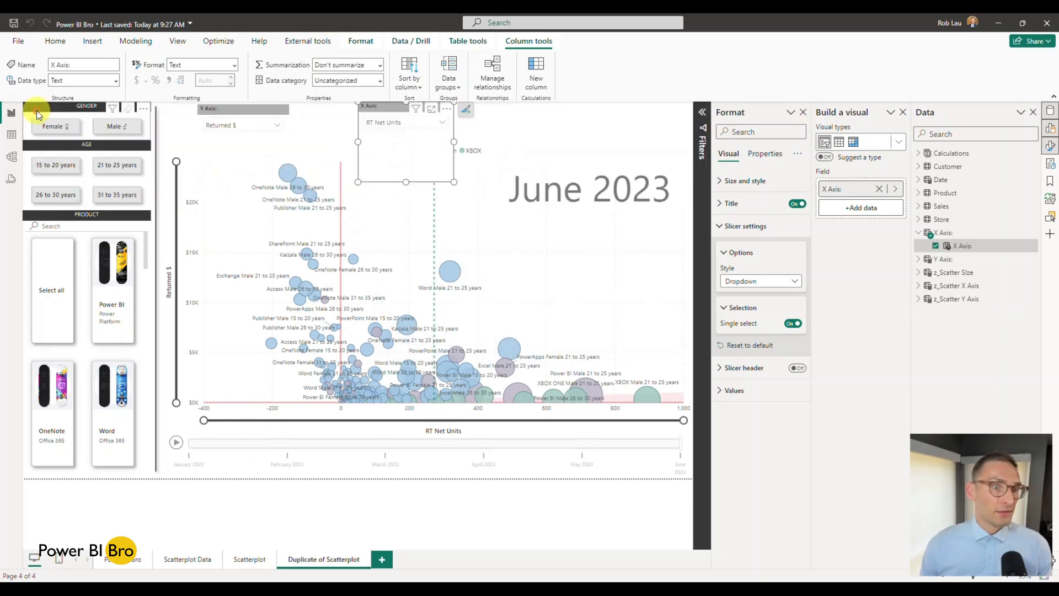
Step: Reduce the X Axis: slicer's height to fit its dropdown and open its option list
click(406, 182)
click(408, 134)
drag(409, 132, 409, 122)
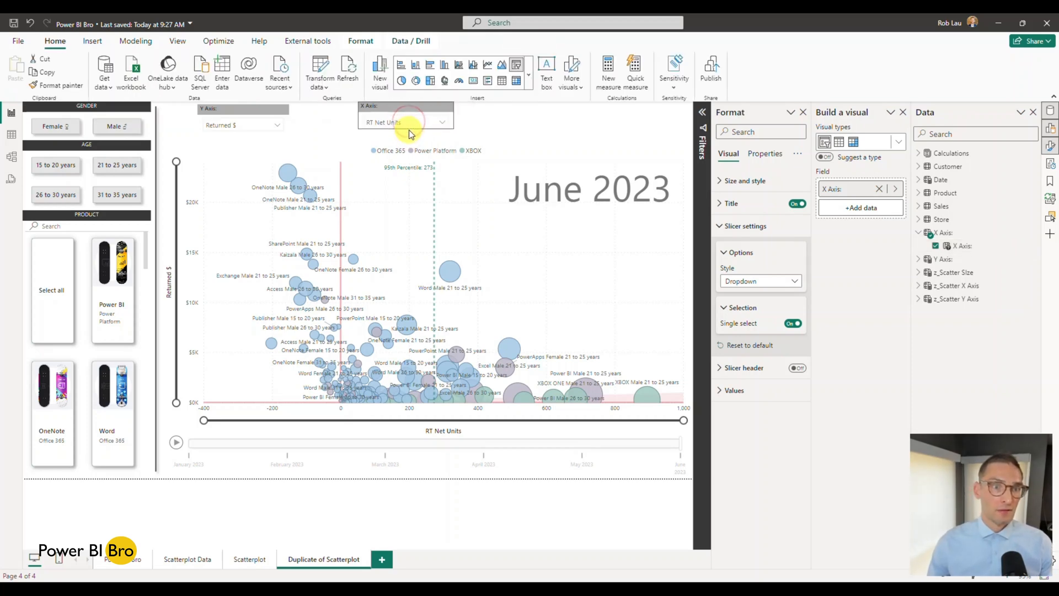
click(409, 134)
click(438, 119)
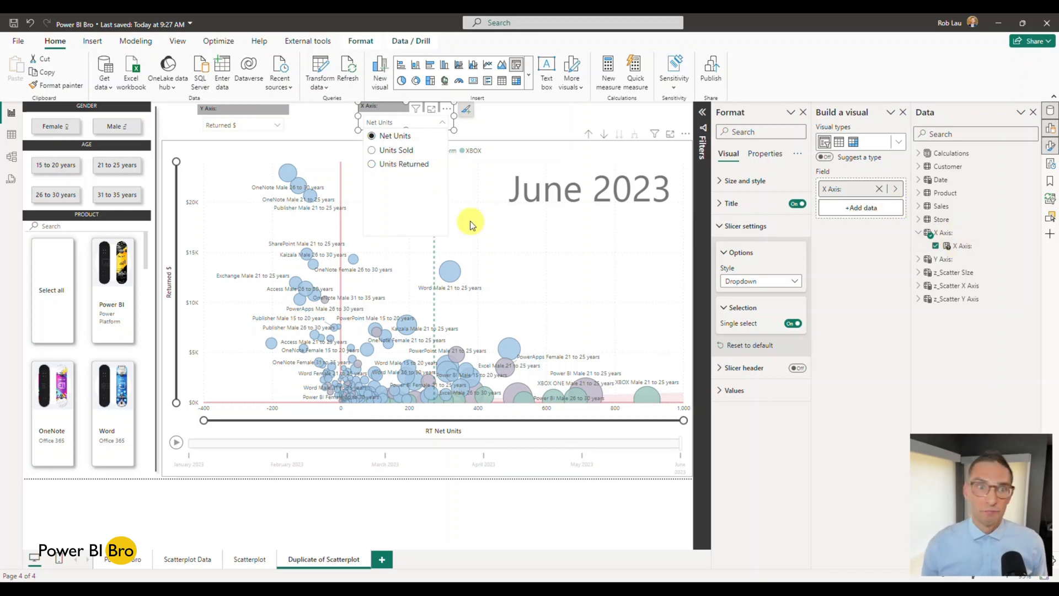
Step: Set the order numbers in the X Axis: parameter formula to 1 for Net Units and 0 for Units Sold, and commit it
click(960, 249)
double_click(494, 136)
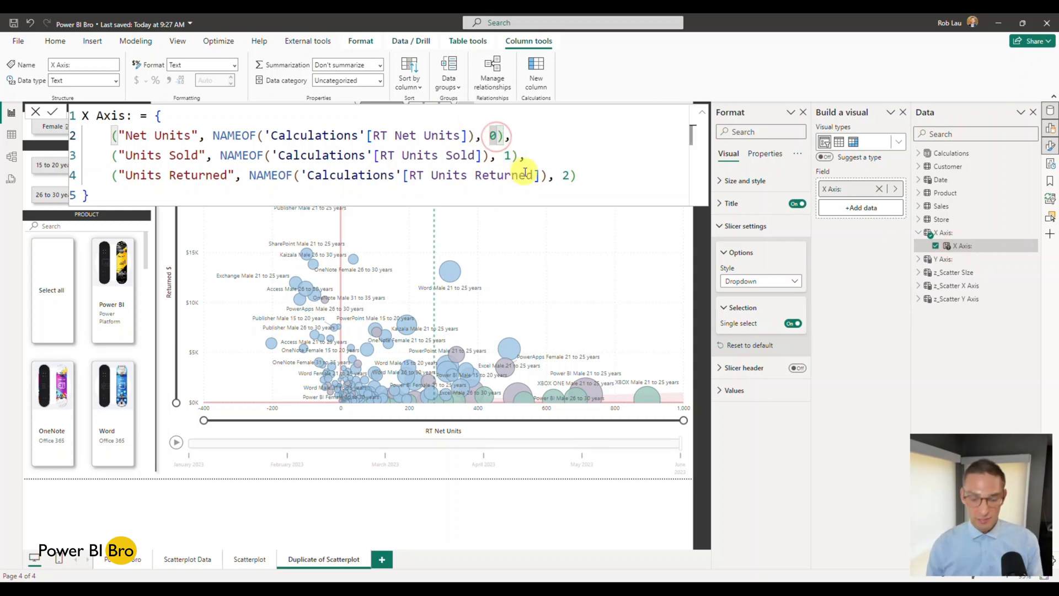
key(Down)
key(Right)
key(Right)
key(BackSpace)
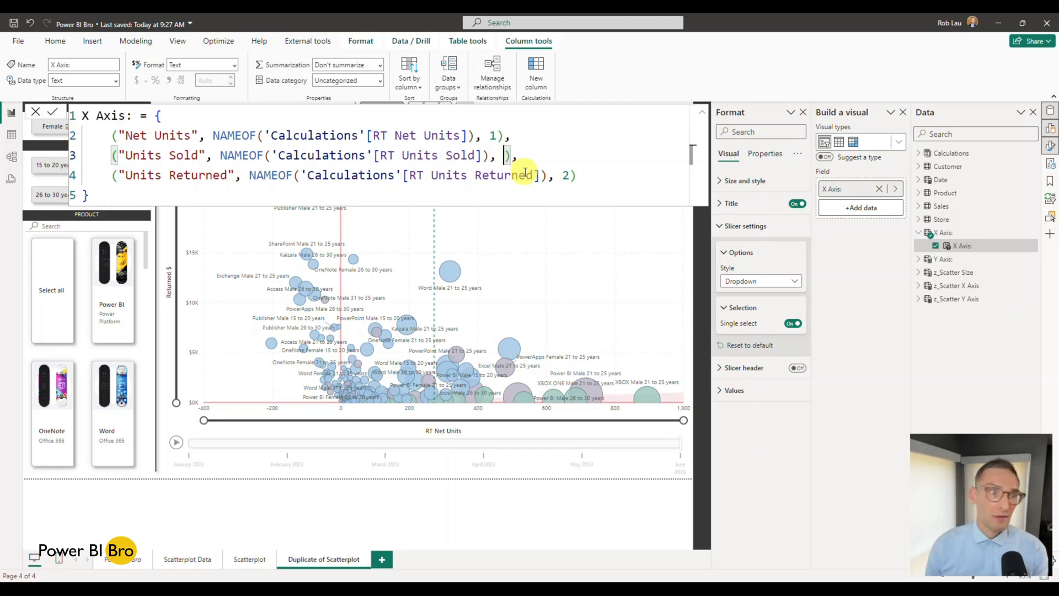
click(173, 199)
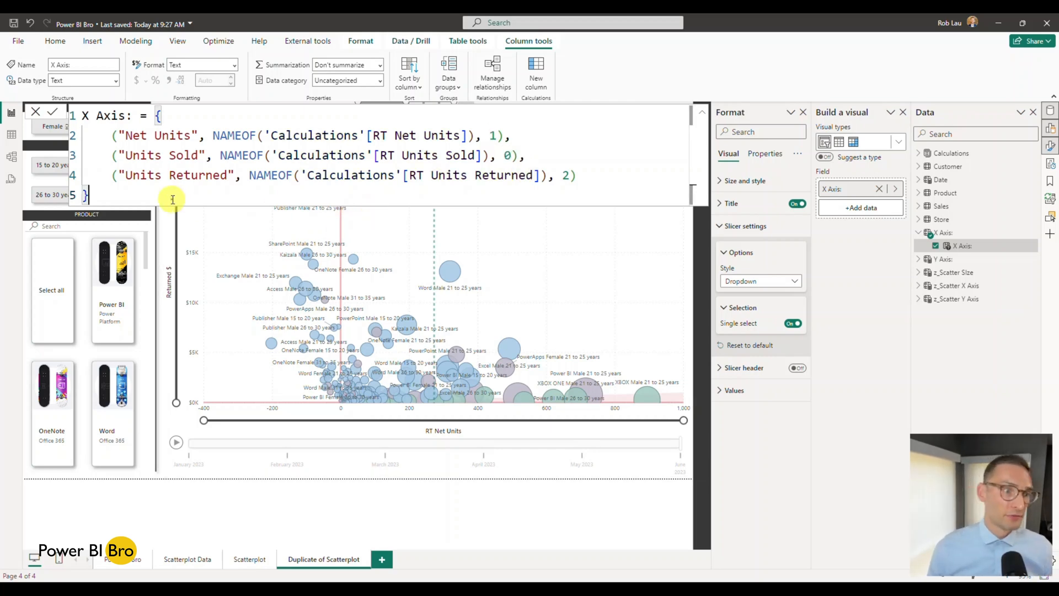
key(Return)
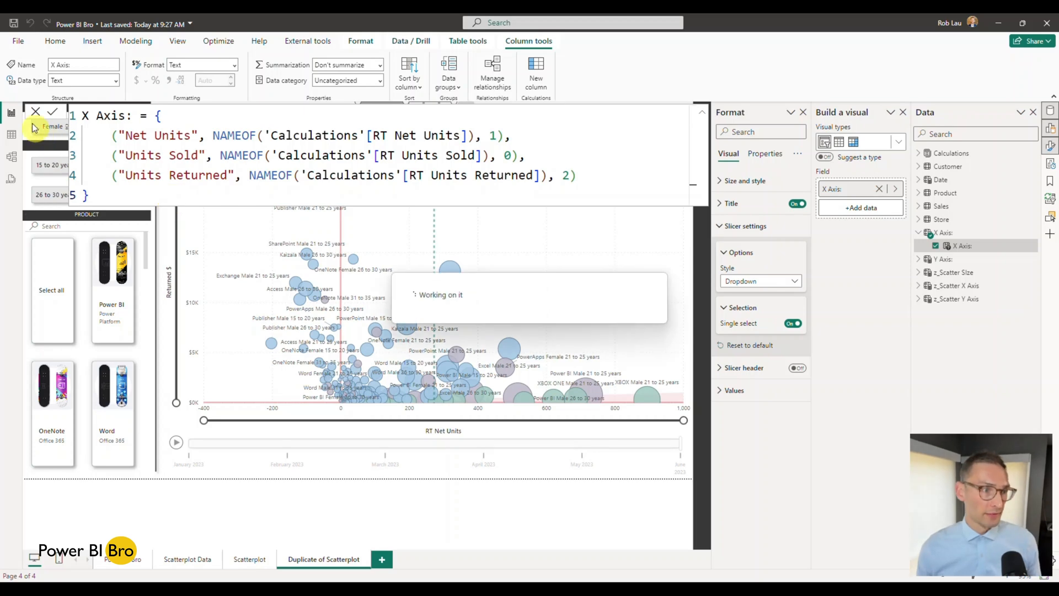
click(35, 117)
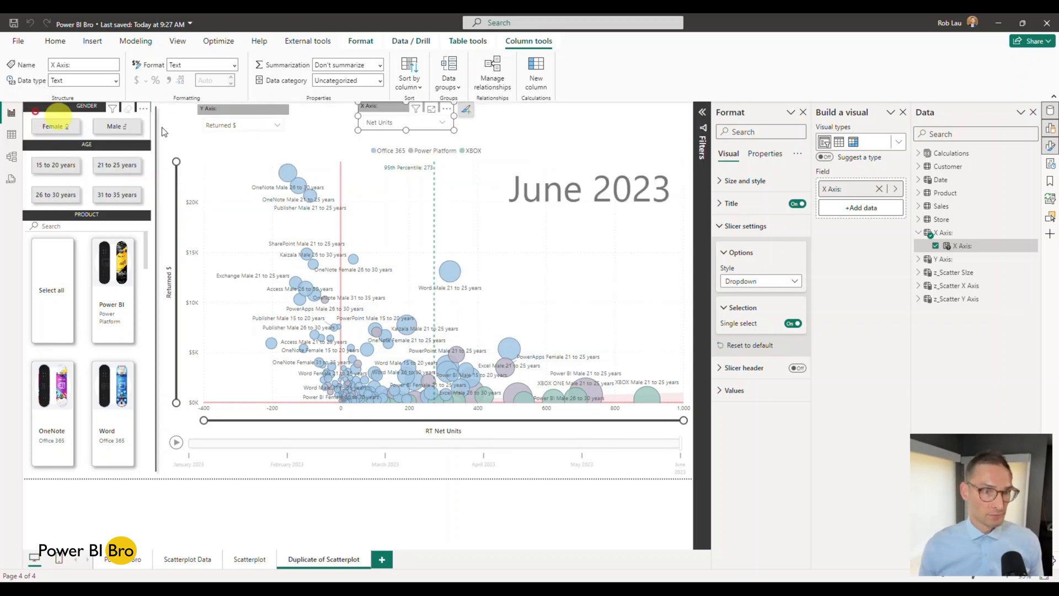
Step: Switch the X Axis: slicer to Units Sold and back to Net Units, and reopen its list to check the option order
click(580, 118)
click(444, 124)
click(402, 135)
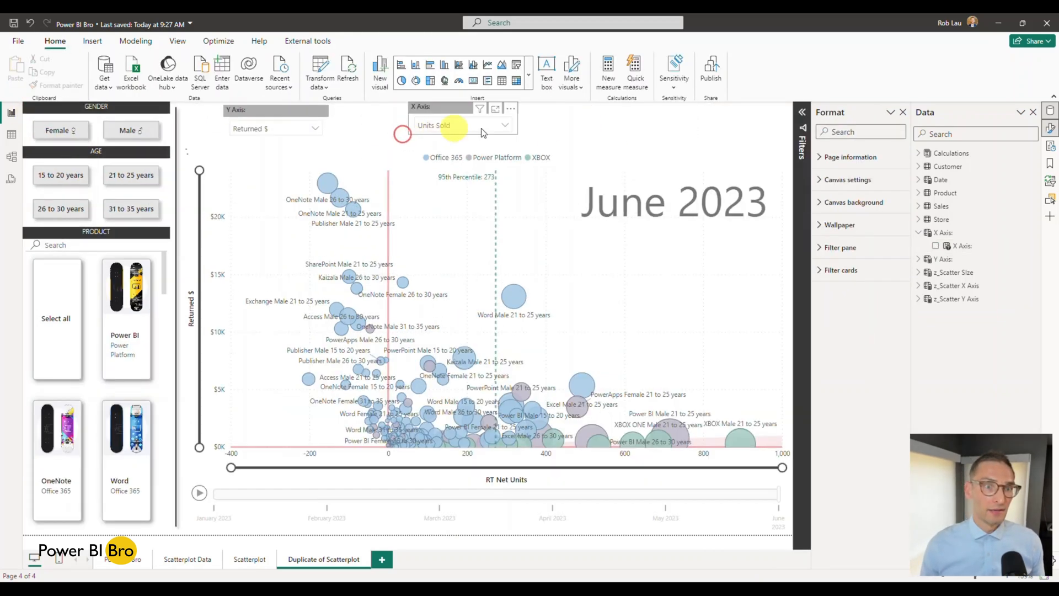
click(507, 128)
click(462, 159)
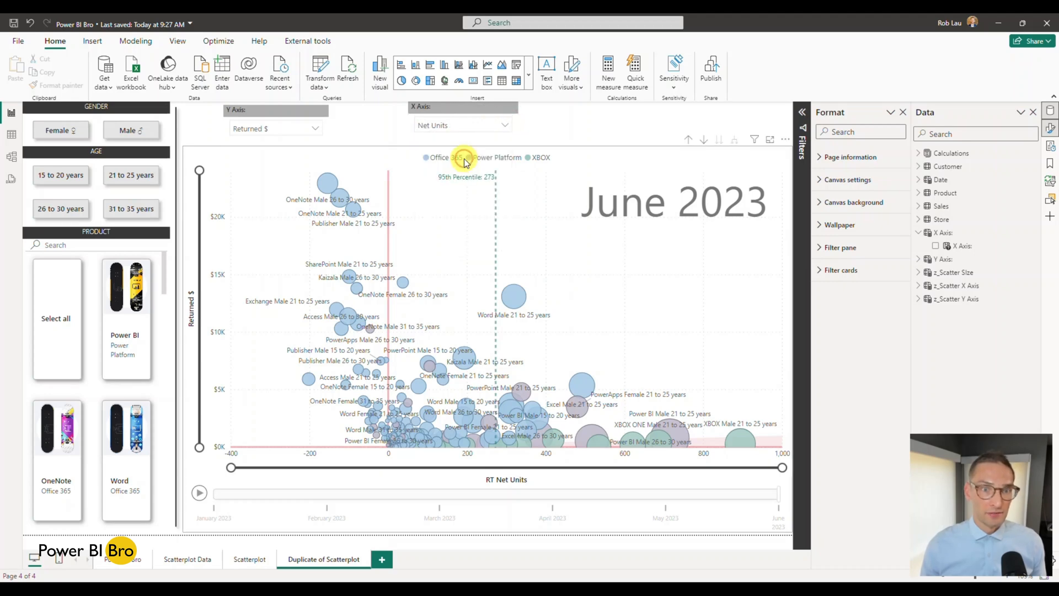
click(505, 125)
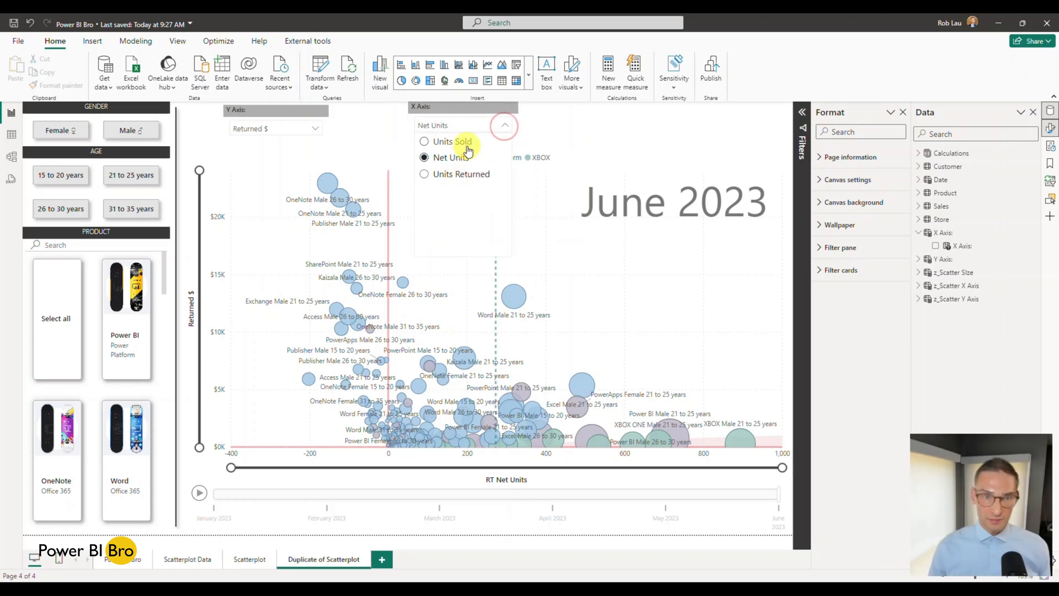
Step: Set the order numbers in the X Axis: parameter formula to 0 for Net Units and 1 for Units Sold
click(973, 245)
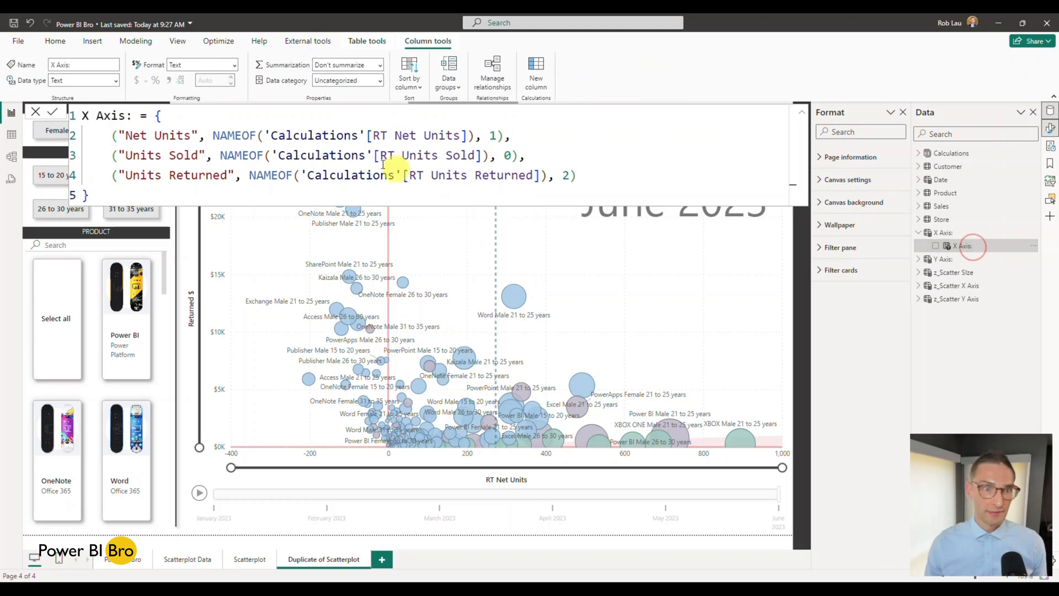
click(495, 135)
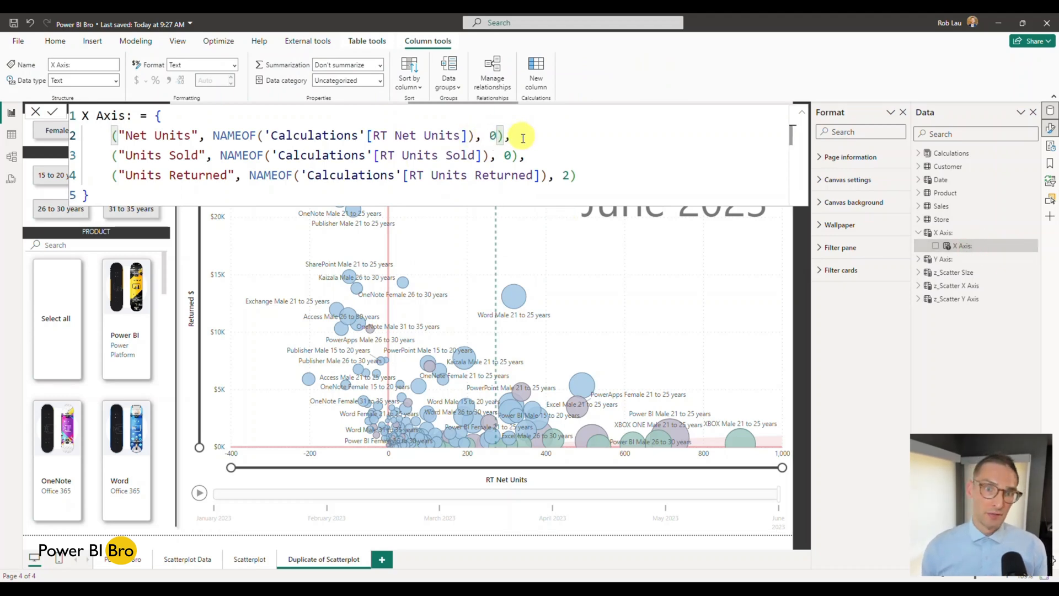
click(511, 155)
key(BackSpace)
text(1)
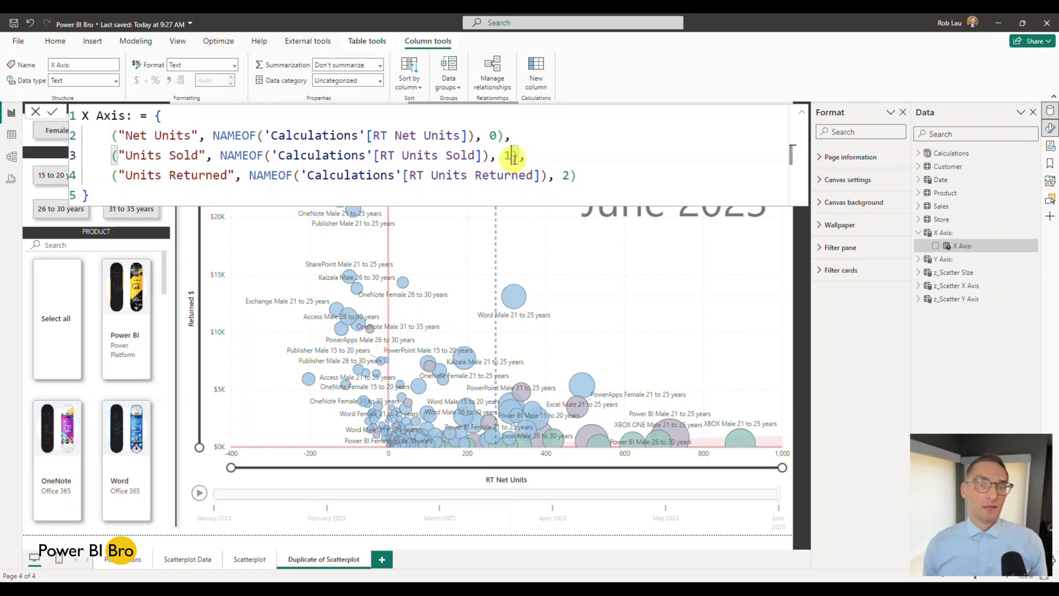
Step: Add a fourth entry to the X Axis: parameter formula by duplicating the Units Sold row and name it Units TESTING
drag(549, 156, 112, 159)
key(ctrl+c)
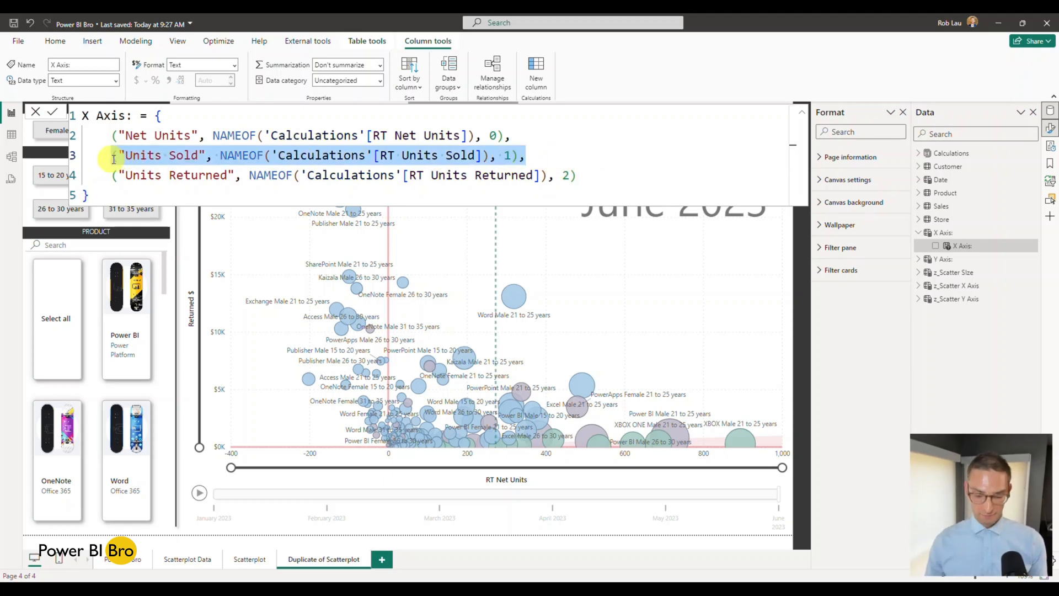
click(611, 177)
text(,)
key(Return)
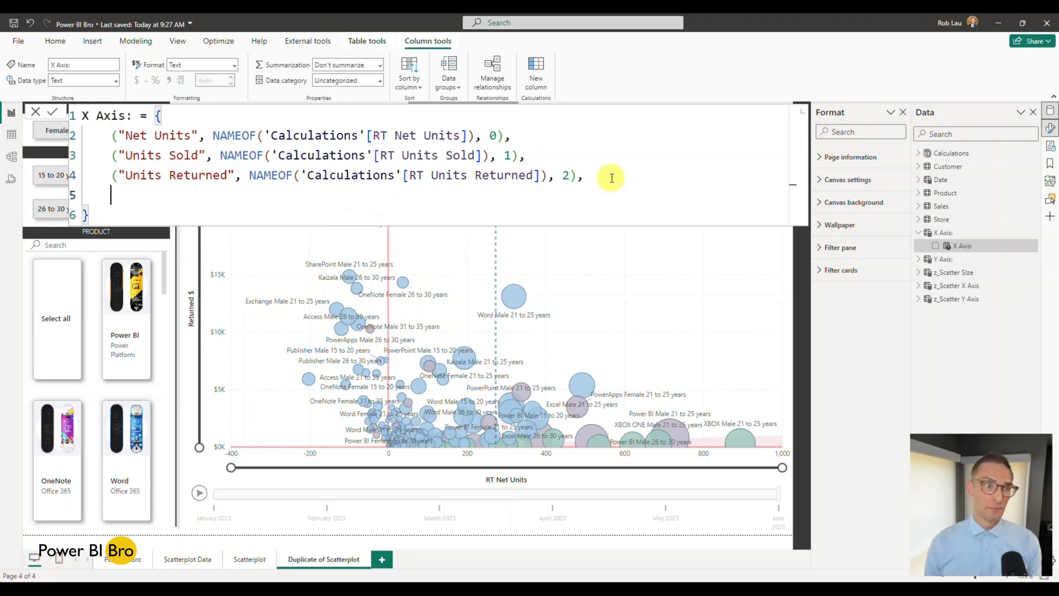
key(ctrl+v)
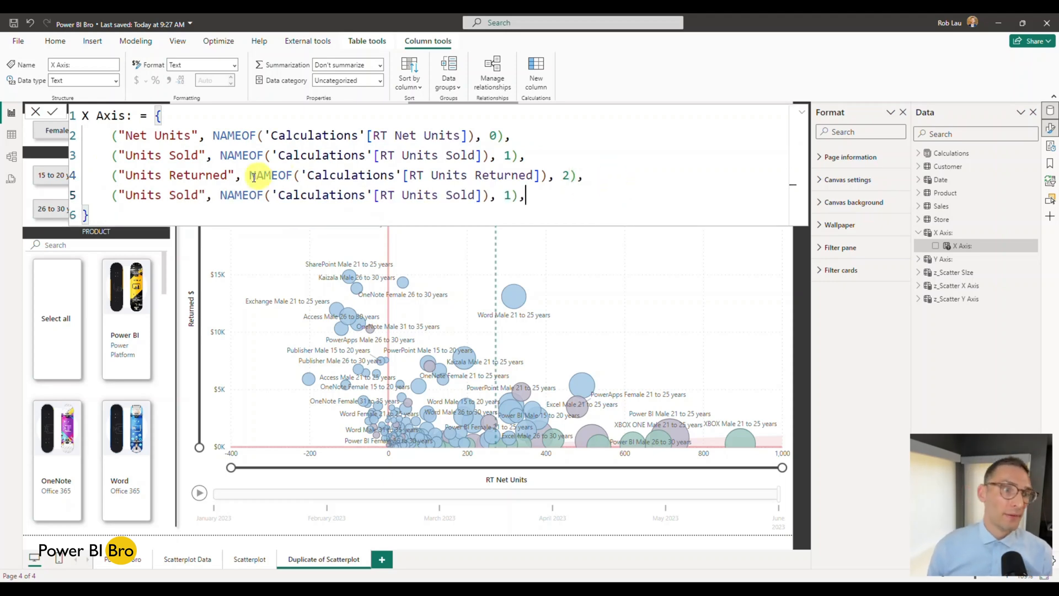
click(191, 195)
double_click(191, 195)
text(TESTING)
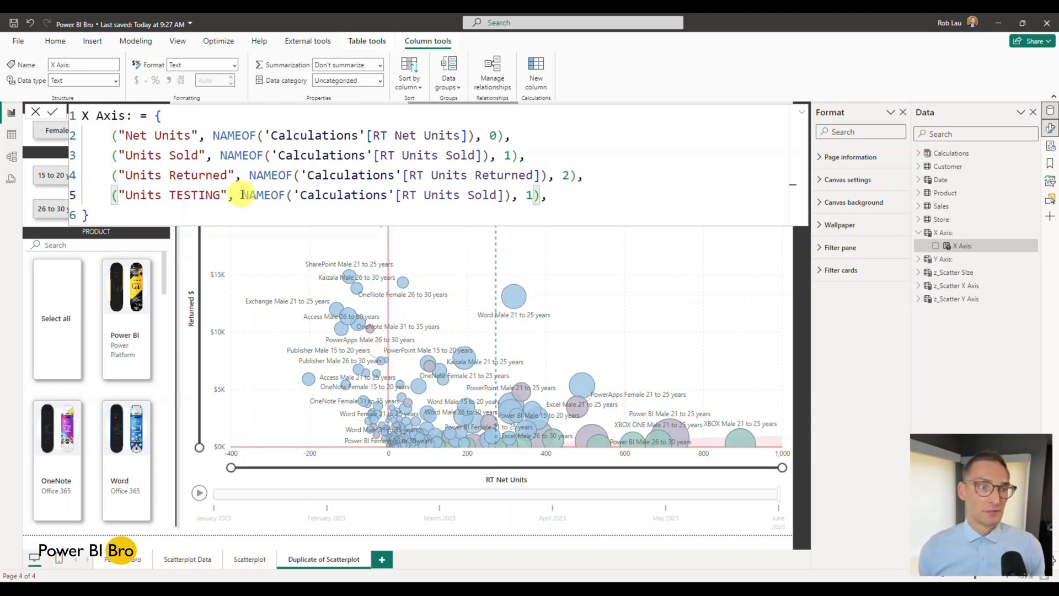
Step: Replace the measure in the Units TESTING row with [Units Sold Var %] and remove the row's trailing comma
click(503, 194)
drag(503, 195, 298, 196)
key(BackSpace)
key(BackSpace)
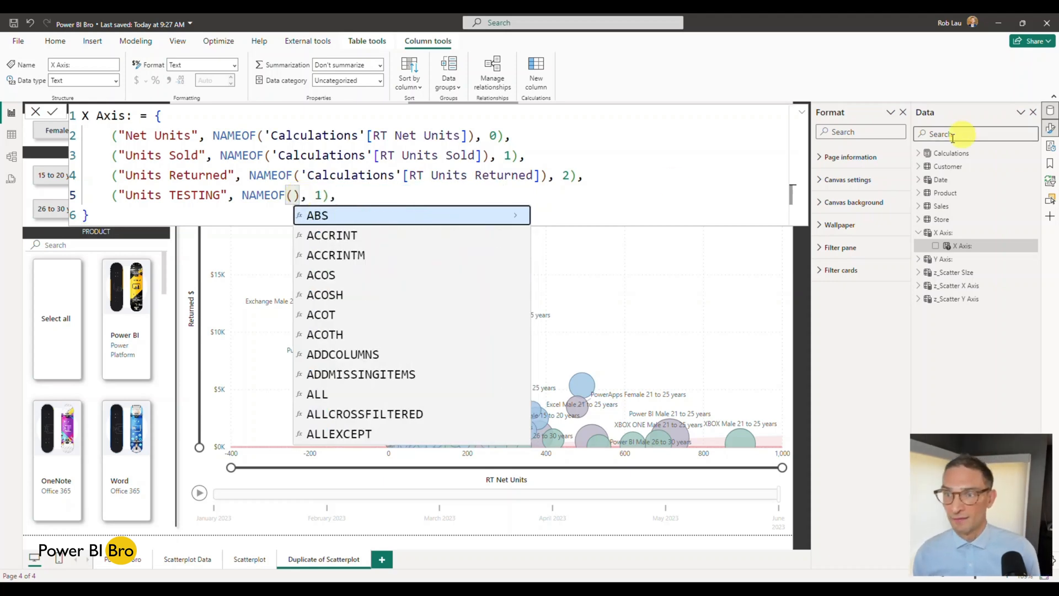
click(918, 154)
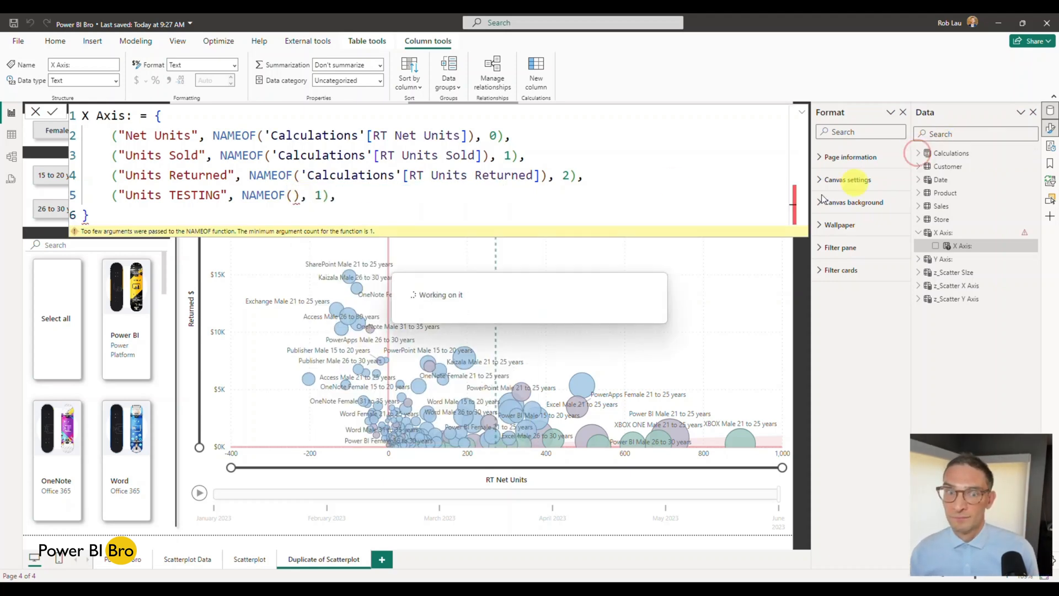
click(293, 196)
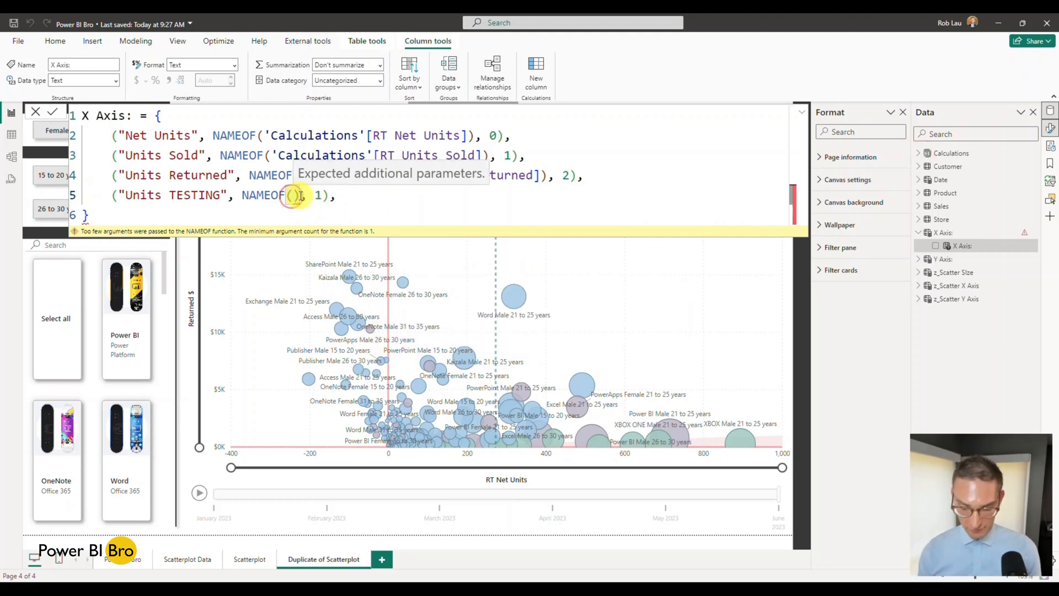
text(uni)
key(Up)
key(Up)
key(Up)
key(Up)
key(Up)
key(Up)
key(Up)
key(Up)
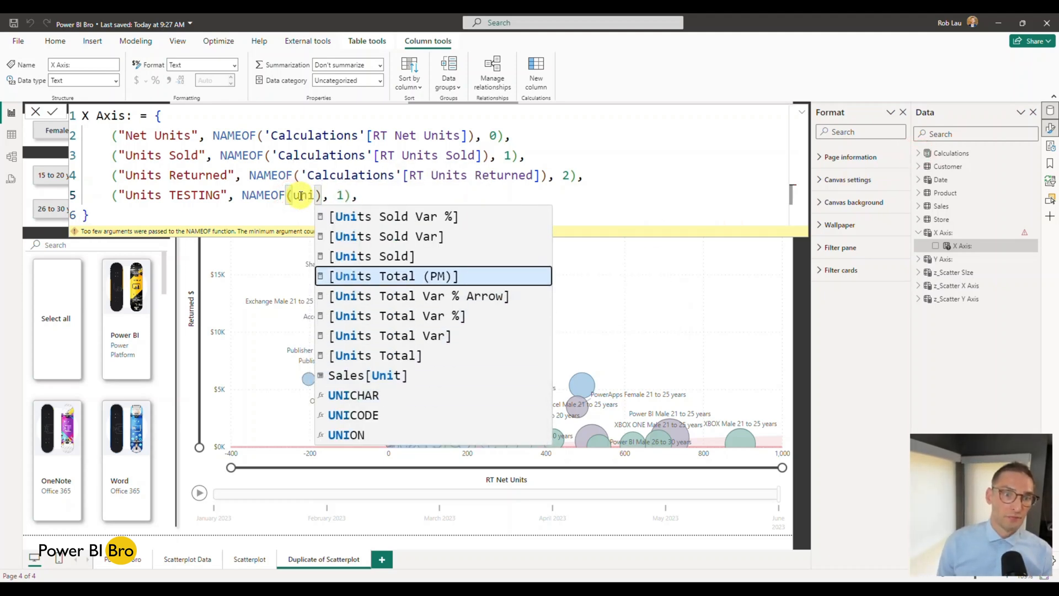
key(Up)
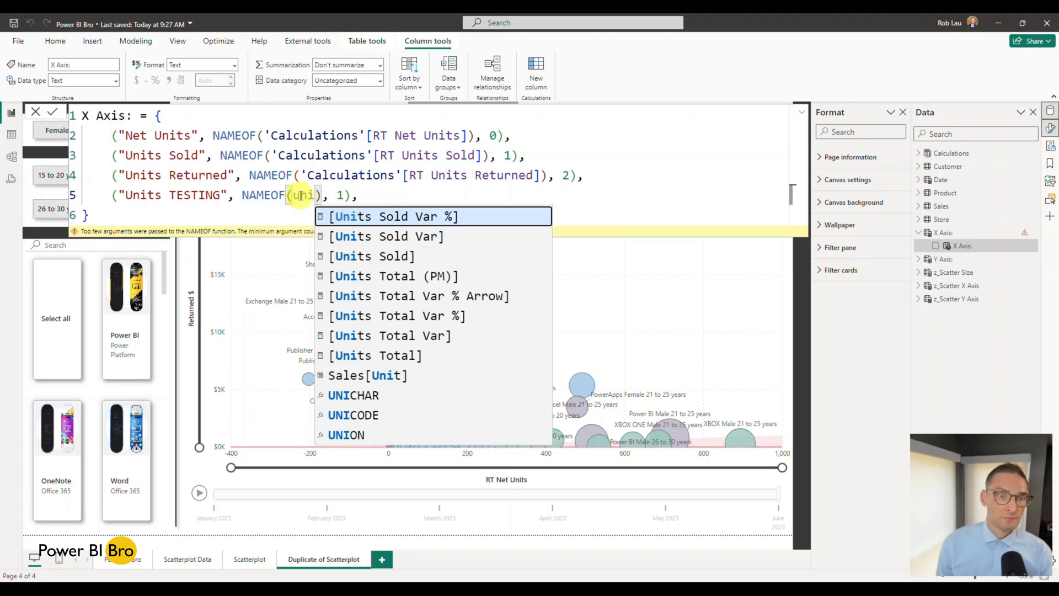
key(Tab)
click(524, 196)
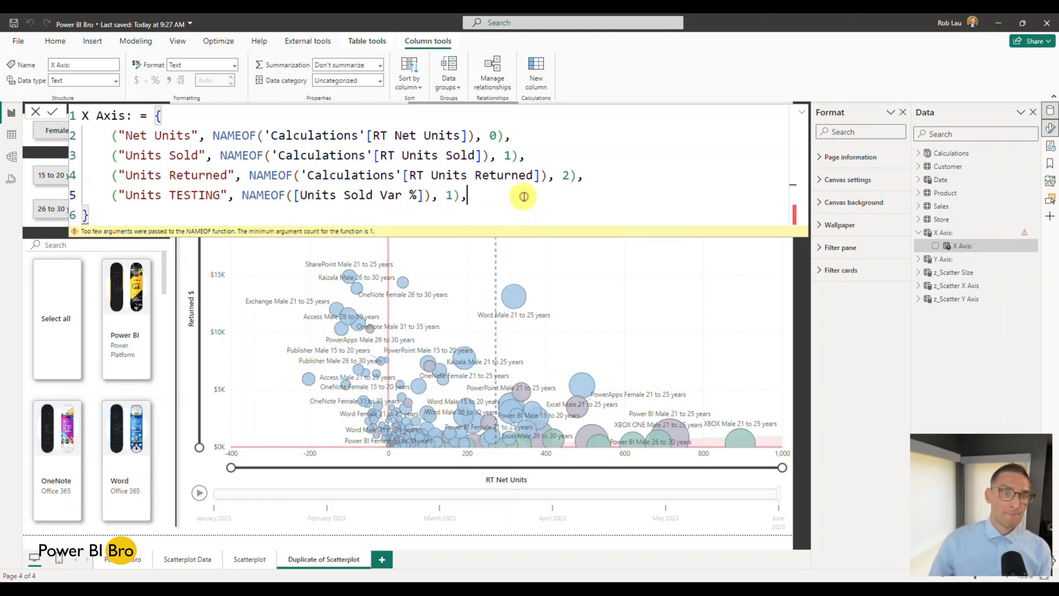
key(BackSpace)
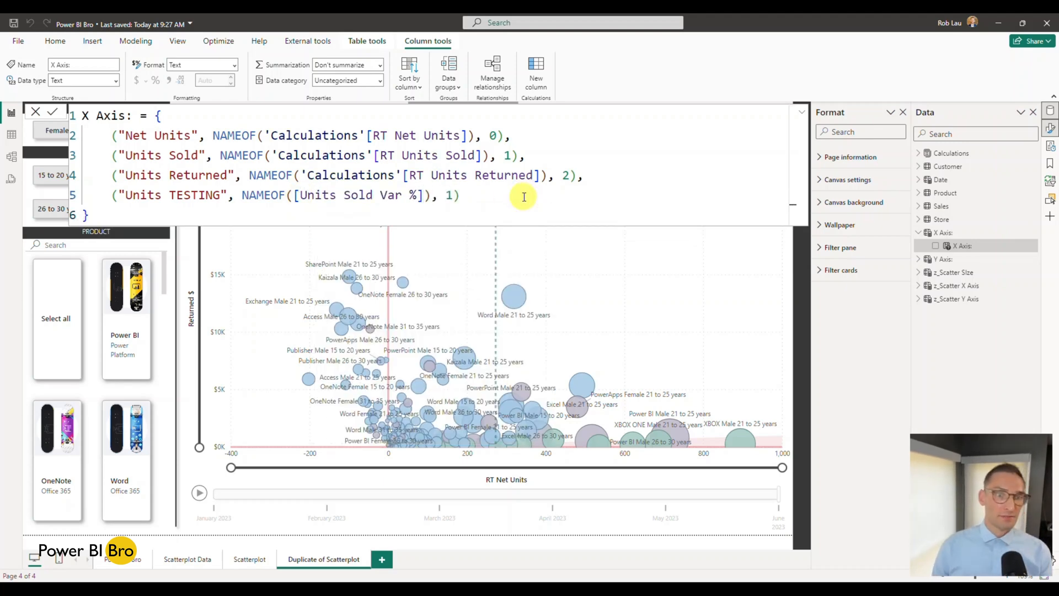
Step: Commit the parameter formula and open the X Axis: slicer's list to check the order of its options
click(179, 476)
click(503, 124)
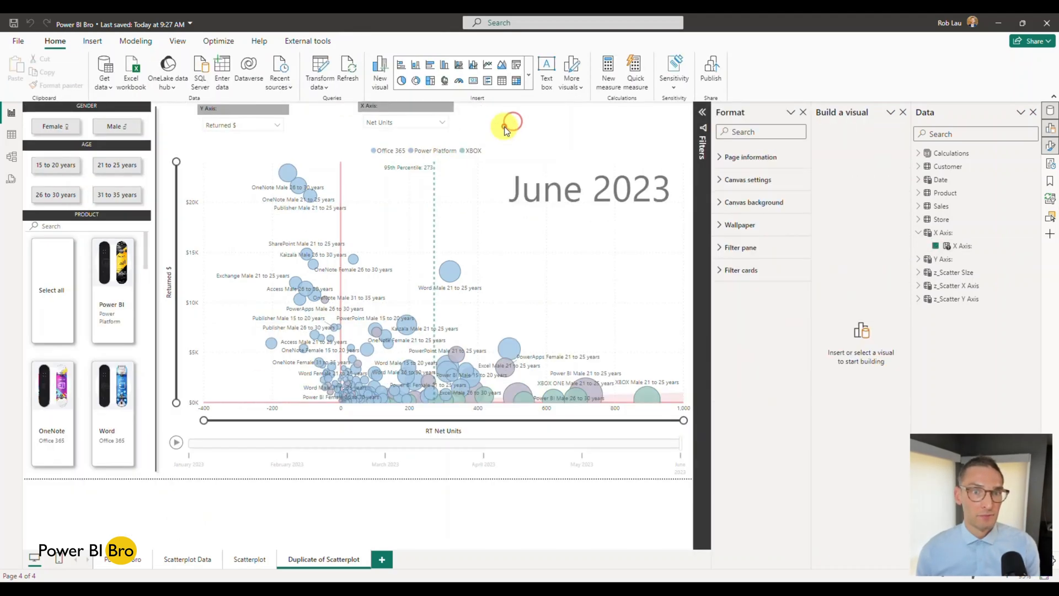
click(443, 123)
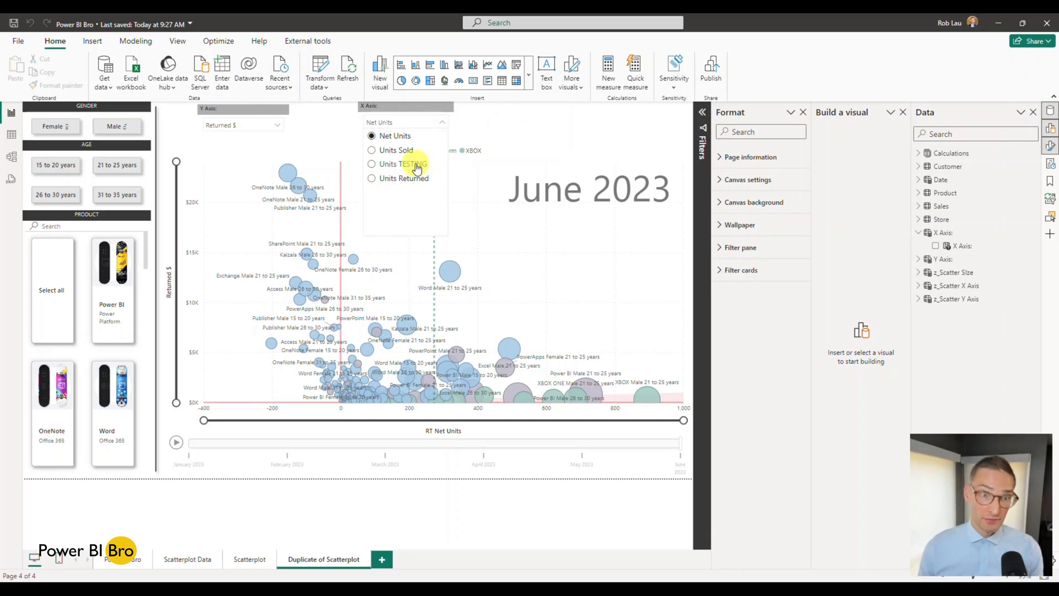
Step: Delete the Units TESTING row from the X Axis: parameter formula and commit it
click(979, 254)
click(493, 190)
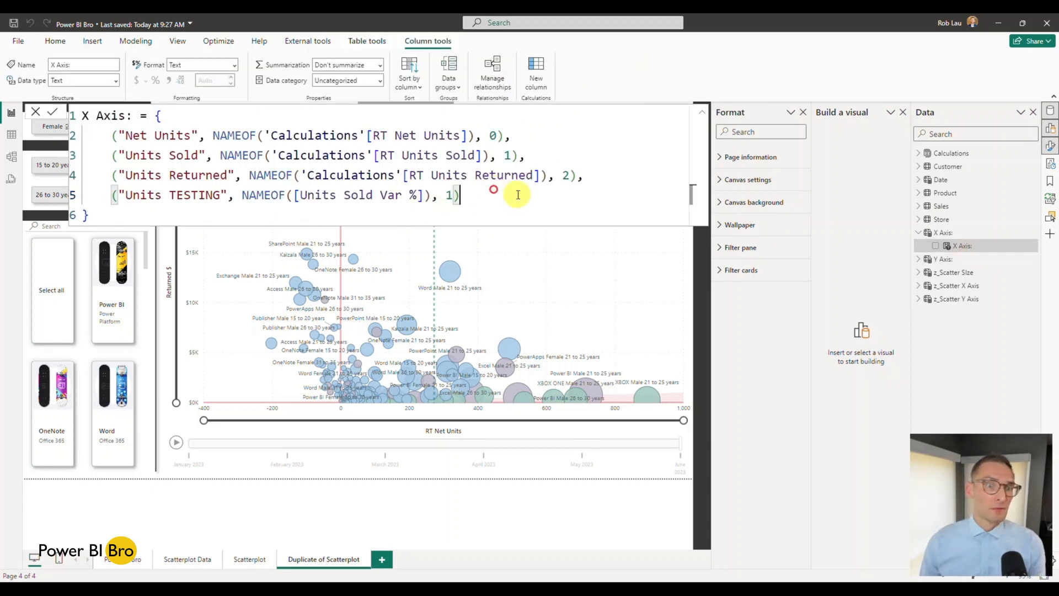
triple_click(518, 195)
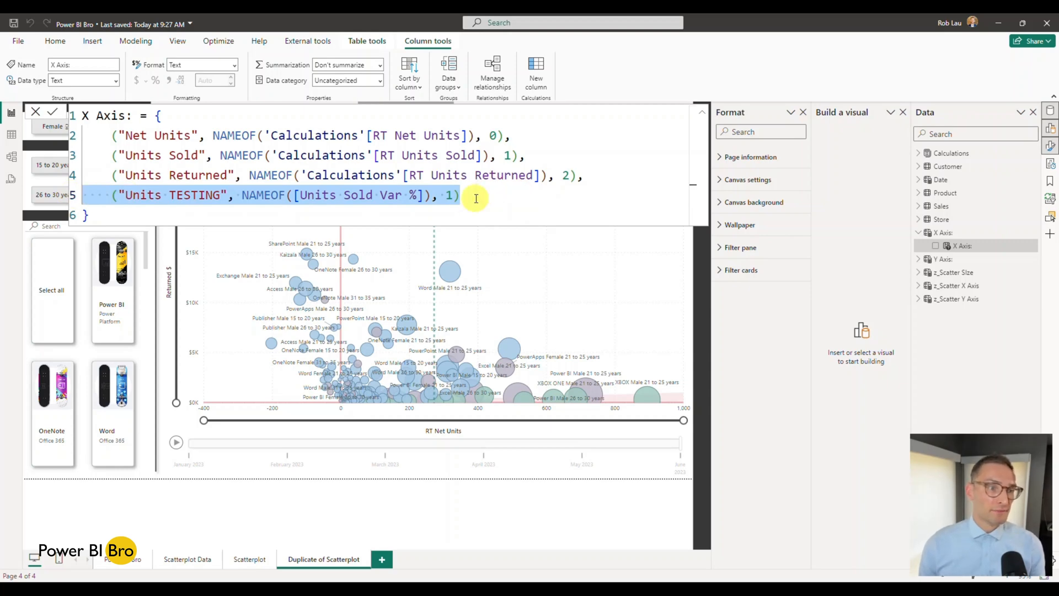
key(BackSpace)
key(BackSpace)
key(Return)
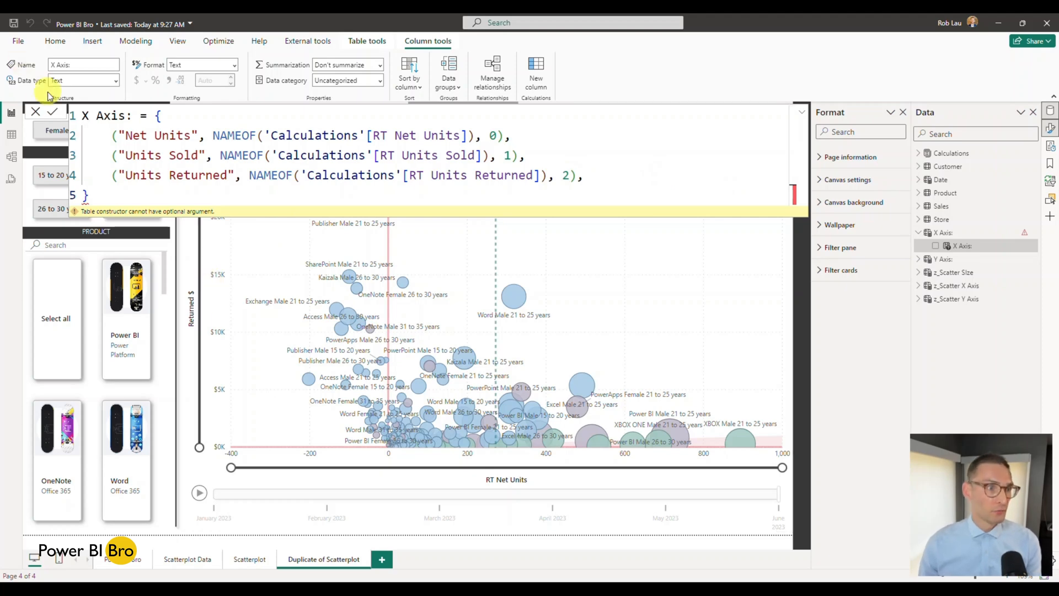
click(35, 112)
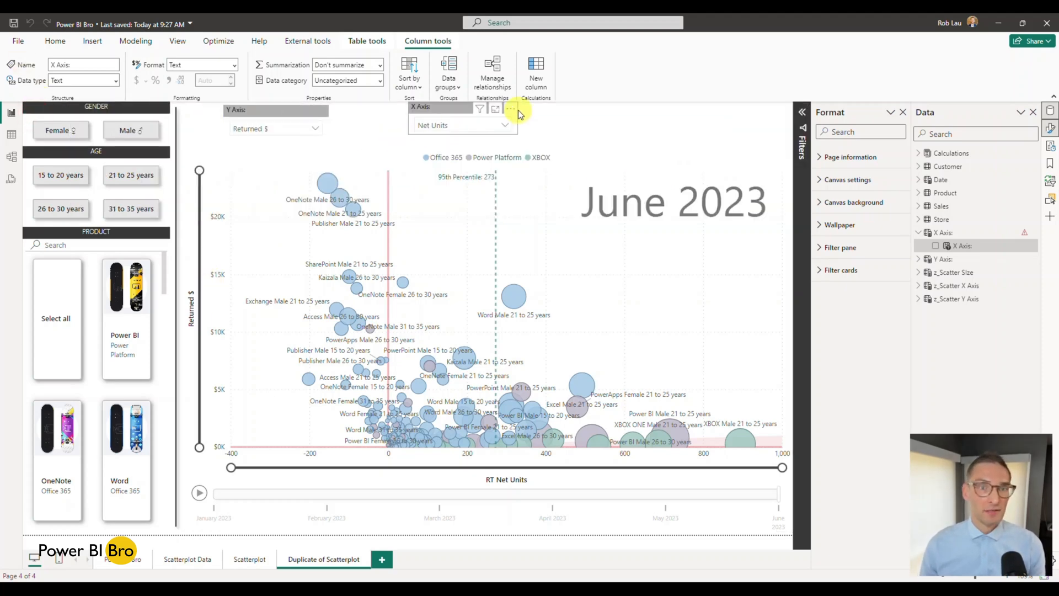
Step: Align the Y Axis: slicer with the X Axis: slicer and reduce its height to fit its dropdown
click(326, 127)
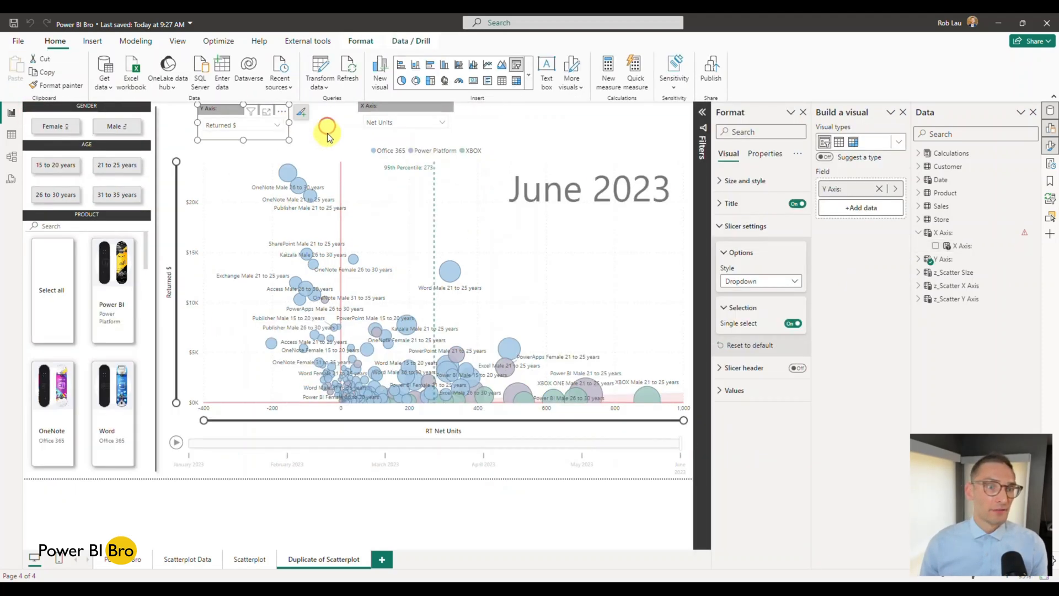
click(227, 111)
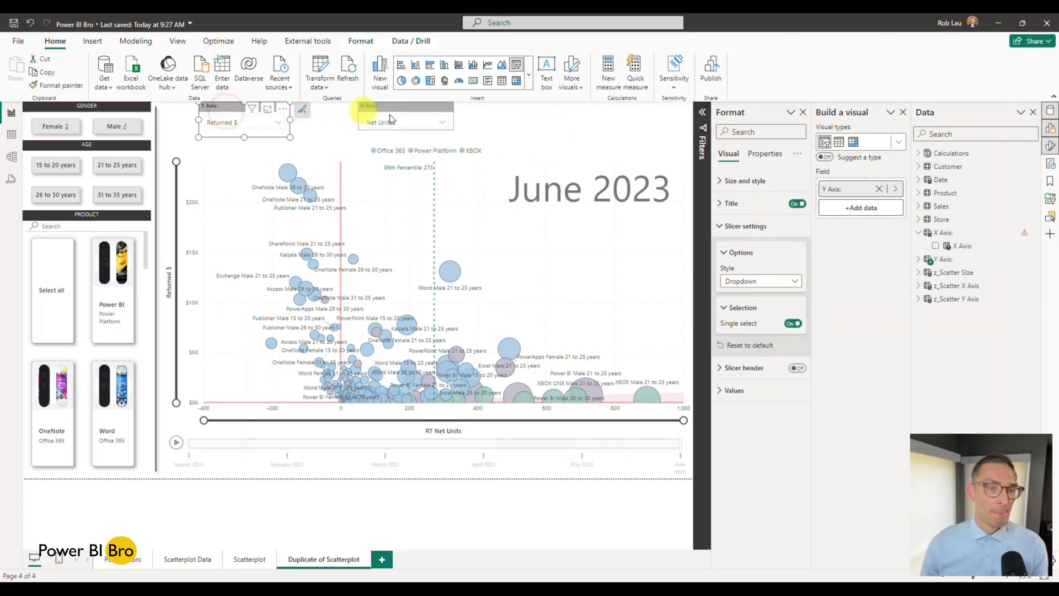
drag(244, 138, 244, 131)
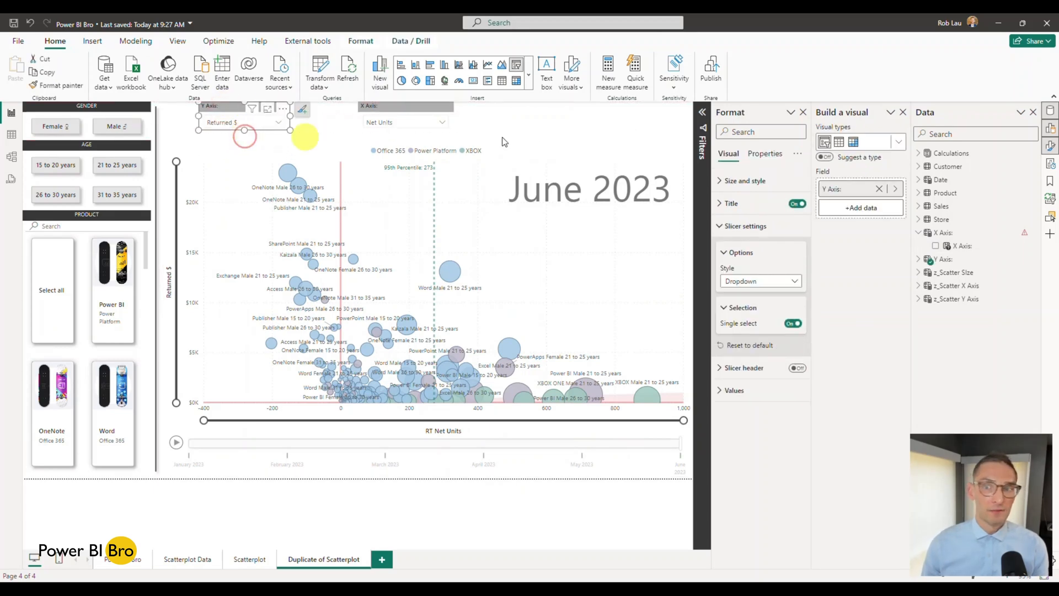
click(1045, 135)
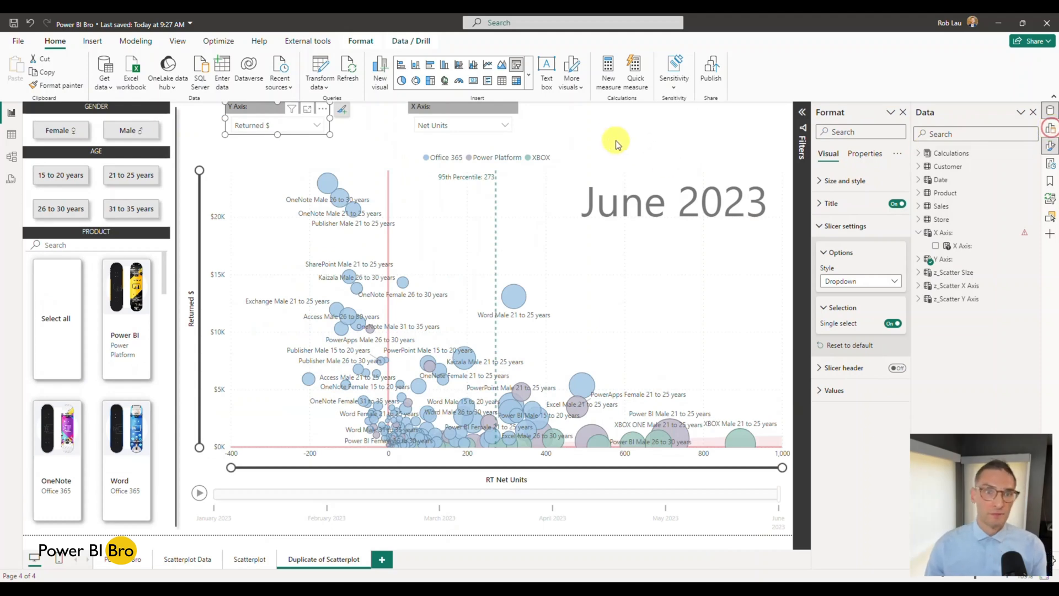
click(588, 128)
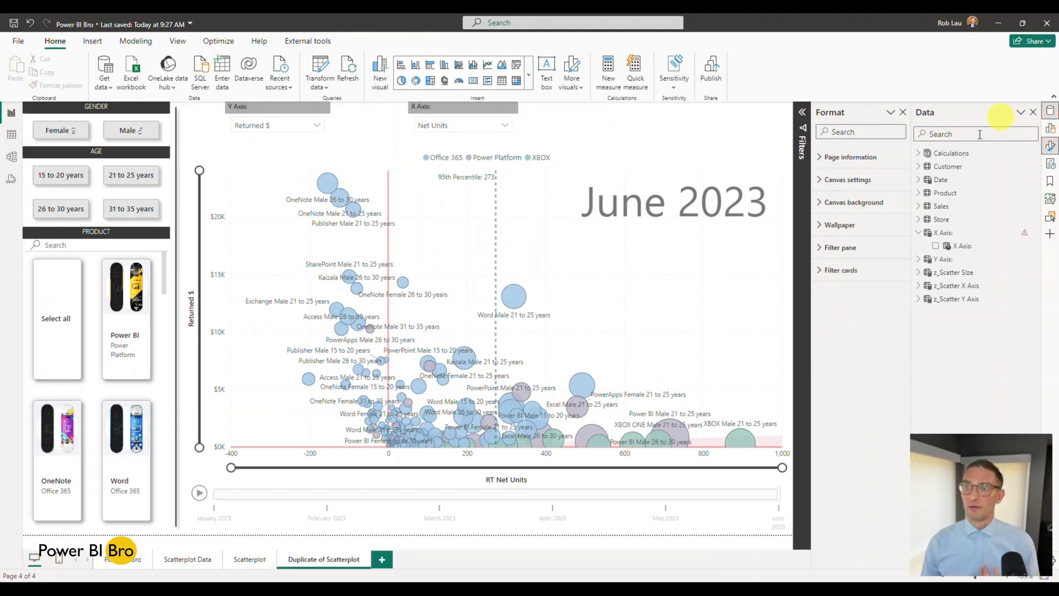
Step: Replace RT Net Units with the X Axis: parameter as the scatterplot's X axis field
click(568, 153)
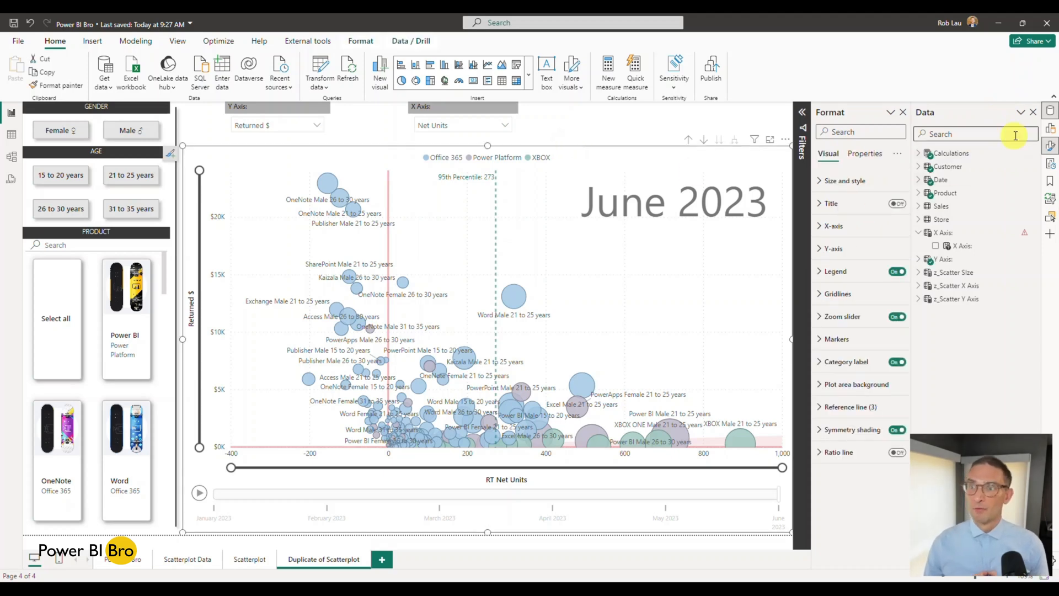
click(1050, 129)
click(864, 243)
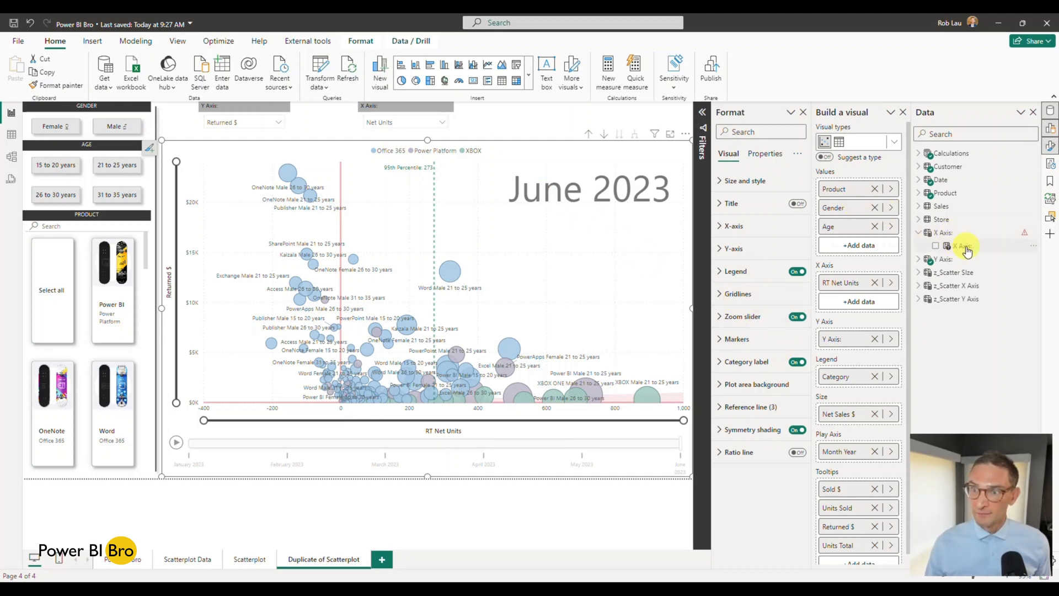
mouse_move(1026, 235)
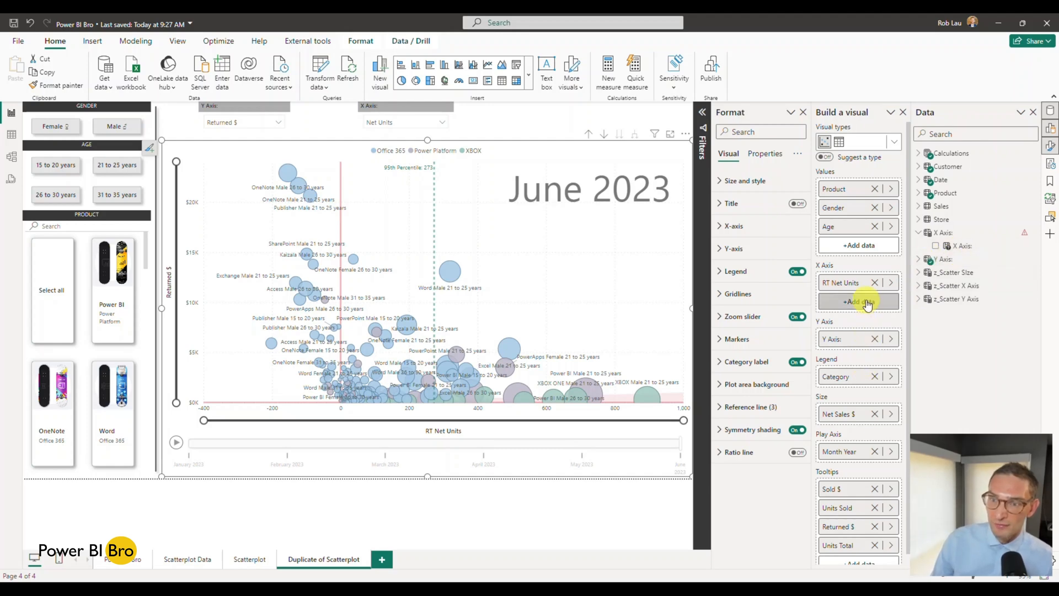
click(875, 282)
drag(964, 252, 832, 275)
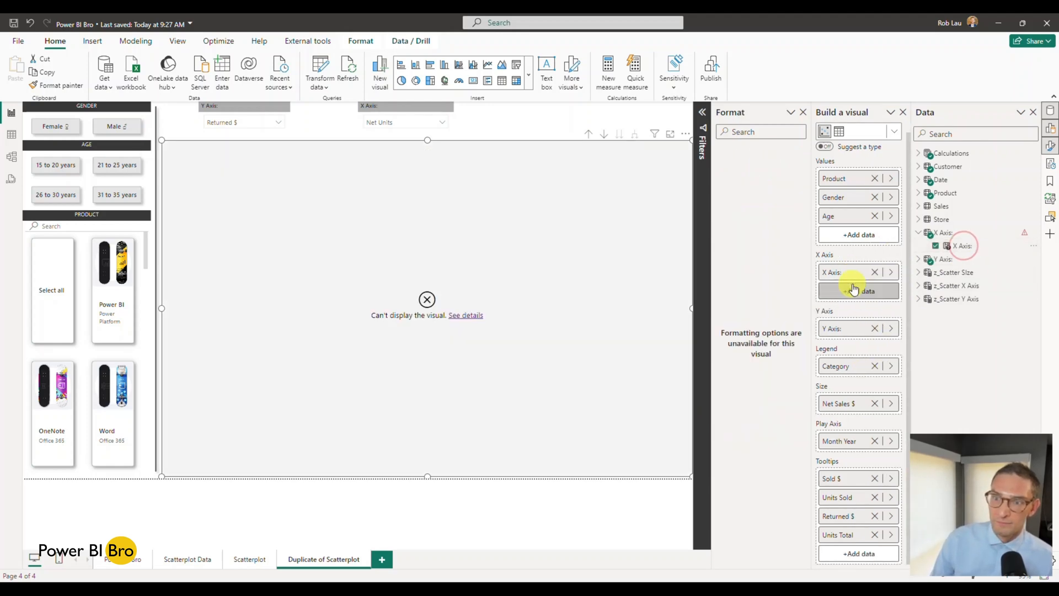
Step: Remove the trailing comma after the Units Returned row in the X Axis: parameter formula and commit it
click(459, 131)
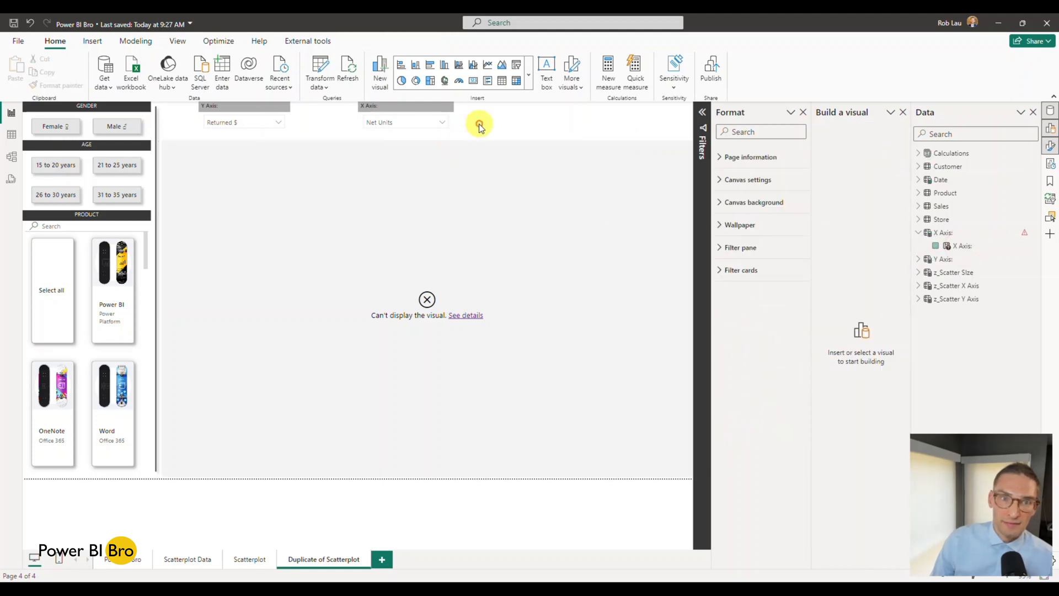
click(452, 124)
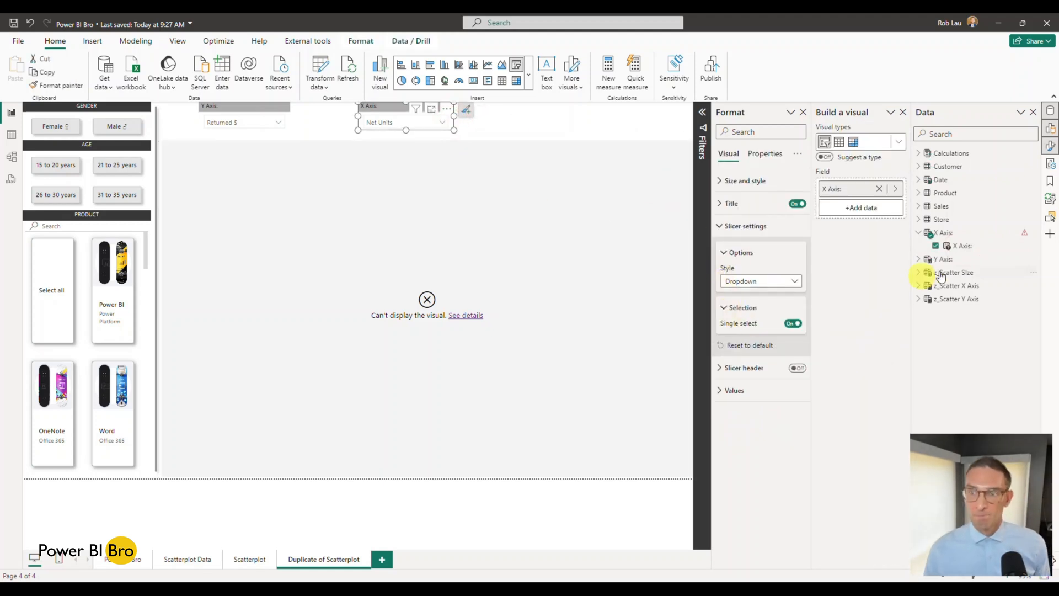
click(975, 234)
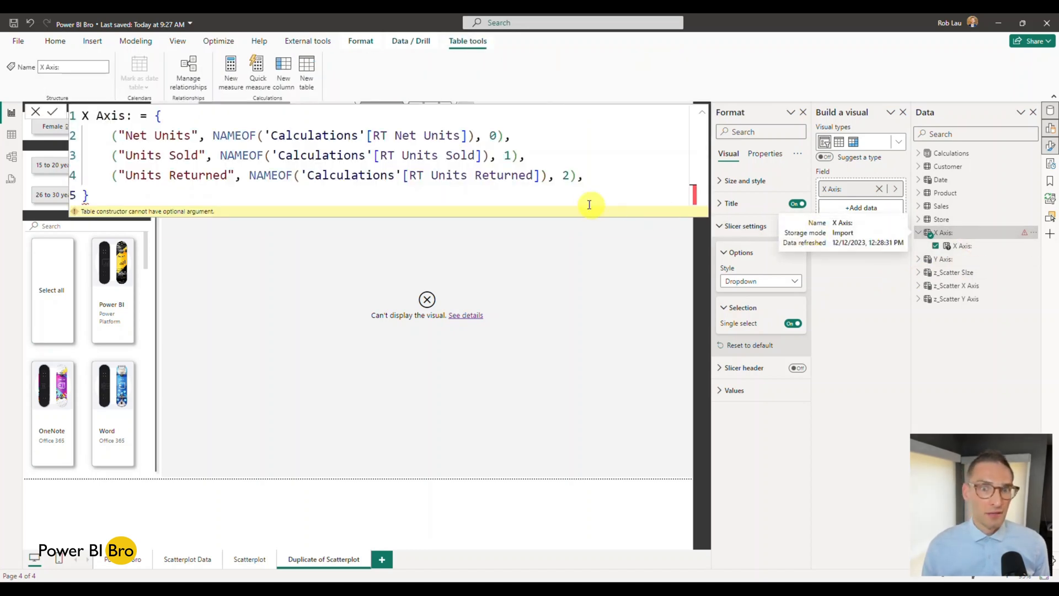
click(583, 175)
key(BackSpace)
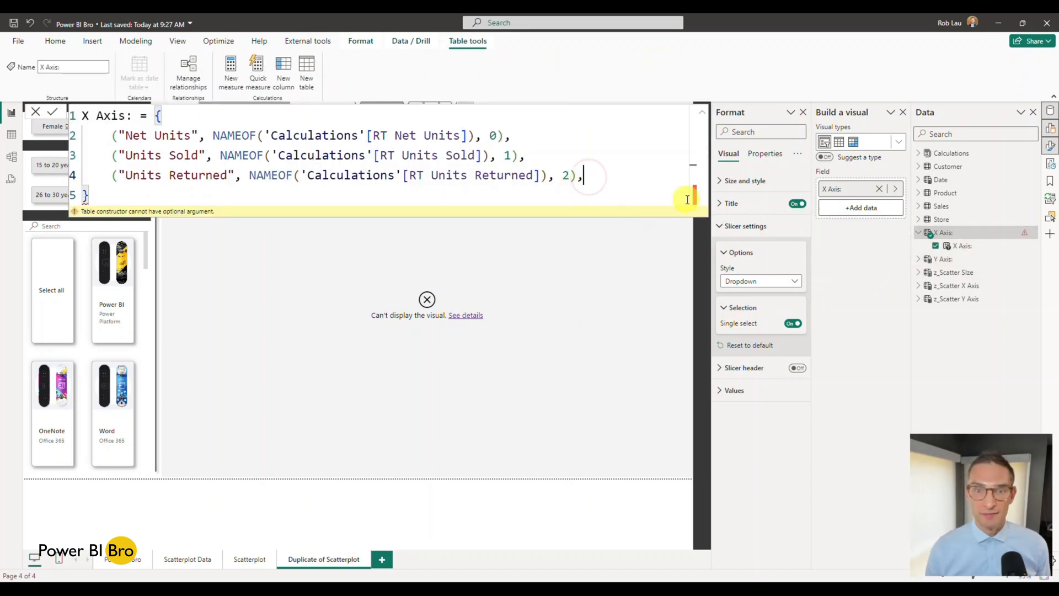
key(Return)
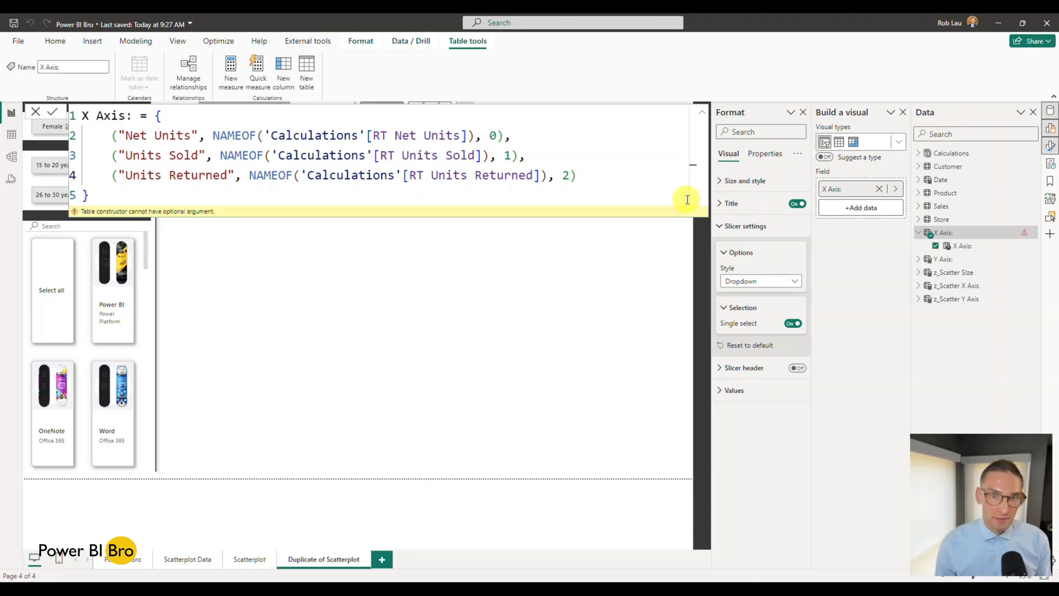
click(31, 109)
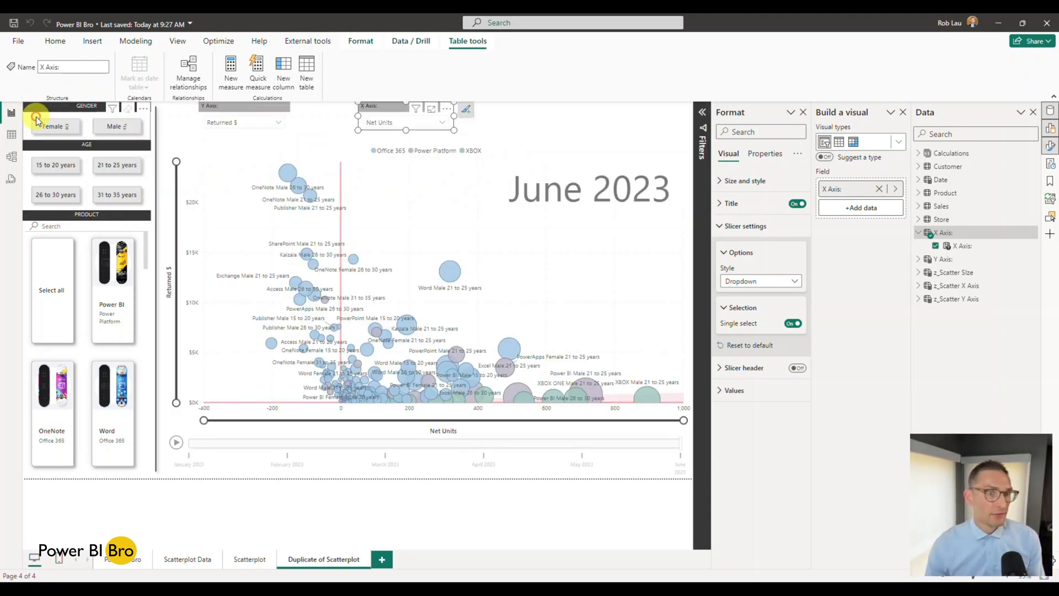
Step: Test the X Axis: slicer on the scatterplot by switching it to Units Sold and to Units Returned
click(442, 124)
click(399, 147)
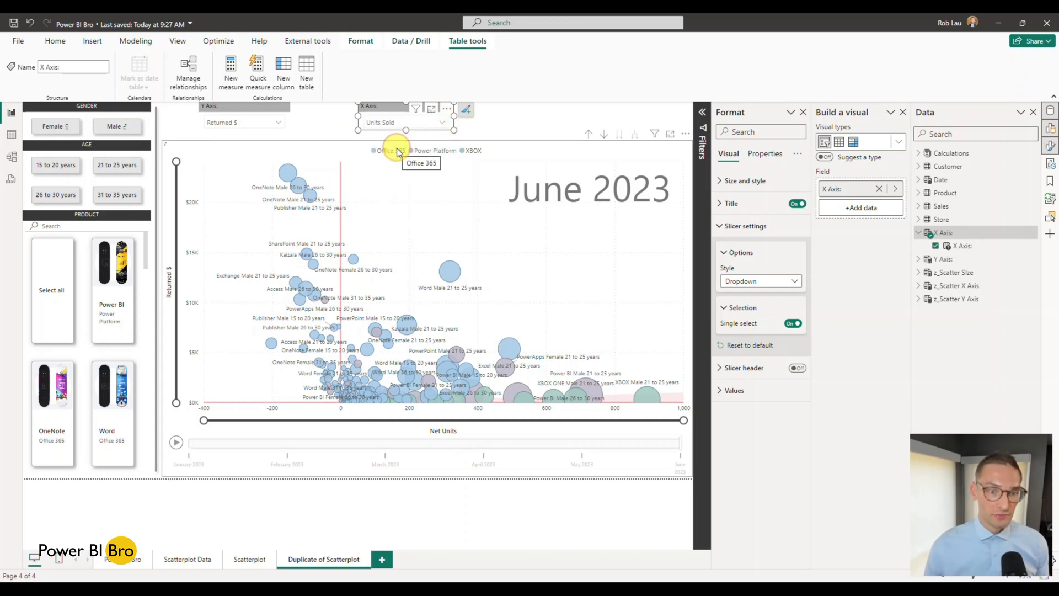
click(441, 124)
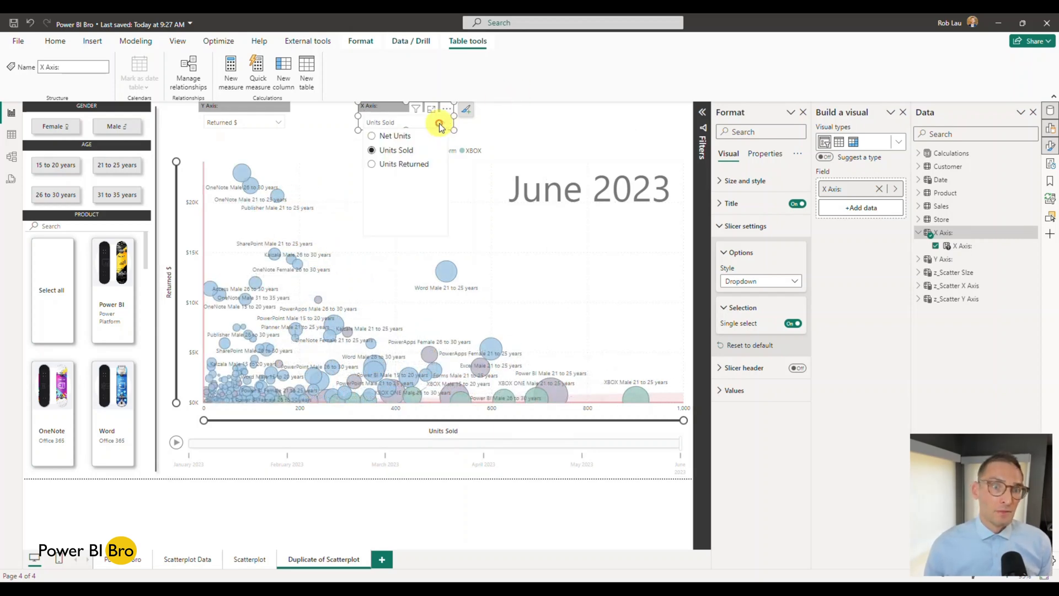
click(406, 165)
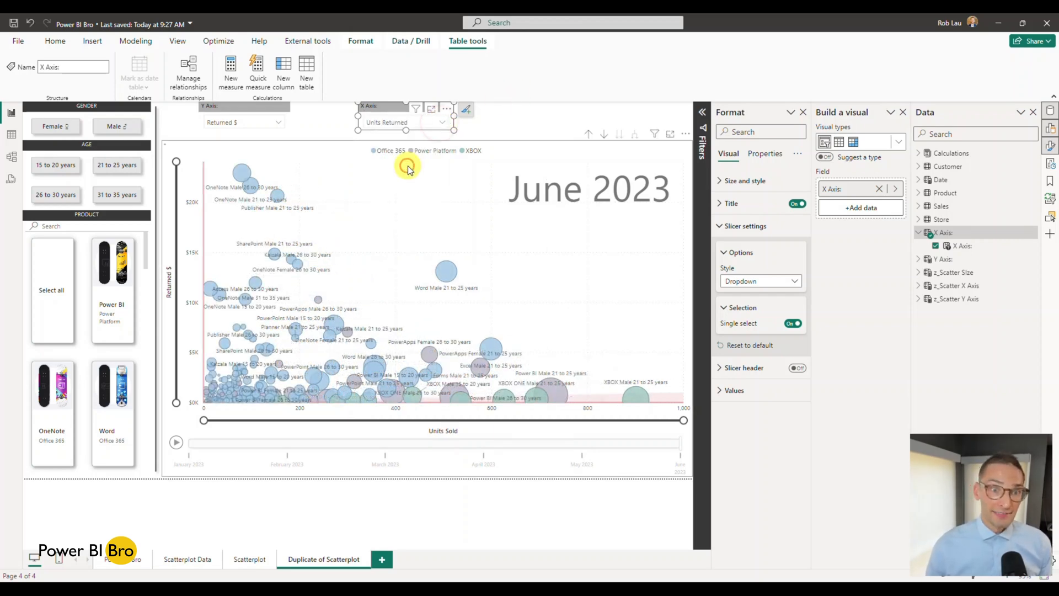
Step: Drill the scatterplot up to the product level and switch its slicers to Net Sales $ for the Y axis and Net Units for the X axis
click(1051, 128)
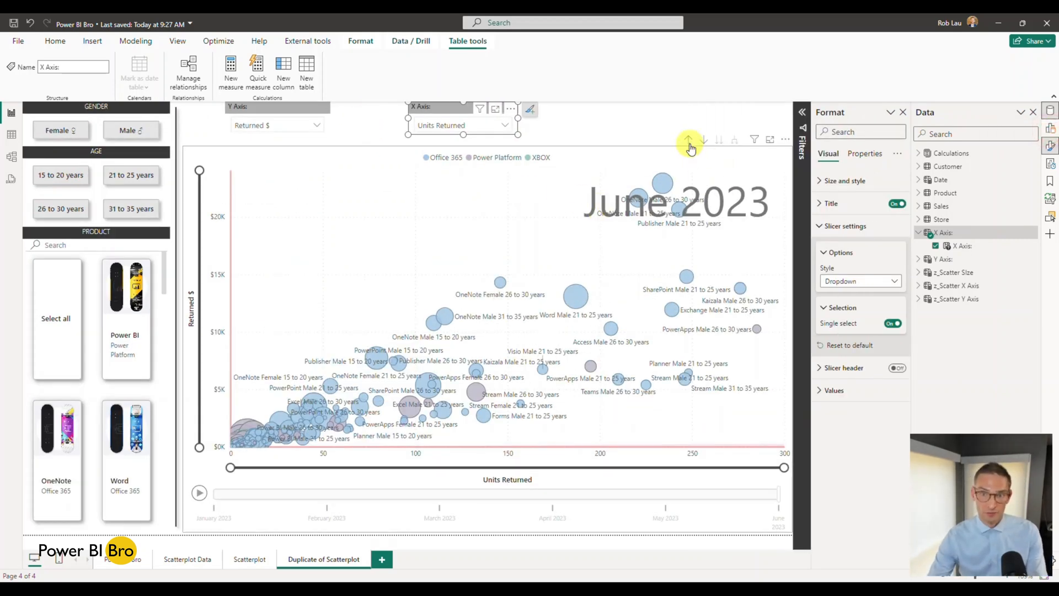
click(688, 141)
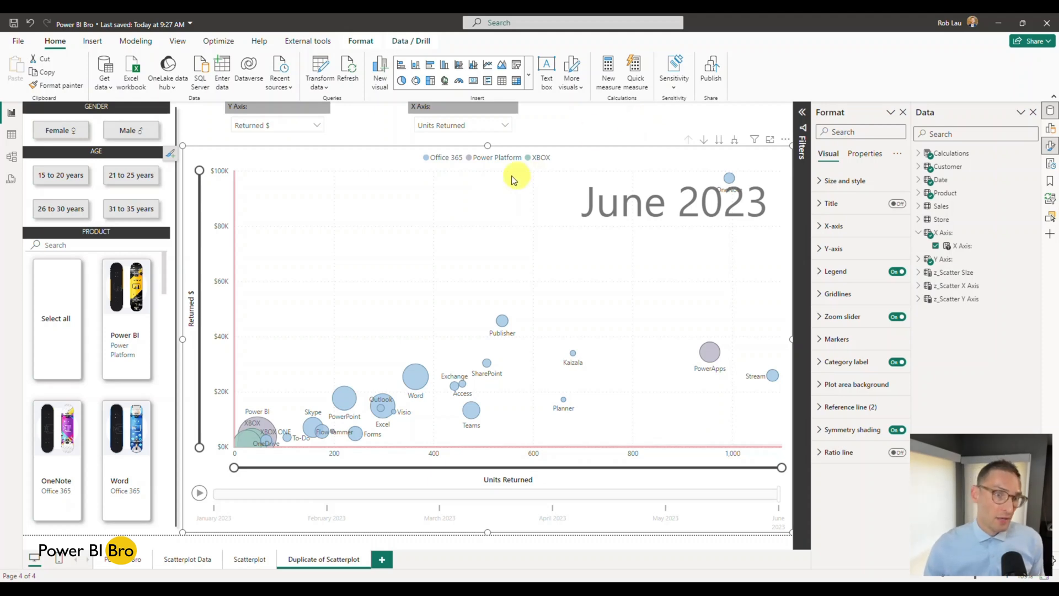
click(315, 126)
click(282, 144)
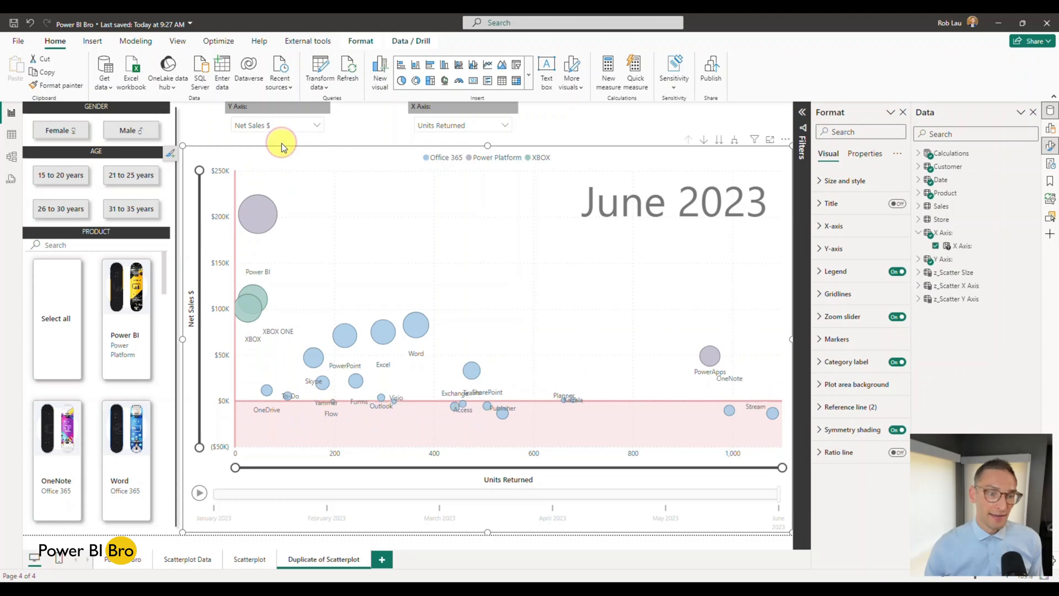
click(503, 125)
click(462, 140)
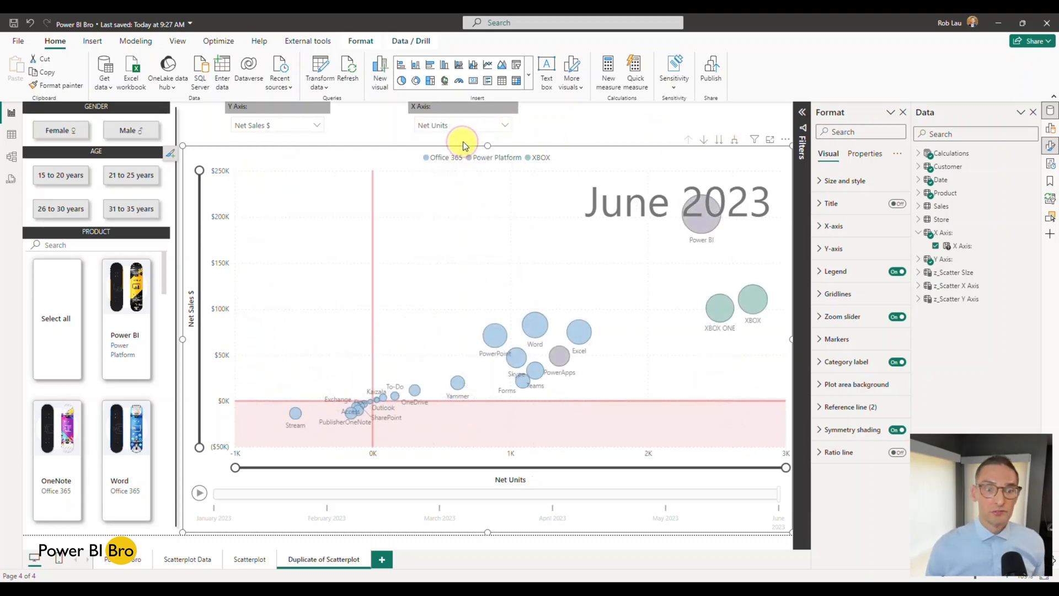
Step: Expand the scatterplot one level to split products by gender, and switch the Y axis to Returned $ to inspect the OneNote Male bubble
click(734, 140)
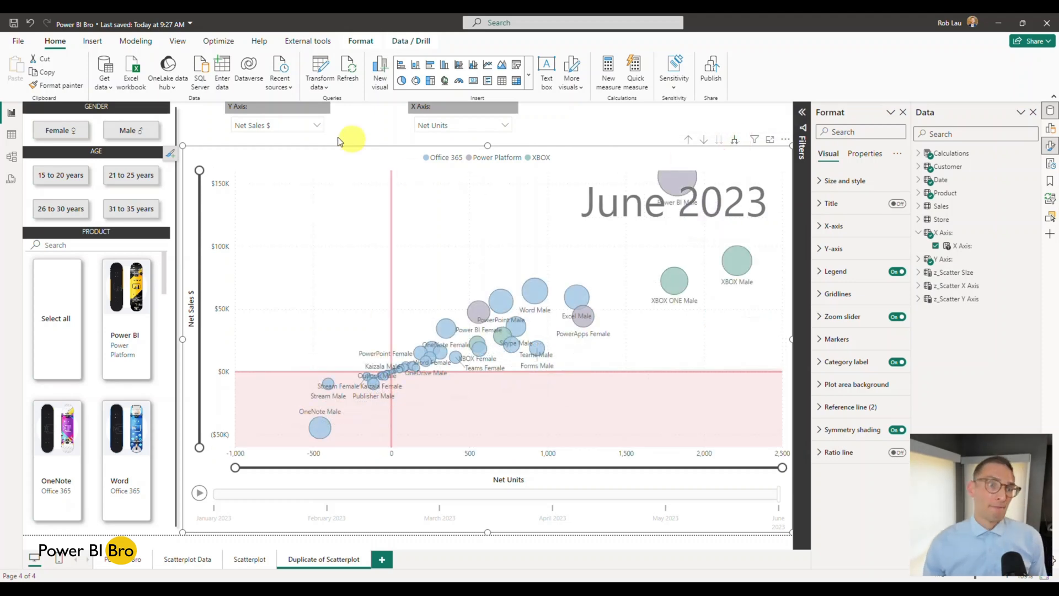
click(313, 126)
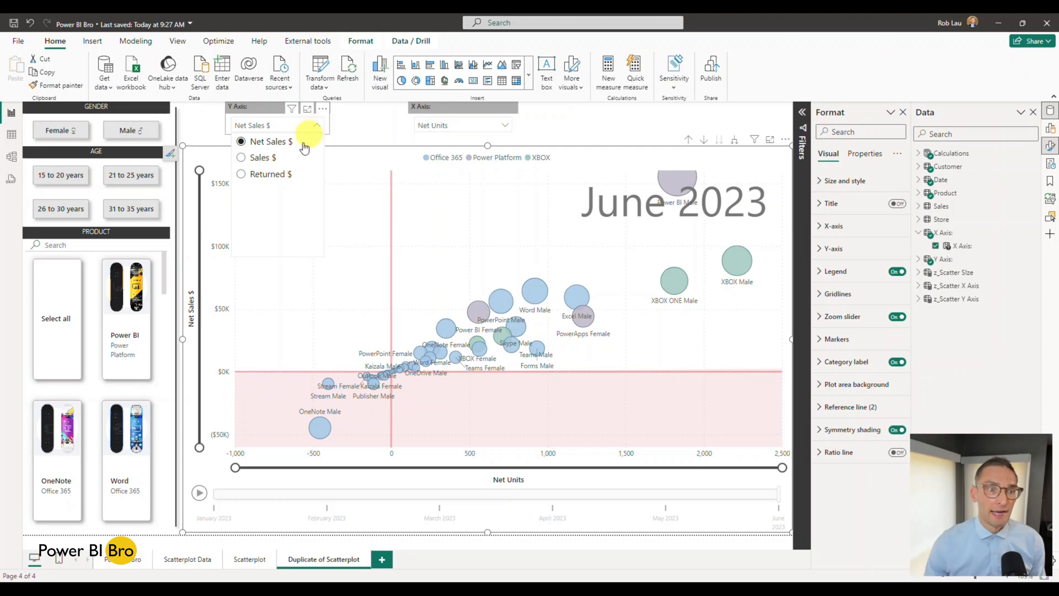
click(283, 174)
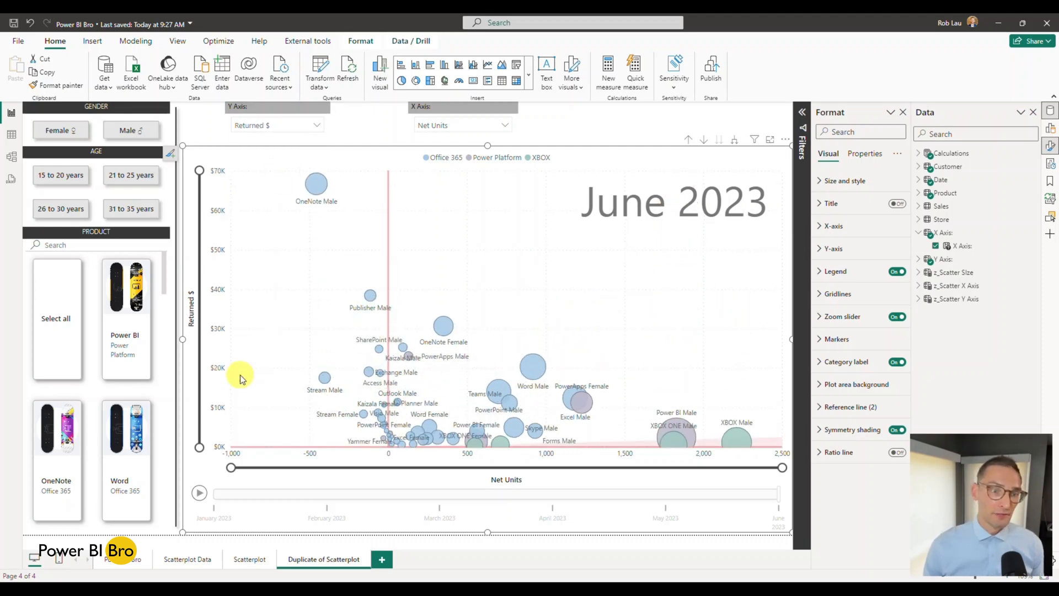
mouse_move(318, 190)
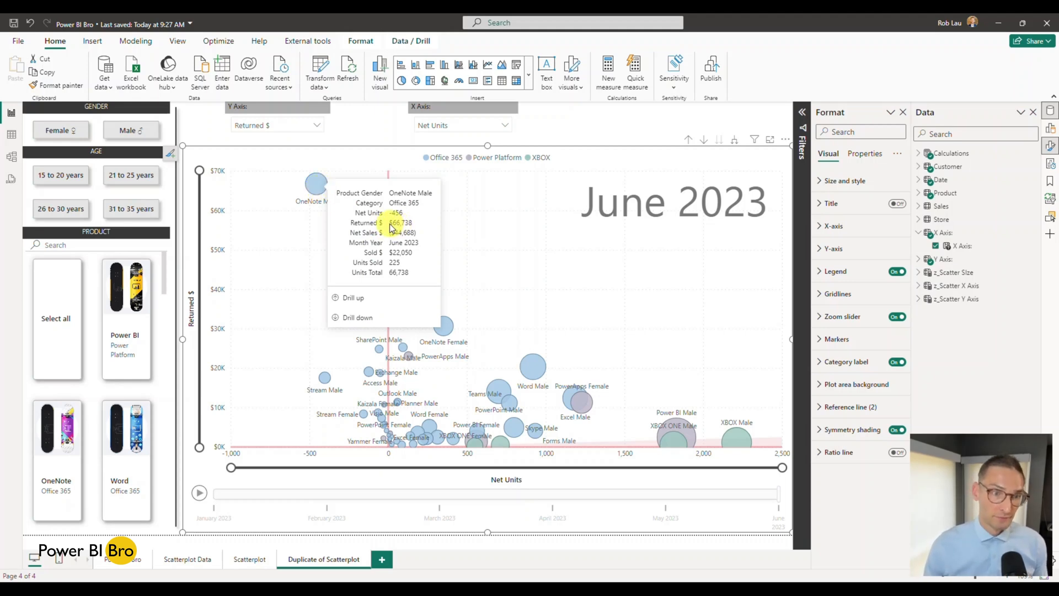
Step: Test the Y Axis: slicer by cycling it through Net Sales $, Sales $ and Returned $
click(317, 128)
click(300, 140)
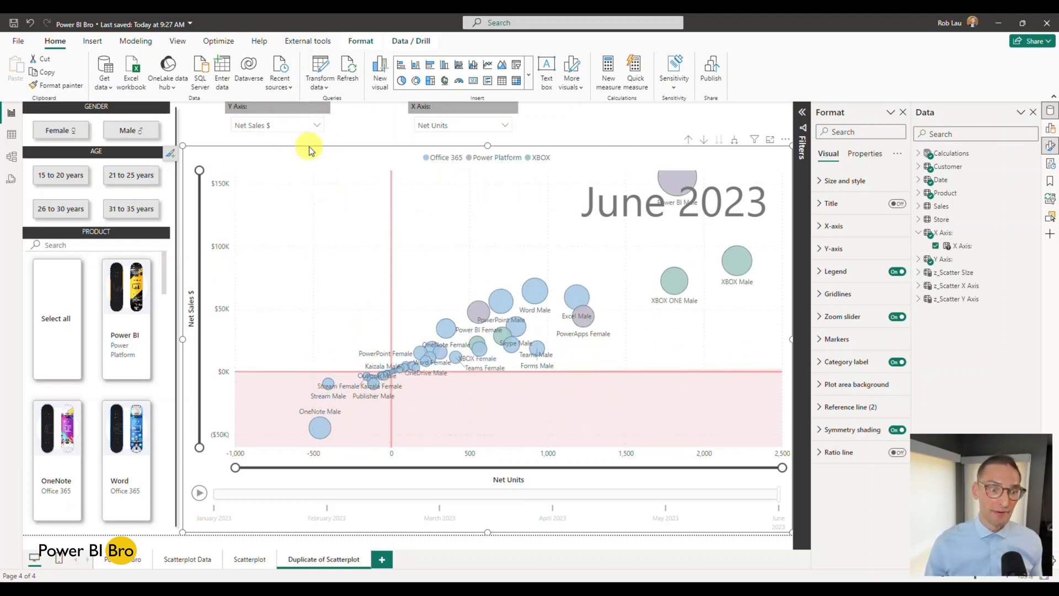
click(313, 126)
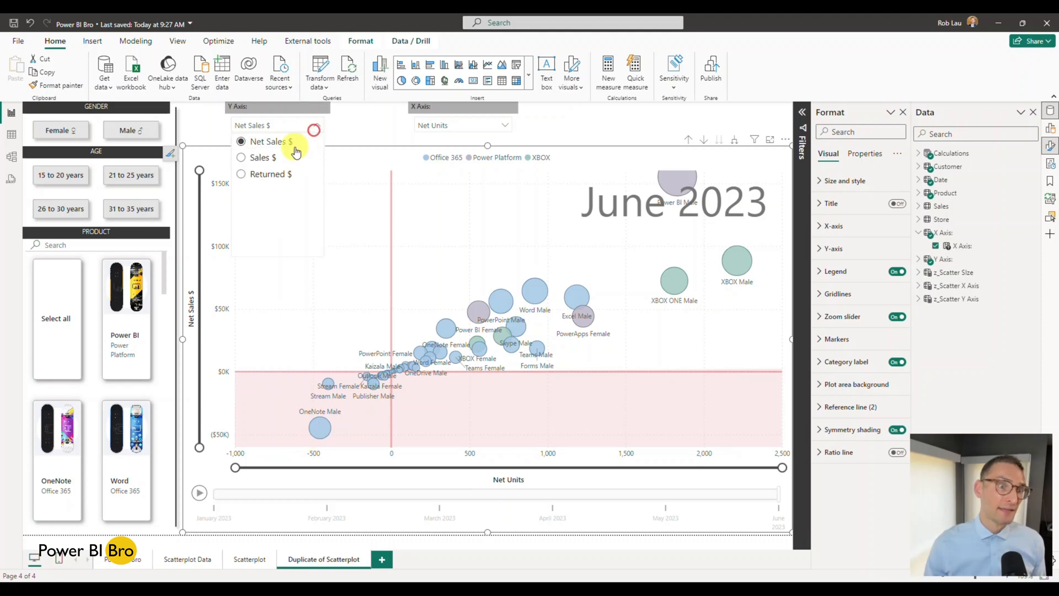
click(272, 156)
click(315, 128)
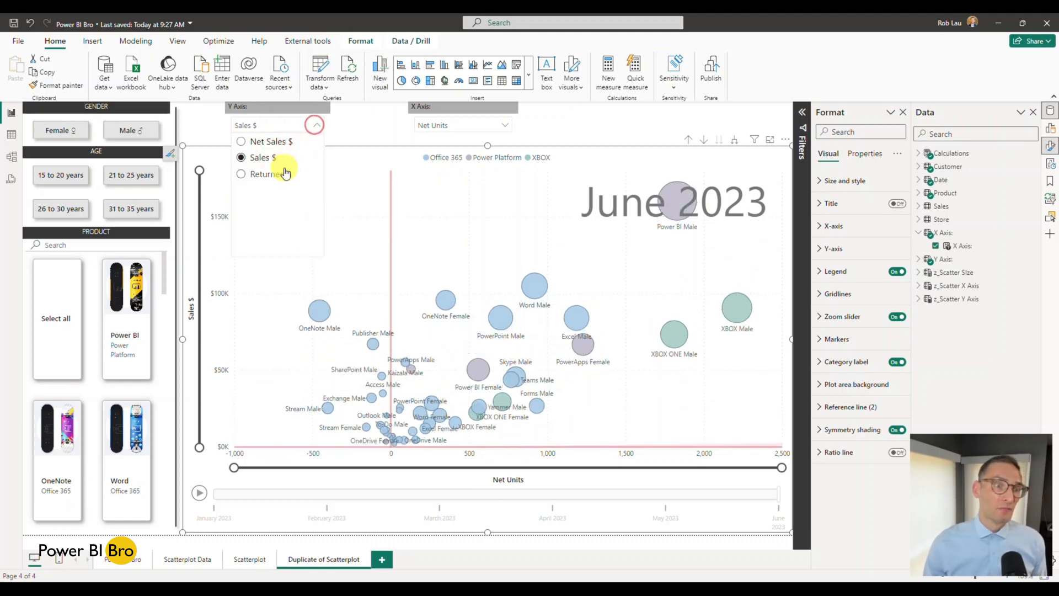
click(282, 173)
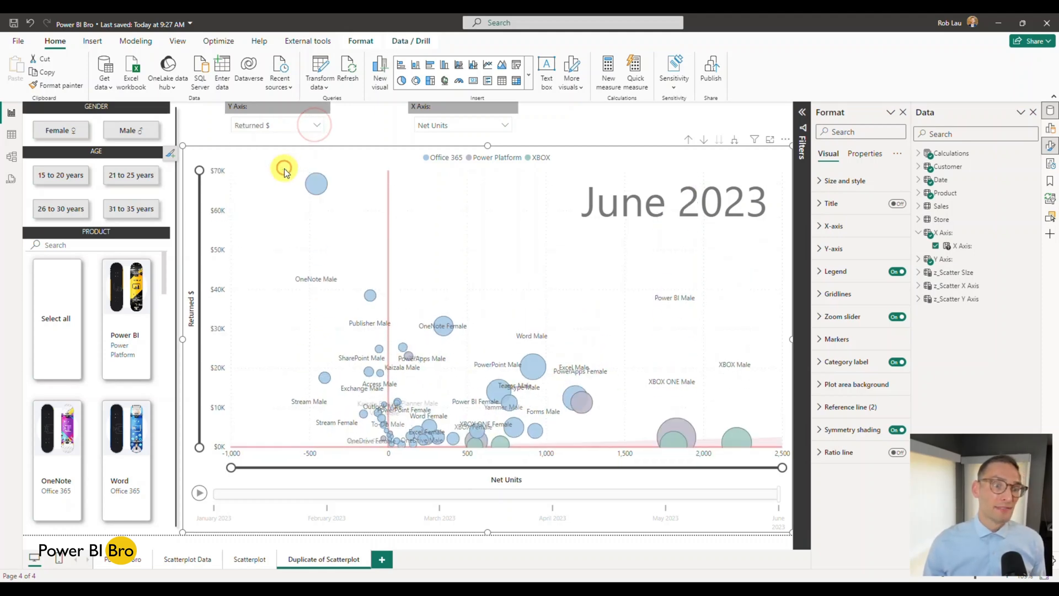
Step: Switch the X Axis: slicer to Units Returned and inspect the OneNote Male bubble's tooltip
click(503, 126)
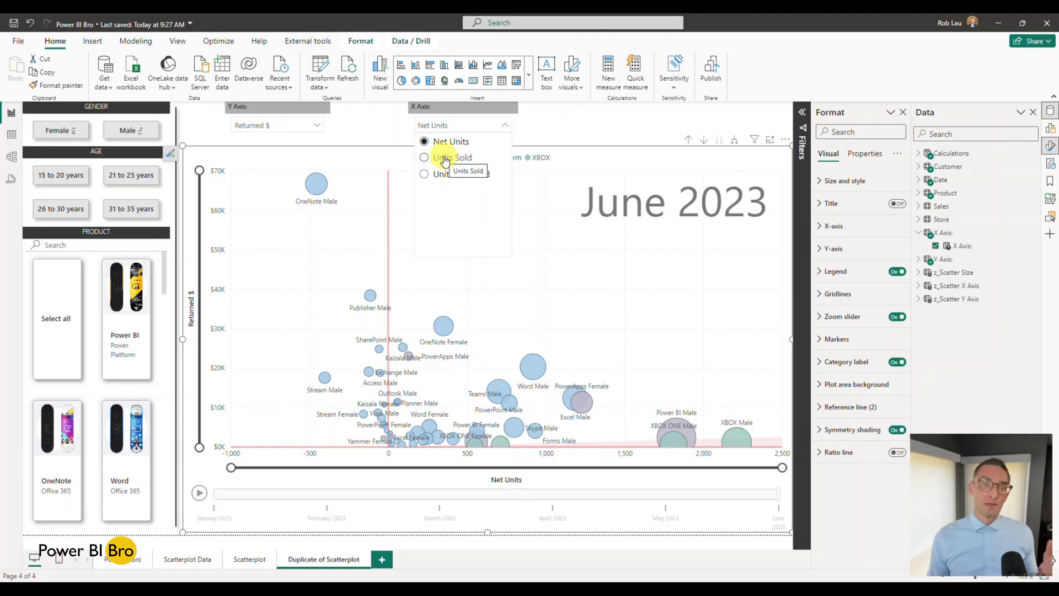
click(445, 175)
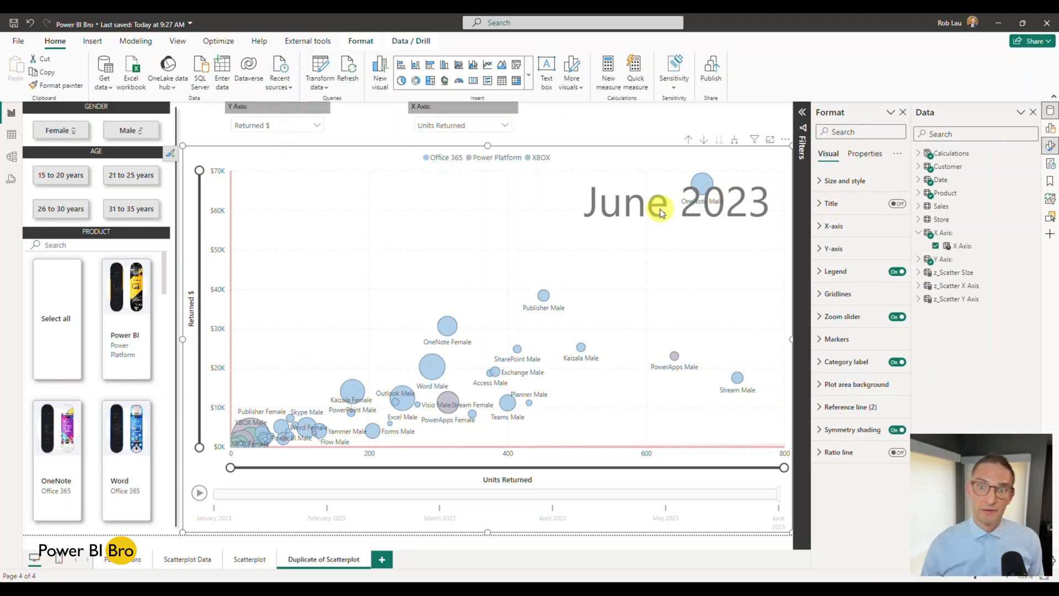
mouse_move(705, 189)
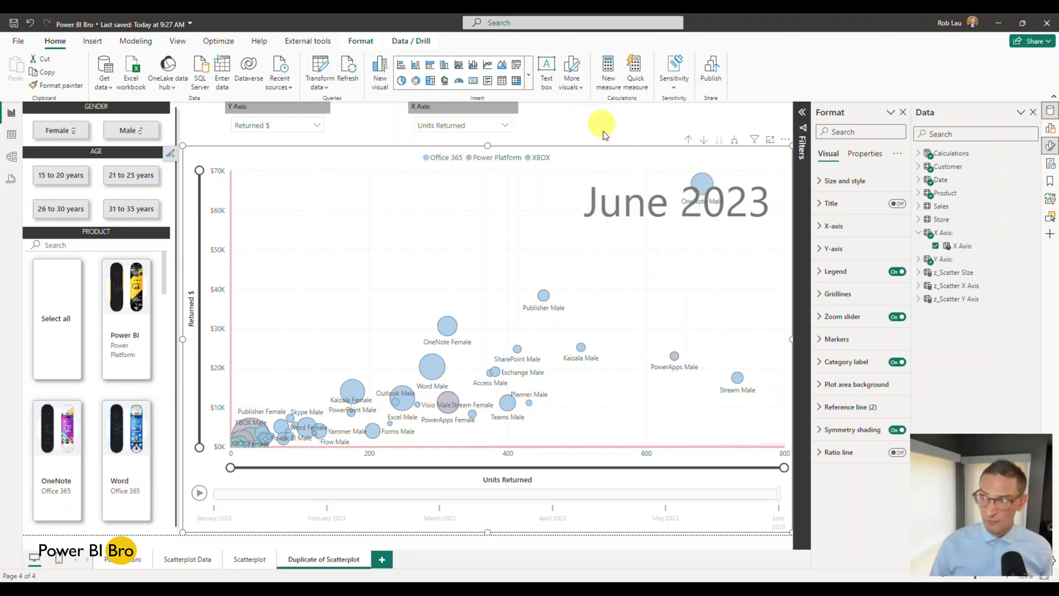
Step: Compare the finished Scatterplot page and its bubble tooltips with the Duplicate of Scatterplot page
click(257, 559)
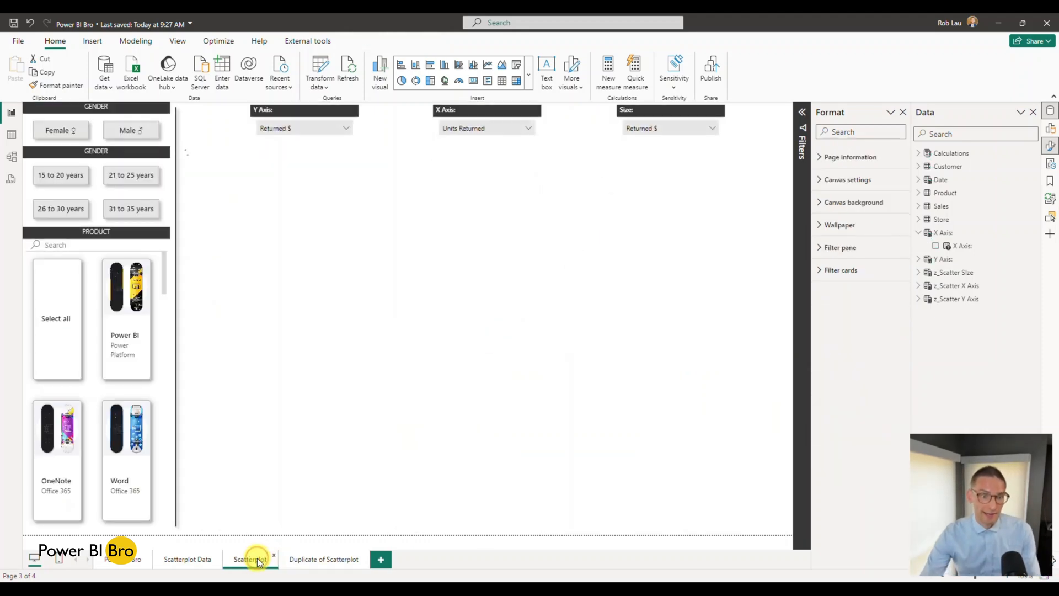
mouse_move(471, 390)
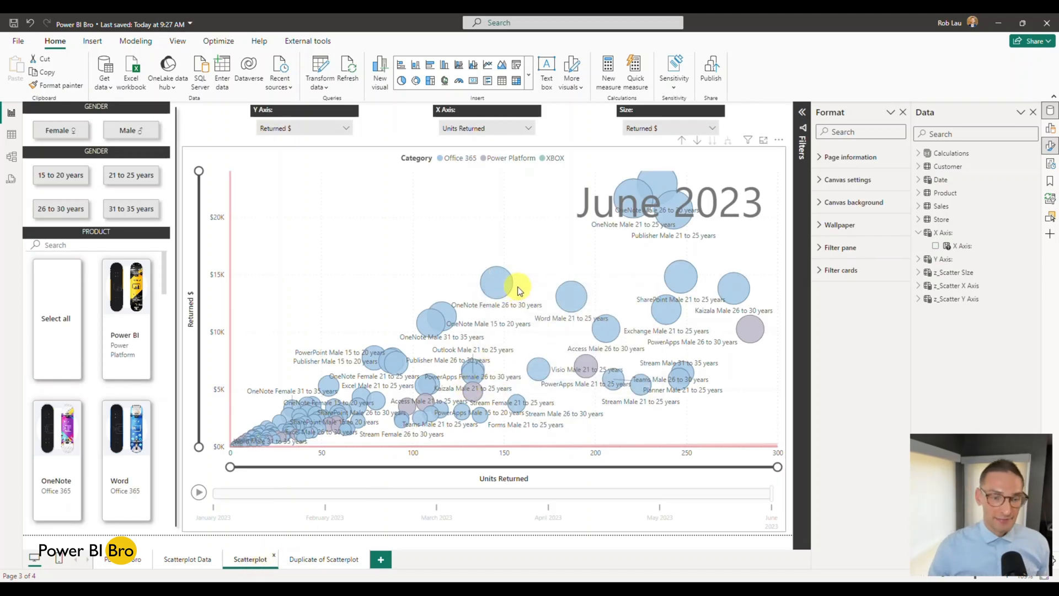
click(329, 564)
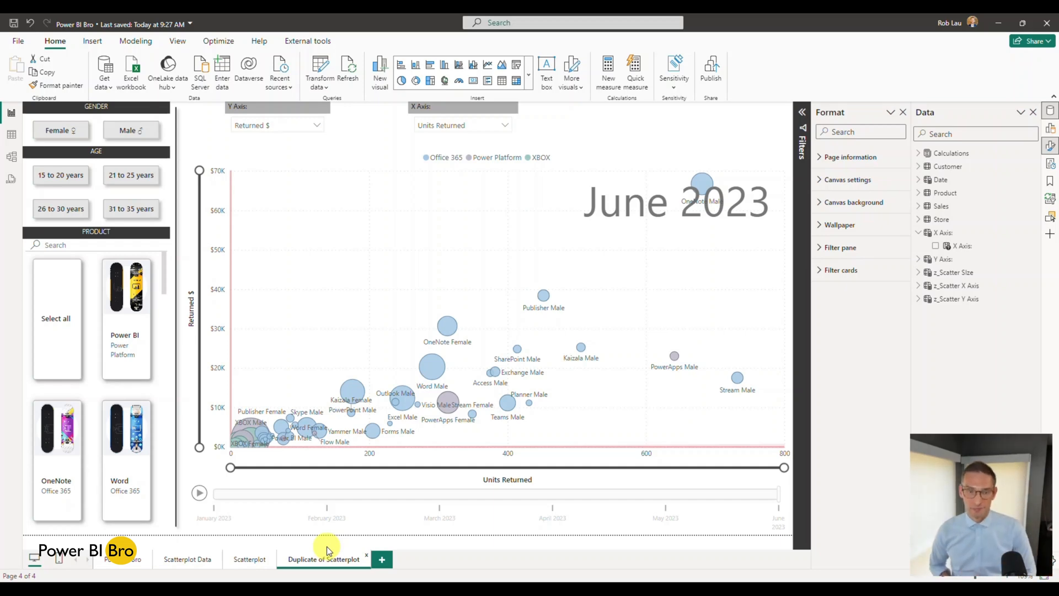
click(251, 560)
mouse_move(427, 418)
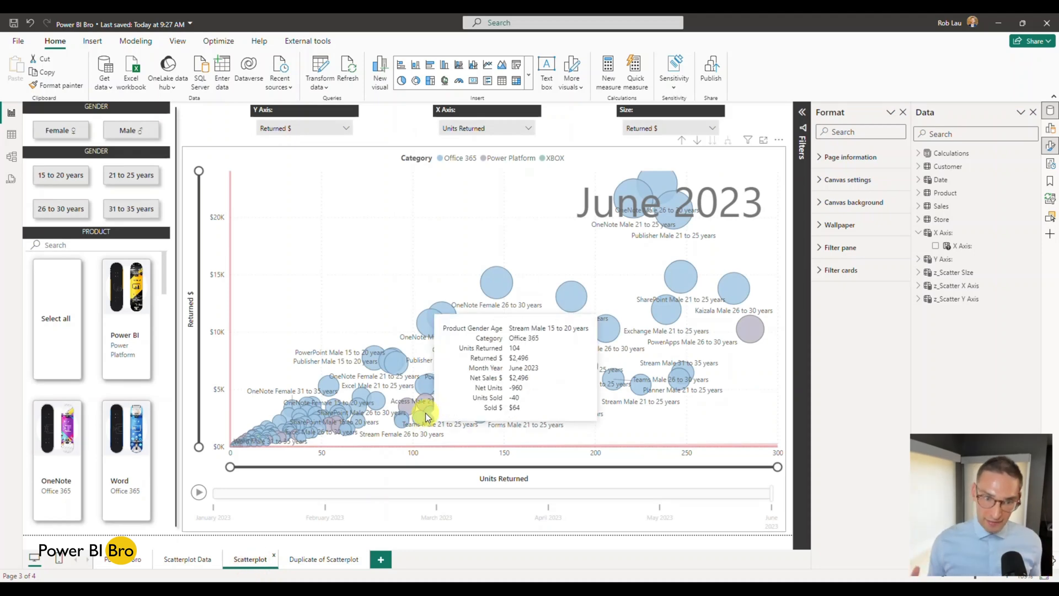
Step: On the Scatterplot page, set the slicers to Net Sales $ for Y axis, Net Units for X axis and Net Sales $ for size, and inspect the bubbles
click(345, 130)
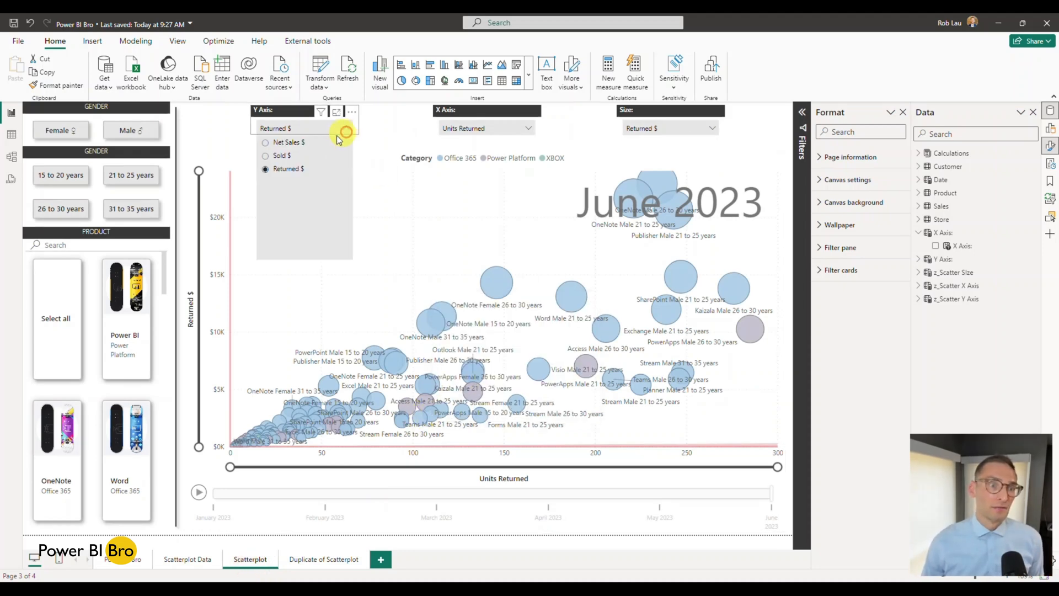
click(282, 142)
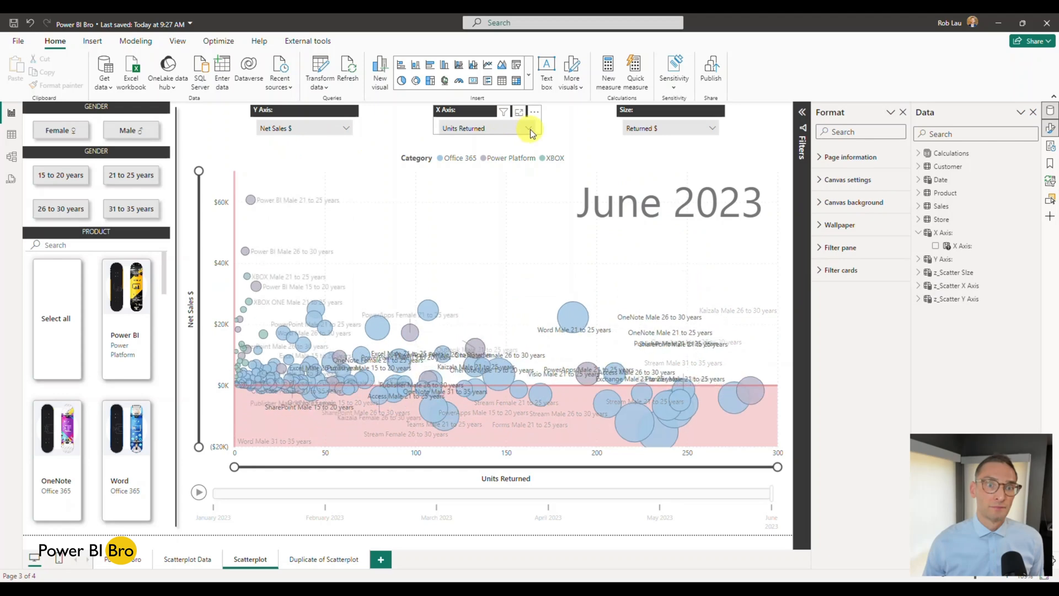
click(530, 129)
click(469, 146)
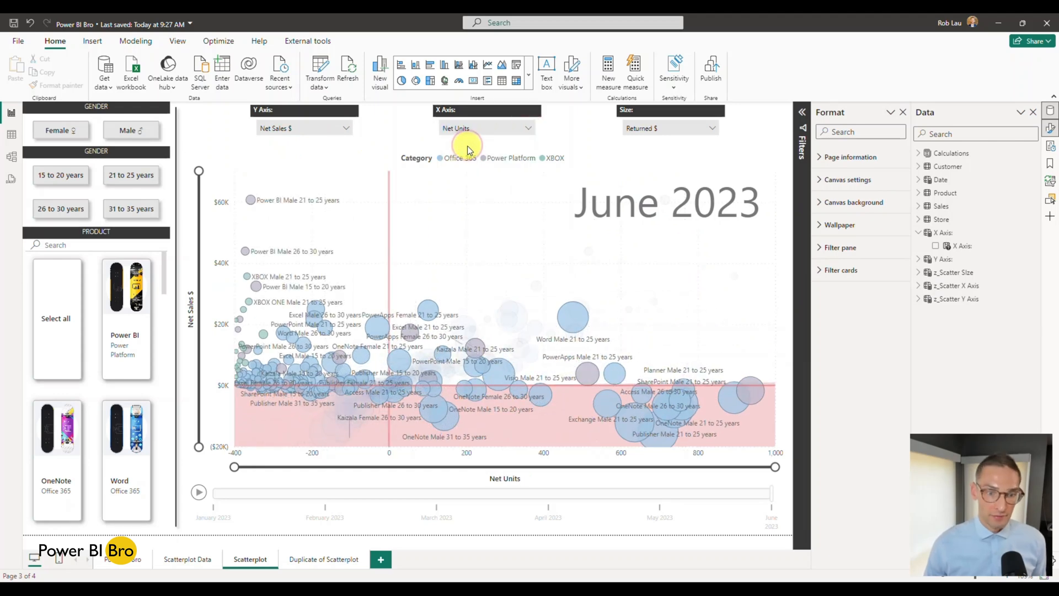
click(714, 130)
click(663, 142)
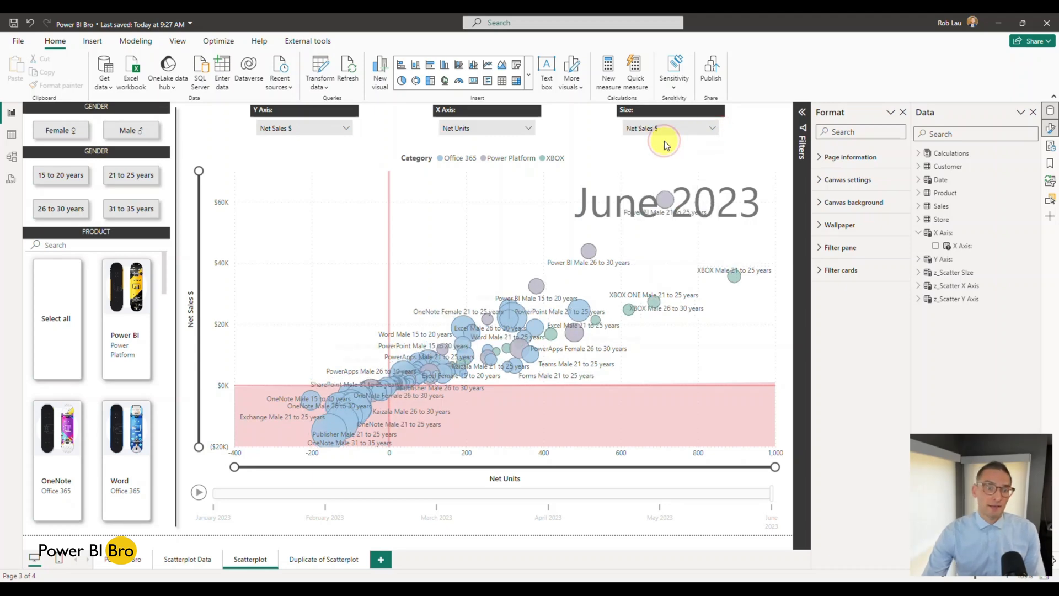
mouse_move(538, 298)
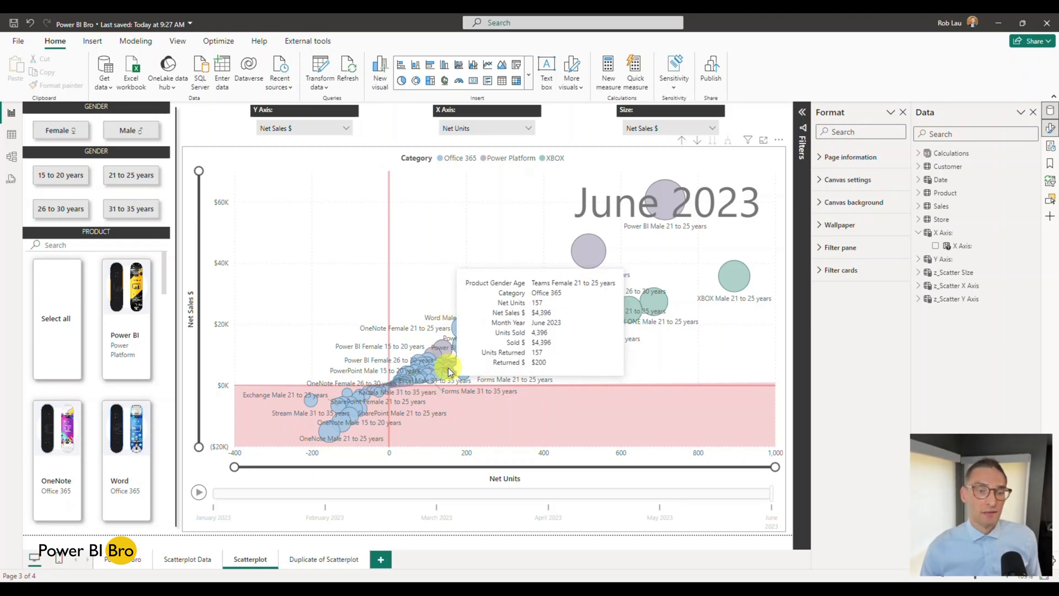
mouse_move(356, 419)
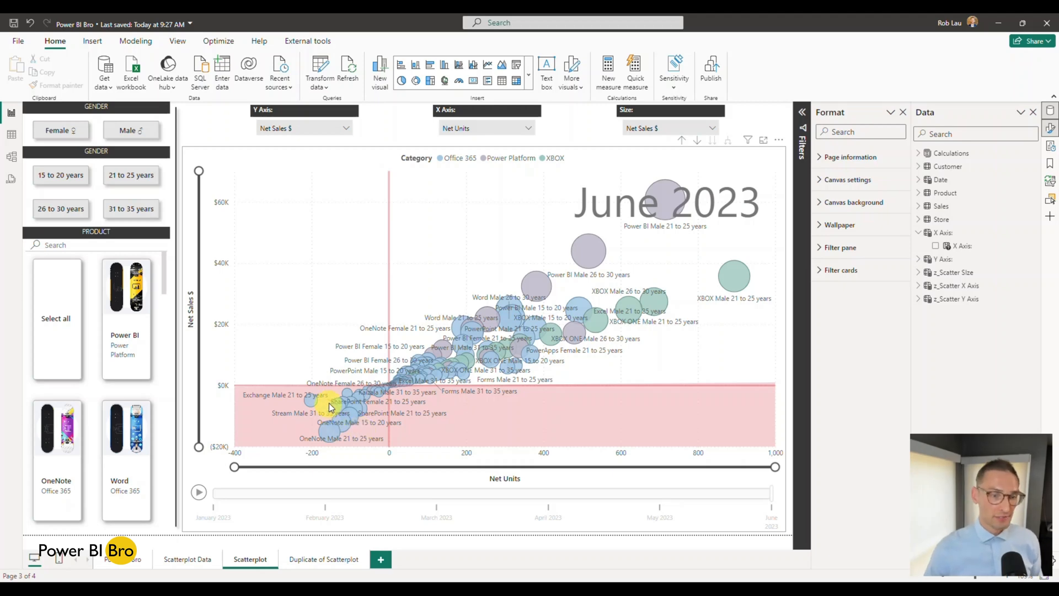
Step: Try to copy the scatterplot from the Scatterplot page onto a new blank report page
right_click(198, 155)
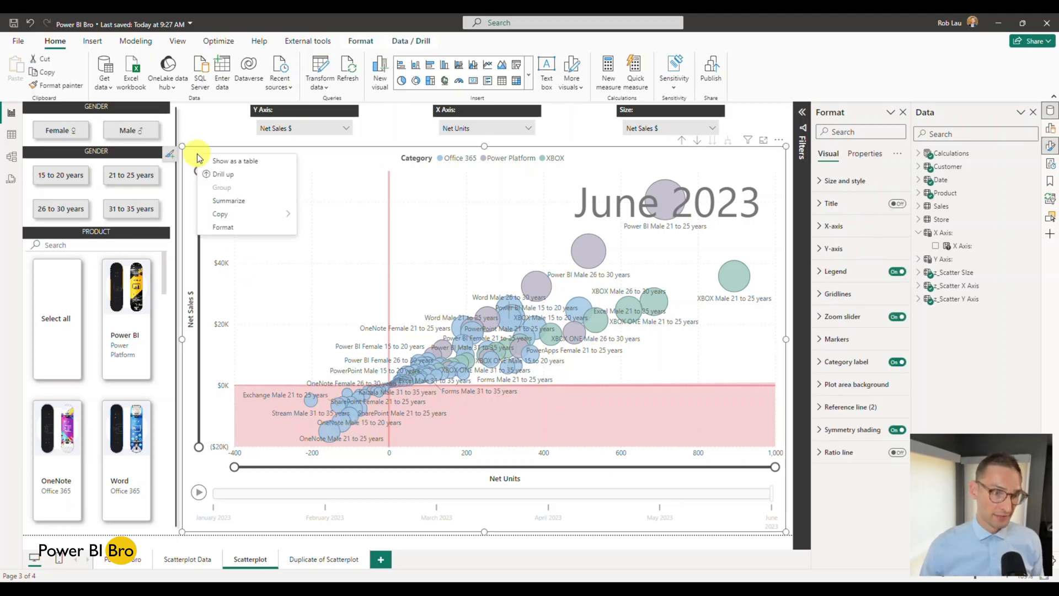
mouse_move(226, 220)
click(193, 155)
key(ctrl+c)
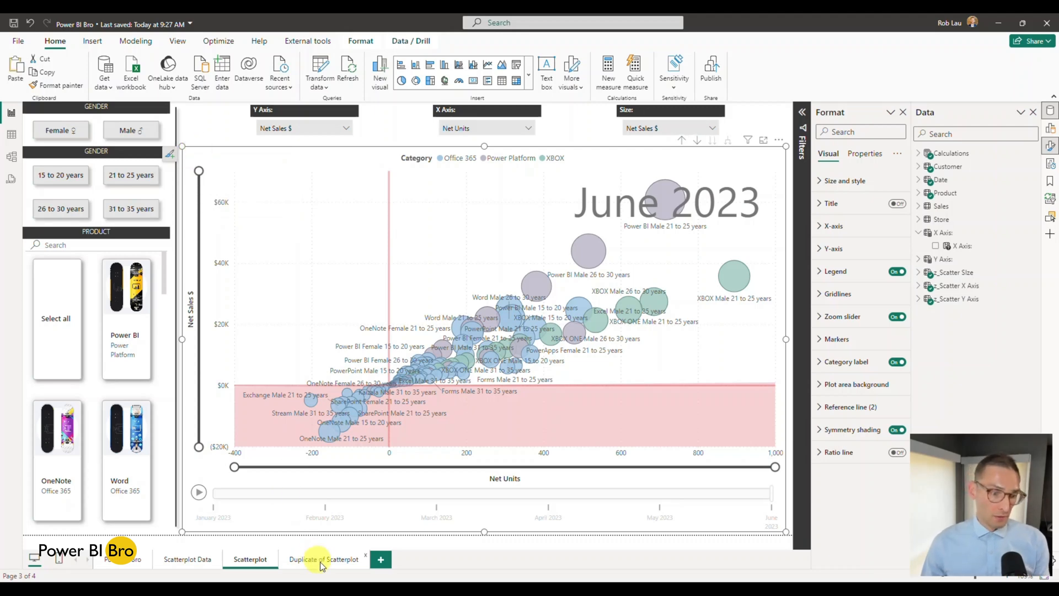
click(382, 561)
key(ctrl+v)
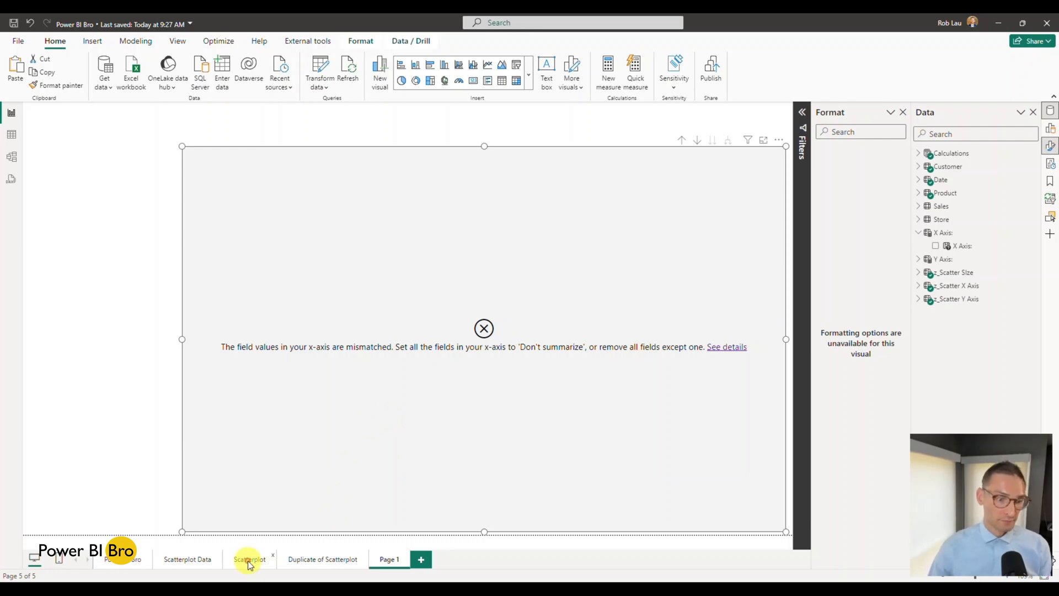
Step: Duplicate the whole Scatterplot page, including its slicers
click(249, 560)
right_click(249, 561)
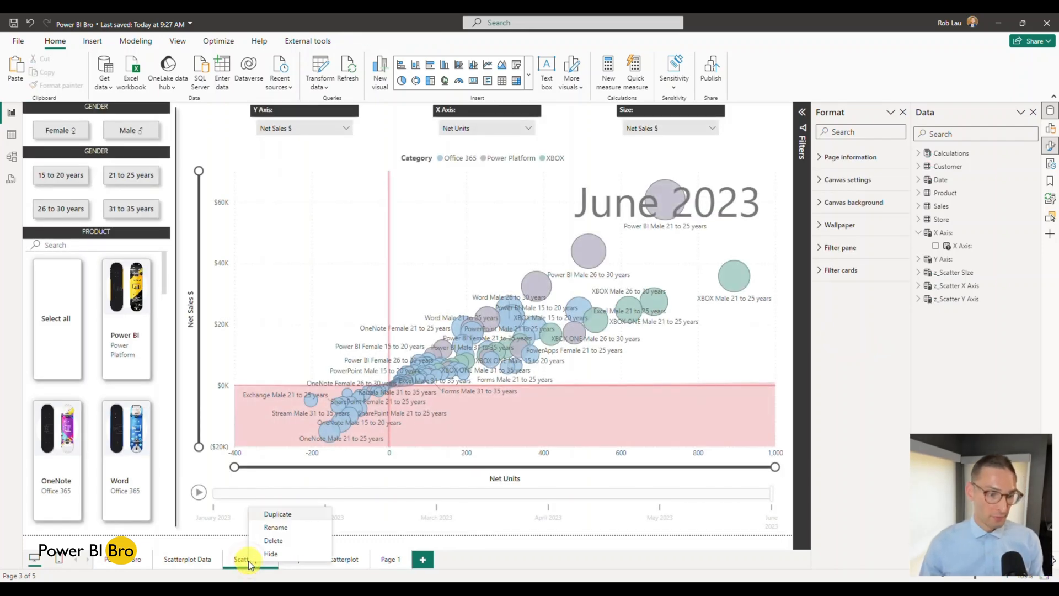
click(293, 516)
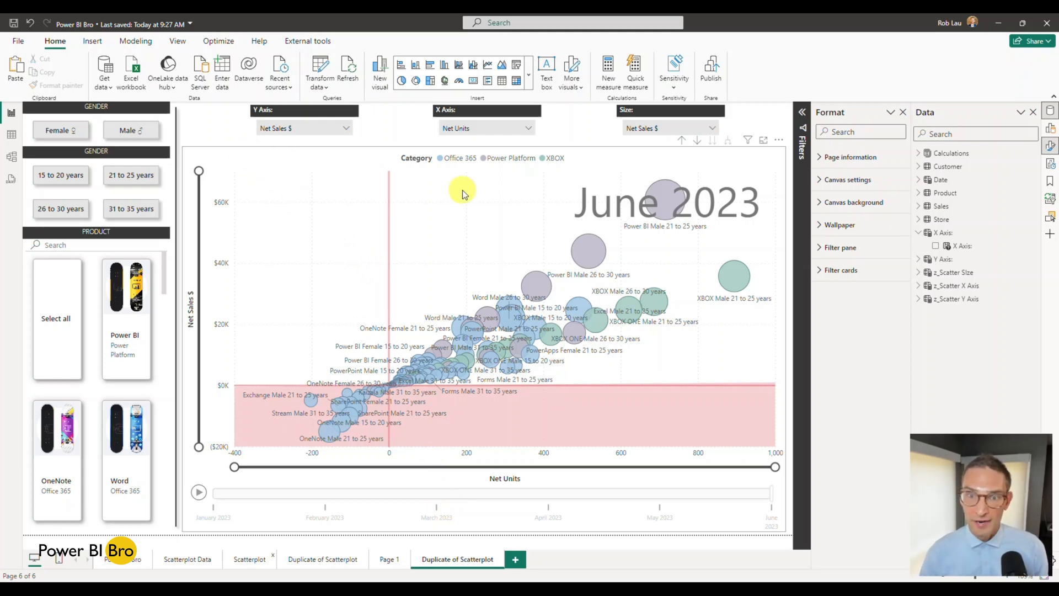
Step: Remove Month Year from the play axis of the scatterplot on the newly duplicated page
click(587, 153)
click(1050, 128)
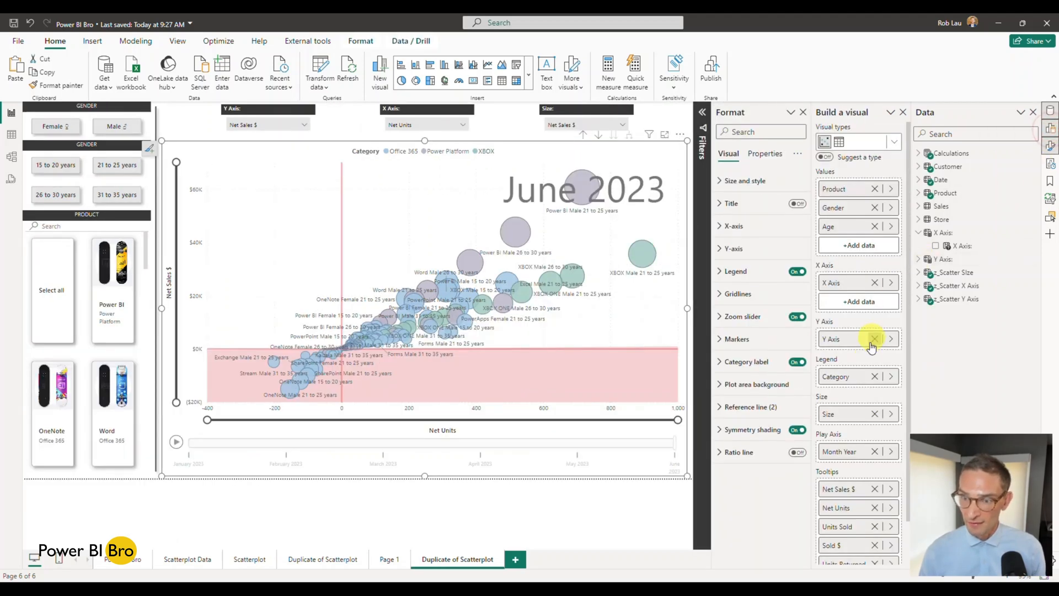
scroll(873, 342, down, 1)
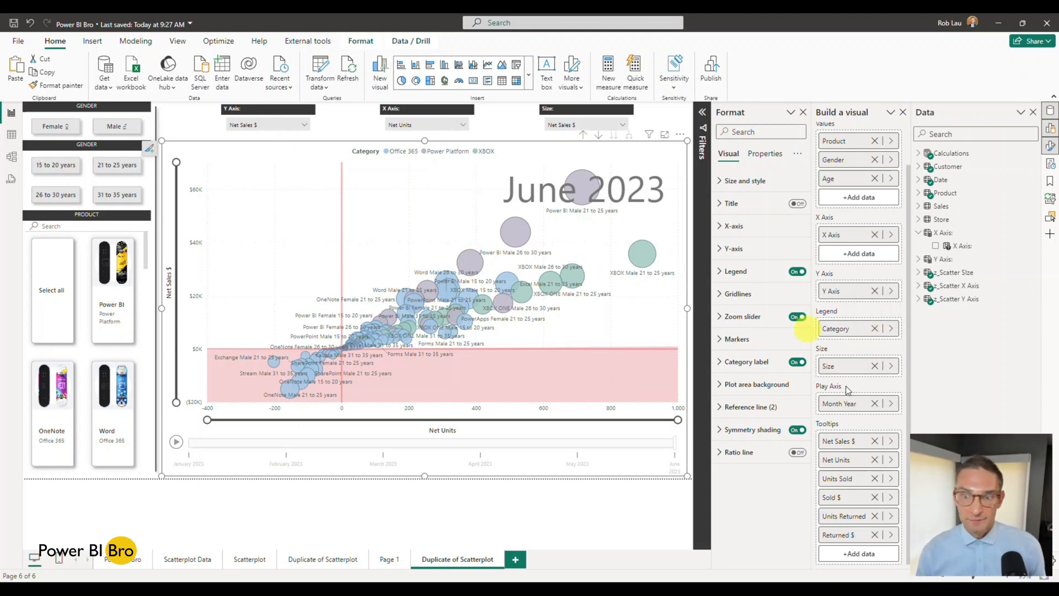
click(876, 405)
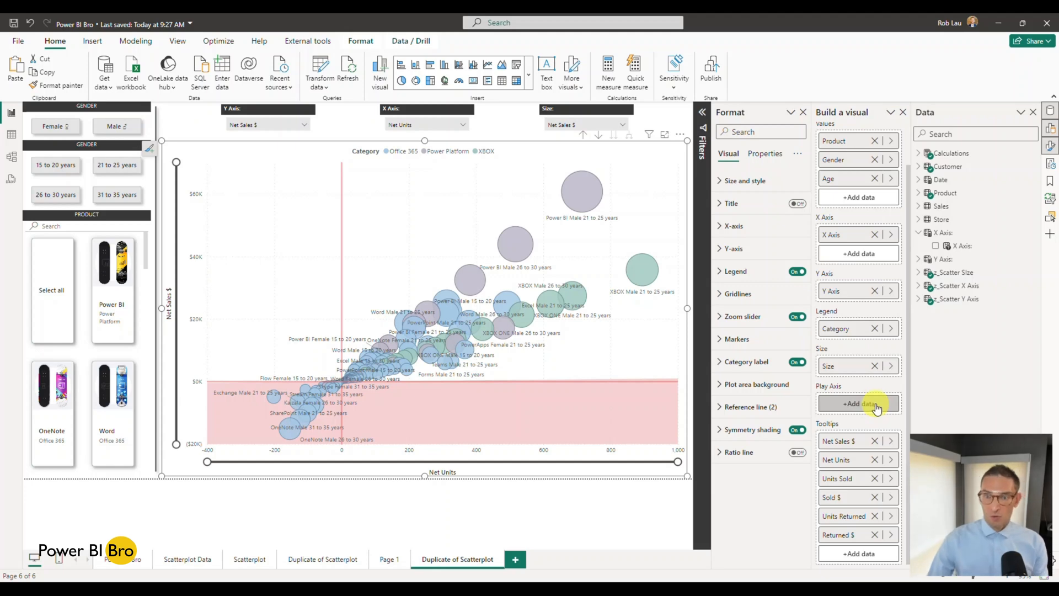
Step: Remove Age and Gender from the scatterplot's values, keeping only Product
scroll(848, 366, up, 2)
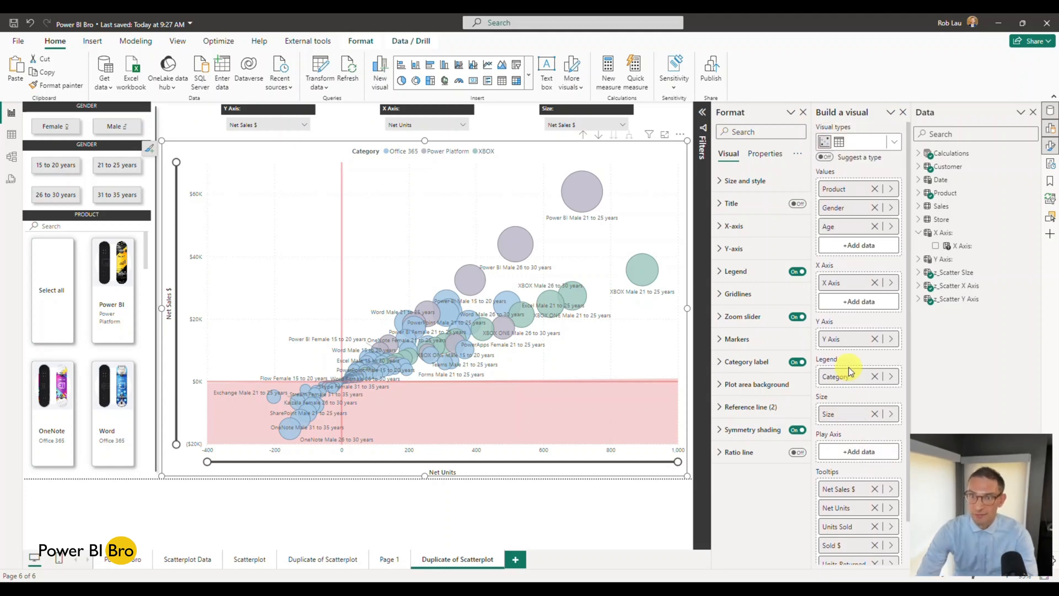
click(875, 226)
click(875, 207)
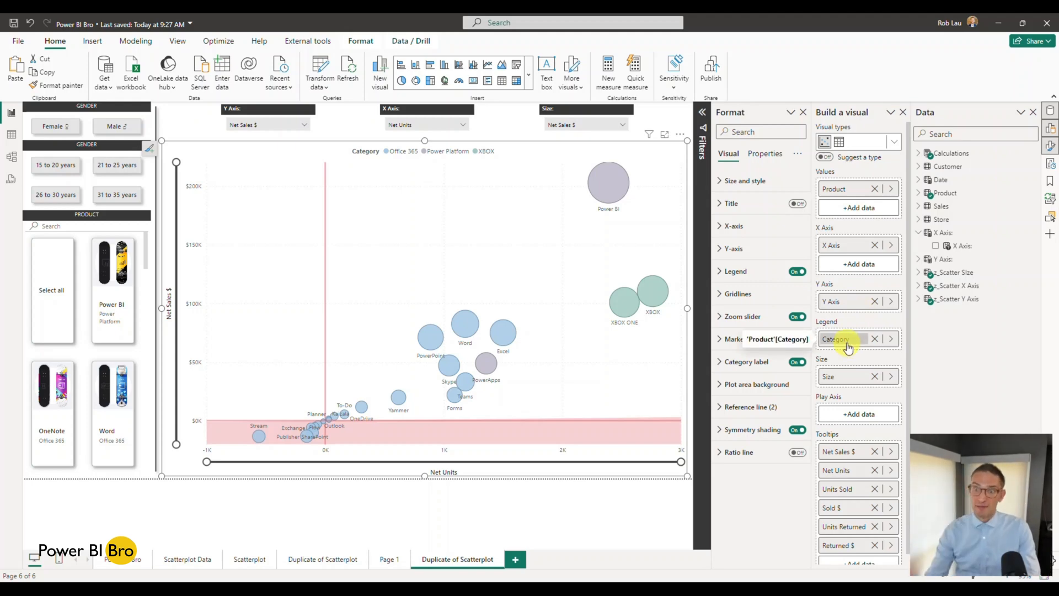
Step: Remove Category from the scatterplot's legend and replace the X Axis parameter with Product, moved from the values
click(875, 339)
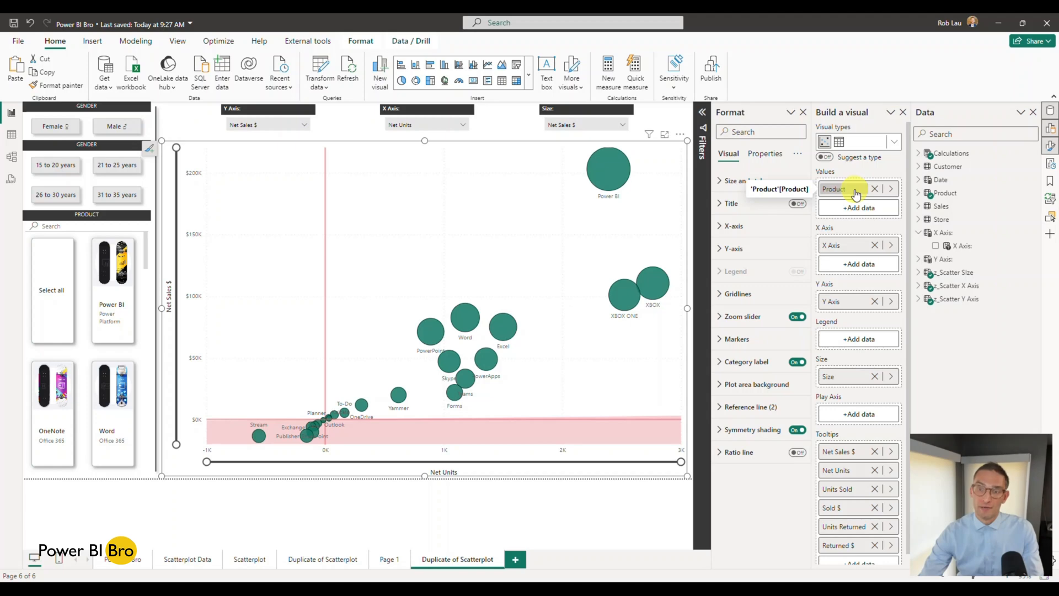
click(875, 245)
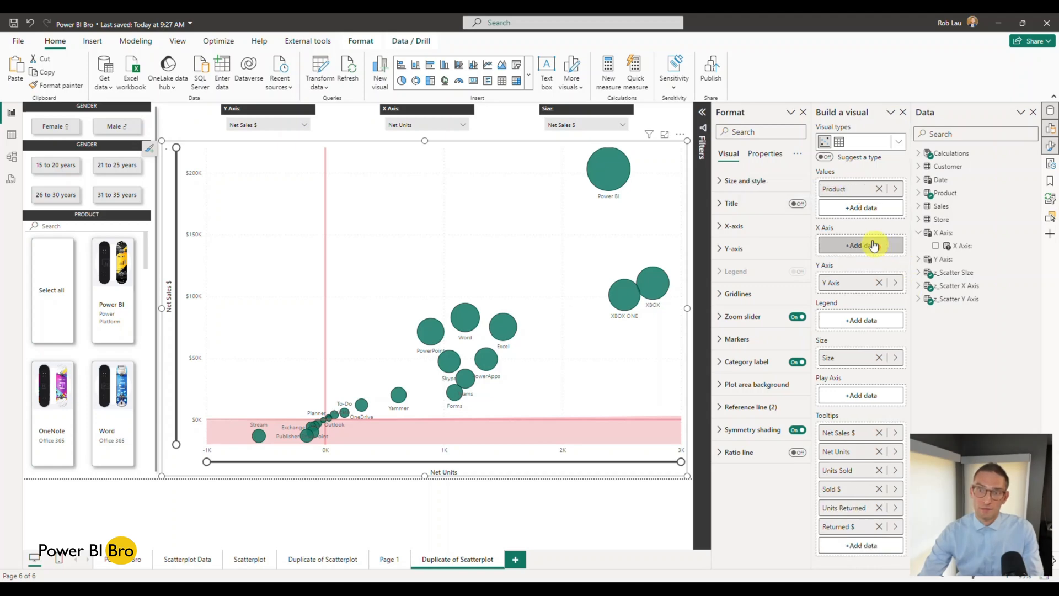
drag(848, 197, 855, 249)
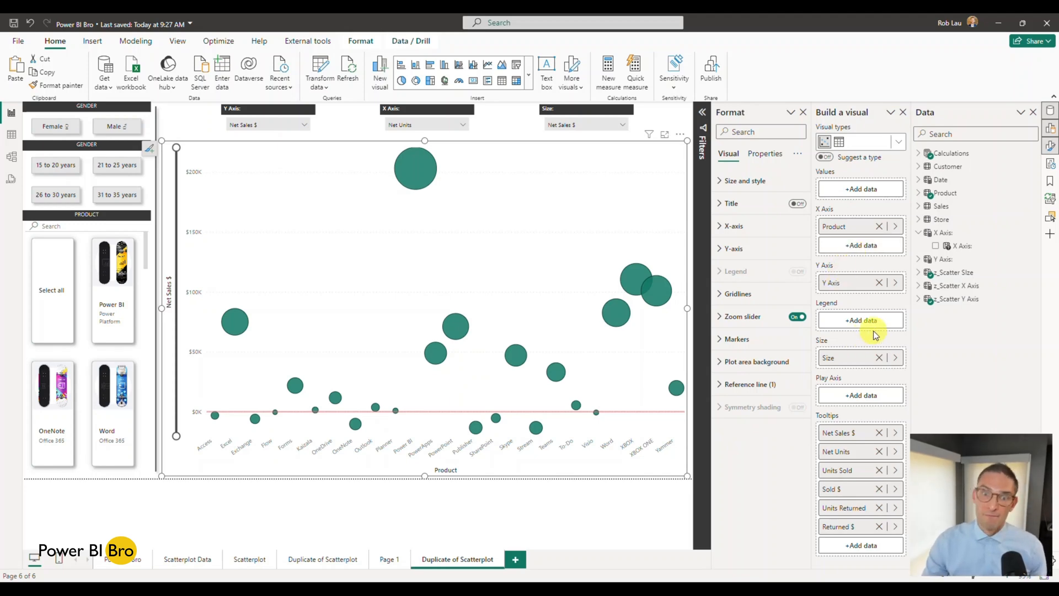
Step: Replace Product on the scatterplot's x-axis with Gender from the Customer table
click(879, 228)
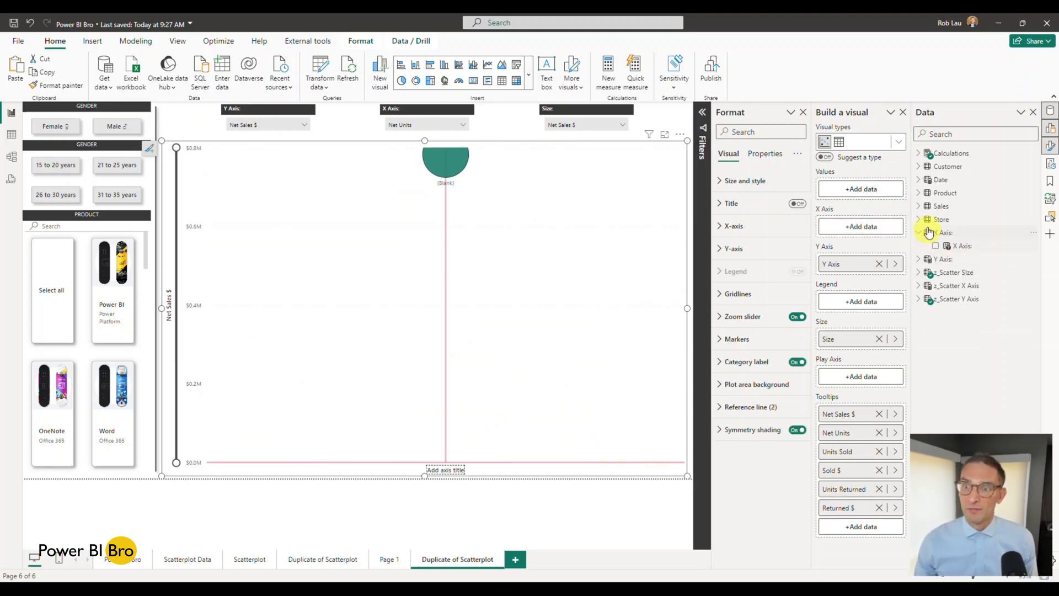
click(917, 193)
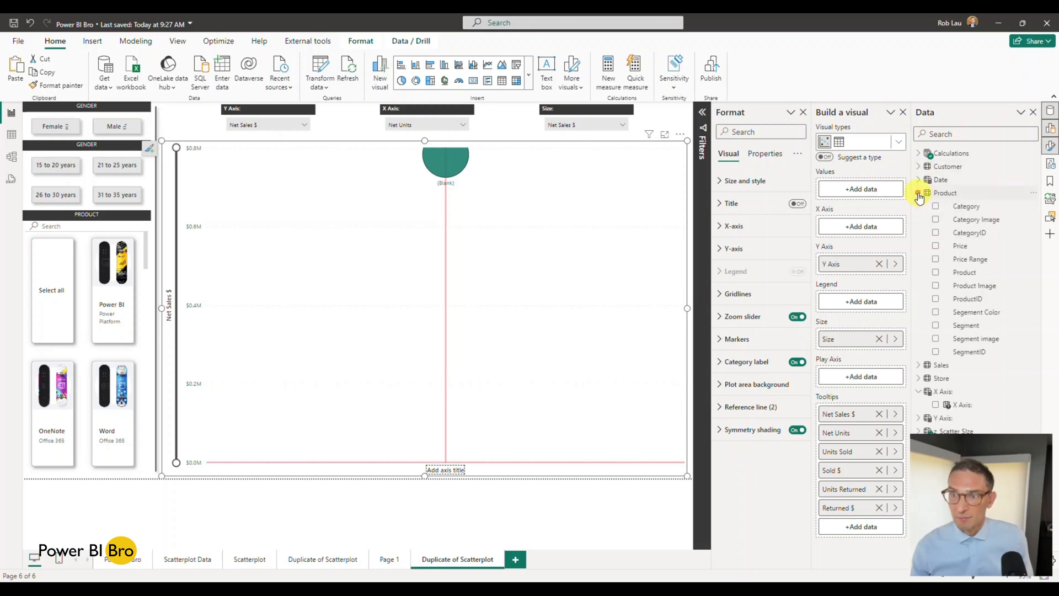
click(914, 192)
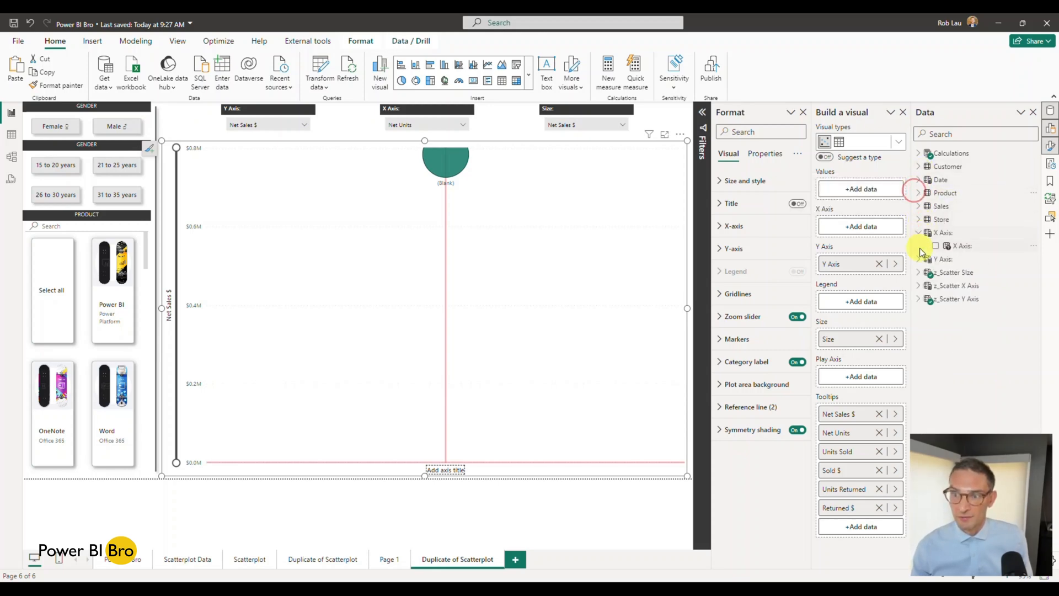
click(919, 166)
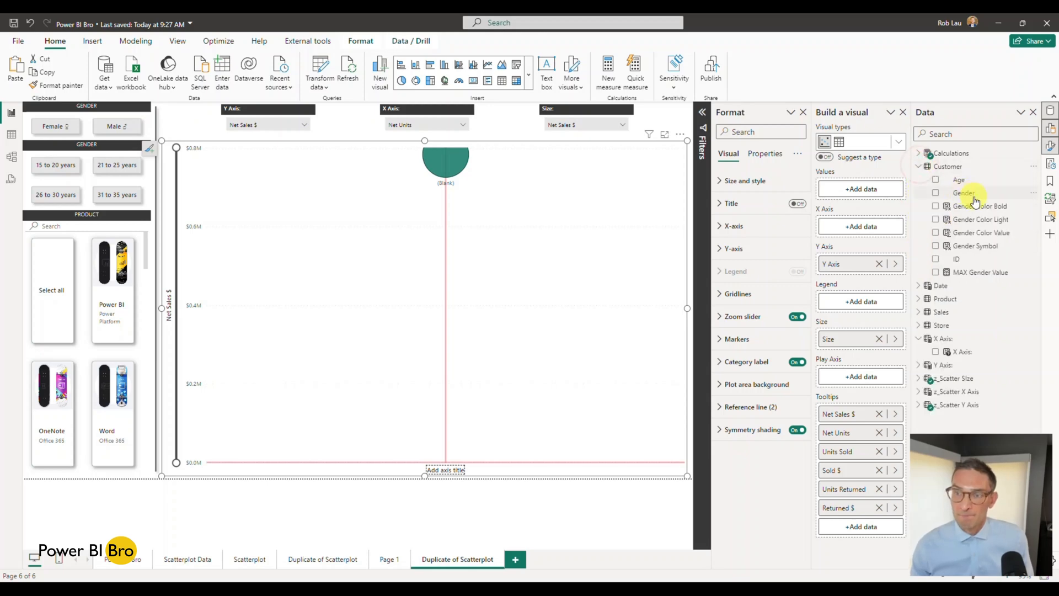
drag(964, 193, 866, 229)
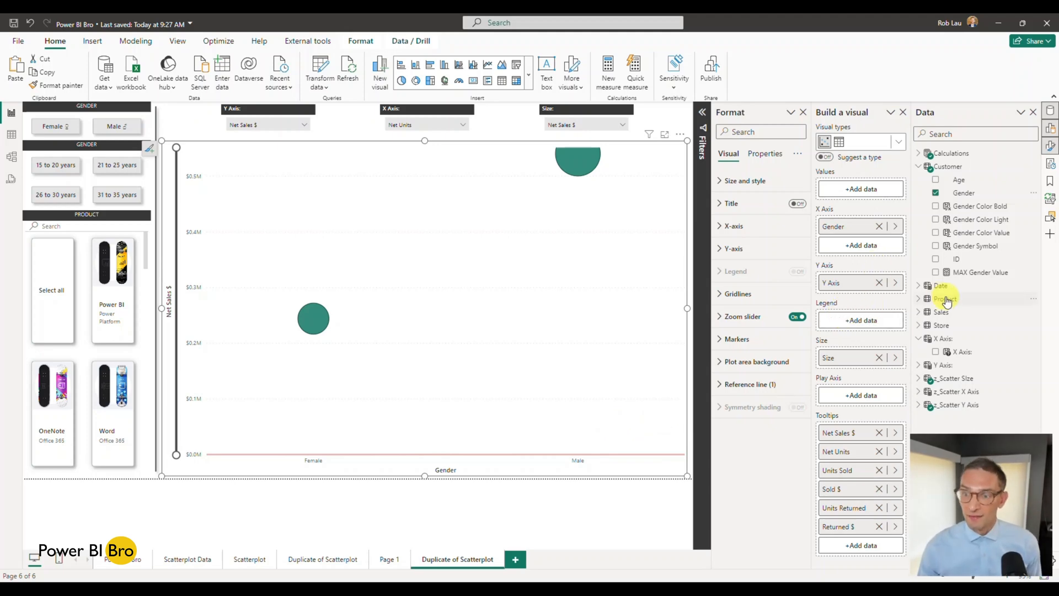
Step: Add Product from the Product table to the scatterplot's legend
click(918, 299)
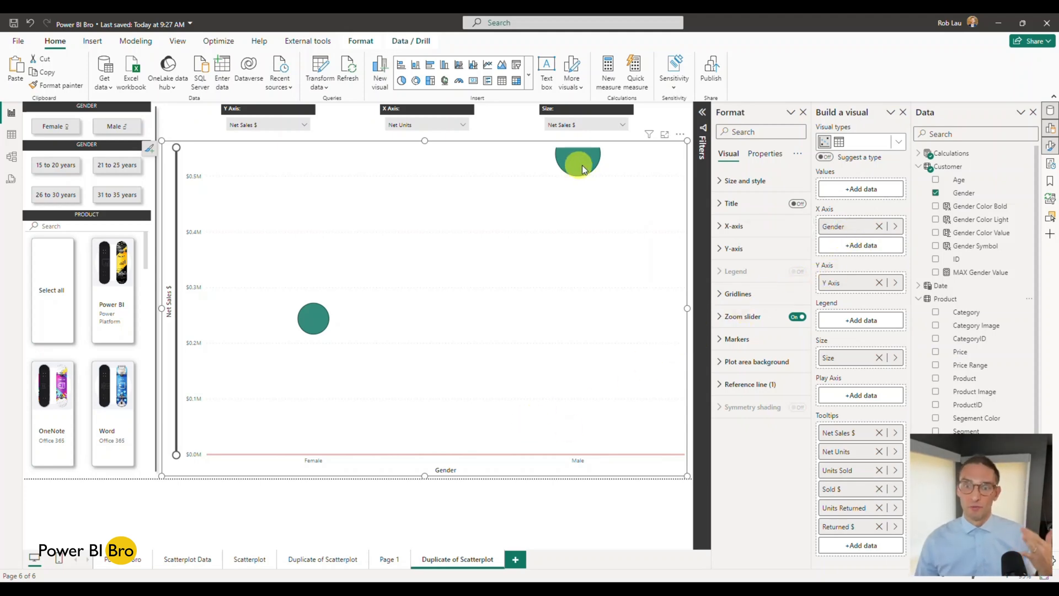
drag(969, 380, 864, 324)
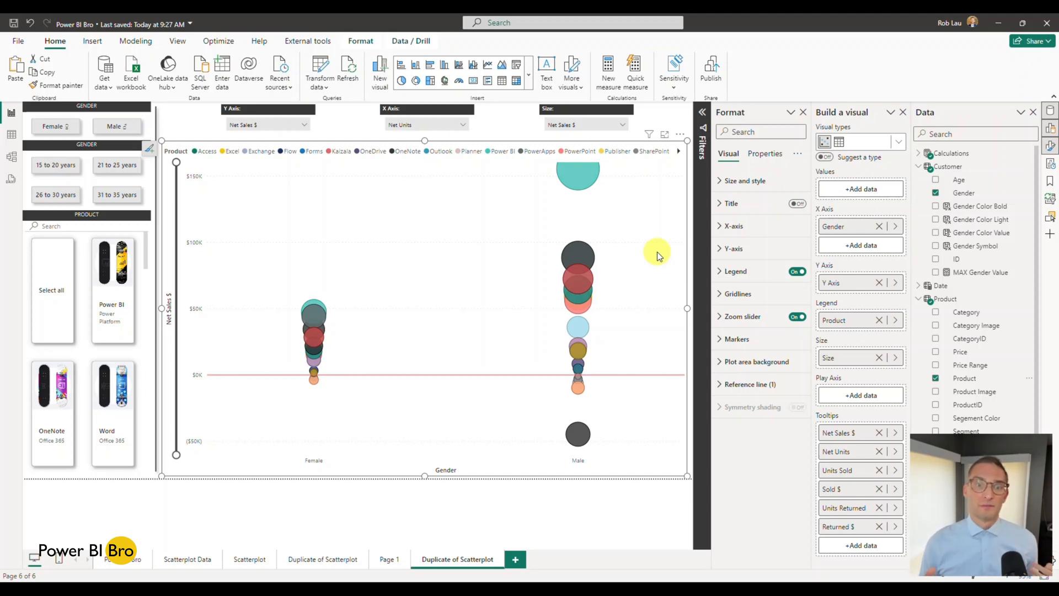
click(444, 155)
click(447, 158)
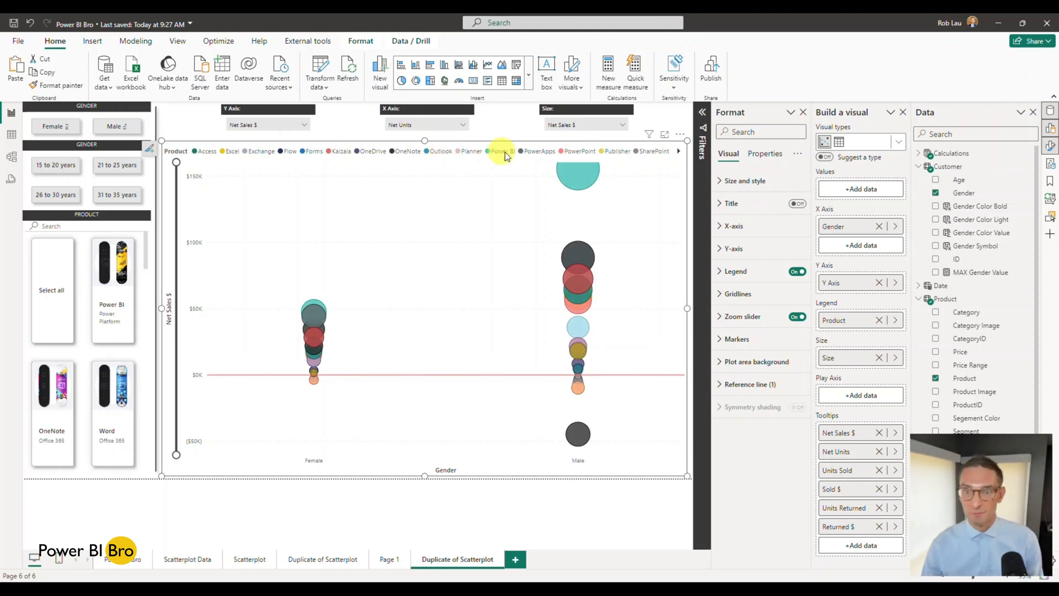
Step: Set the scatterplot's legend position to Top left stacked
click(734, 271)
click(760, 326)
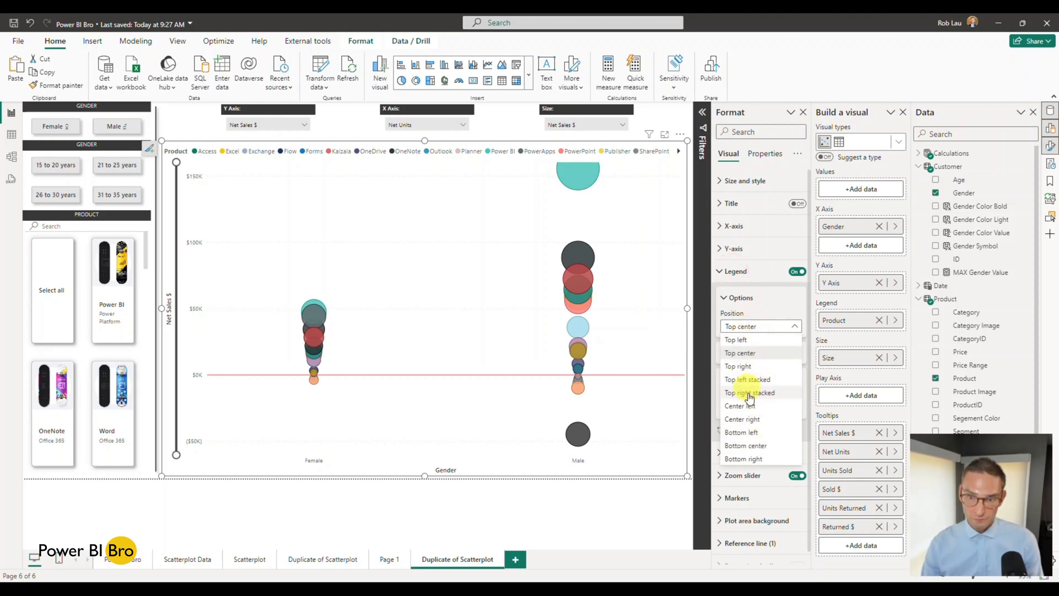
click(736, 339)
click(772, 327)
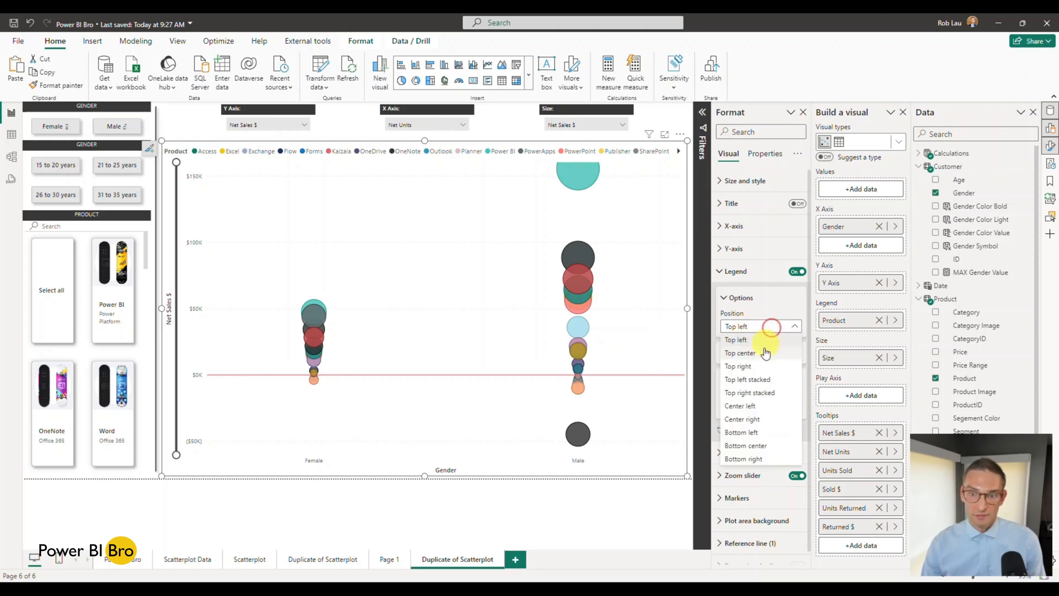
click(755, 380)
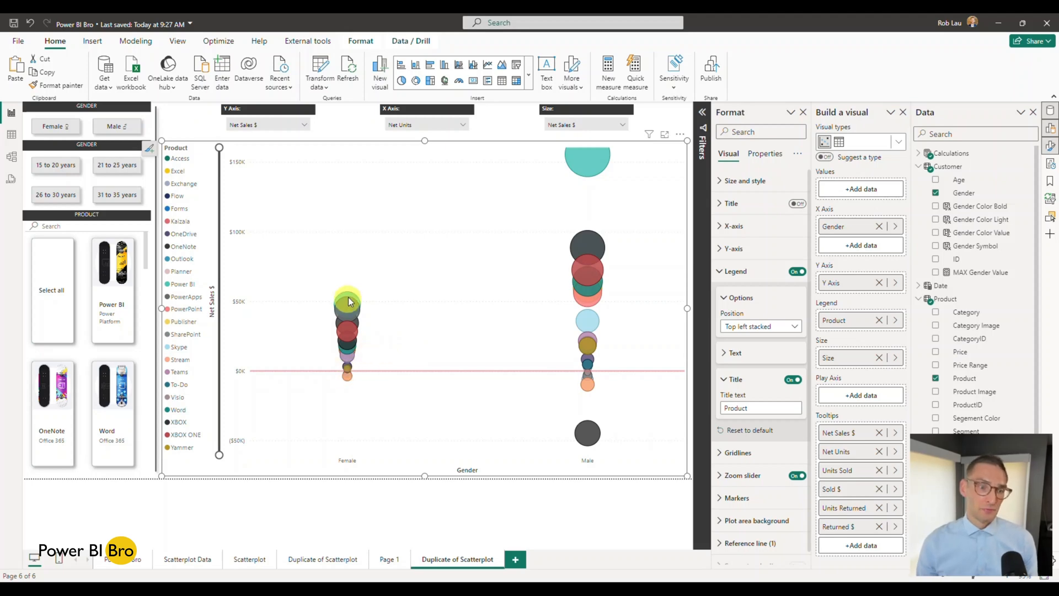
mouse_move(349, 314)
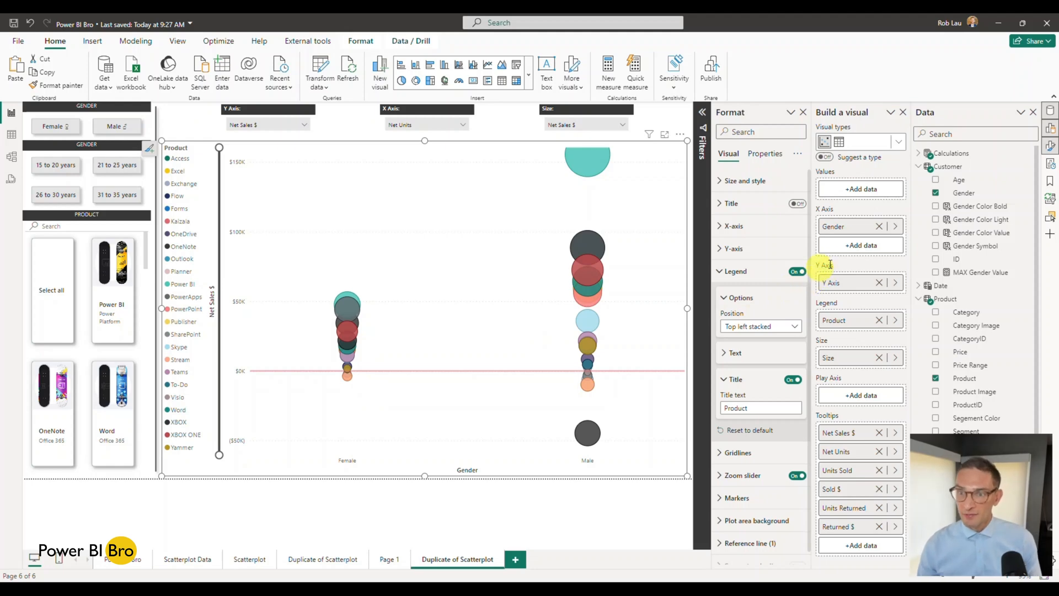
Step: Add Age beneath Gender on the x-axis and drill the chart to the age level to inspect individual product bubbles
drag(949, 180, 859, 247)
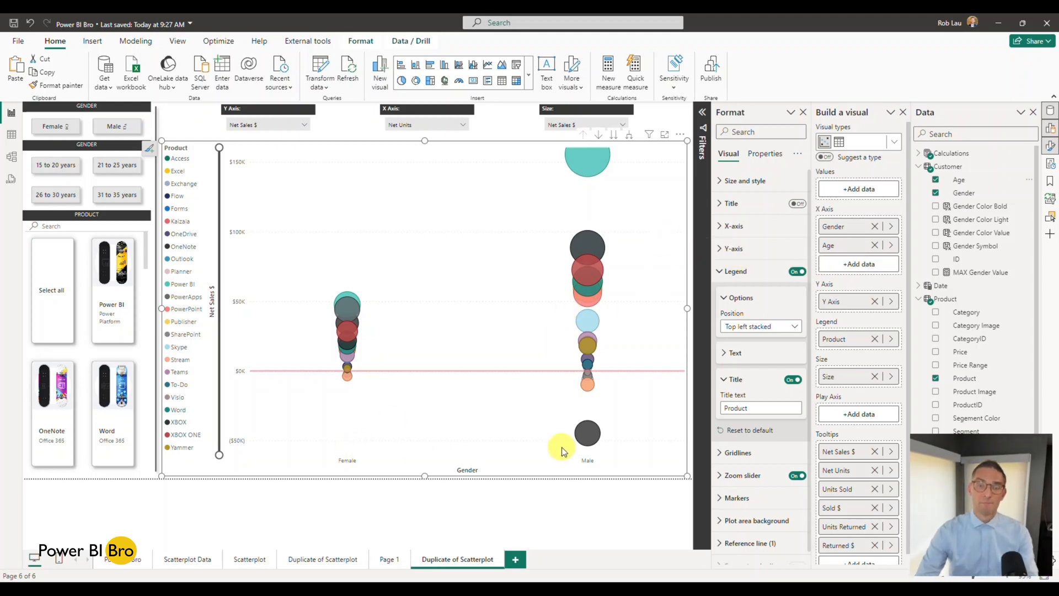
click(612, 137)
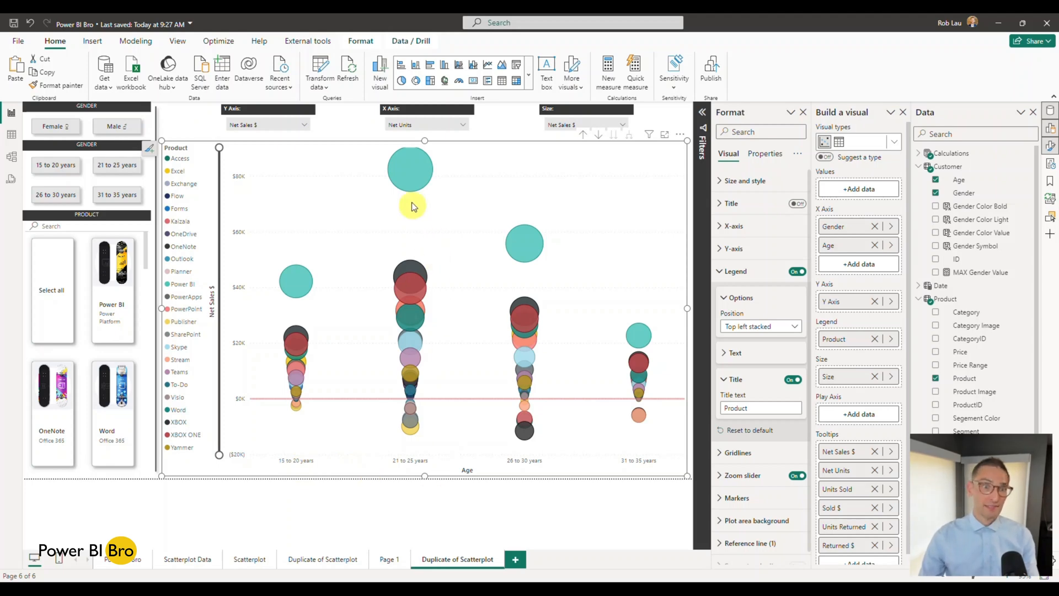
mouse_move(409, 172)
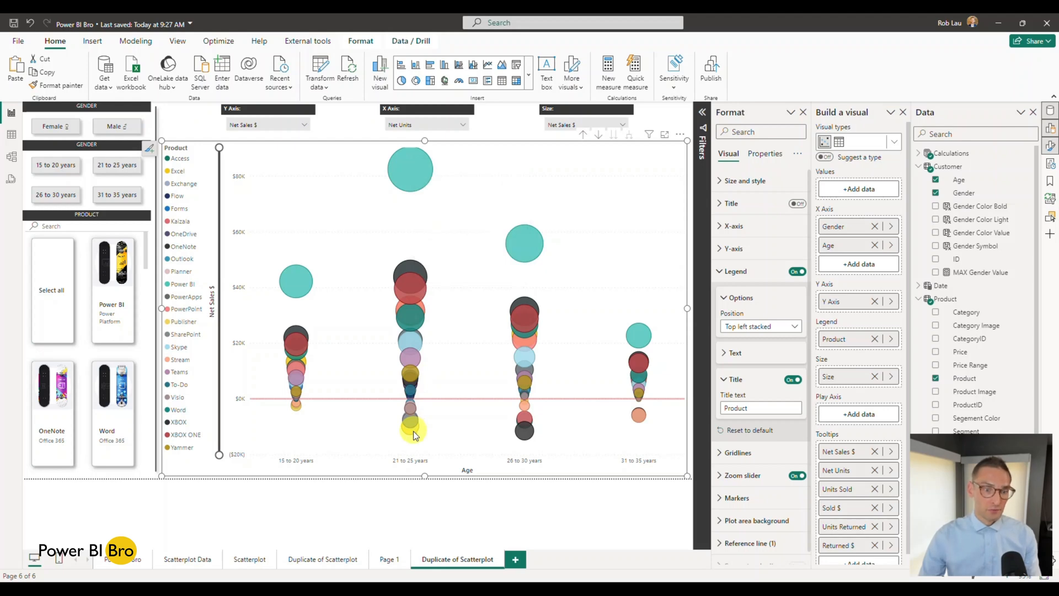
mouse_move(415, 435)
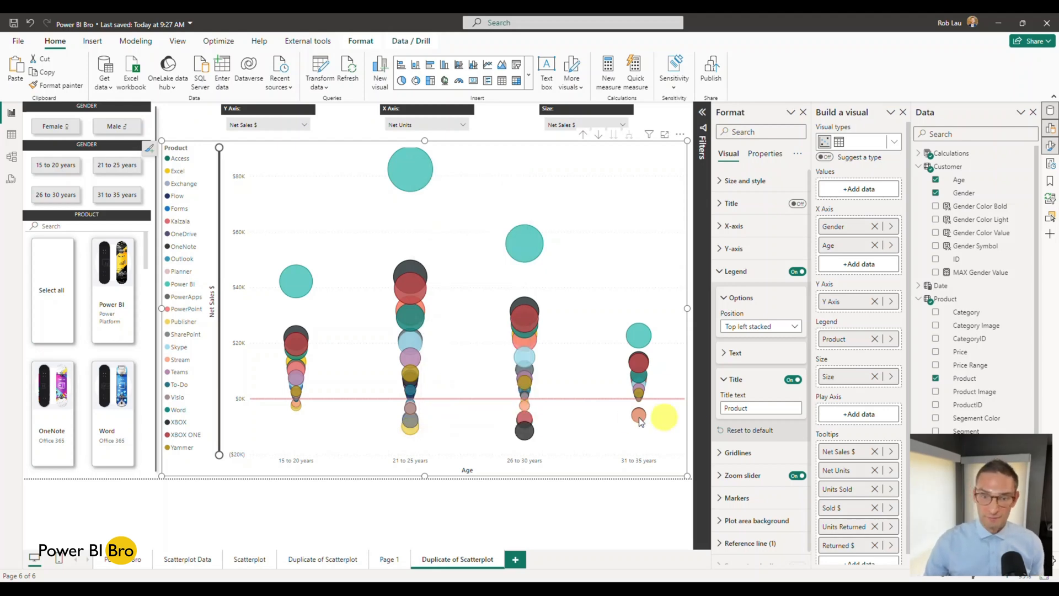
mouse_move(639, 419)
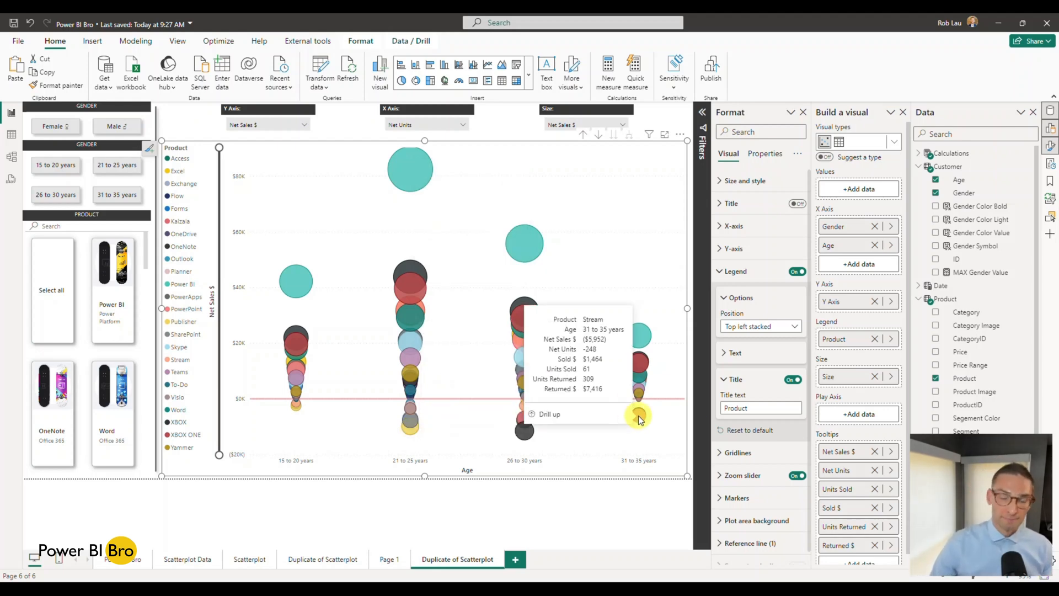
mouse_move(525, 245)
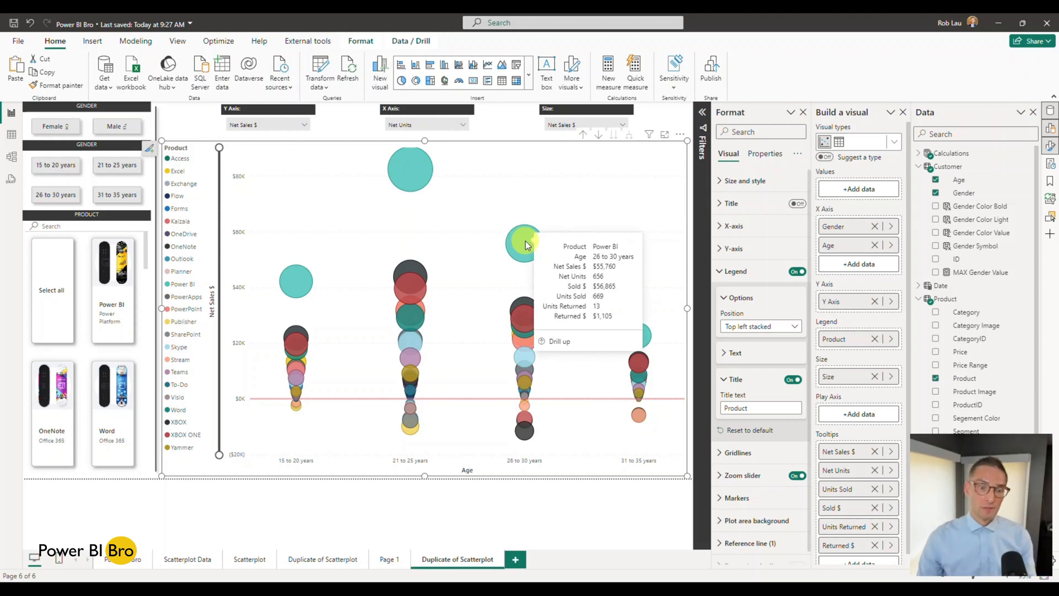
Step: Drill back up to Gender and expand all down one level so the x-axis combines gender and age
click(583, 134)
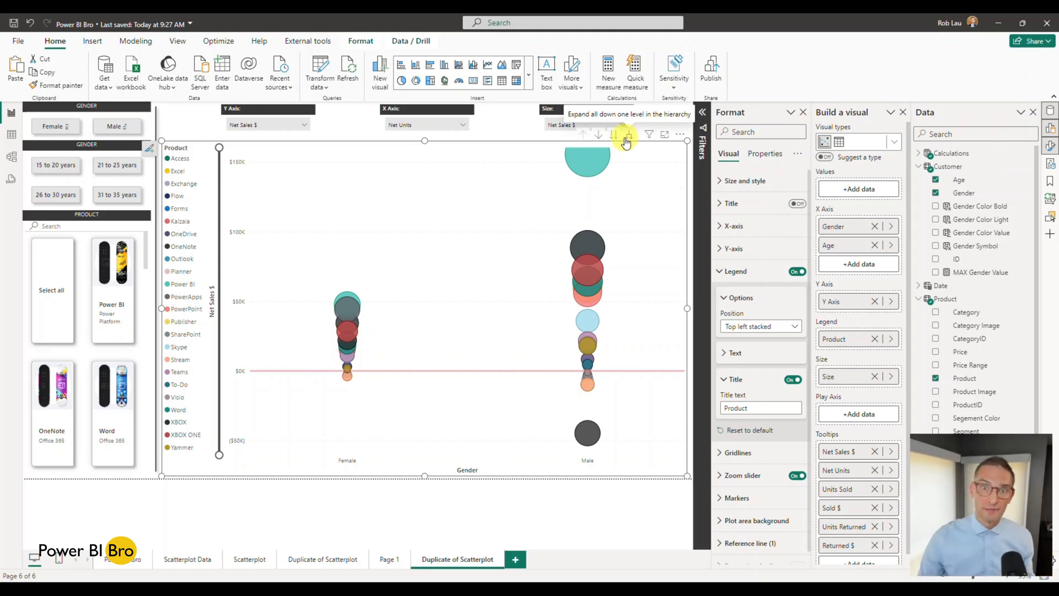
click(627, 138)
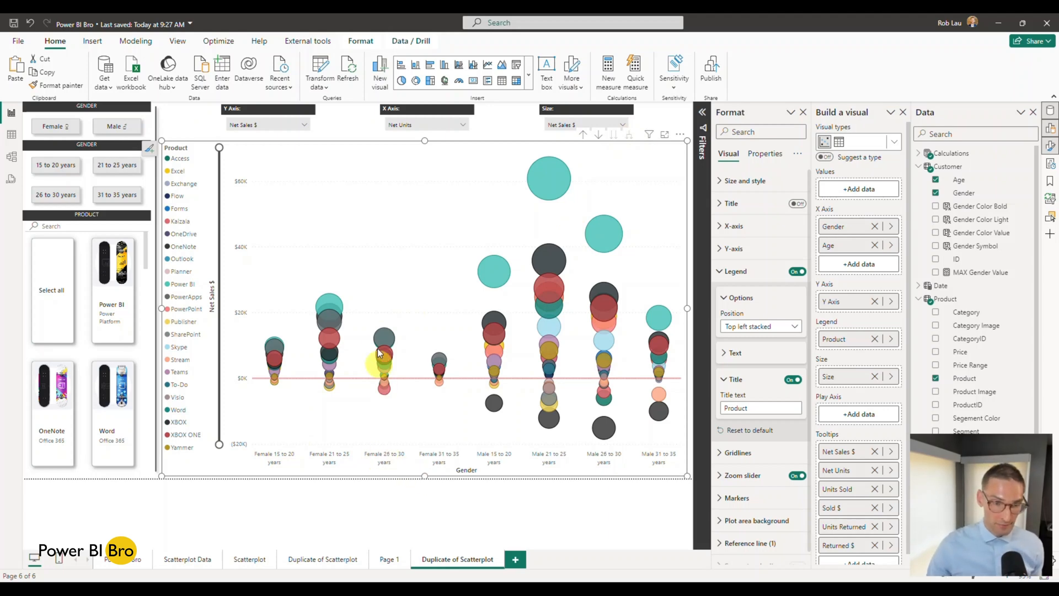
mouse_move(553, 385)
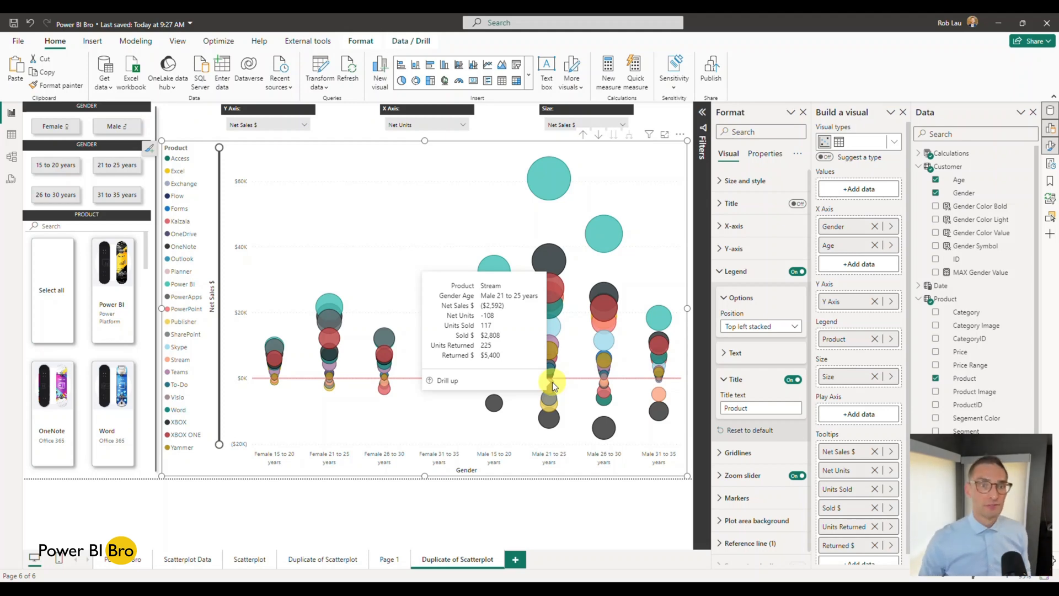
Step: Deselect the scatterplot, hide the visual-building pane, and compare the Scatterplot page with its latest duplicate
click(410, 529)
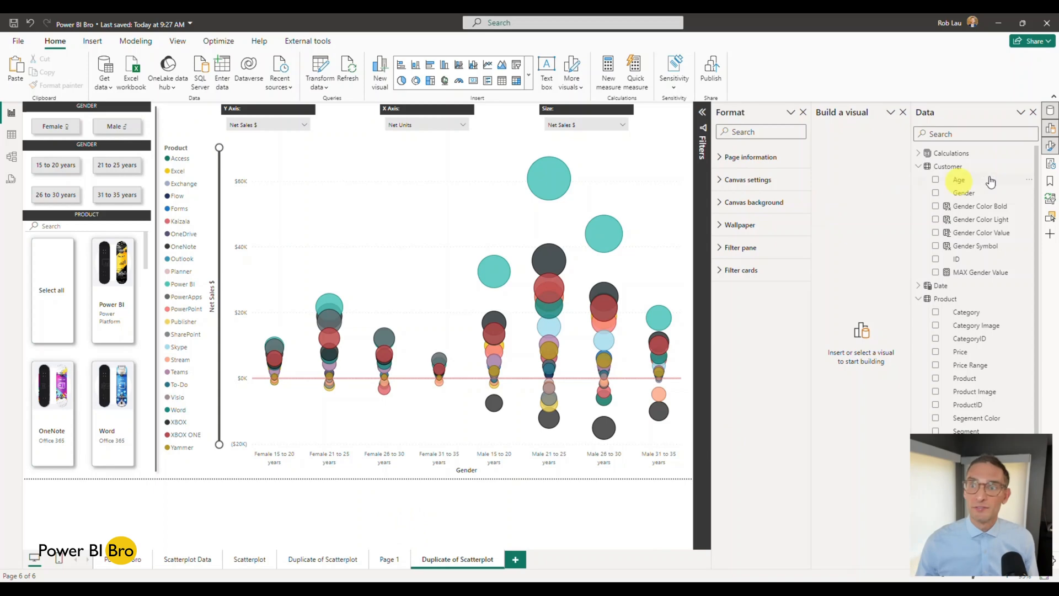
click(1049, 129)
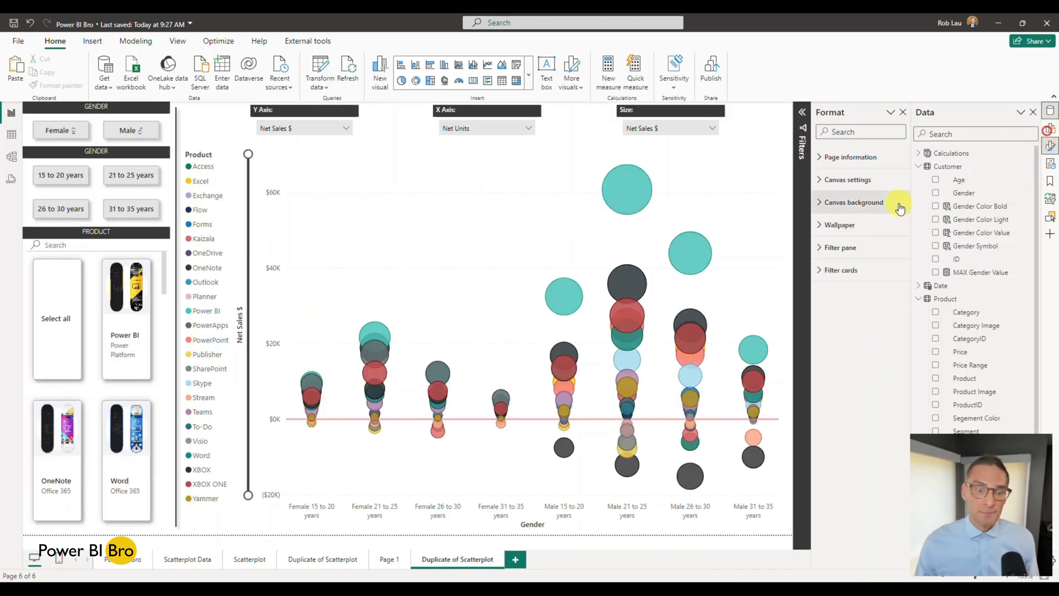
click(251, 559)
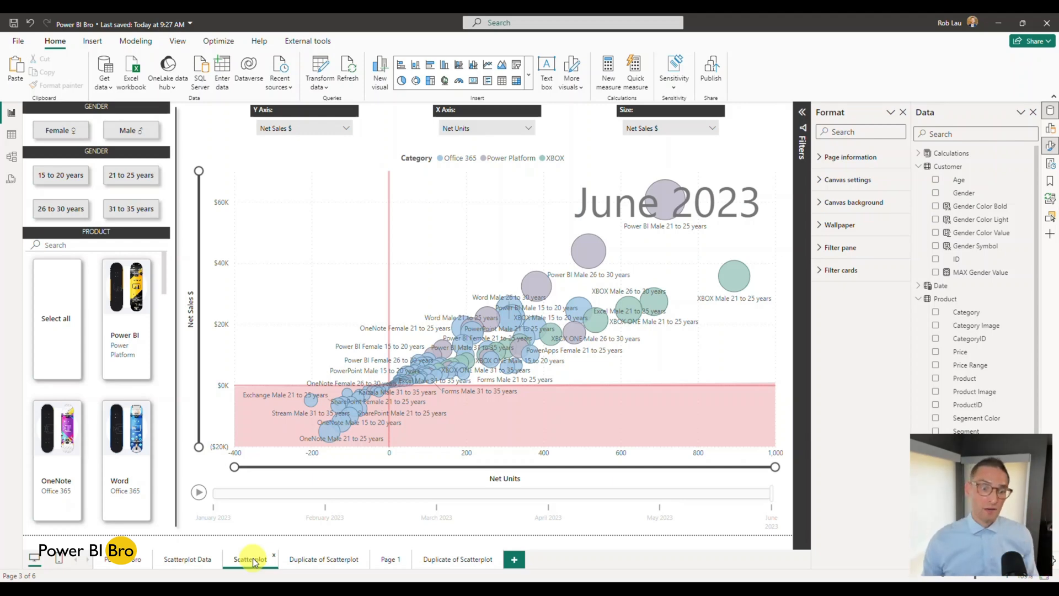
click(463, 560)
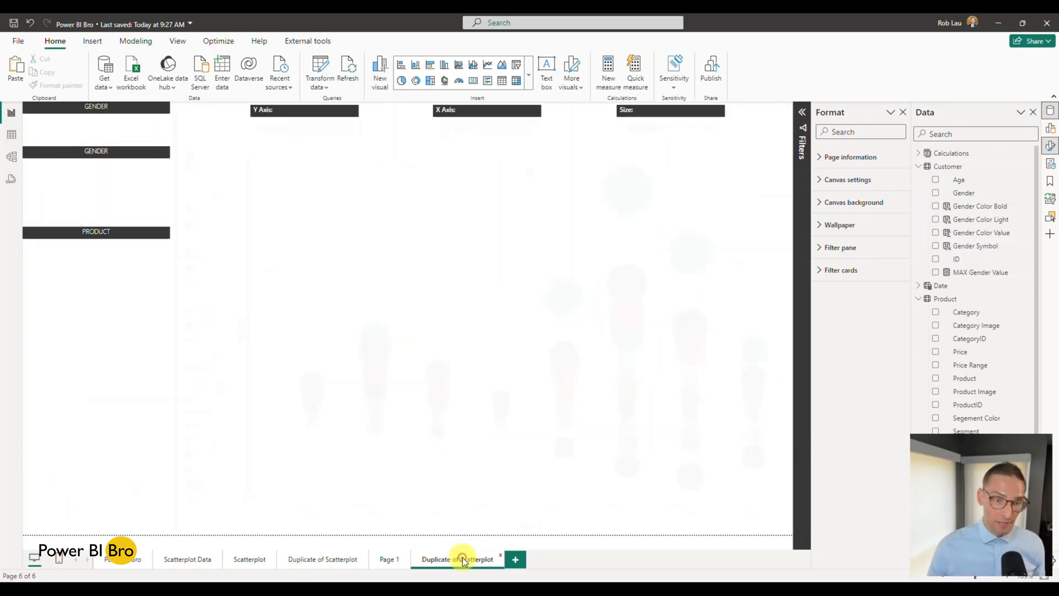